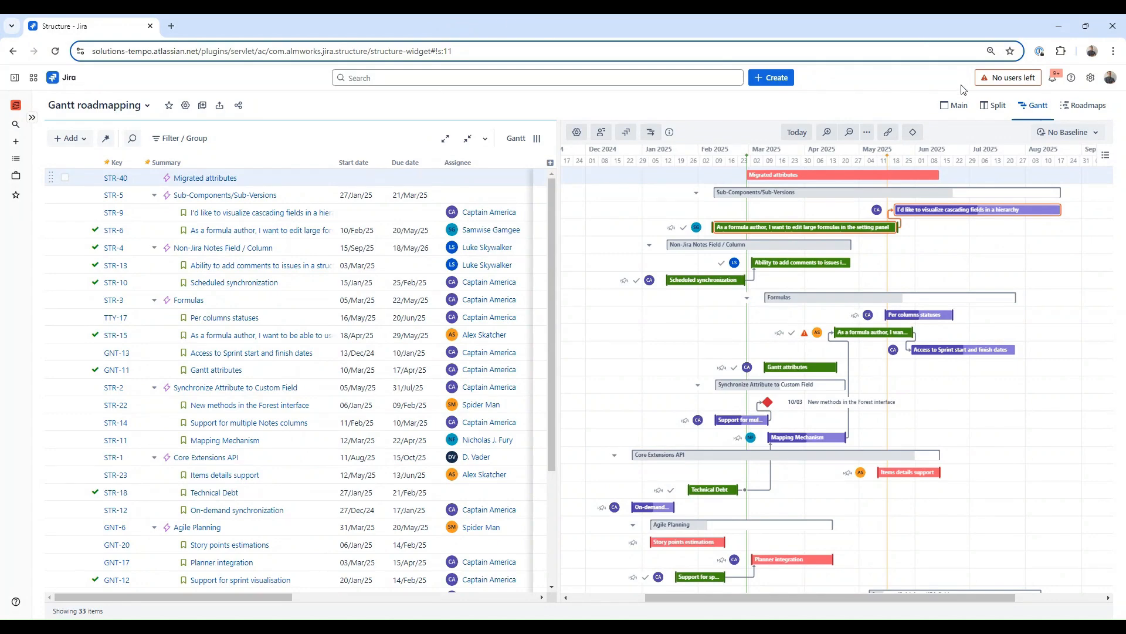
Step: Compare the Main and Gantt layouts of the Gantt roadmapping structure, scrolling through its issues
left_click(955, 106)
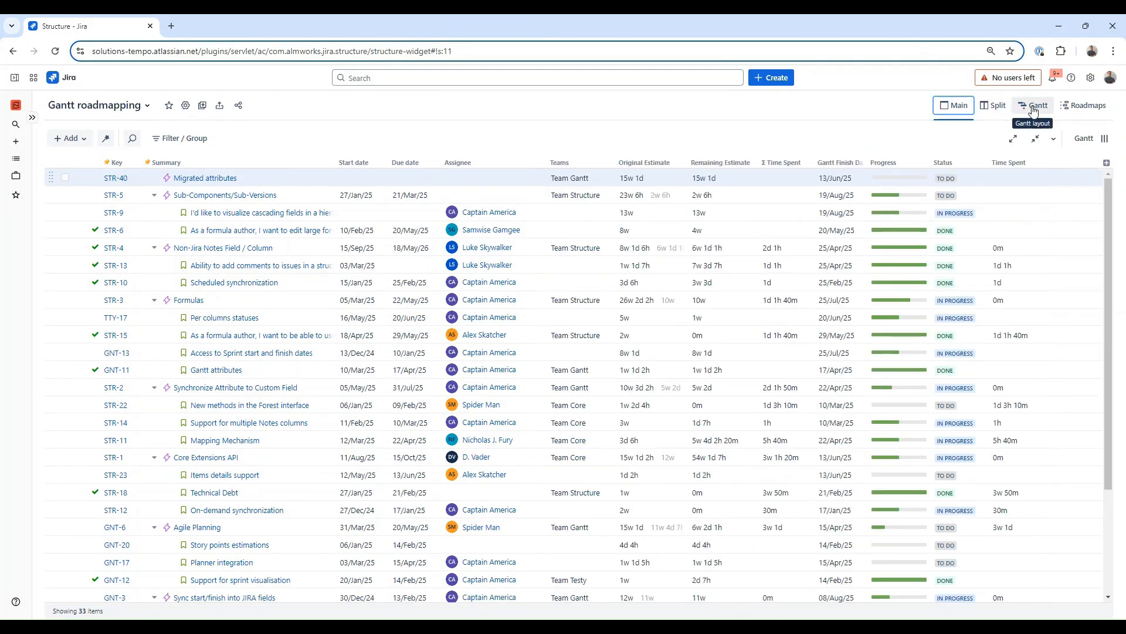
scroll(692, 321, "down", 3)
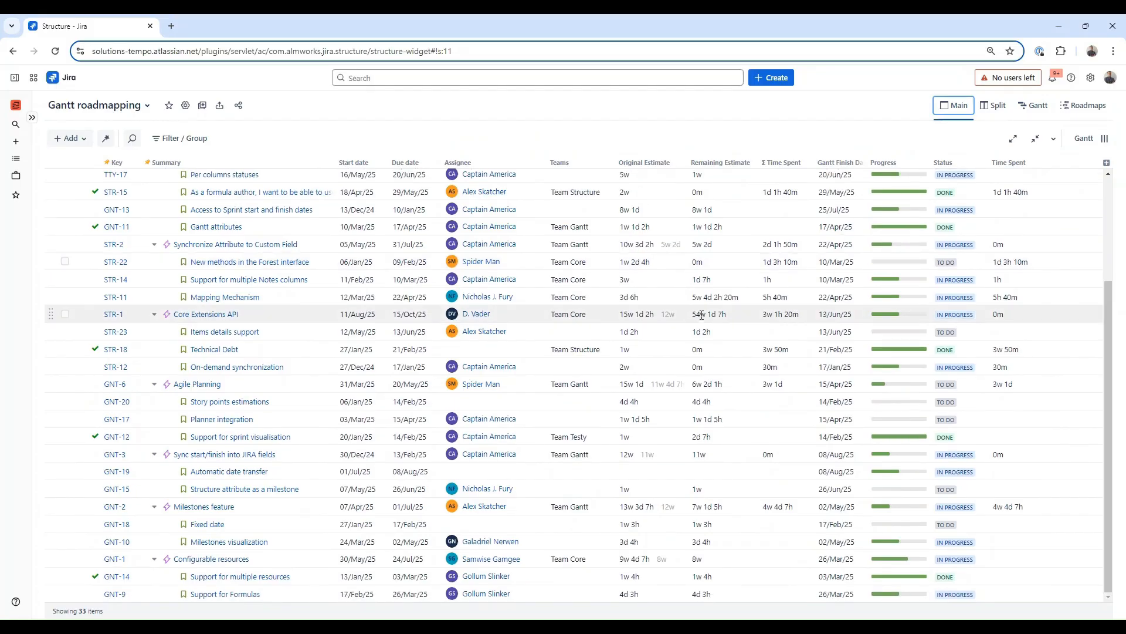
scroll(693, 320, "up", 3)
left_click(1033, 105)
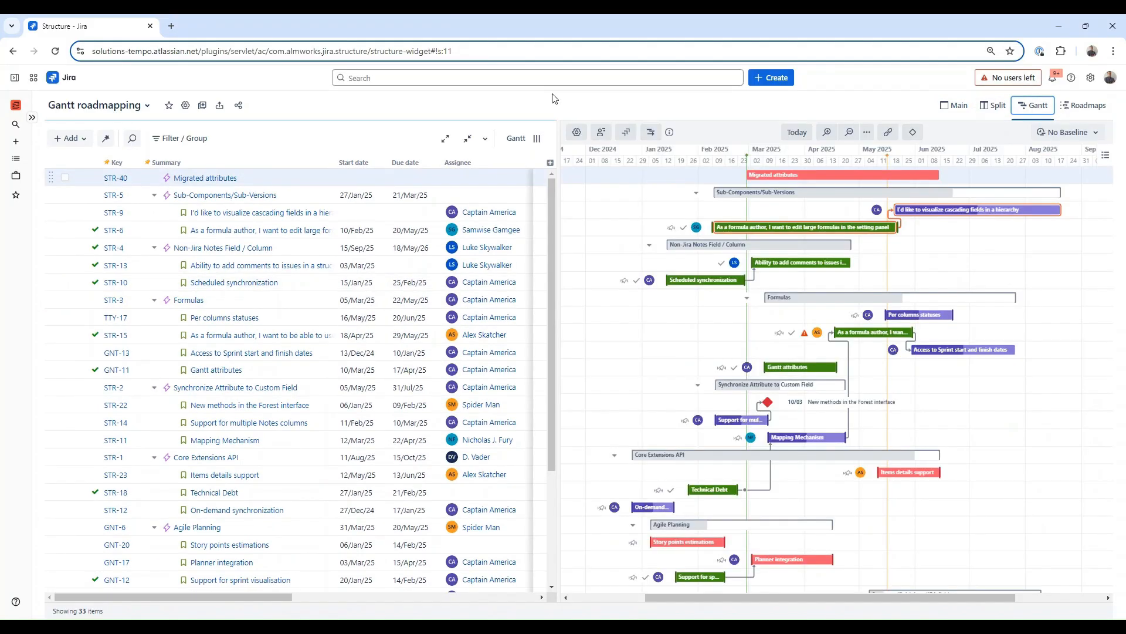
scroll(637, 293, "down", 3)
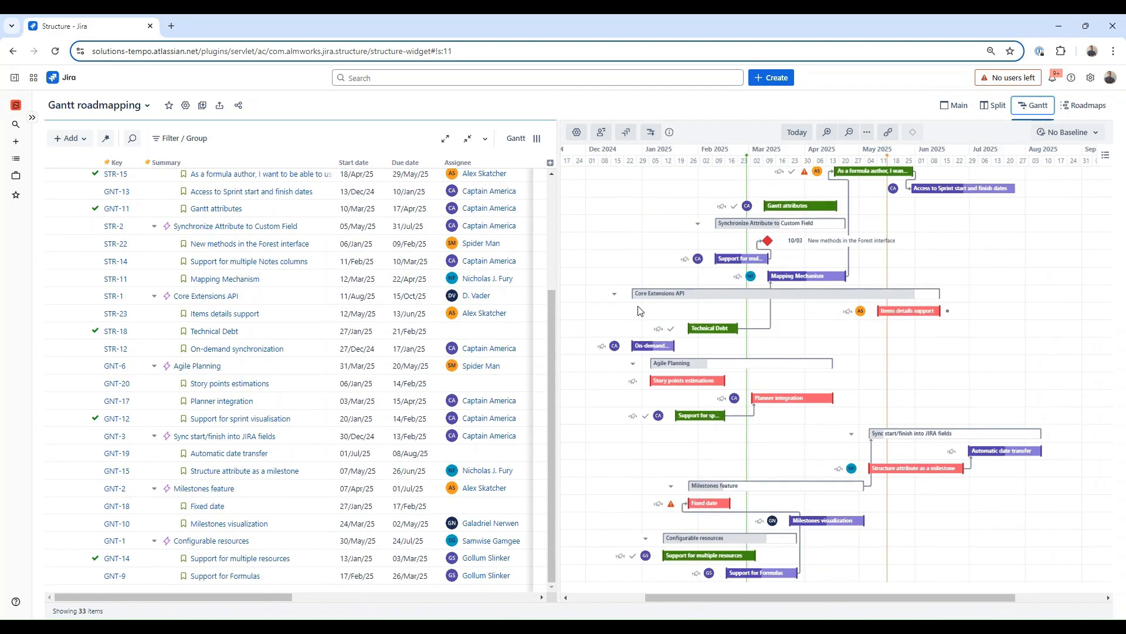
scroll(639, 311, "up", 3)
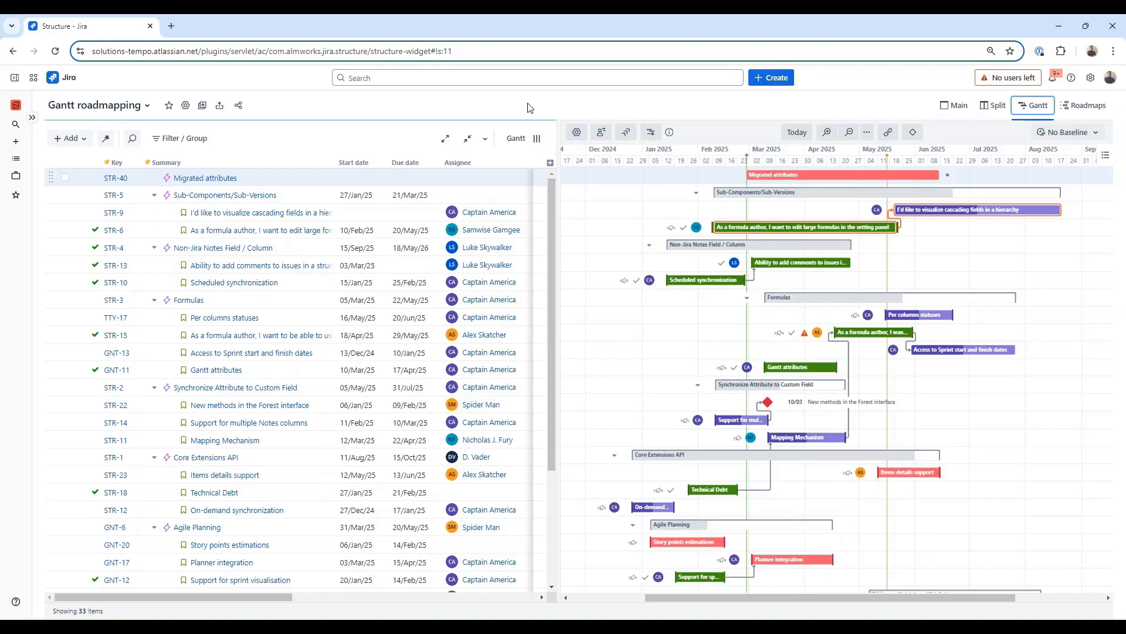
Step: Open the Building a house structure and narrow the grid beside its Gantt chart
left_click(148, 106)
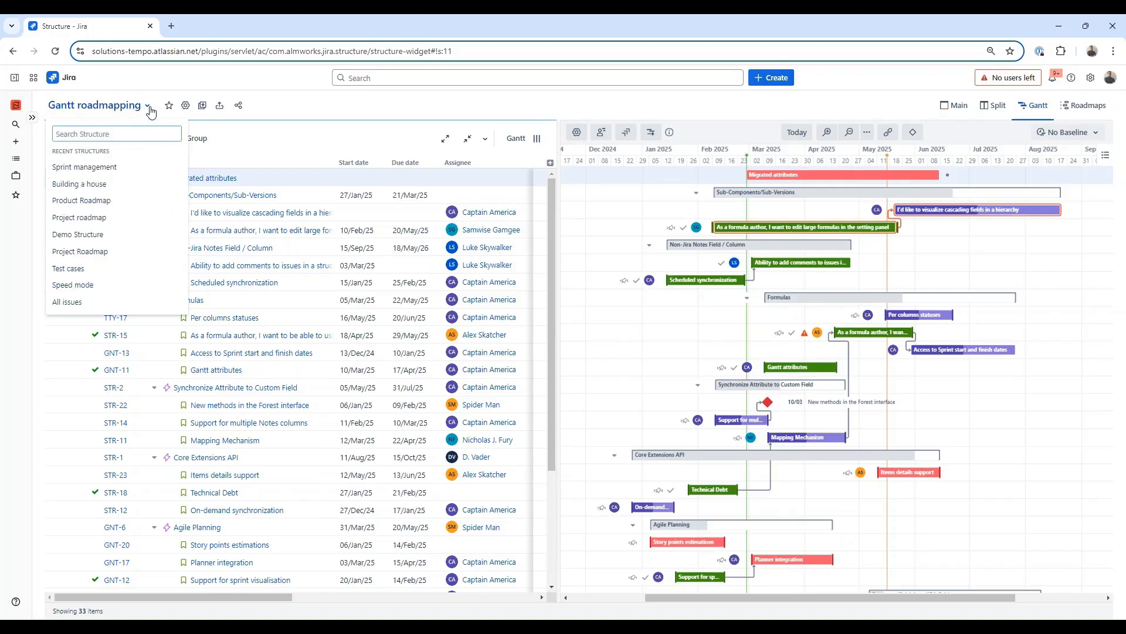
left_click(113, 184)
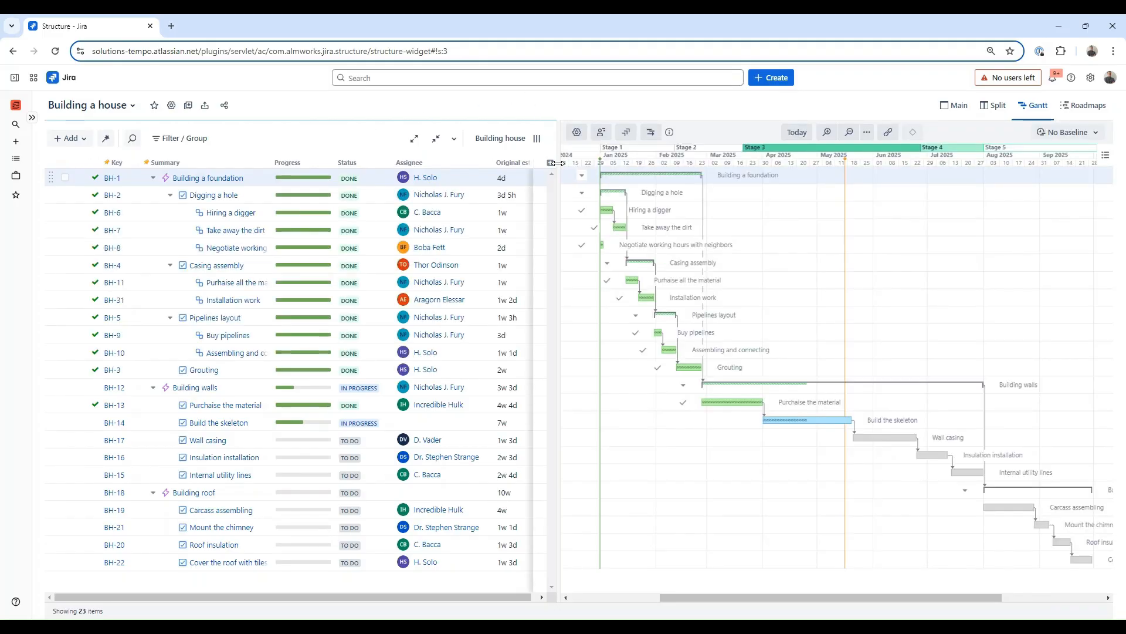
left_click_drag(558, 163, 520, 167)
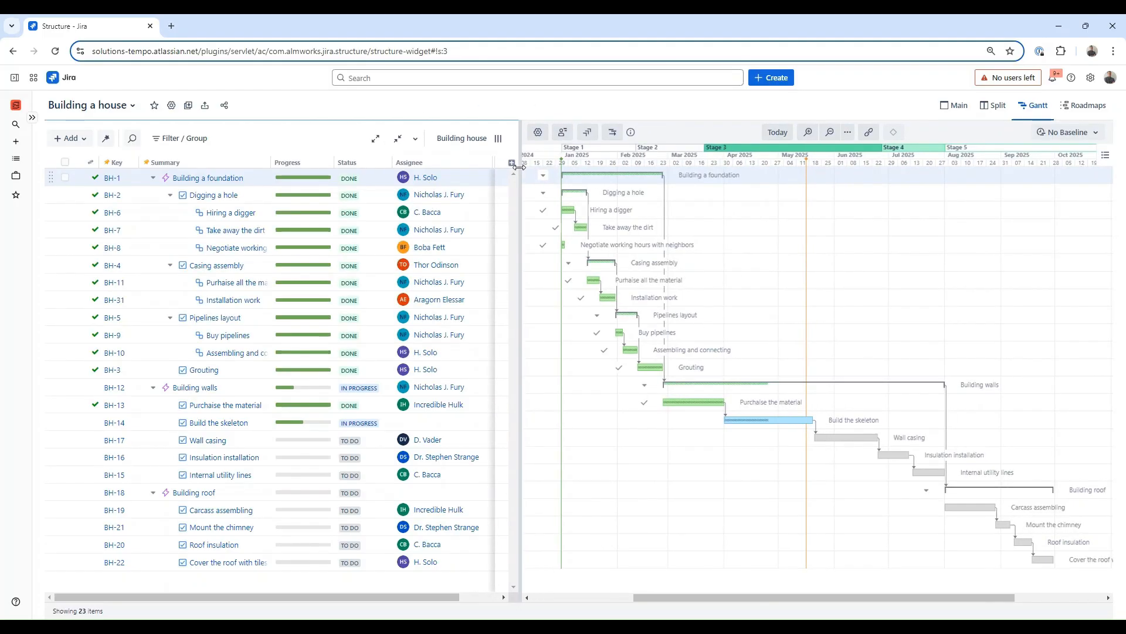
Step: Open the Sprint management structure, widen its grid and scroll through its sprints
left_click(123, 111)
left_click(114, 185)
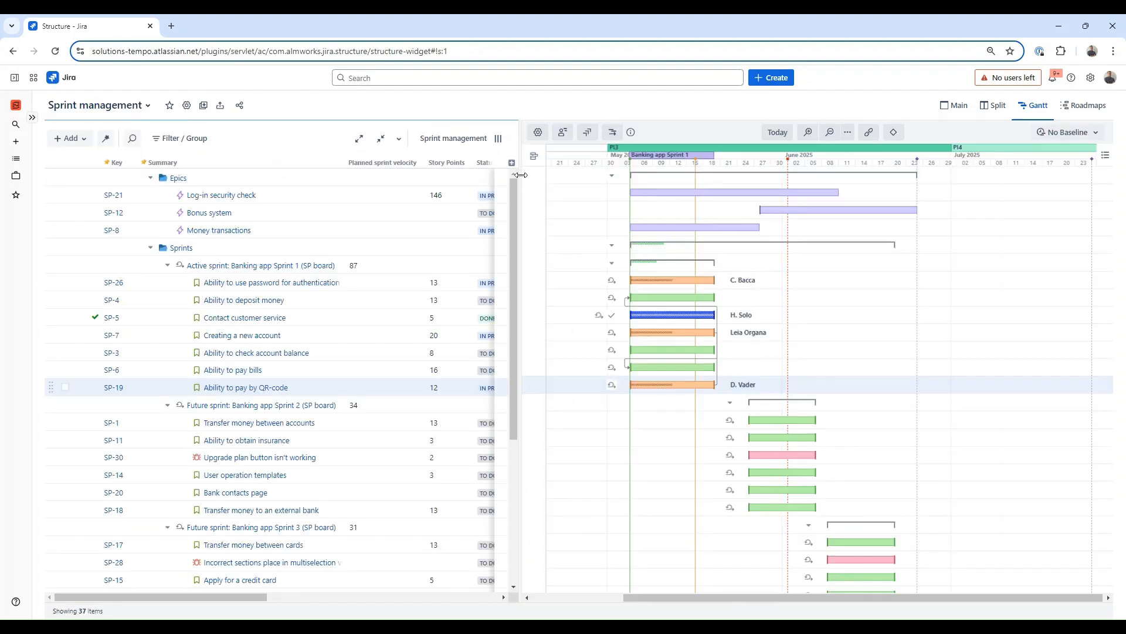
left_click_drag(521, 175, 557, 177)
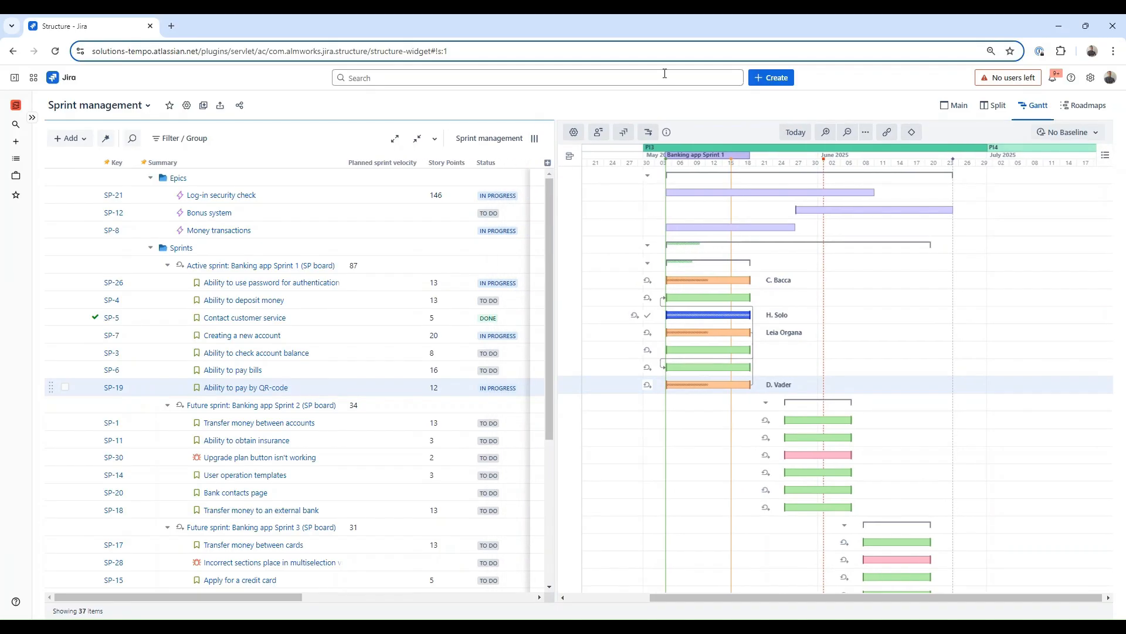
scroll(683, 311, "down", 3)
scroll(679, 326, "up", 3)
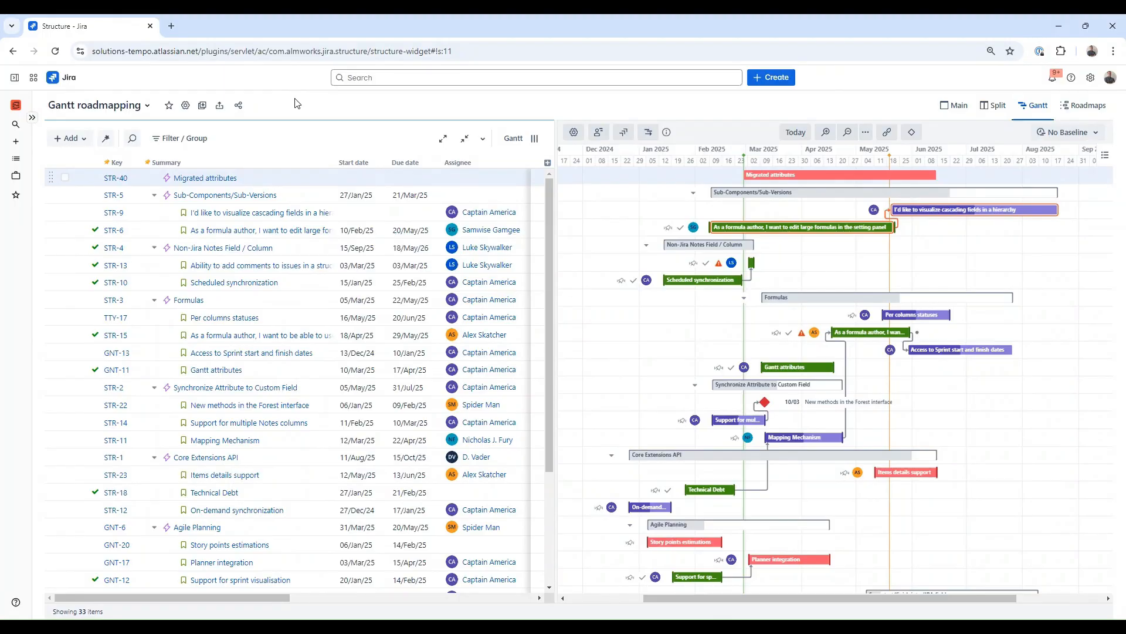
Step: Create a new structure in Power Mode named Gantt webinar
left_click(32, 118)
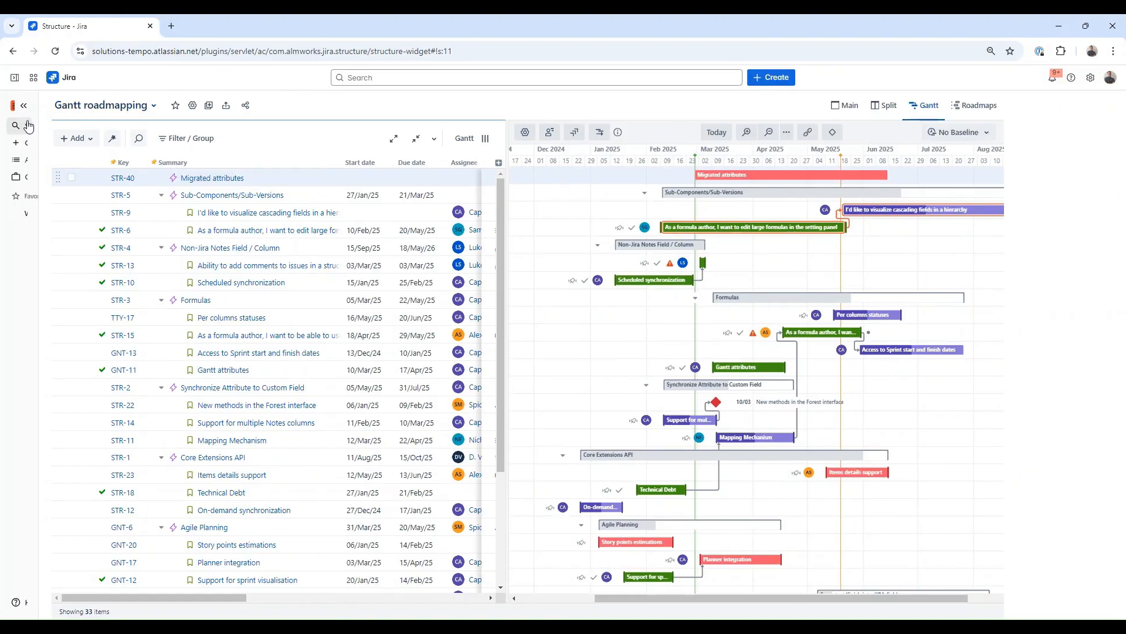
left_click(59, 144)
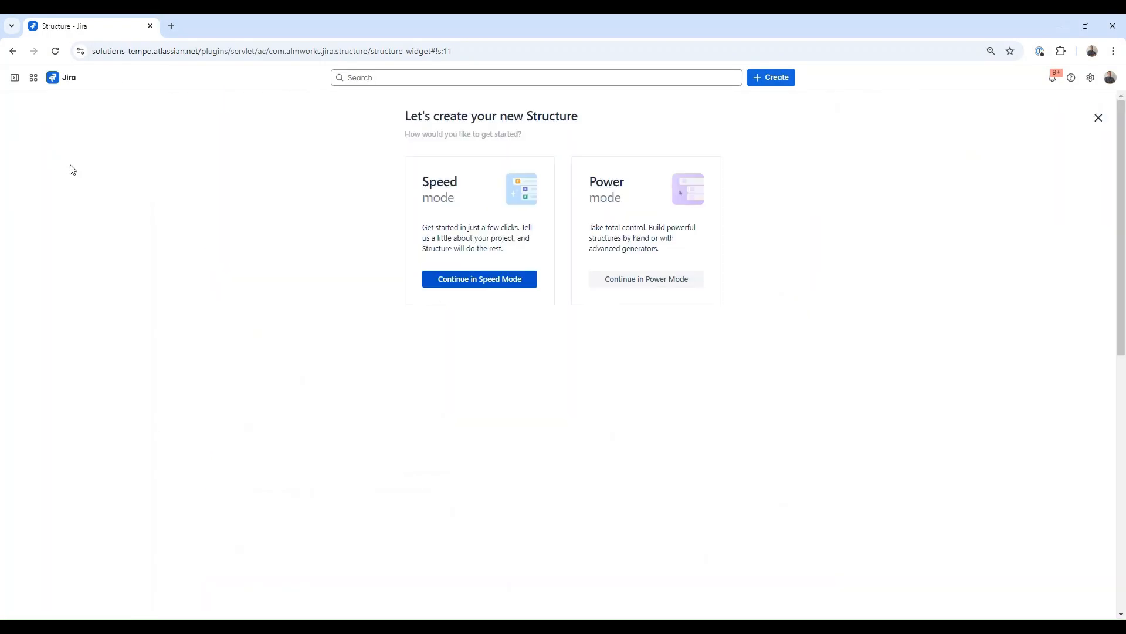
left_click(660, 282)
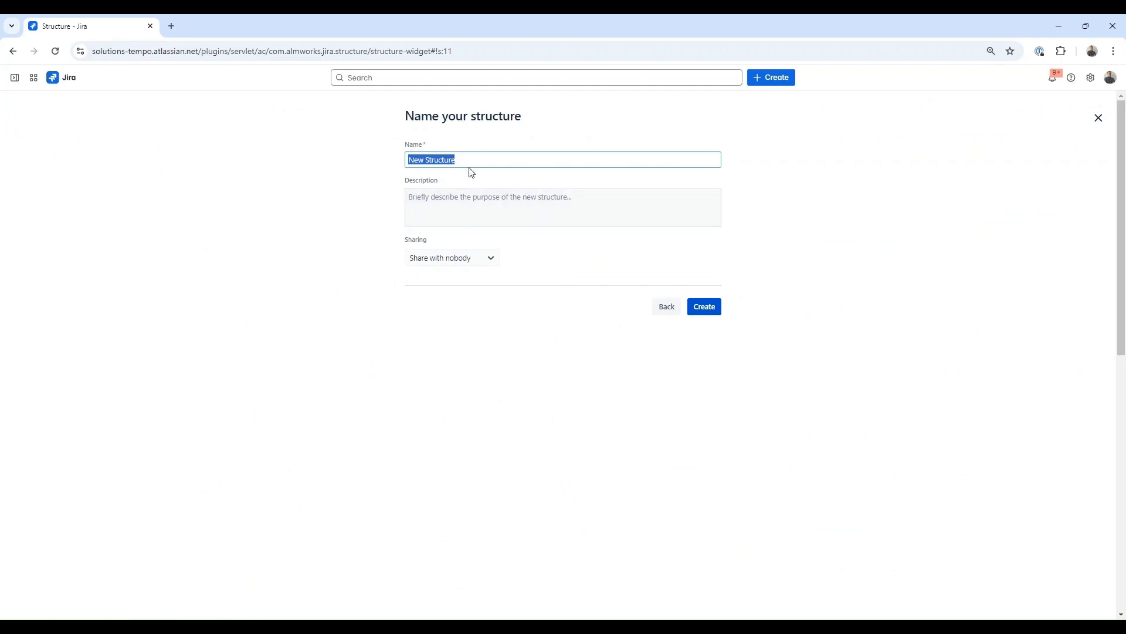
type("Gantt webinar")
left_click(709, 309)
Step: Start a Basic Insert generator and select the projects ALM Gantt, ALM Pages and ALM Testy
left_click(135, 108)
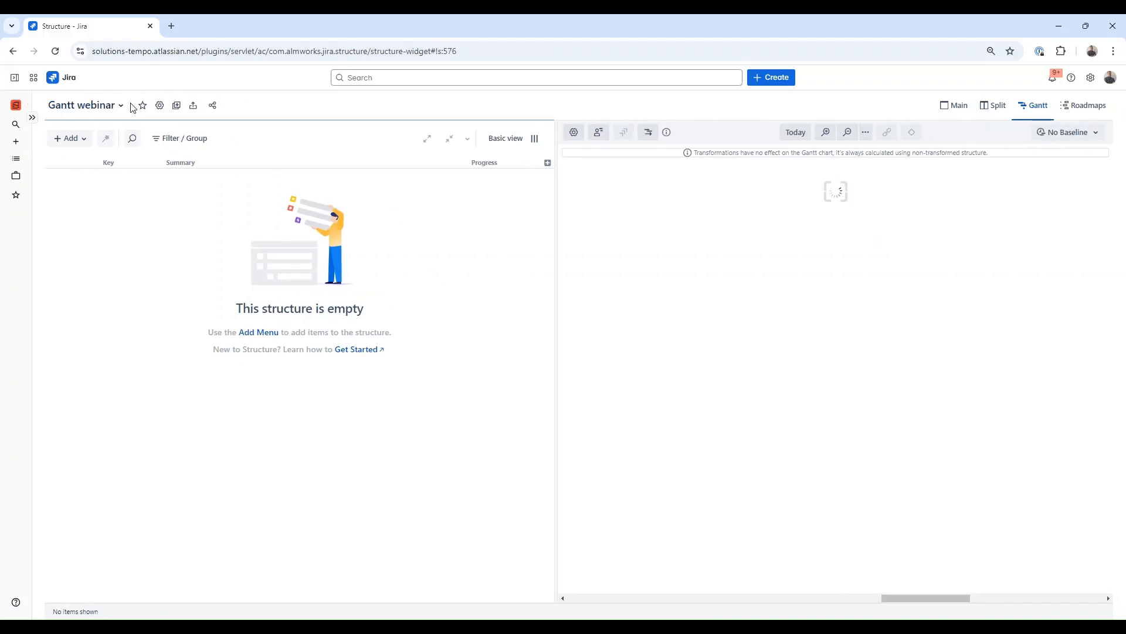
left_click(84, 140)
left_click(107, 178)
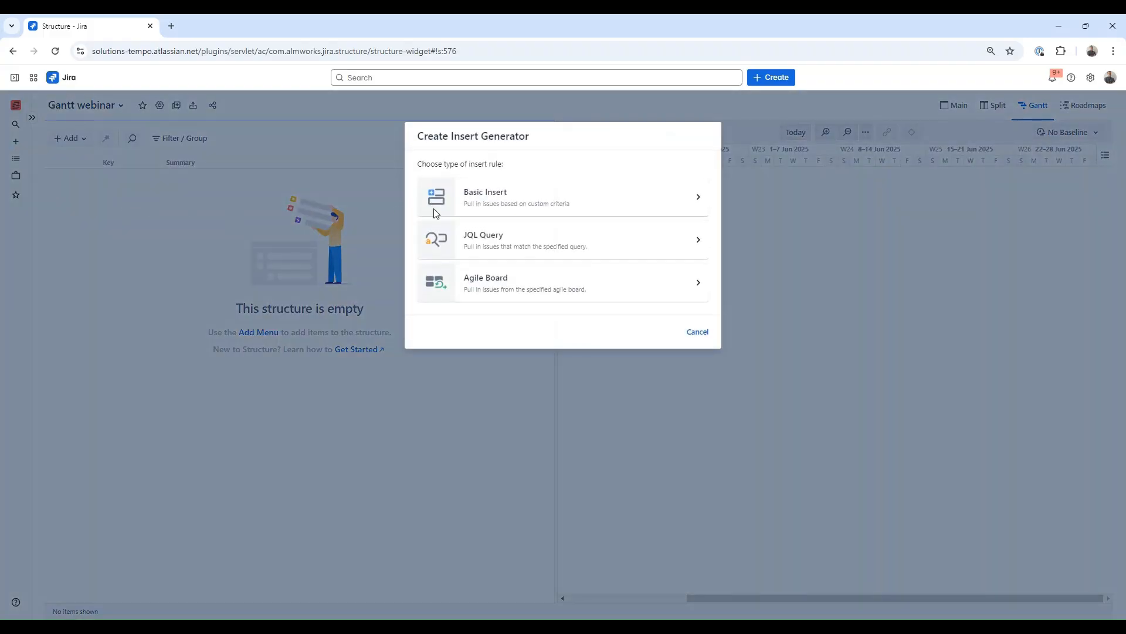
left_click(436, 212)
left_click(490, 197)
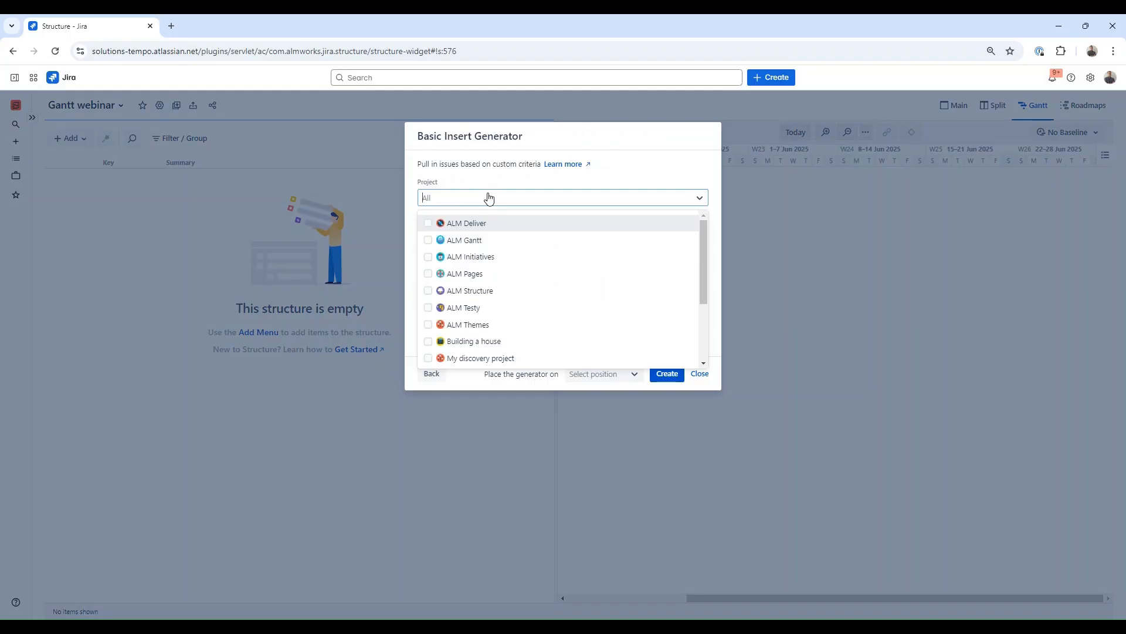
left_click(429, 240)
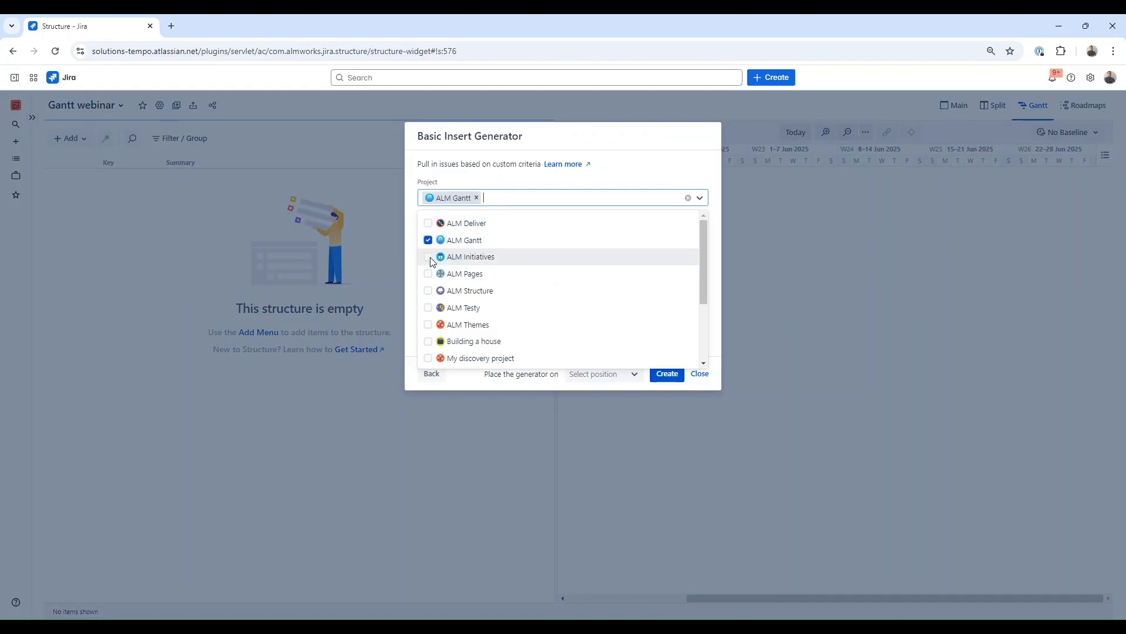
left_click(429, 274)
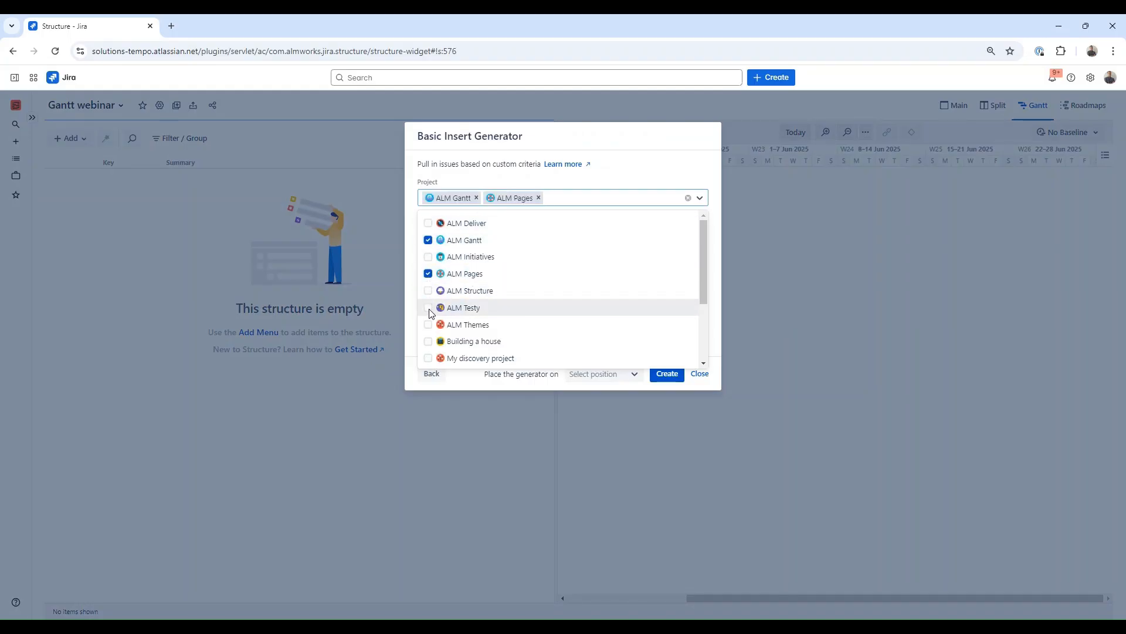
left_click(430, 309)
left_click(616, 178)
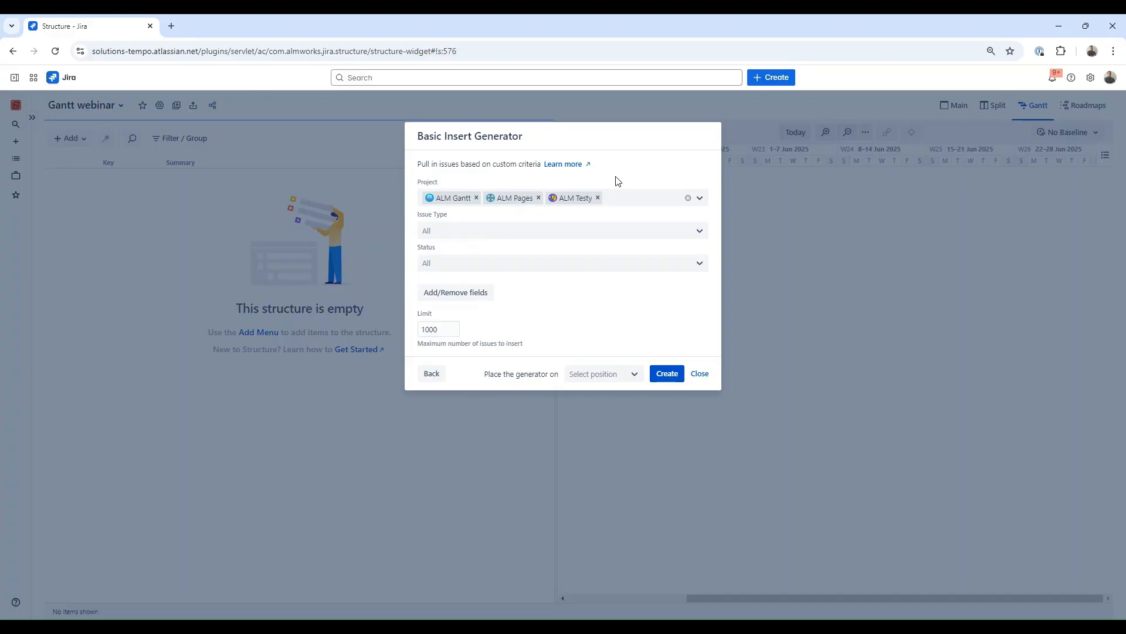
Step: Restrict the generator's issue type to Epic and create it
left_click(501, 233)
left_click(430, 324)
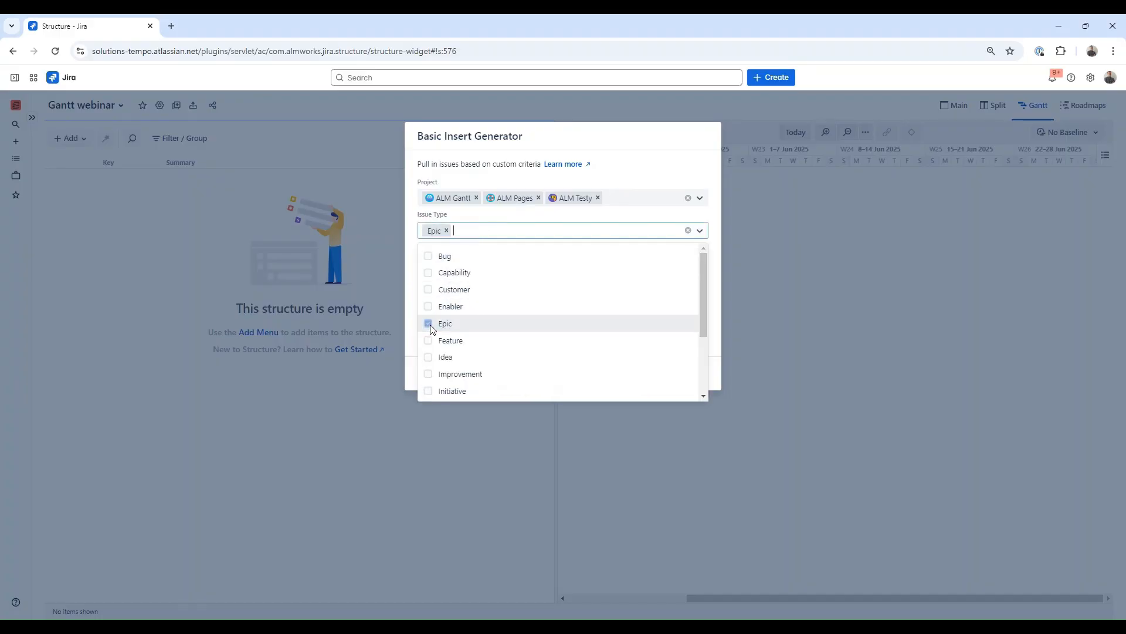
left_click(617, 167)
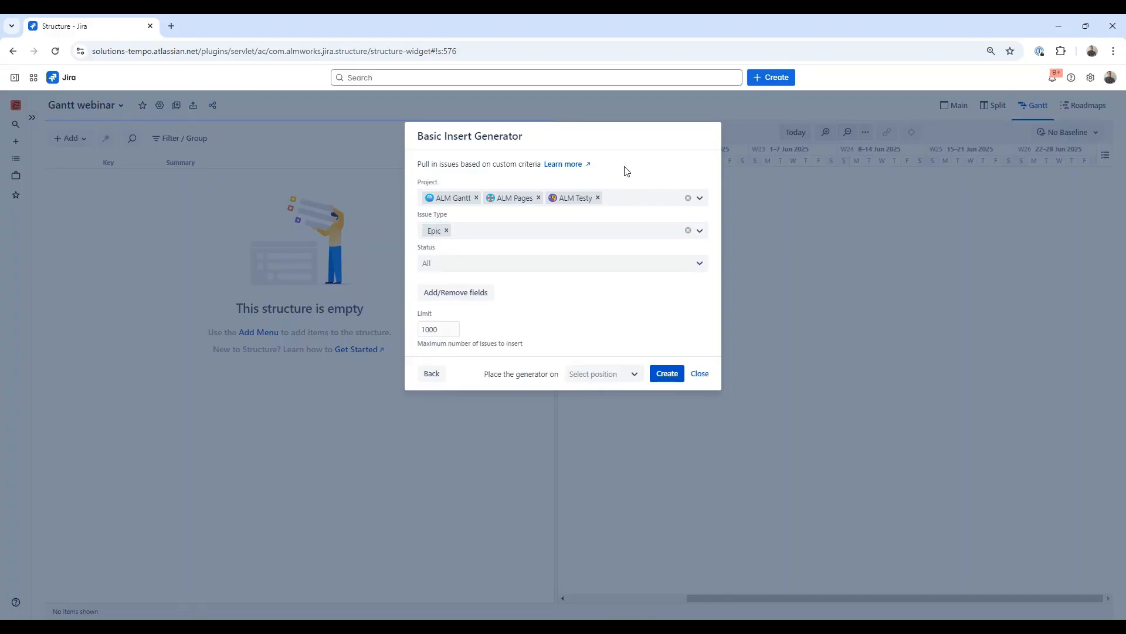
left_click(678, 382)
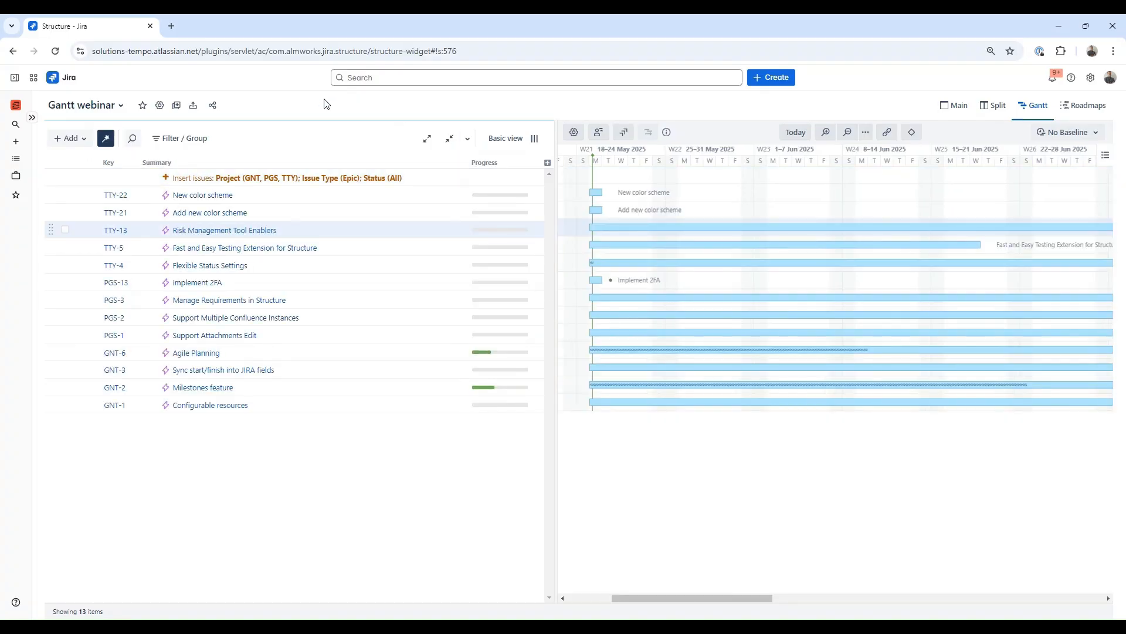
Step: Add the Original estimate column to the grid
left_click(849, 133)
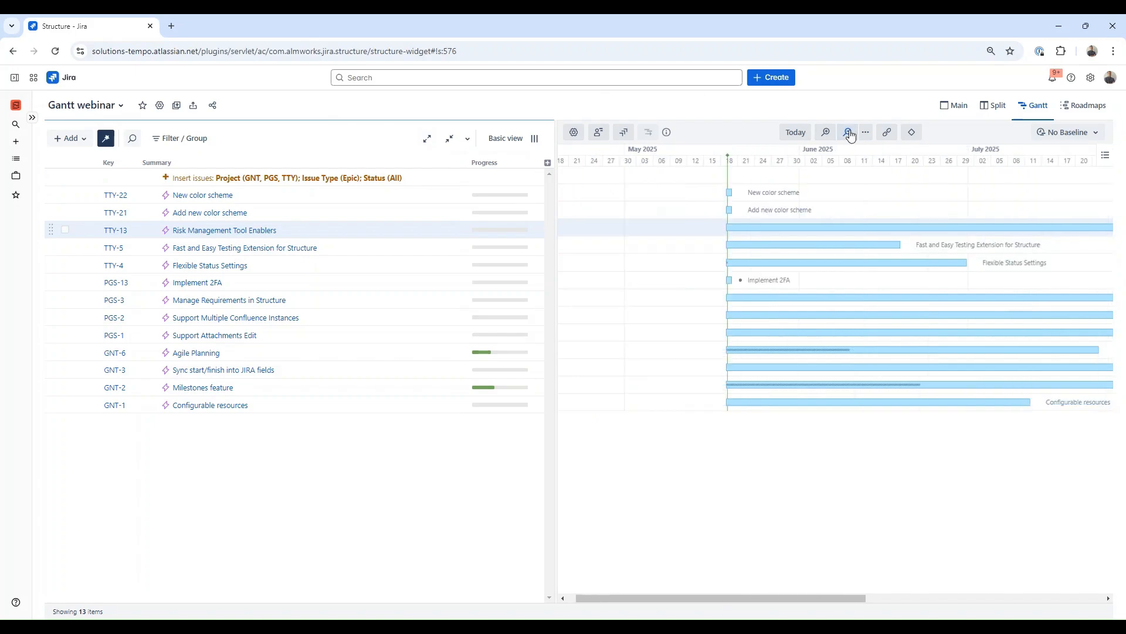
left_click(849, 133)
left_click_drag(778, 595, 875, 595)
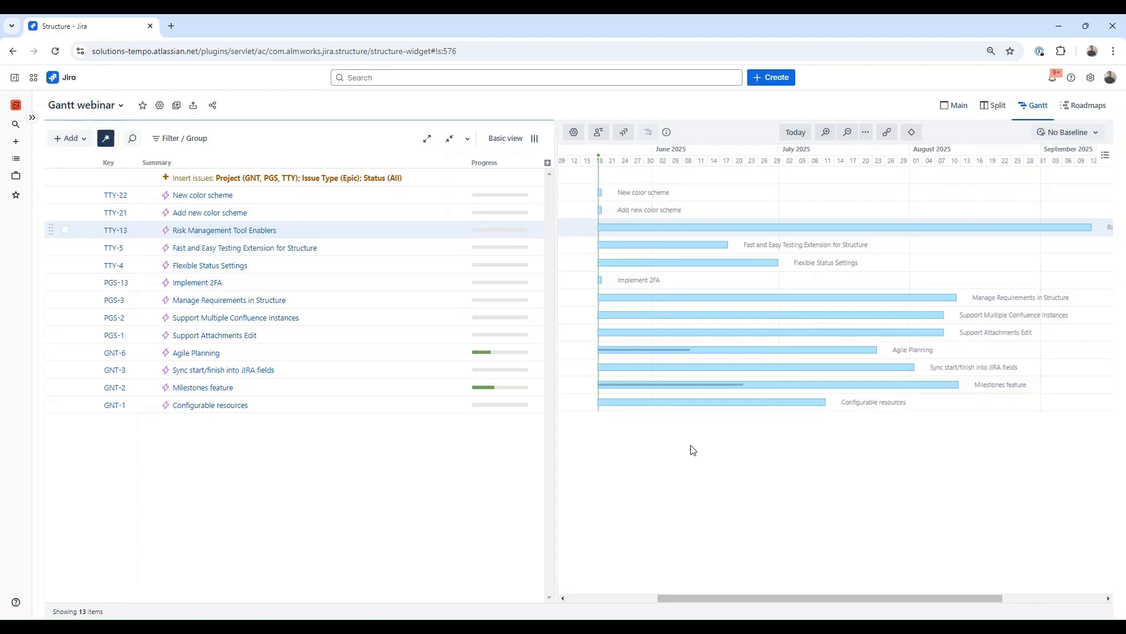
left_click(549, 164)
type("origi")
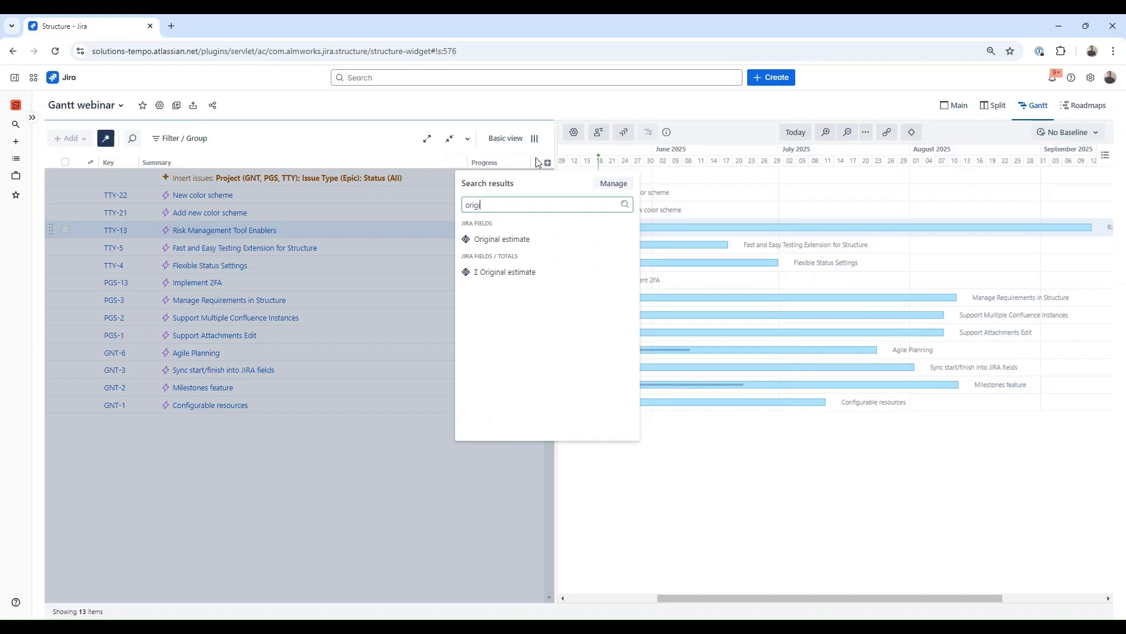
left_click(532, 242)
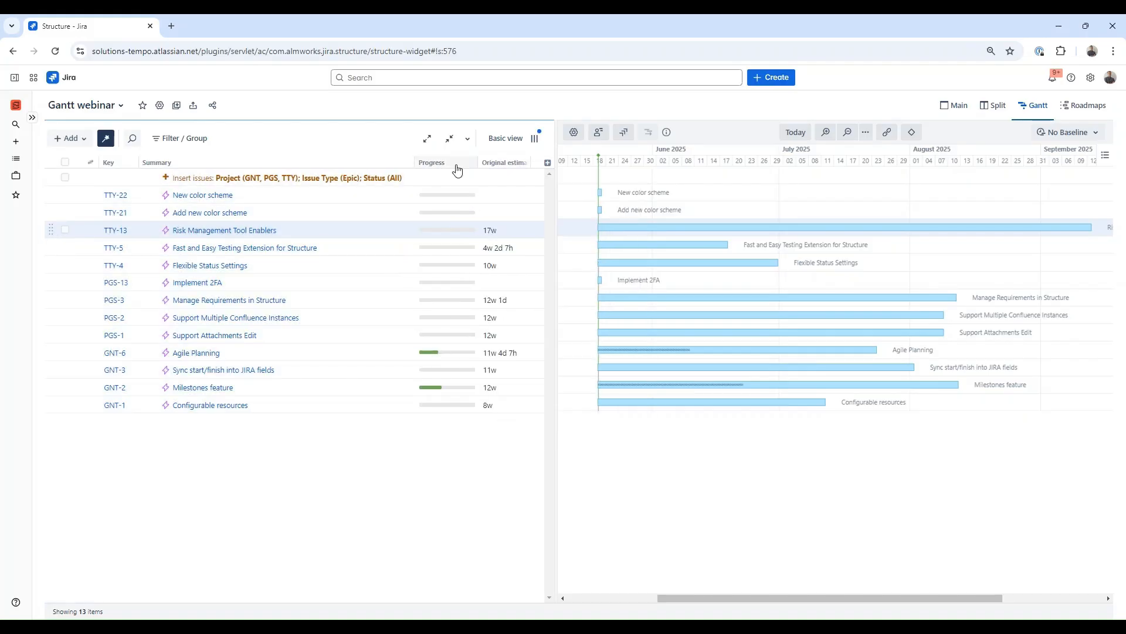
Step: Select the Fast and Easy Testing Extension for Structure and Flexible Status Settings epics and filter the view to them
left_click(106, 139)
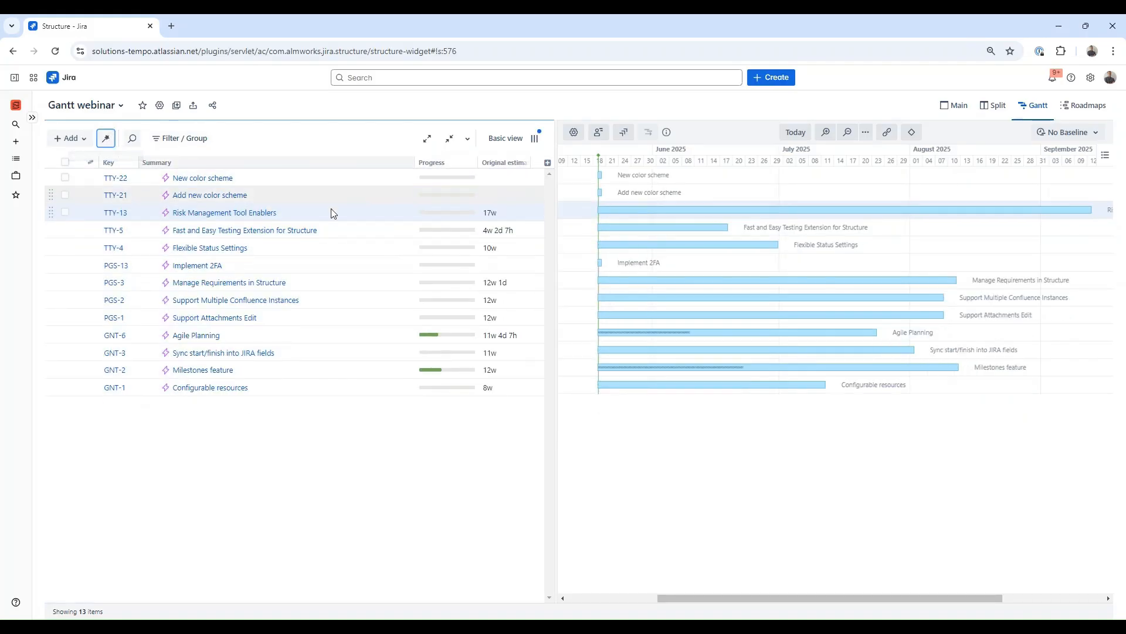
left_click(65, 230)
left_click(68, 282)
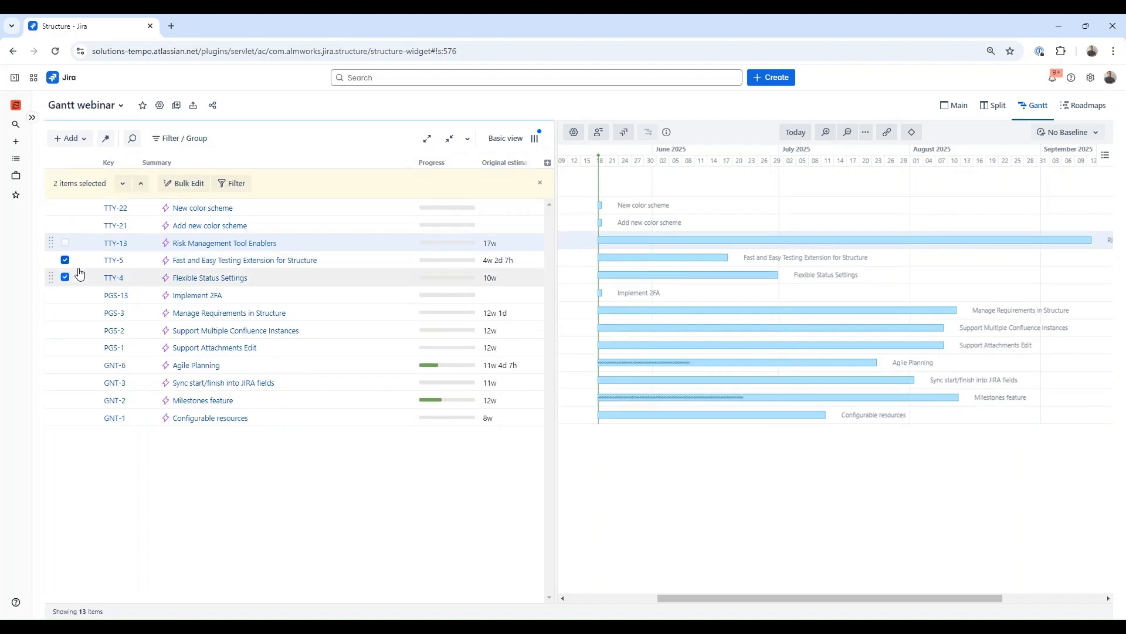
left_click(244, 186)
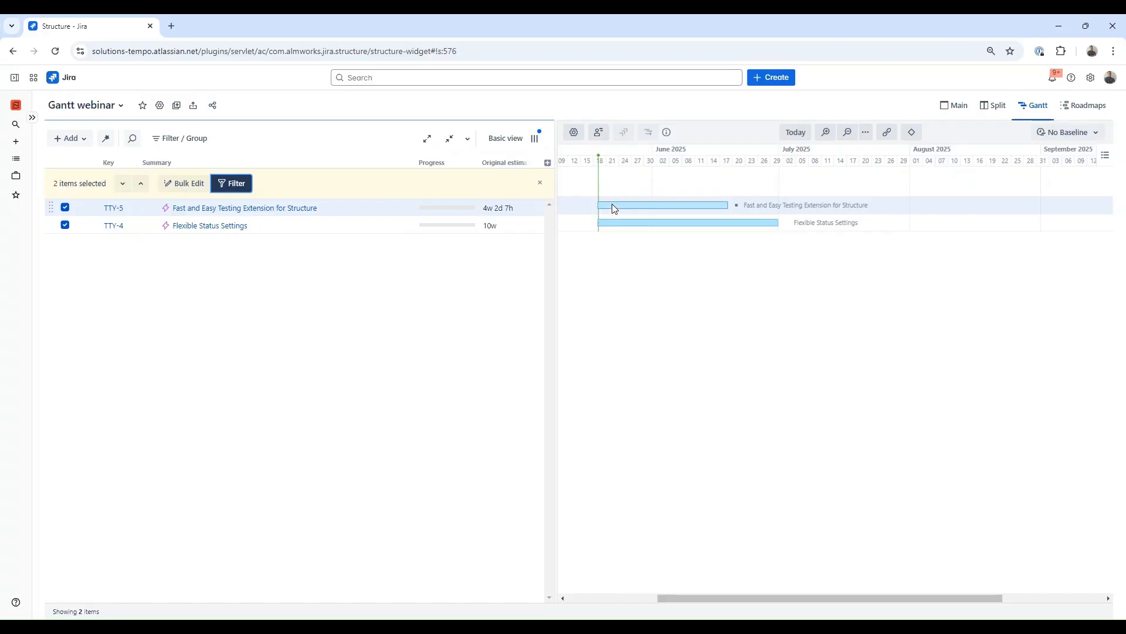
Step: Link Fast and Easy Testing Extension for Structure as predecessor of Flexible Status Settings in the chart
mouse_move(599, 158)
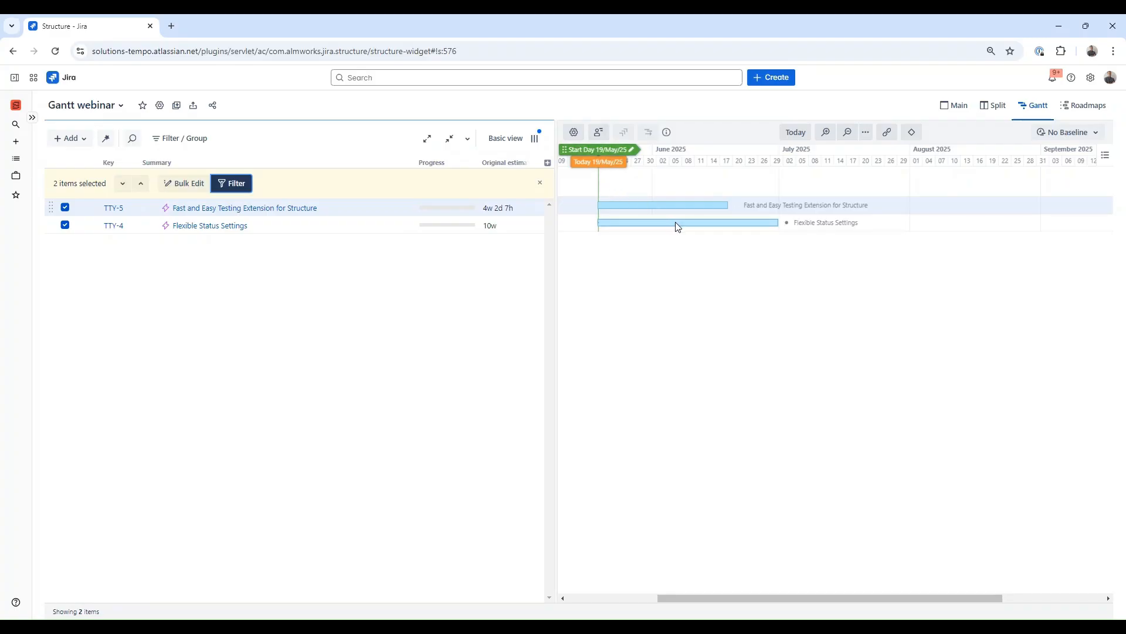
left_click_drag(735, 205, 598, 223)
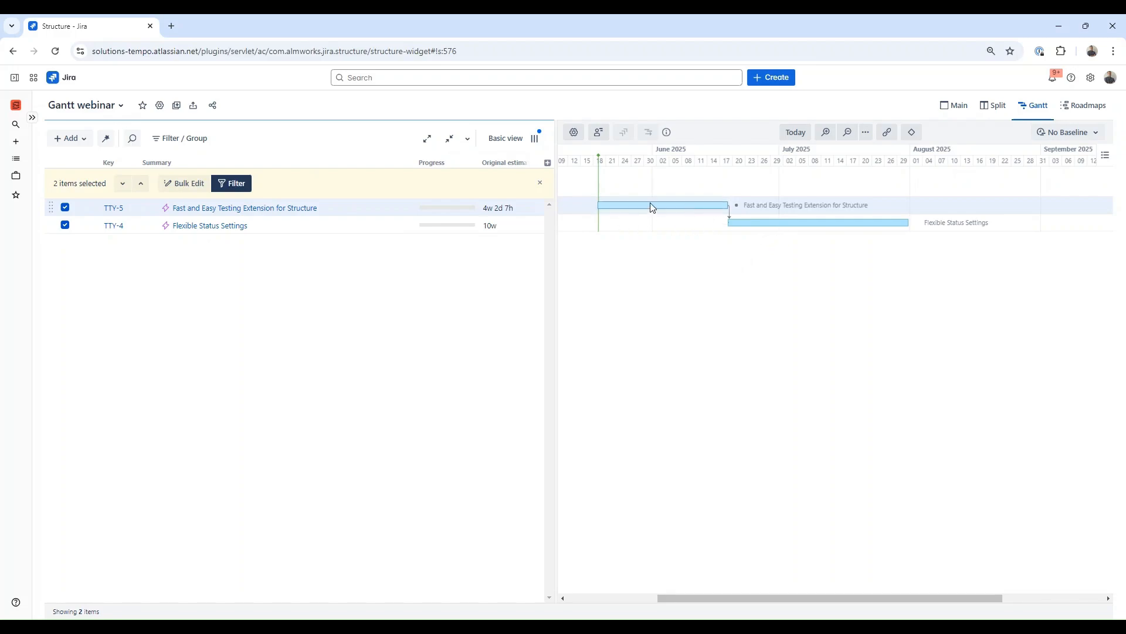
Step: Review the scheduling details of the Fast and Easy Testing Extension task, then open the Gantt chart settings
left_click(682, 206)
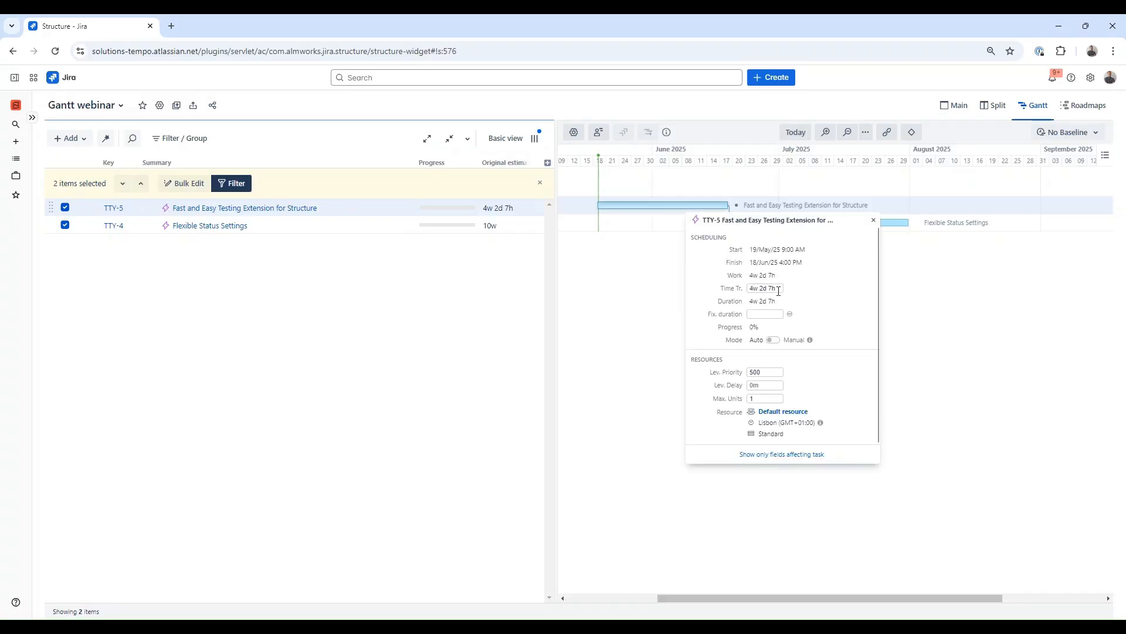
left_click(663, 277)
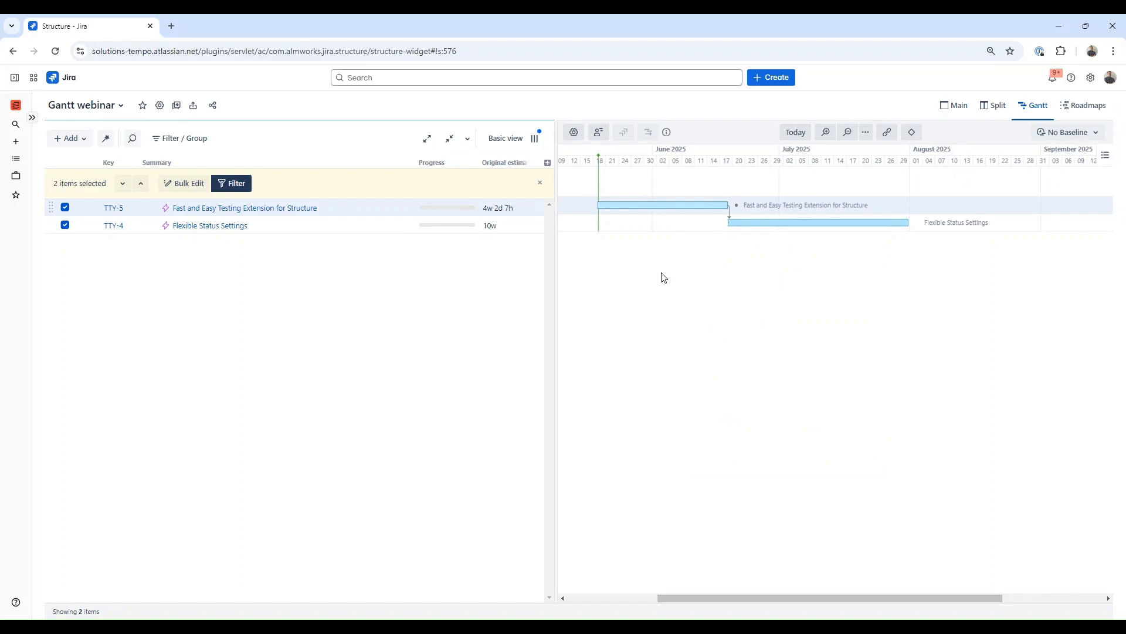
left_click(574, 132)
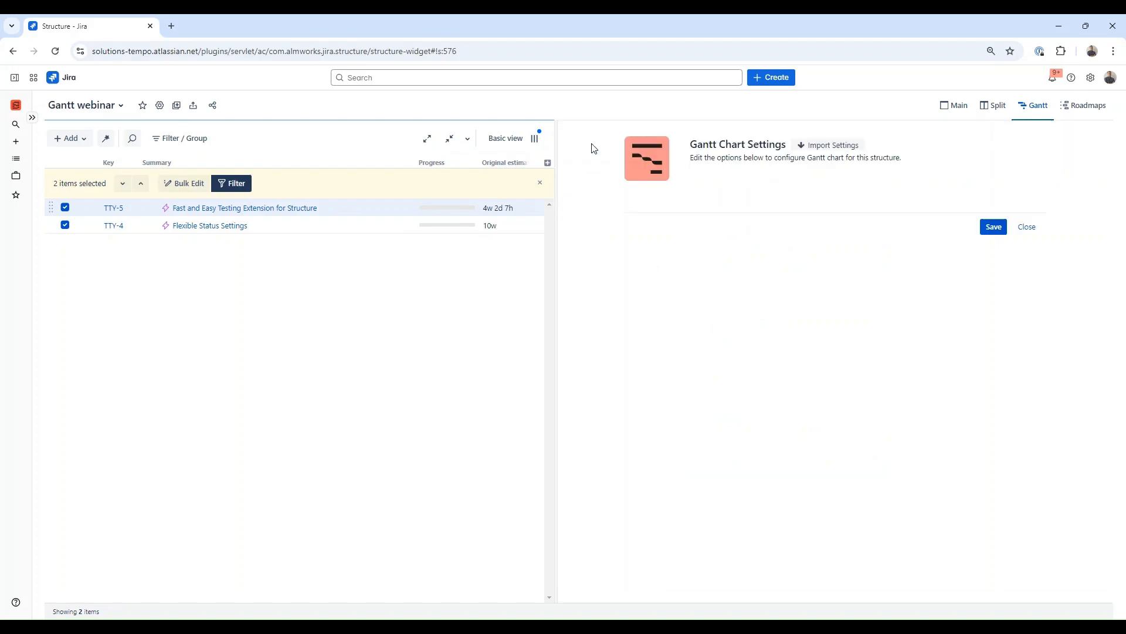
Step: Turn on manual scheduling in the Scheduling settings and map the Start Date to the Start date field
left_click(670, 223)
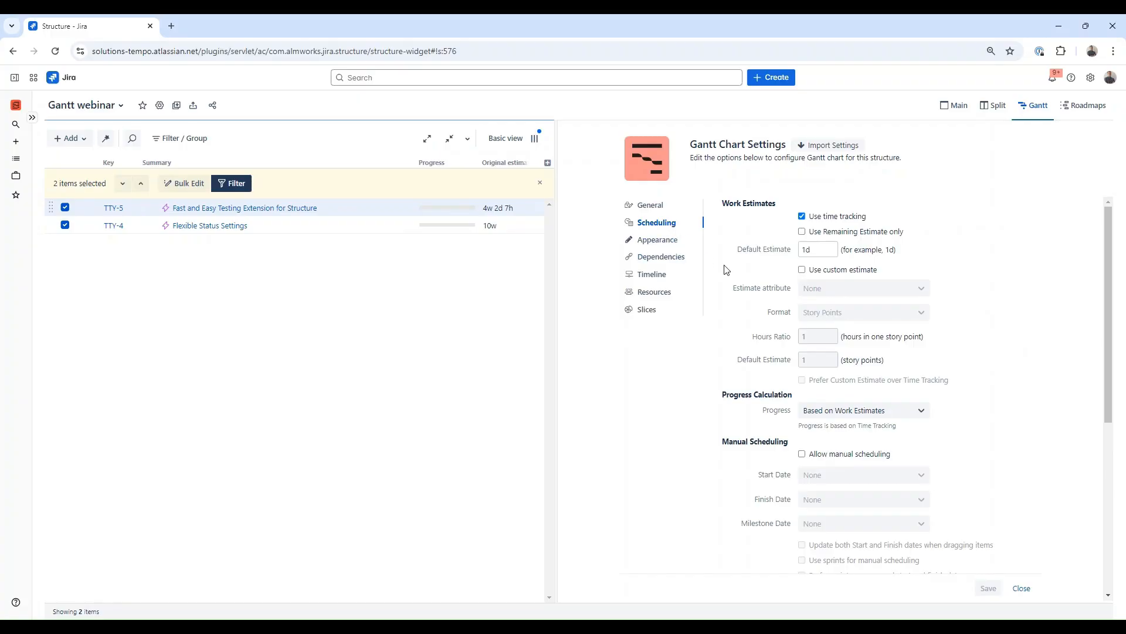
scroll(846, 336, "down", 2)
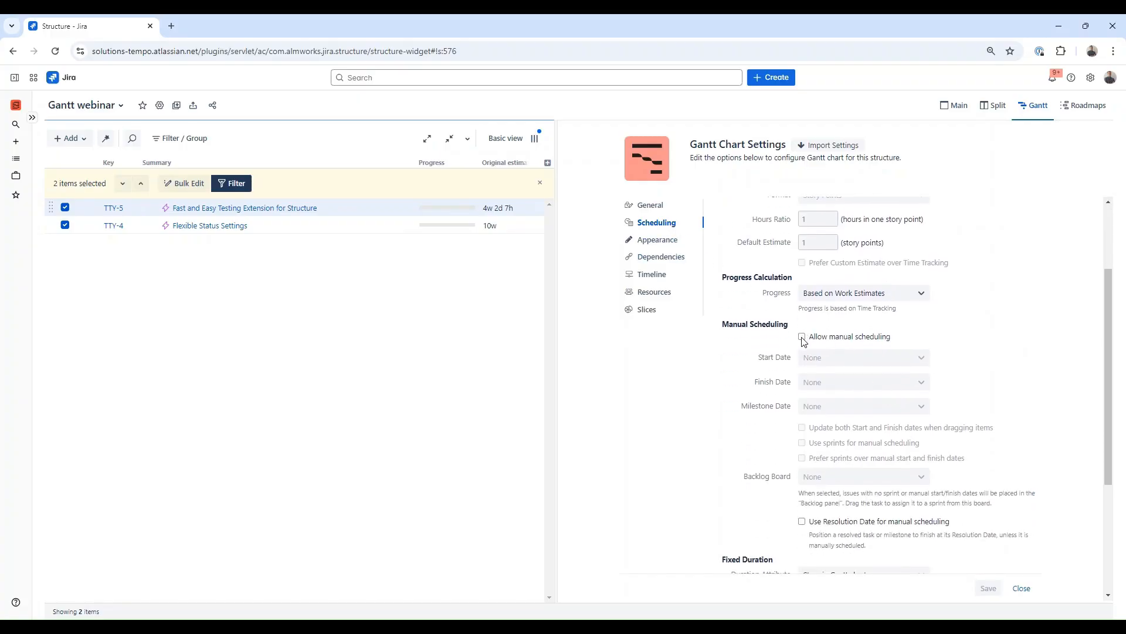
left_click(802, 338)
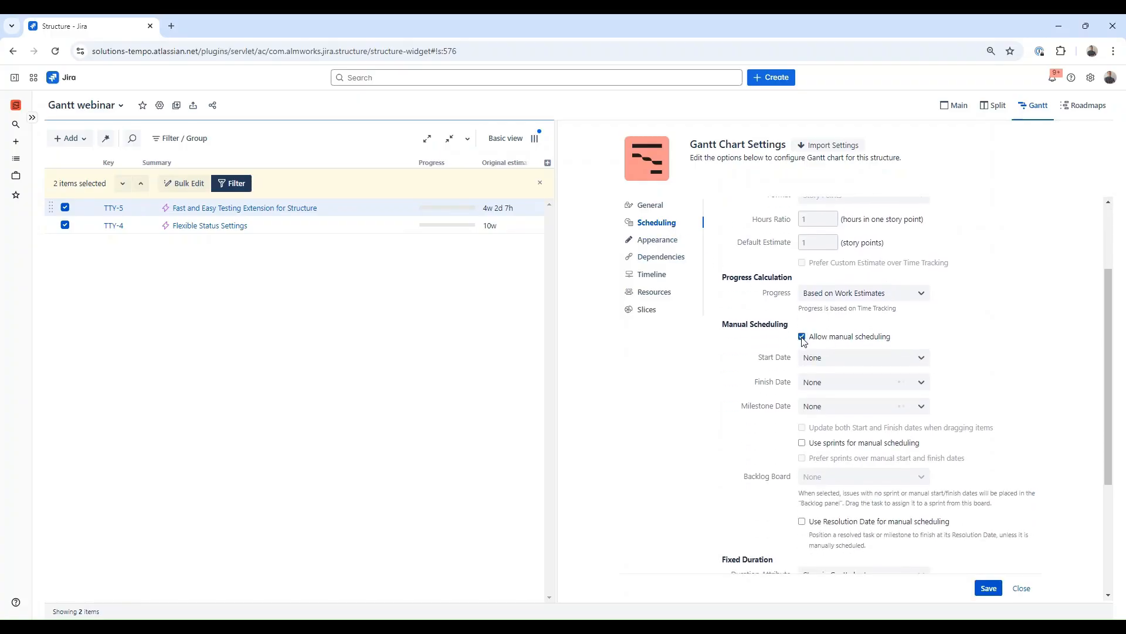
left_click(837, 364)
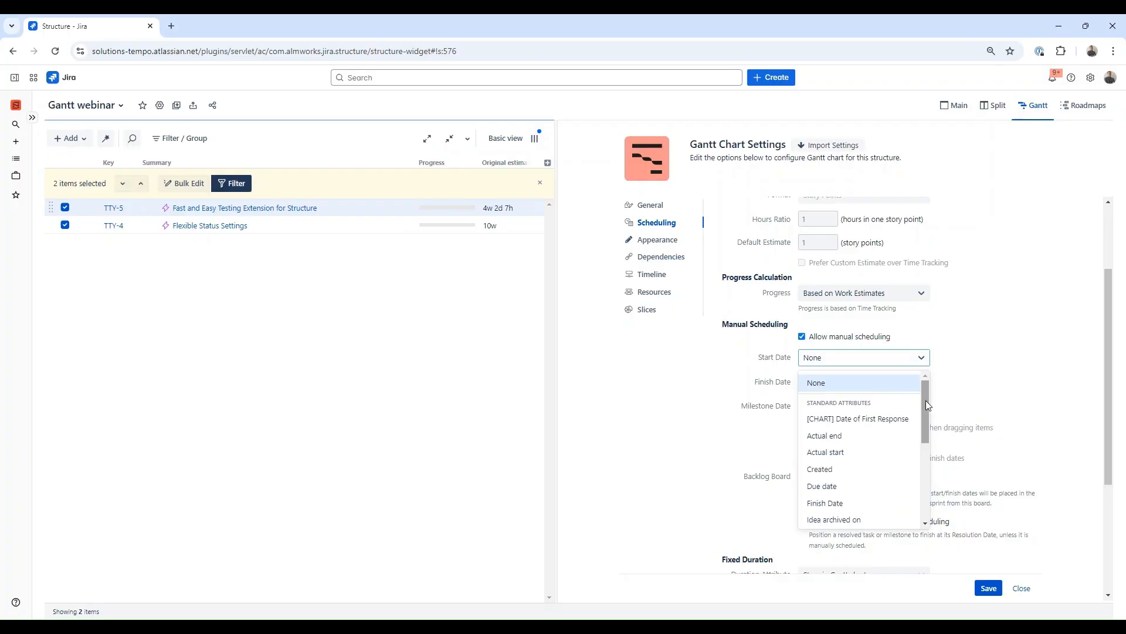
left_click_drag(926, 401, 937, 497)
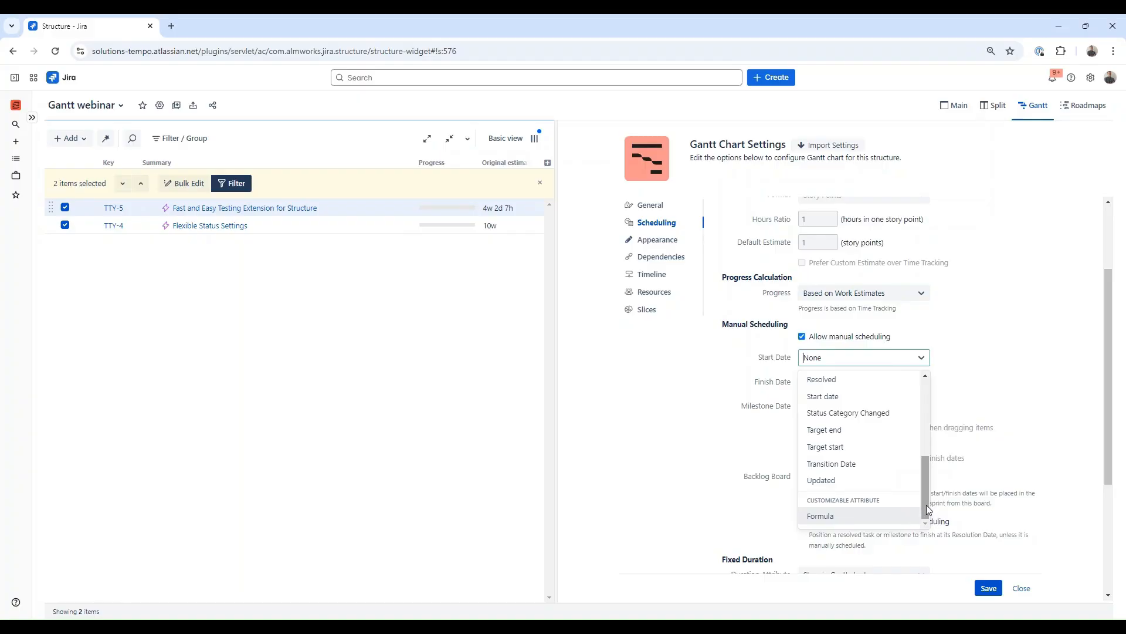
left_click_drag(927, 503, 929, 482)
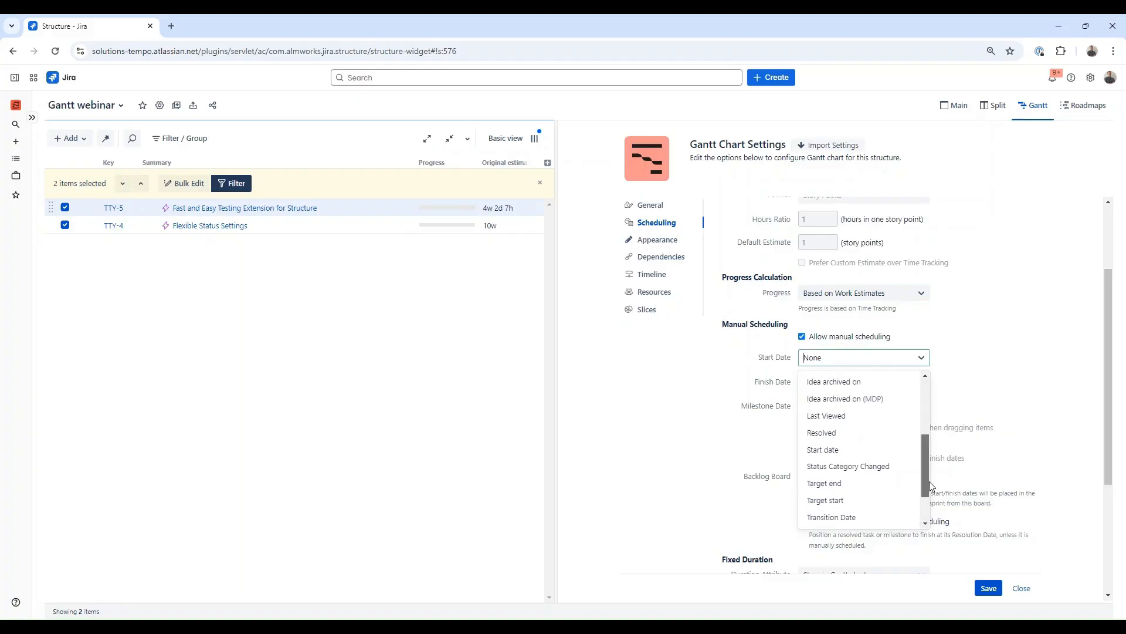
left_click(856, 449)
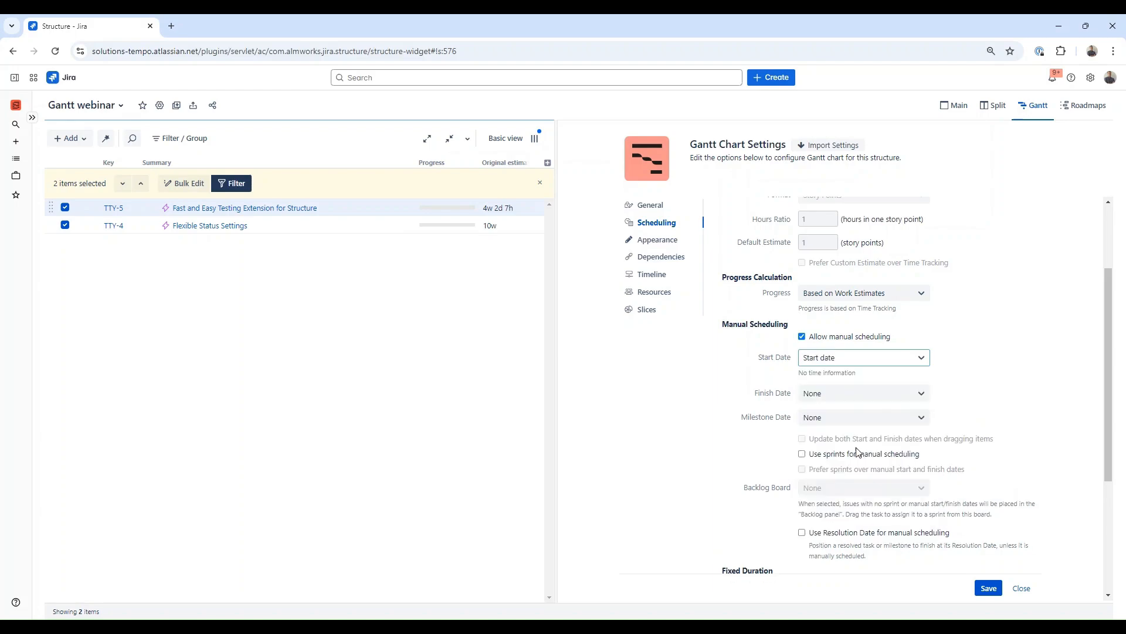
Step: Map both the Finish Date and Milestone Date to the Due date field and save the Gantt settings
left_click(913, 393)
scroll(925, 445, "down", 2)
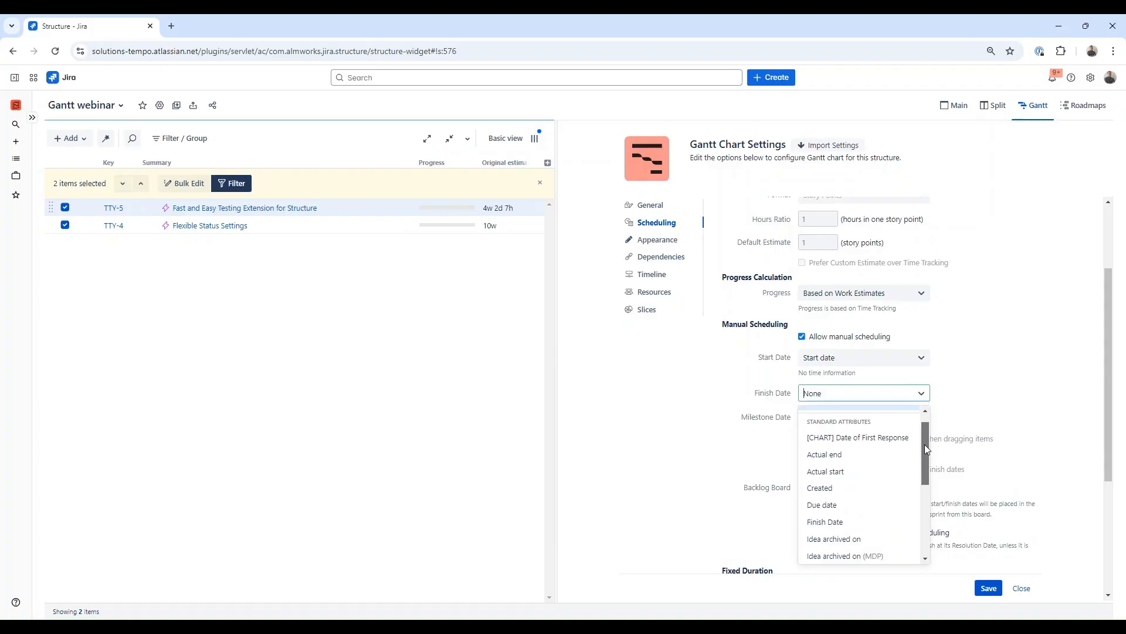
left_click(843, 477)
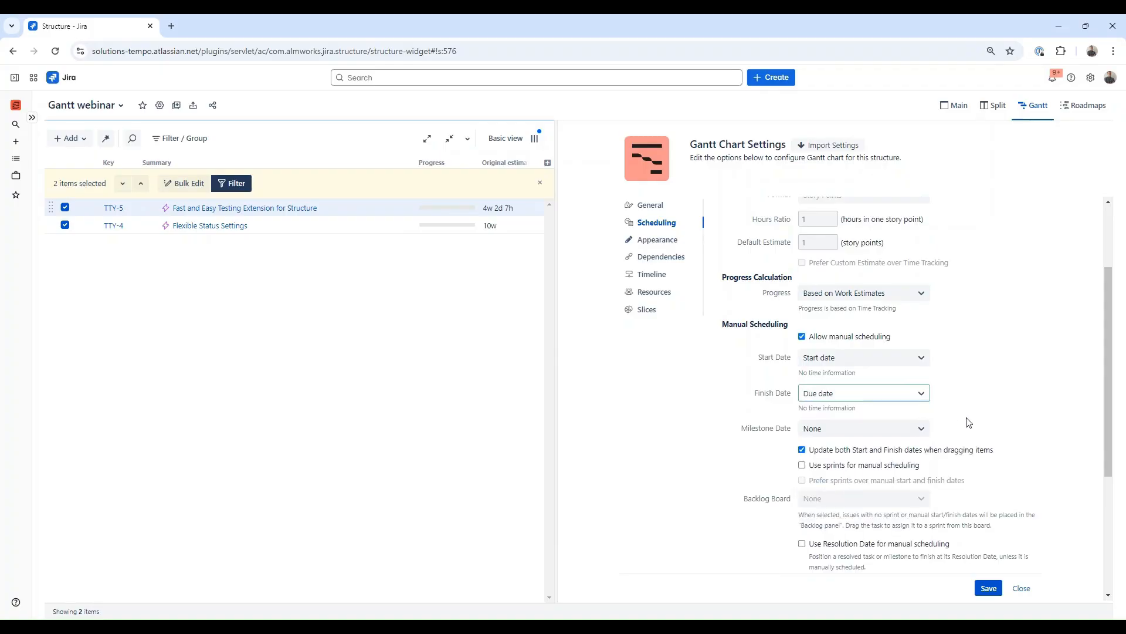
left_click(919, 433)
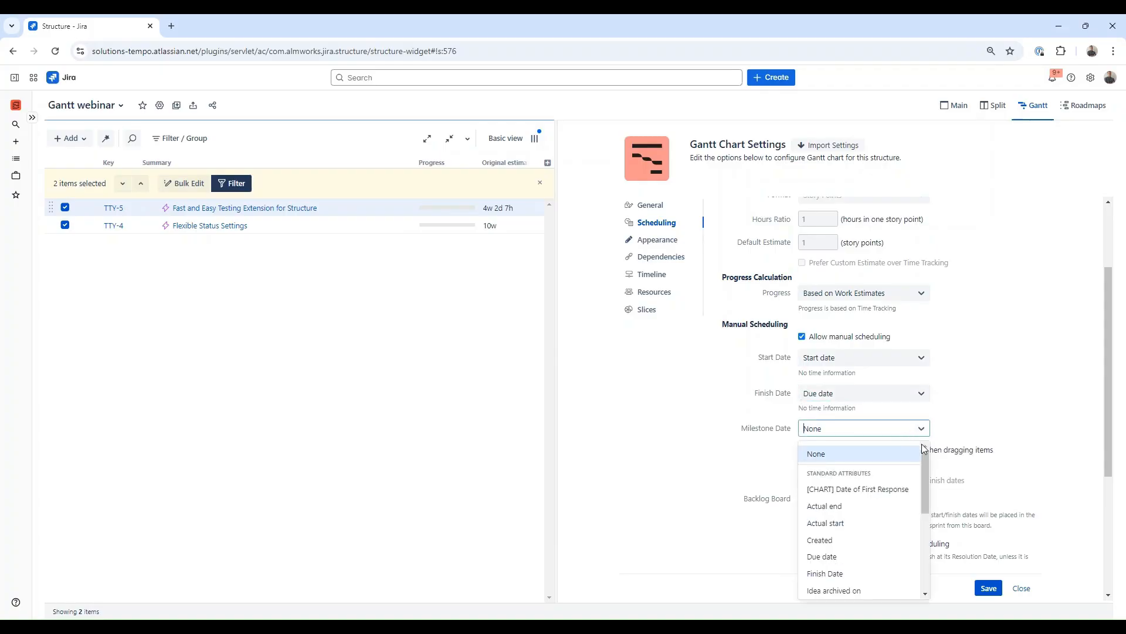
scroll(925, 474, "down", 2)
left_click(883, 500)
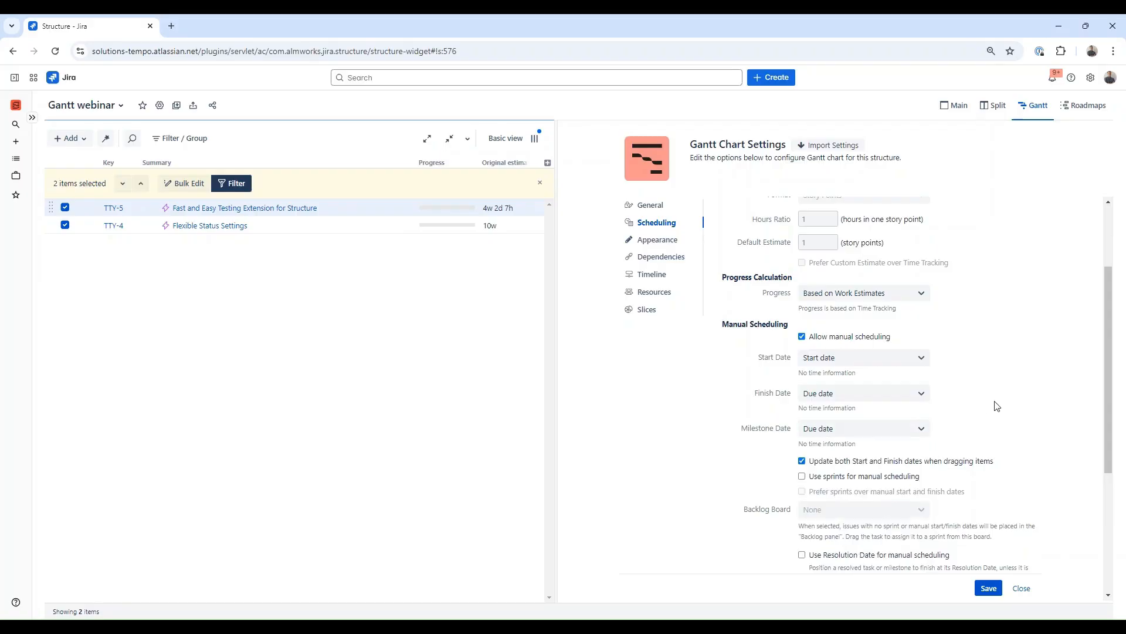
left_click(989, 588)
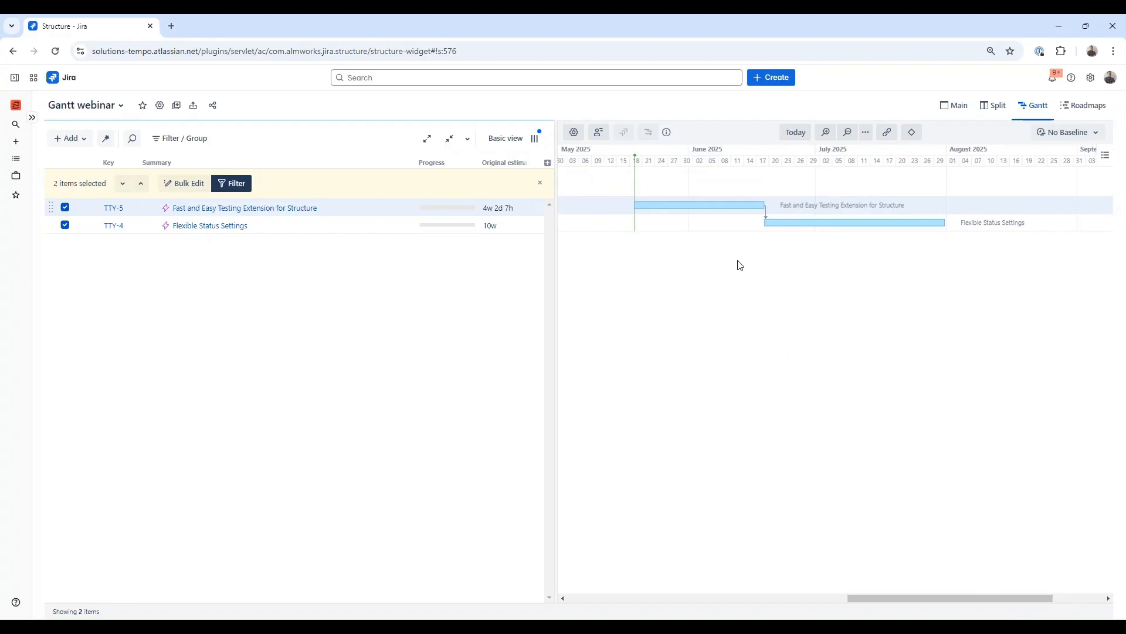
Step: Add the Start date and Due date columns to the grid
left_click(548, 166)
type("start")
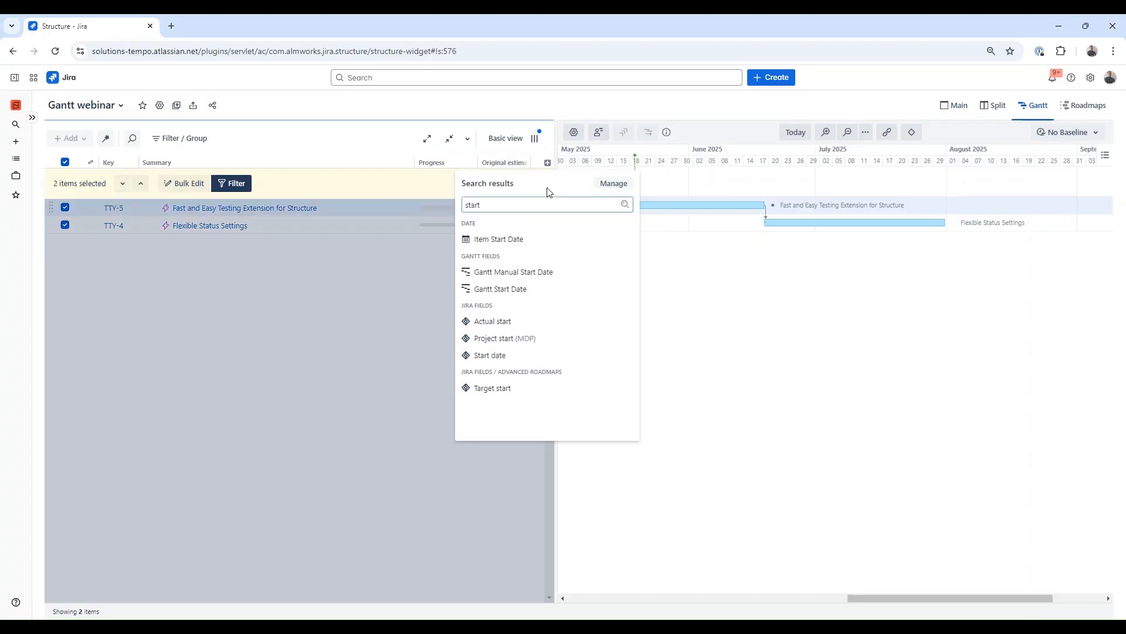
left_click(535, 354)
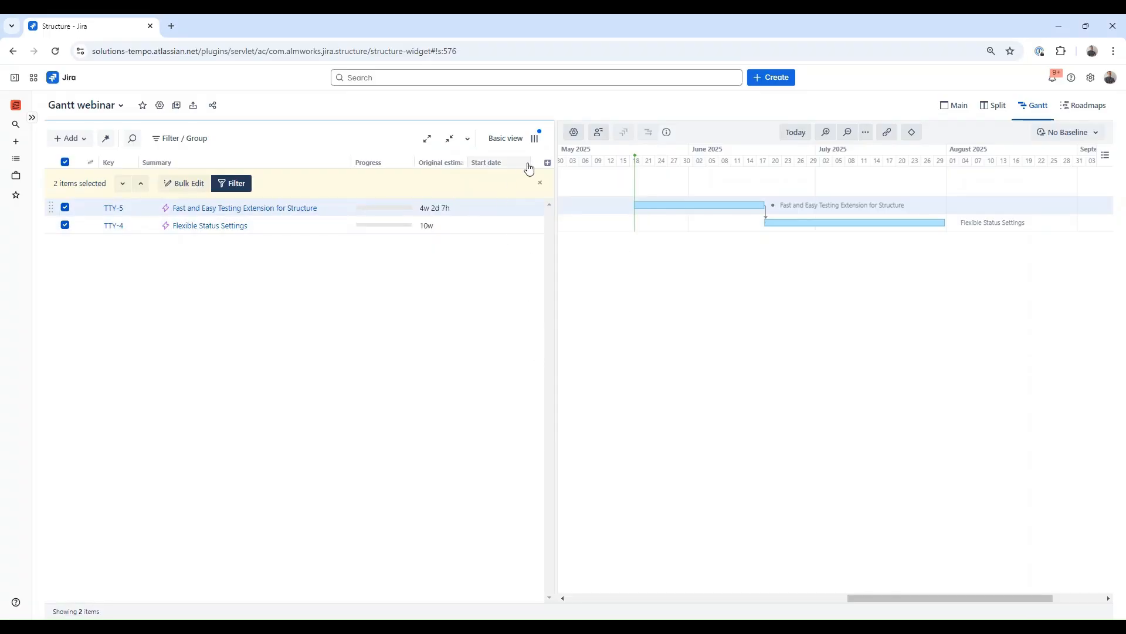
left_click(547, 163)
type("due")
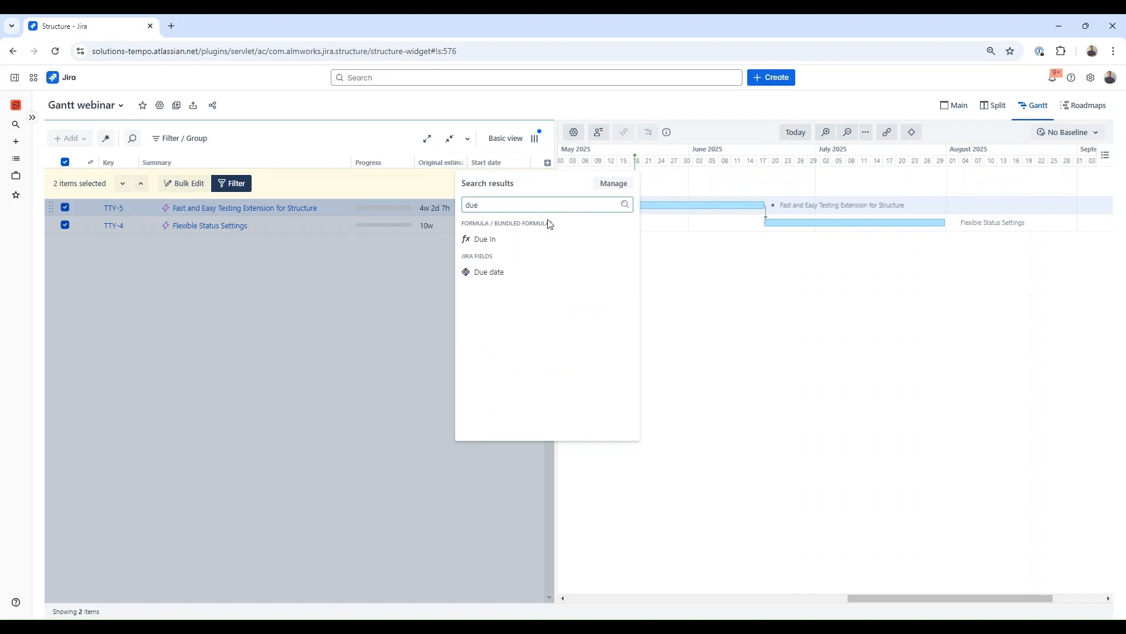
left_click(528, 274)
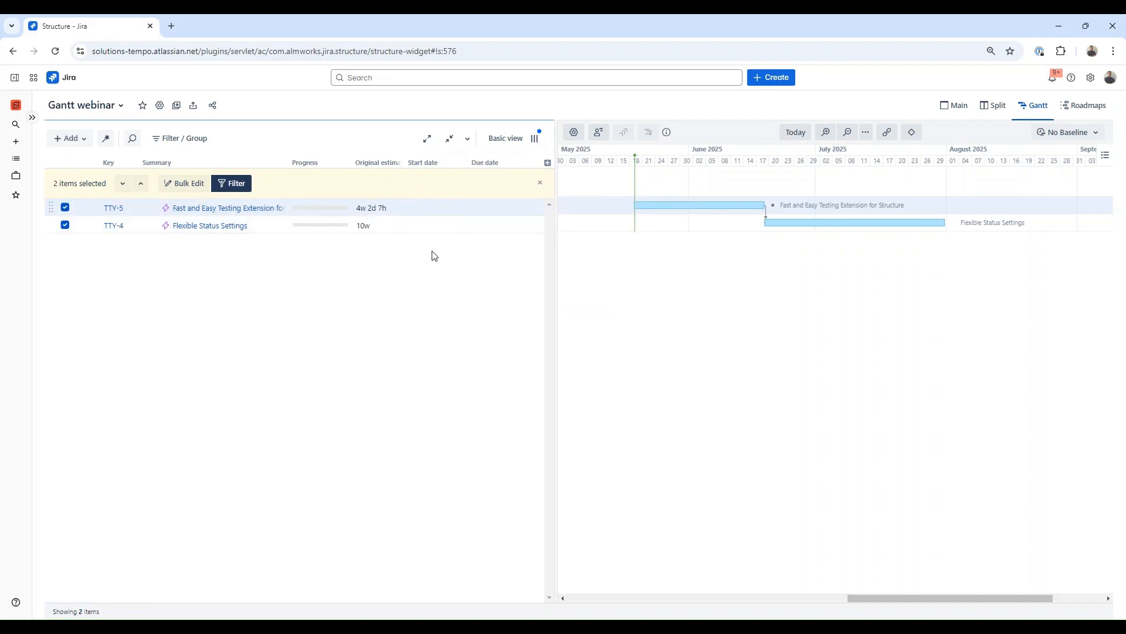
Step: Set Fast and Easy Testing Extension for Structure's start date to 22/May/25 and due date to 19/Jun/25
left_click(423, 209)
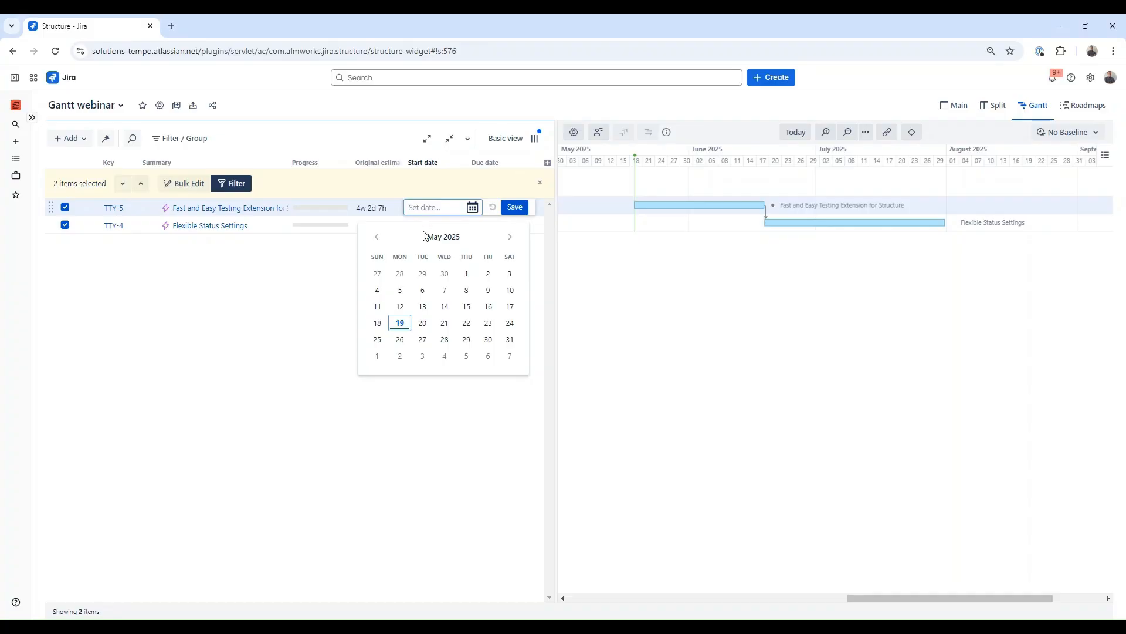
left_click(465, 325)
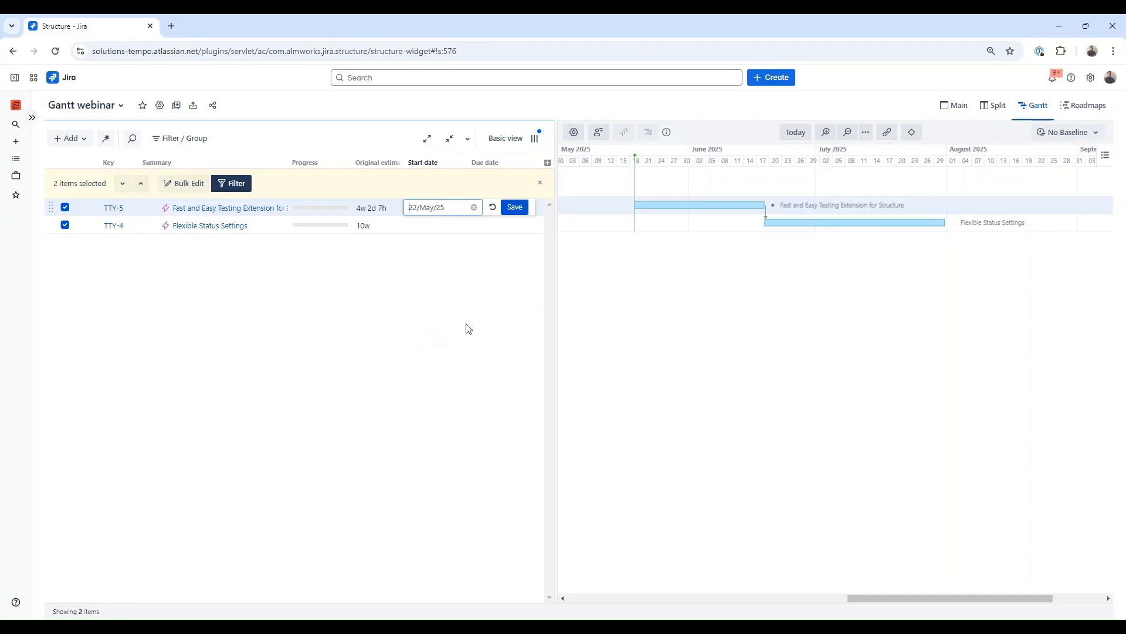
left_click(514, 209)
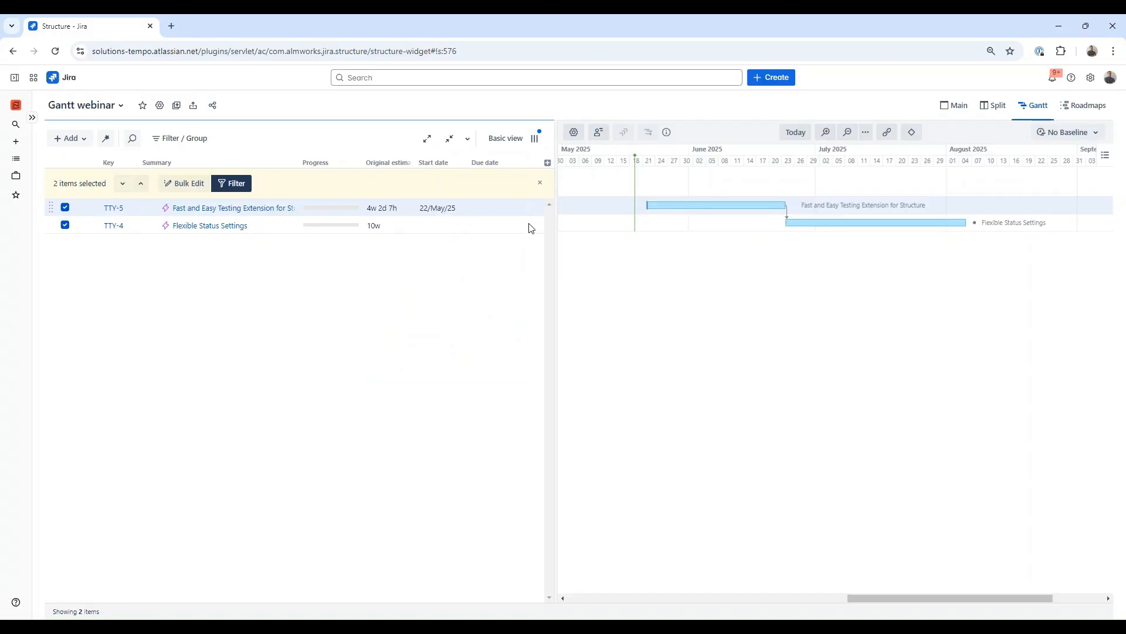
left_click(496, 210)
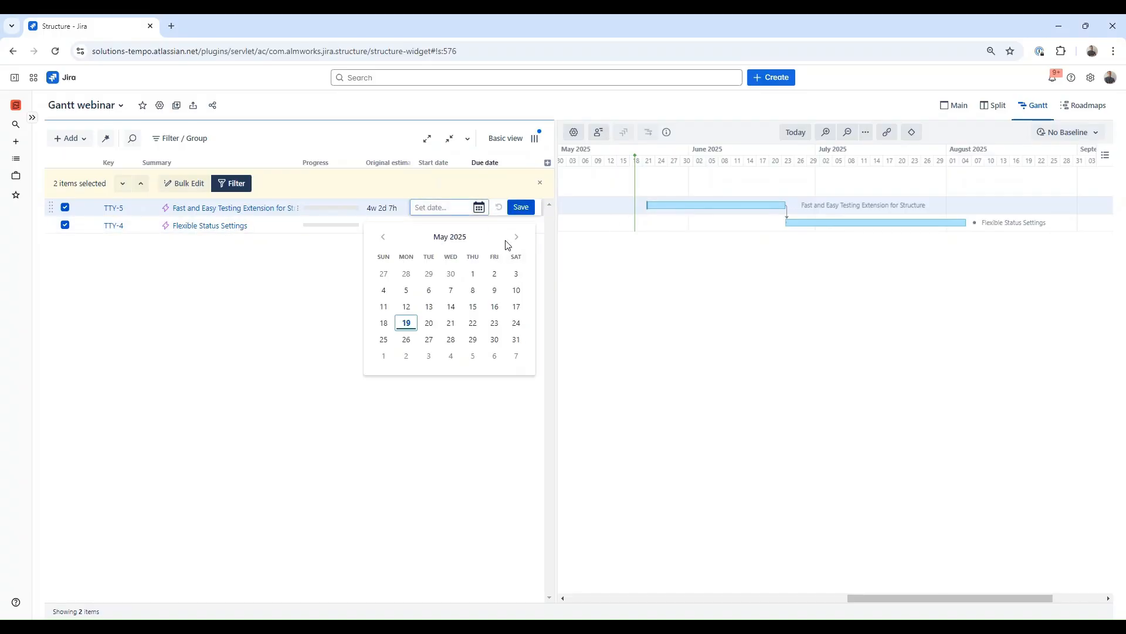
left_click(517, 236)
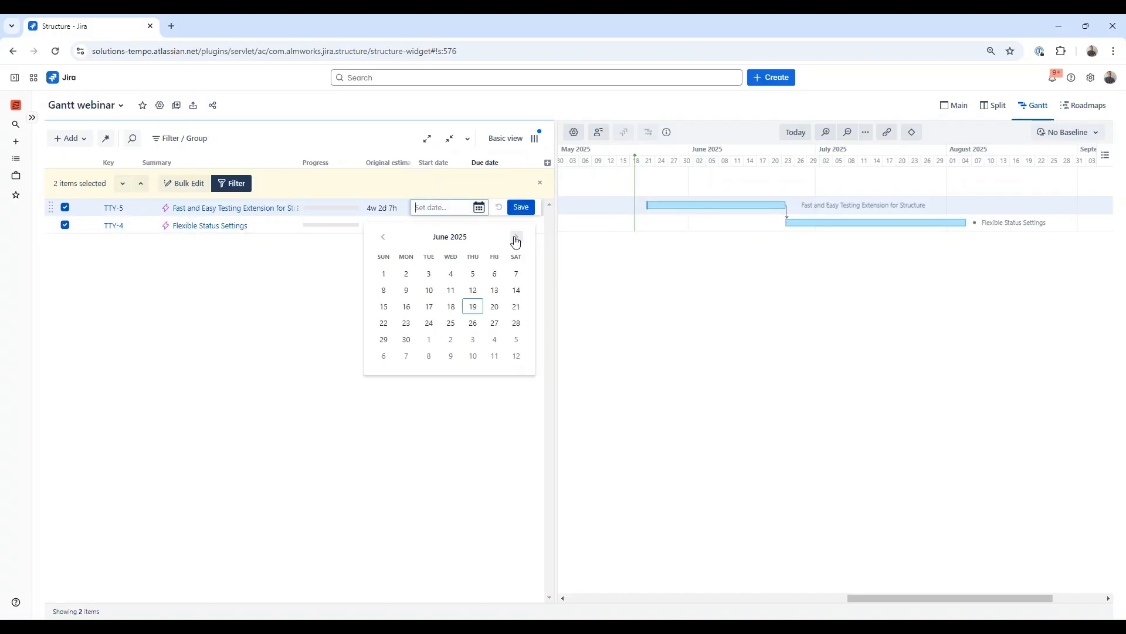
left_click(479, 307)
left_click(521, 208)
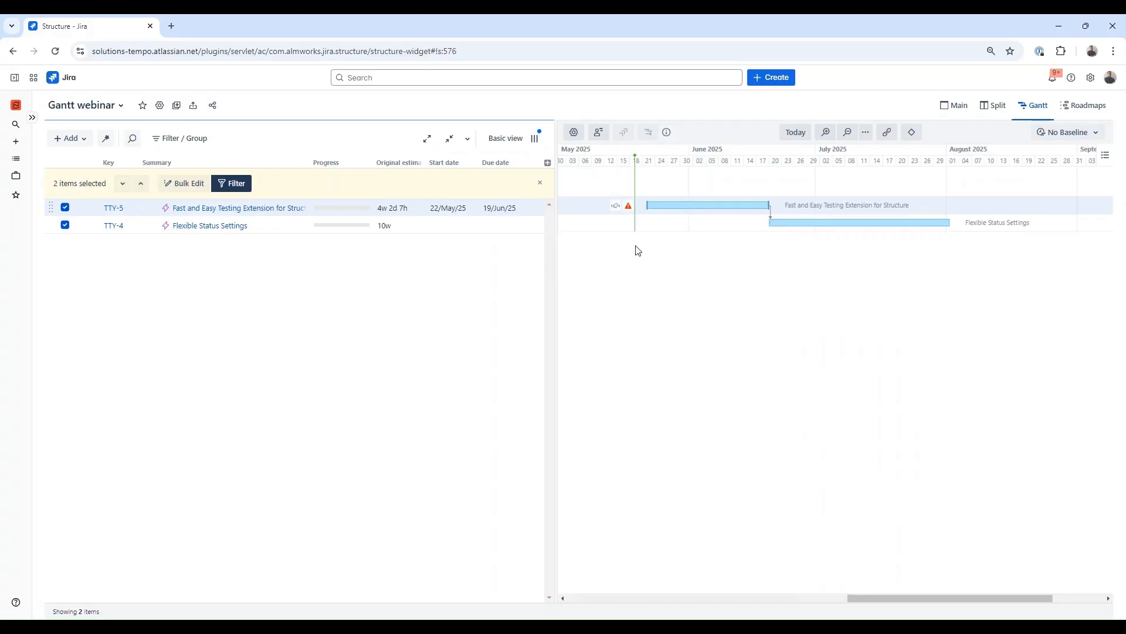
Step: Set Flexible Status Settings' start date to 07/Jul/25
mouse_move(629, 207)
left_click(445, 232)
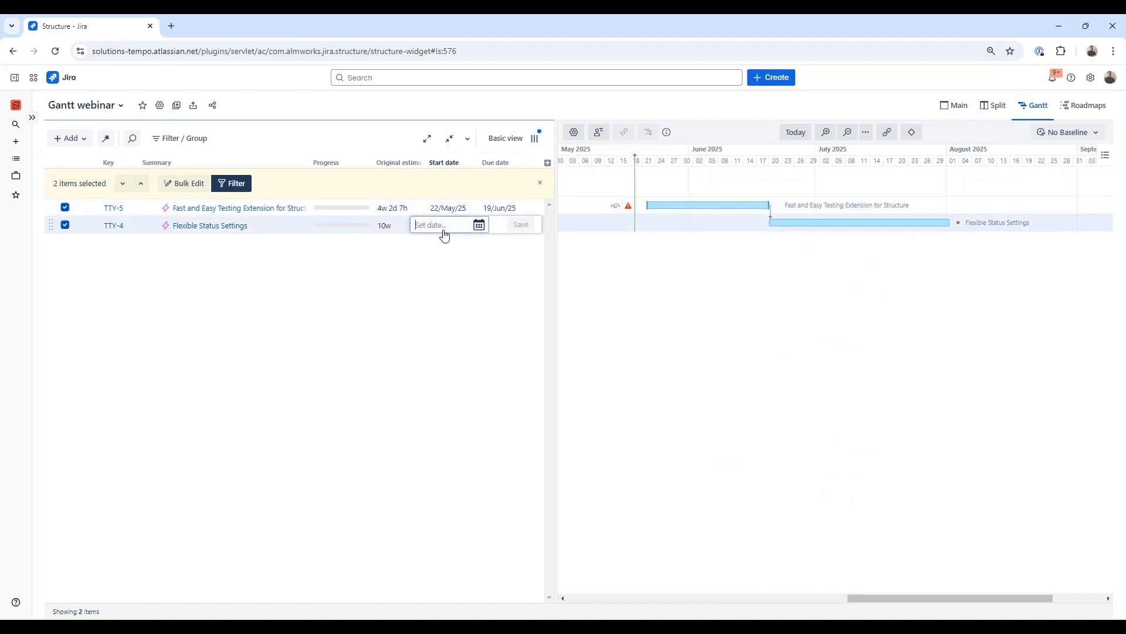
left_click(517, 254)
left_click(517, 254)
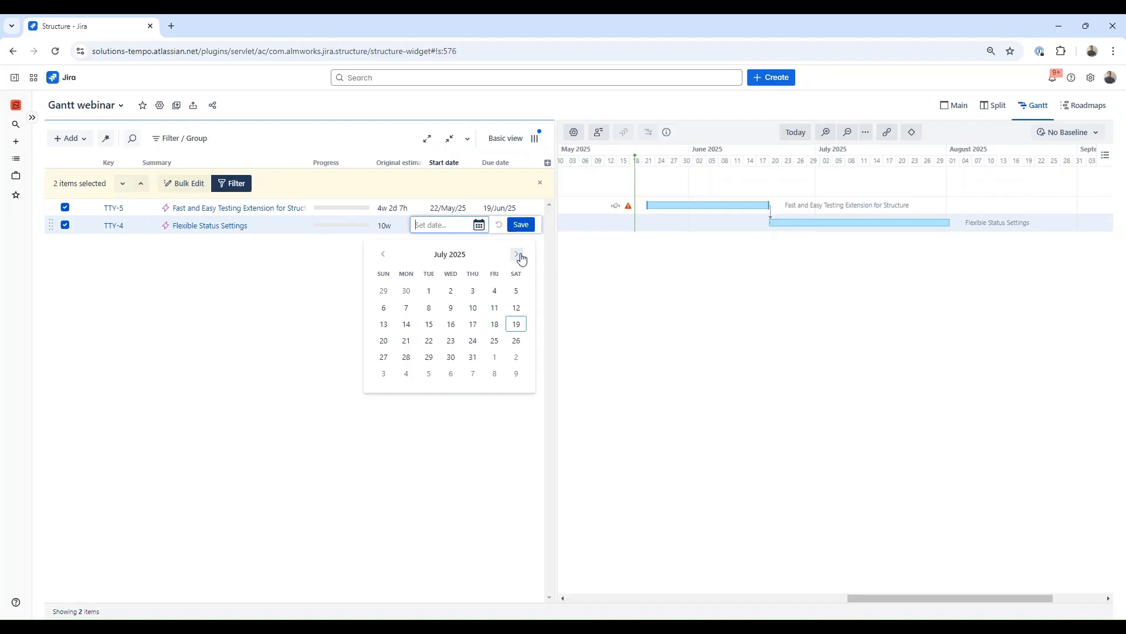
left_click(407, 308)
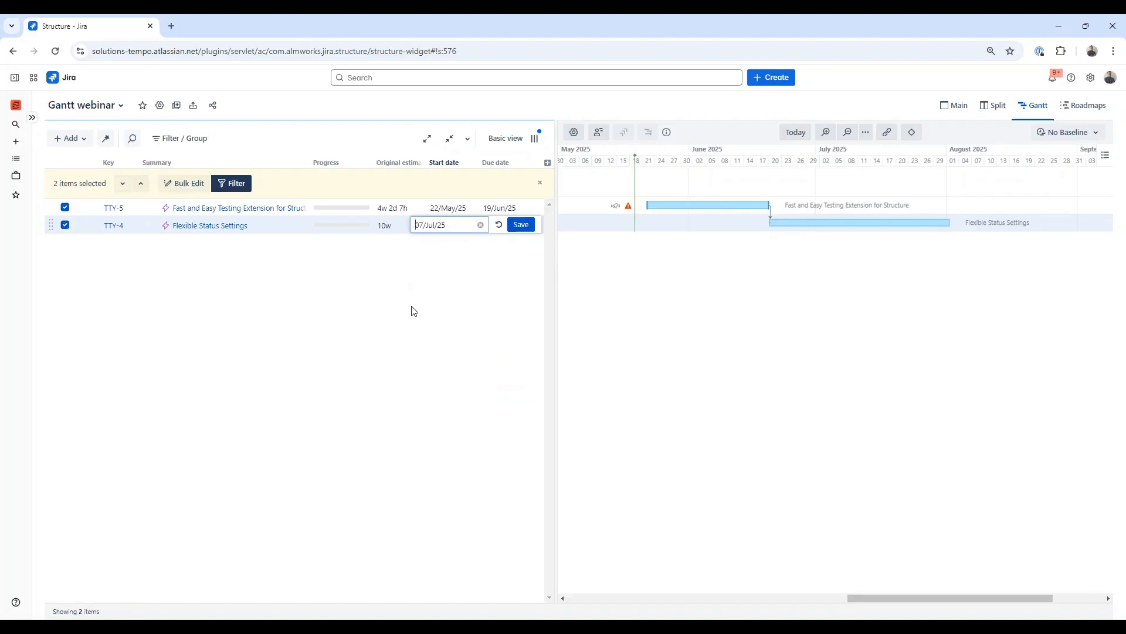
left_click(527, 227)
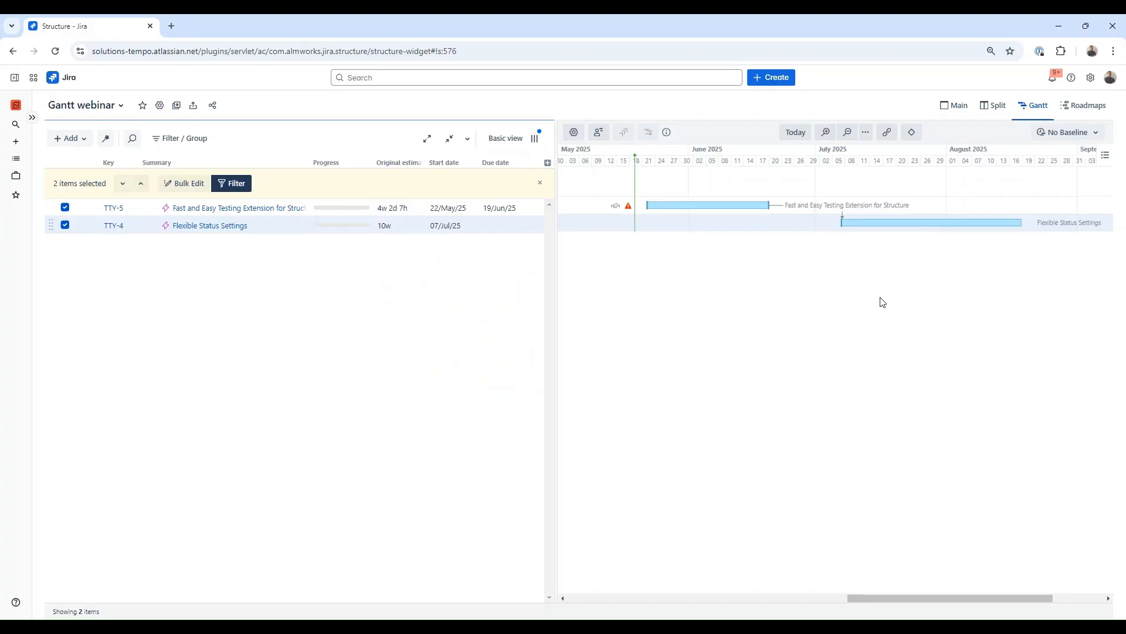
Step: Open the scheduling details of the Flexible Status Settings task in the chart
left_click(879, 224)
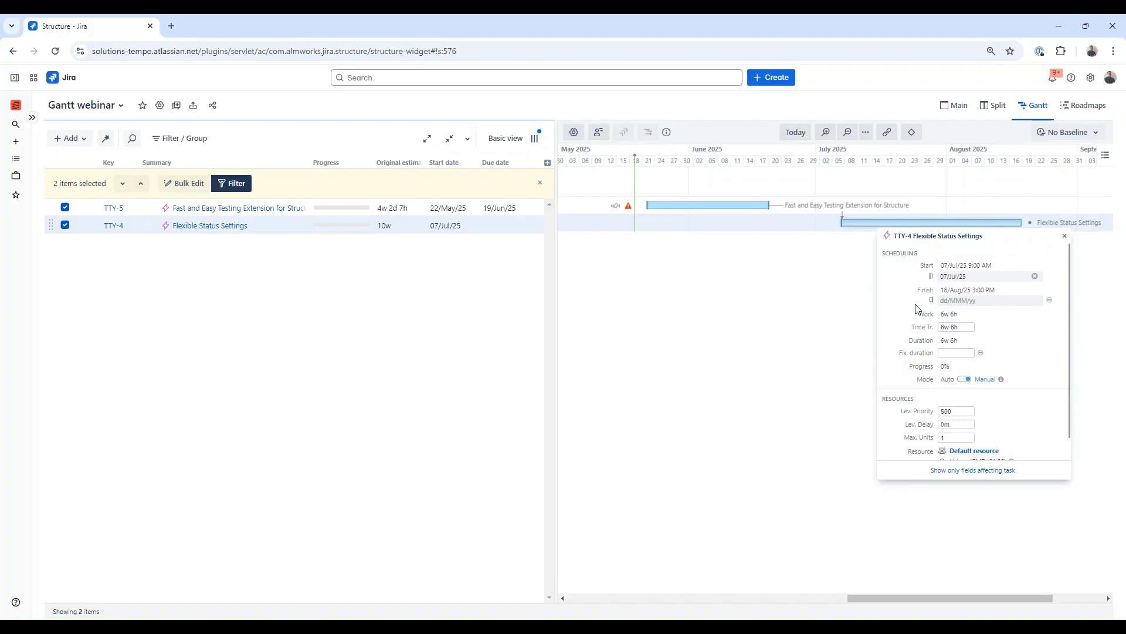
left_click(829, 306)
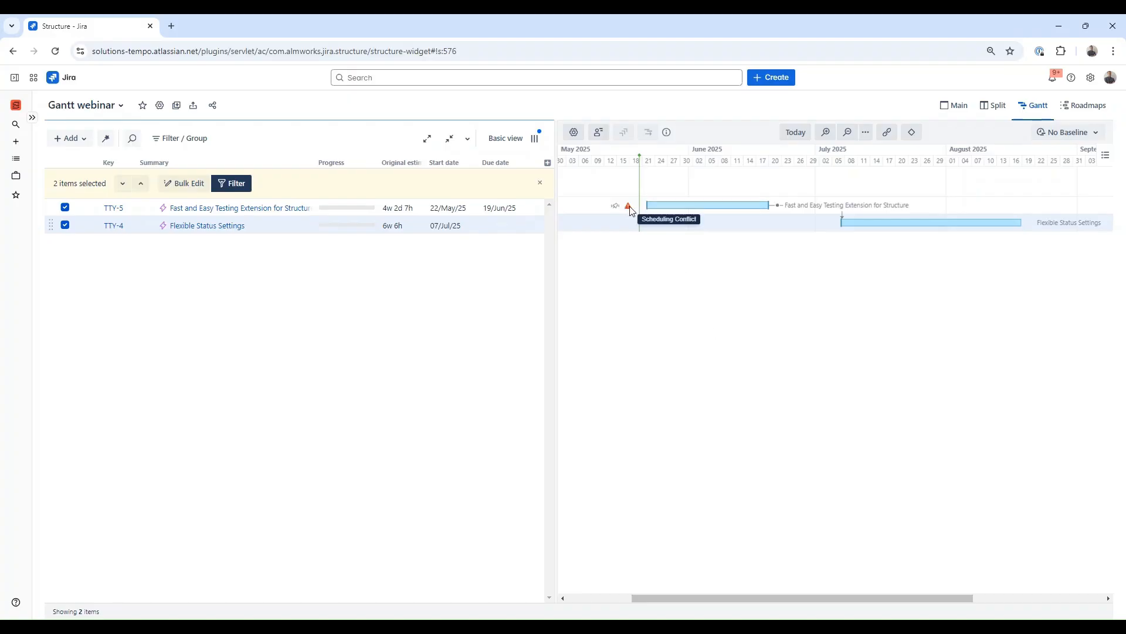
Step: Resolve the scheduling conflict on Fast and Easy Testing Extension for Structure by increasing its duration to 4w 2d 7h
left_click(657, 205)
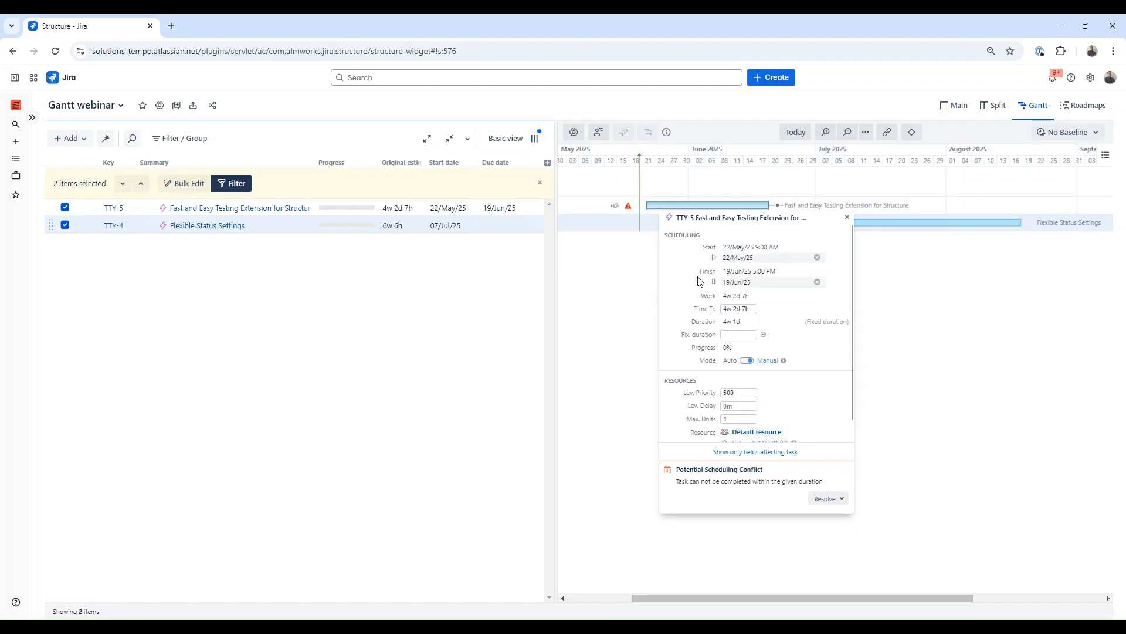
left_click_drag(726, 300, 760, 300)
left_click_drag(733, 322, 750, 325)
left_click(786, 325)
scroll(788, 457, "down", 1)
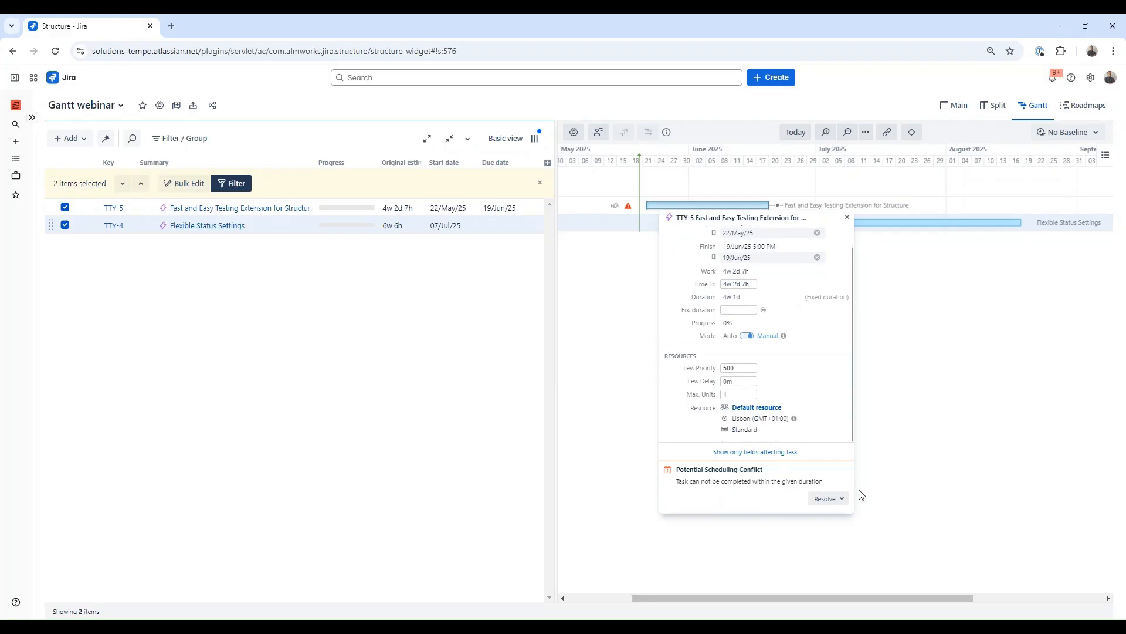
left_click(843, 499)
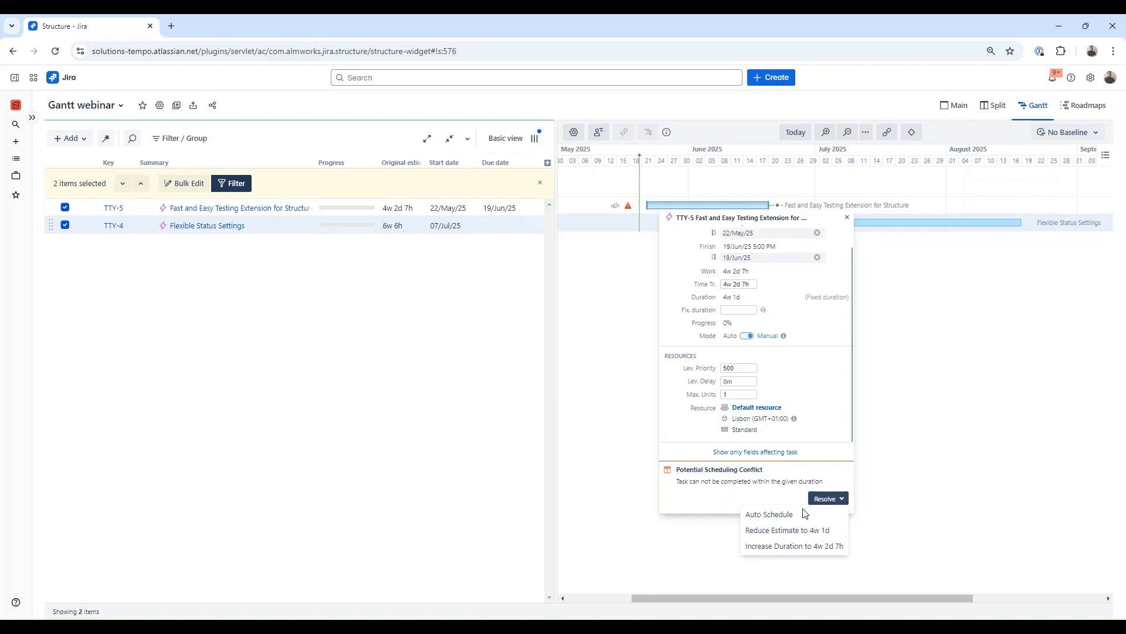
left_click(793, 546)
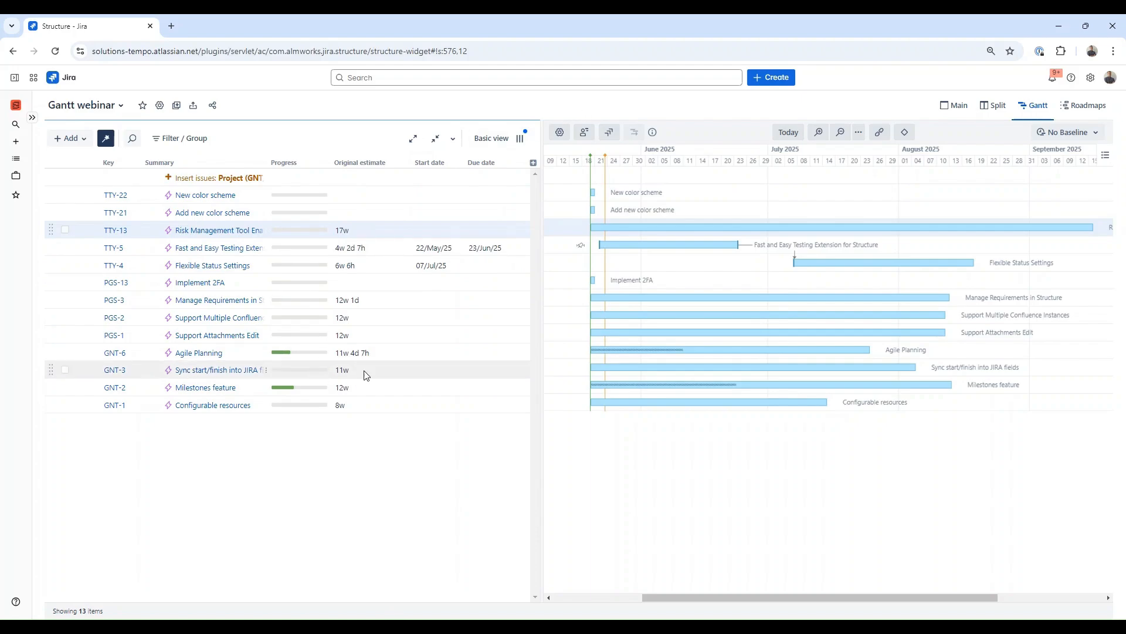
Step: Set Support Multiple Confluence Instances' start date to 27/May/25 in the full structure
double_click(426, 317)
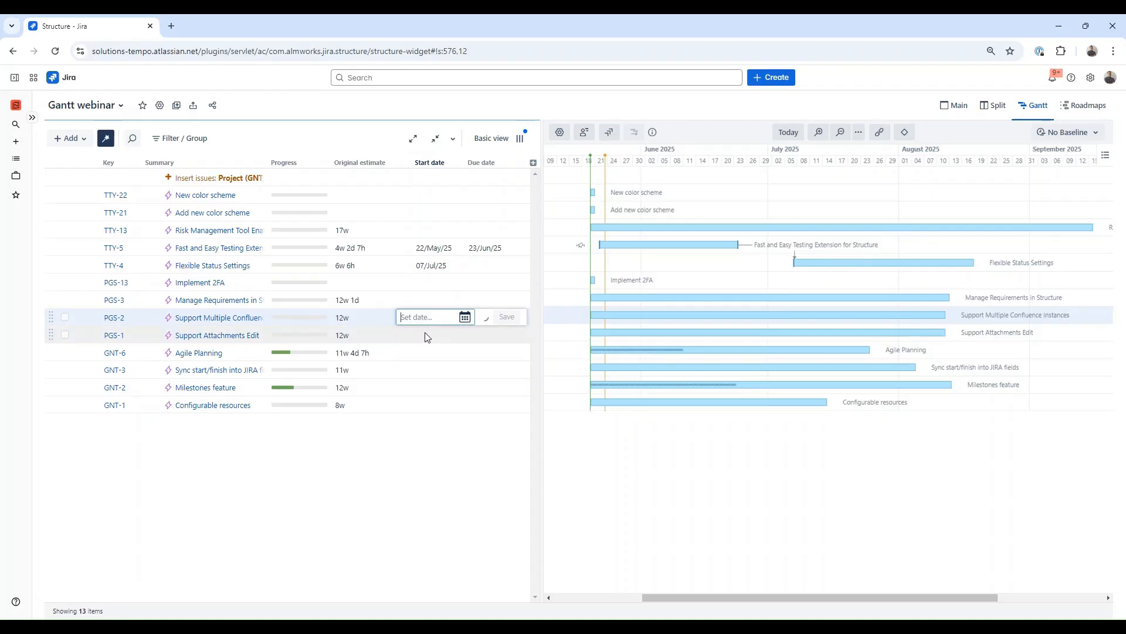
left_click(415, 449)
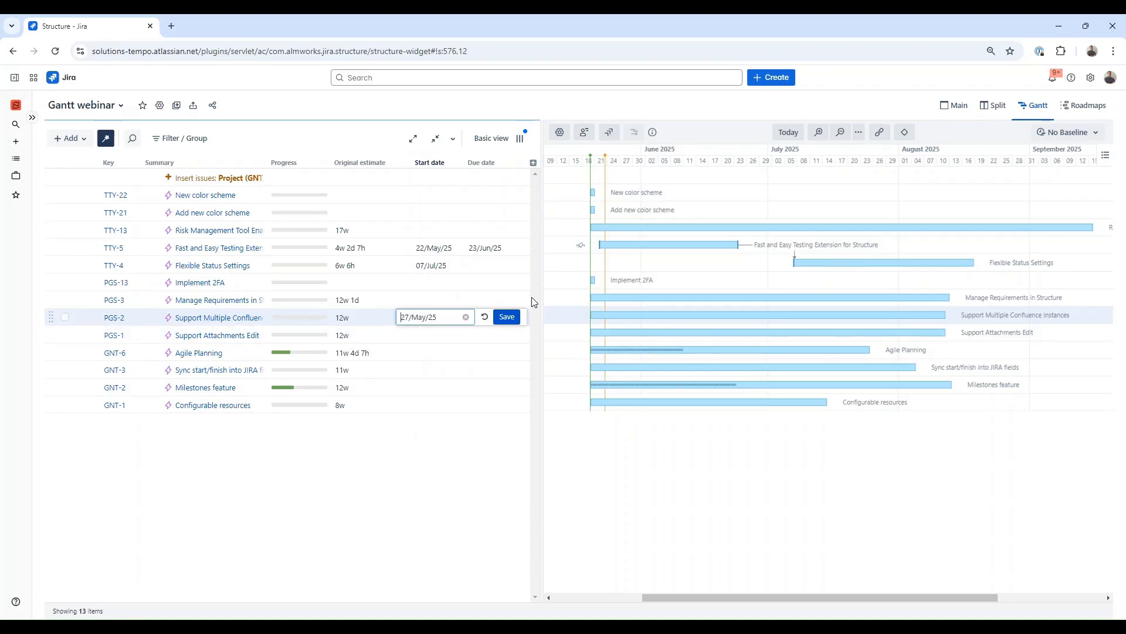
left_click(512, 321)
Step: Set Support Multiple Confluence Instances' due date to 20/Aug/25
double_click(483, 323)
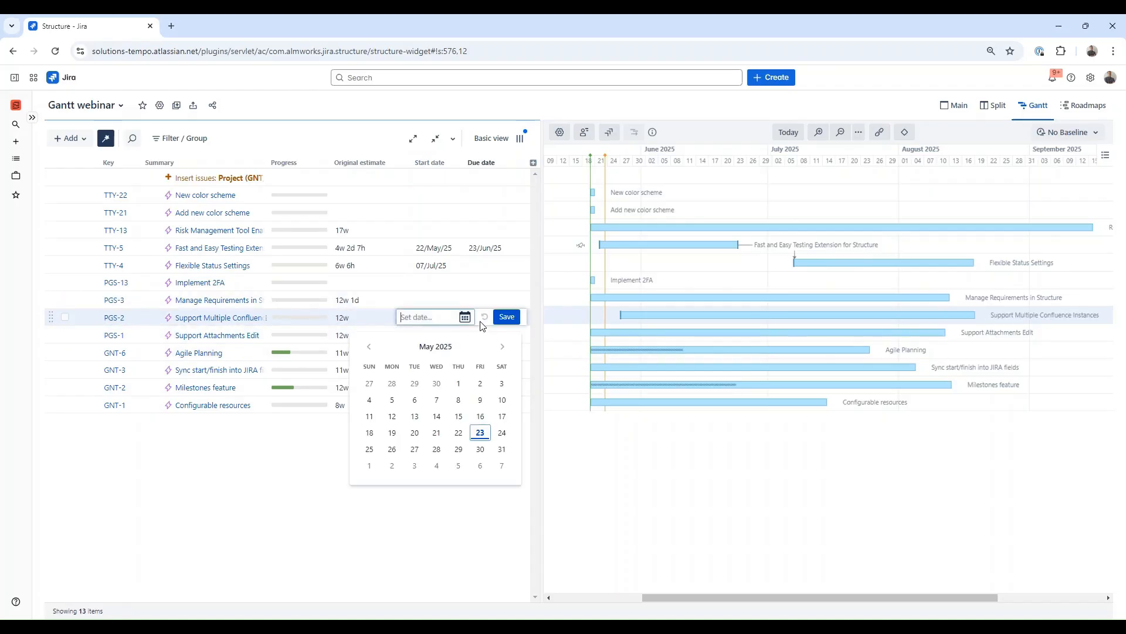
left_click(503, 346)
left_click(503, 347)
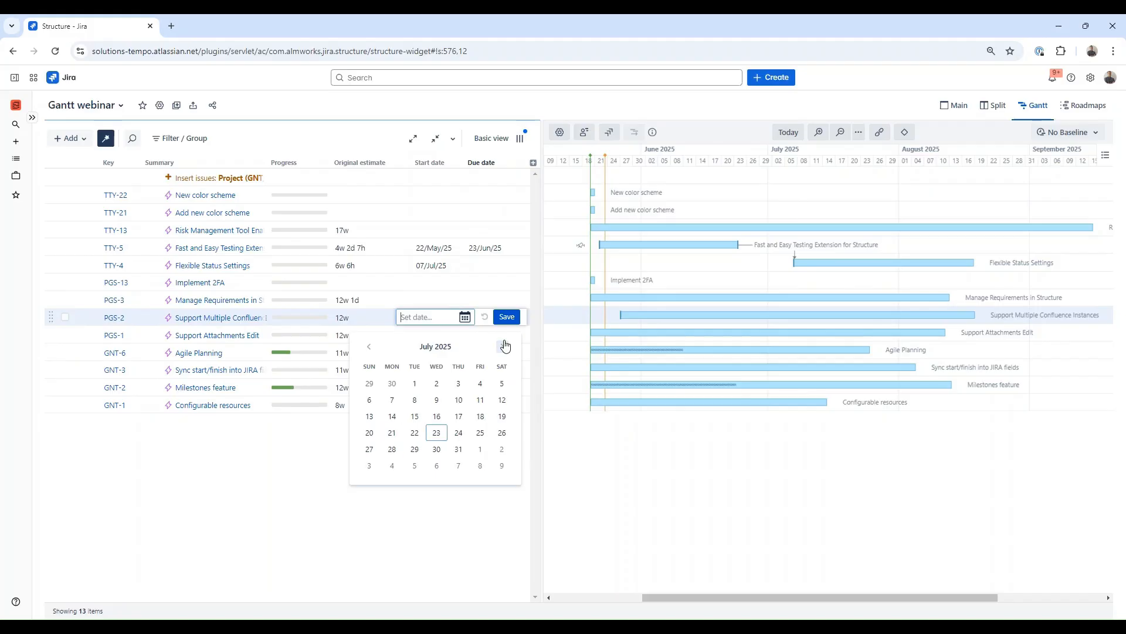
left_click(505, 346)
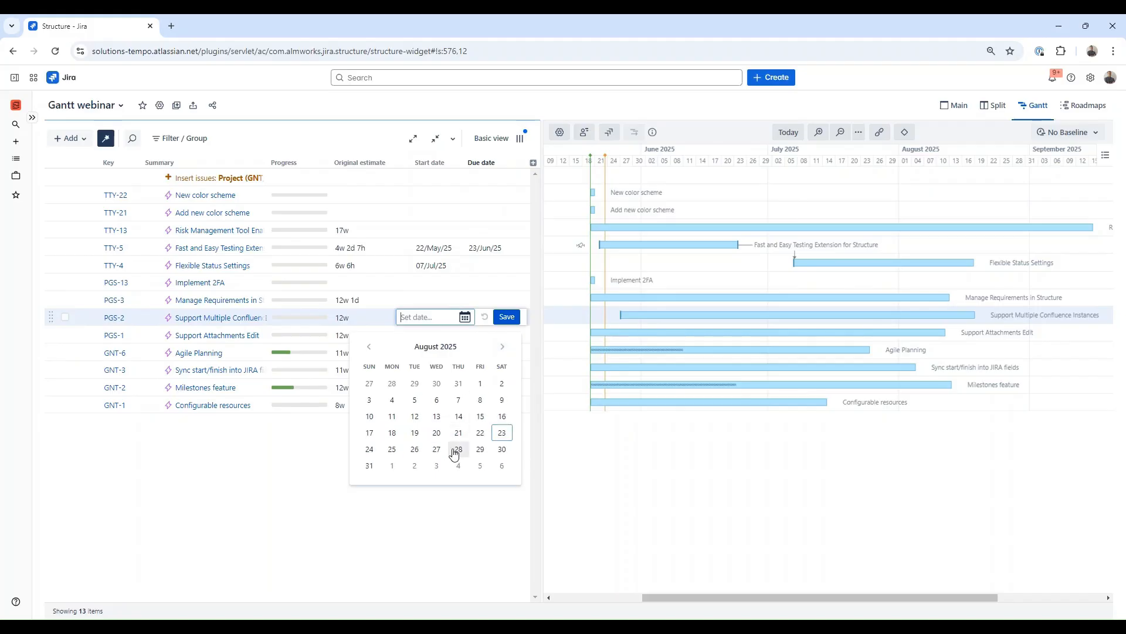
left_click(437, 434)
left_click(498, 321)
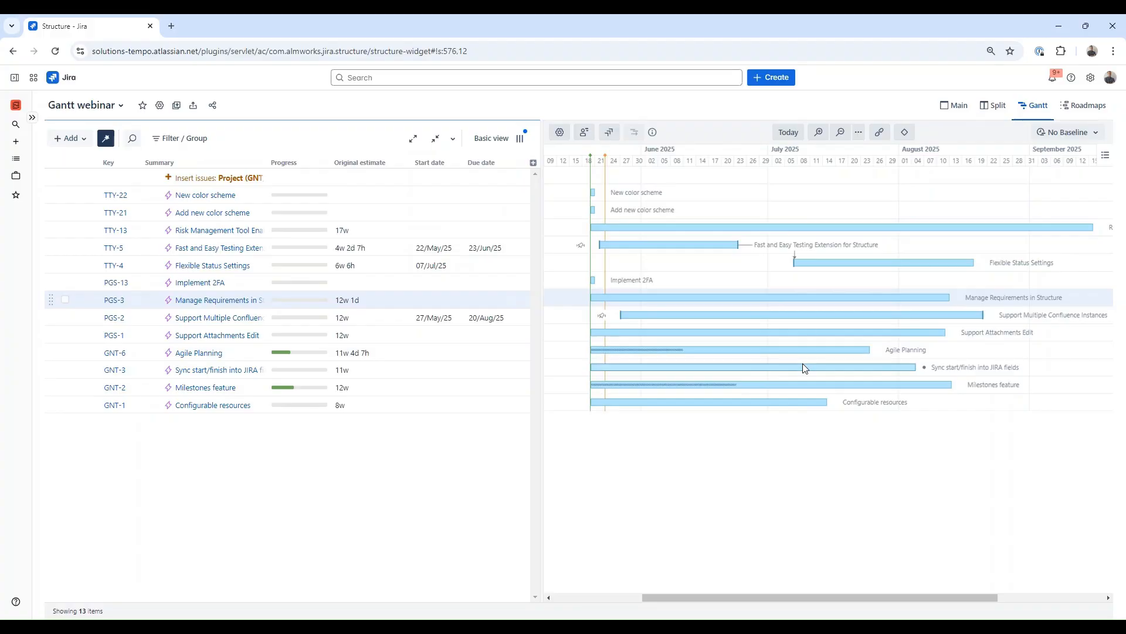
Step: Link Agile Planning to Sync start/finish into JIRA fields, and Sync start/finish into JIRA fields to Milestones feature, as dependencies
left_click(840, 132)
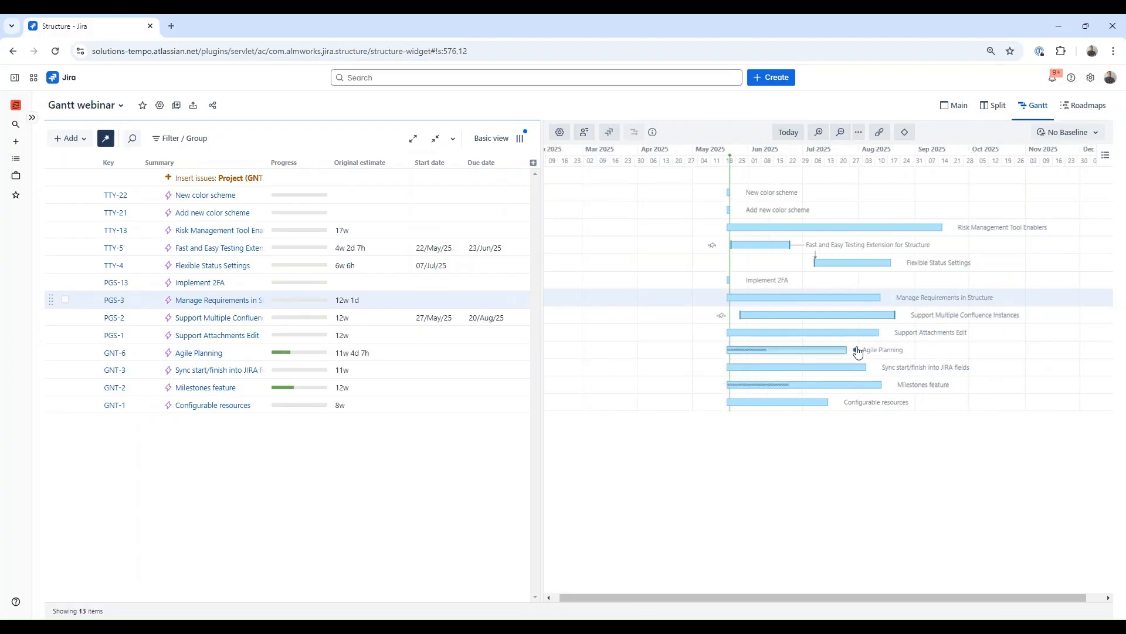
left_click_drag(855, 349, 721, 370)
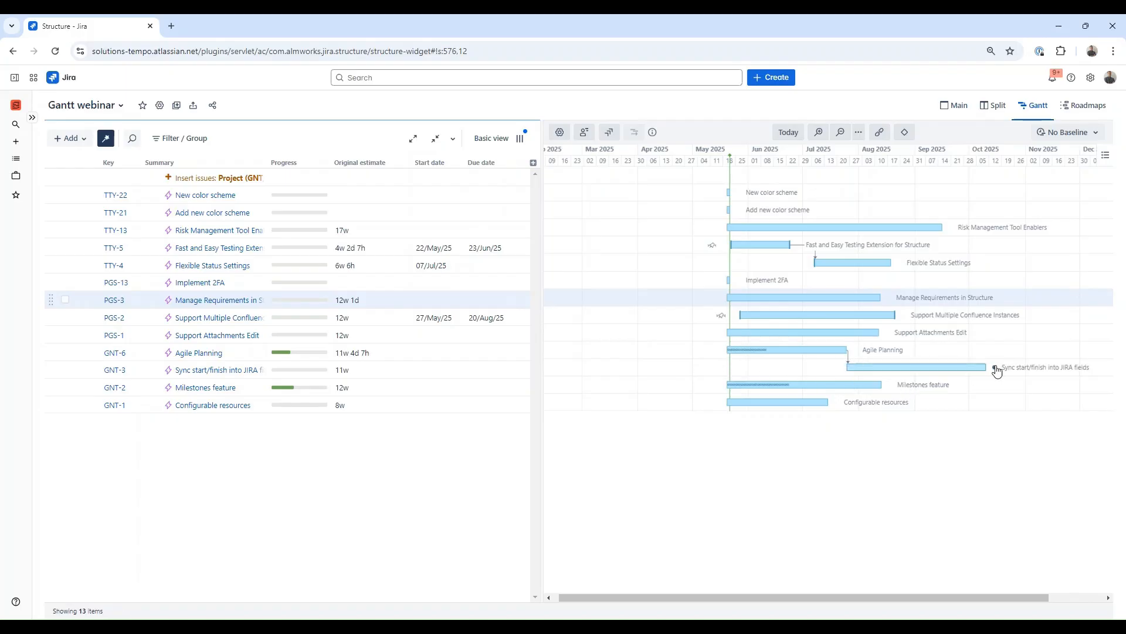
left_click_drag(997, 371, 727, 385)
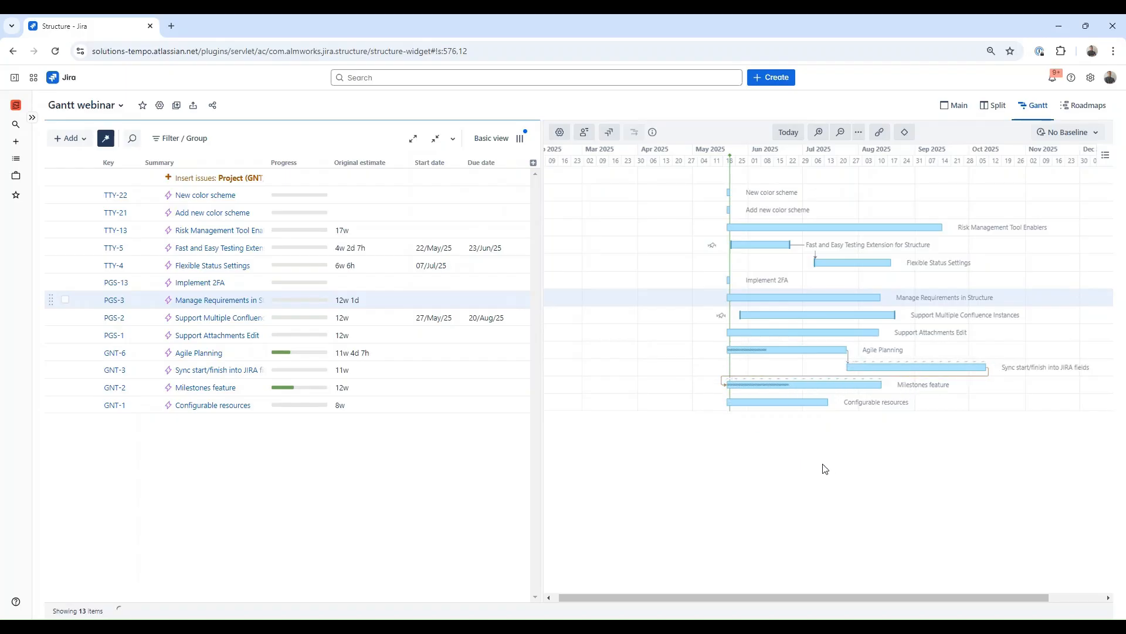
Step: Link Flexible Status Settings to Risk Management Tool Enablers as a finish-to-start dependency
left_click_drag(807, 597, 862, 588)
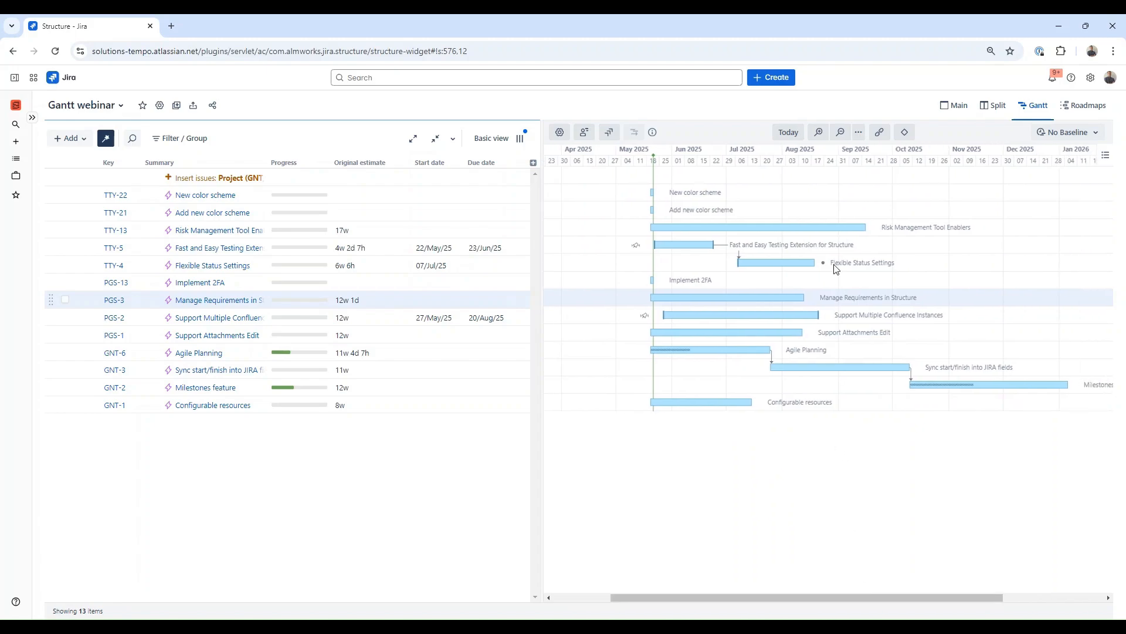
mouse_move(829, 268)
left_click_drag(804, 258, 645, 228)
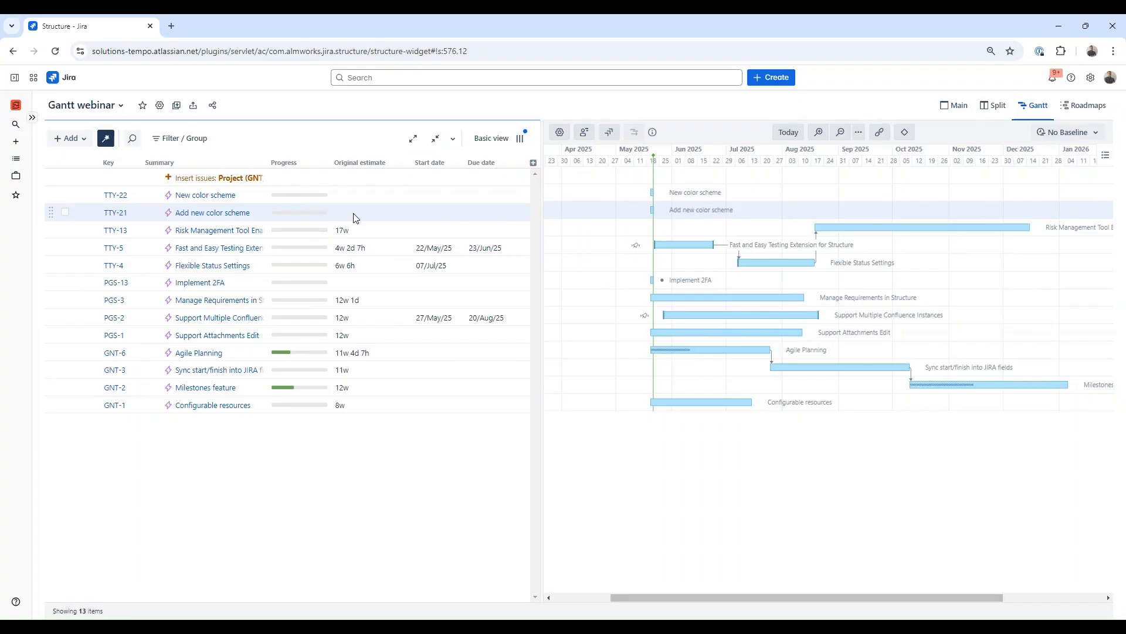
Step: Open the Gantt chart's scheduling settings to review them, then close them
left_click(559, 132)
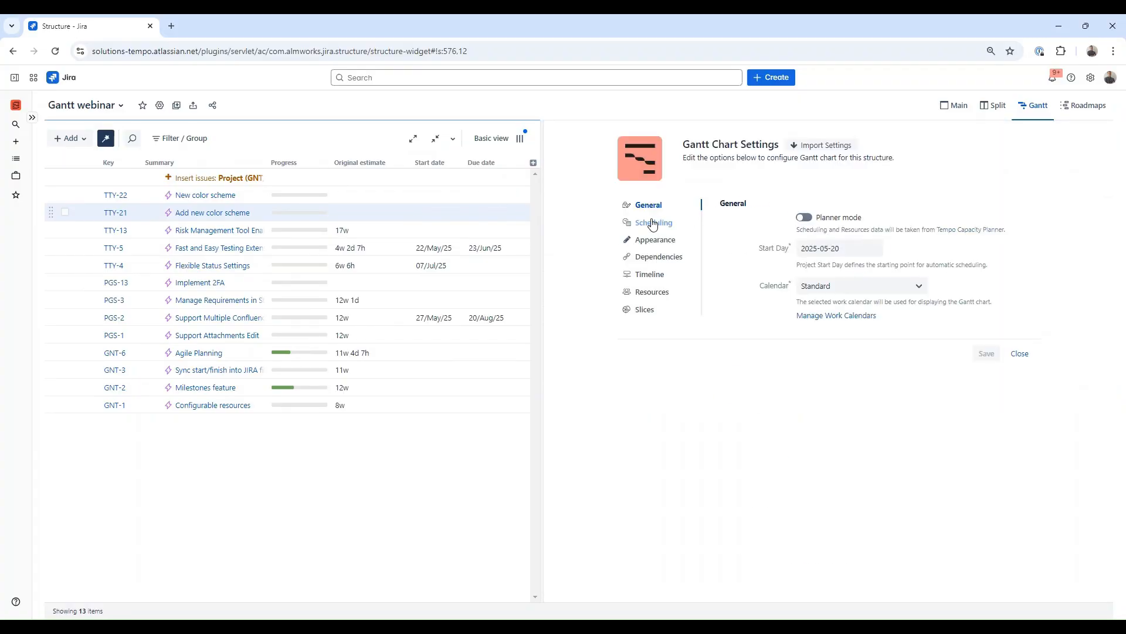
left_click(653, 223)
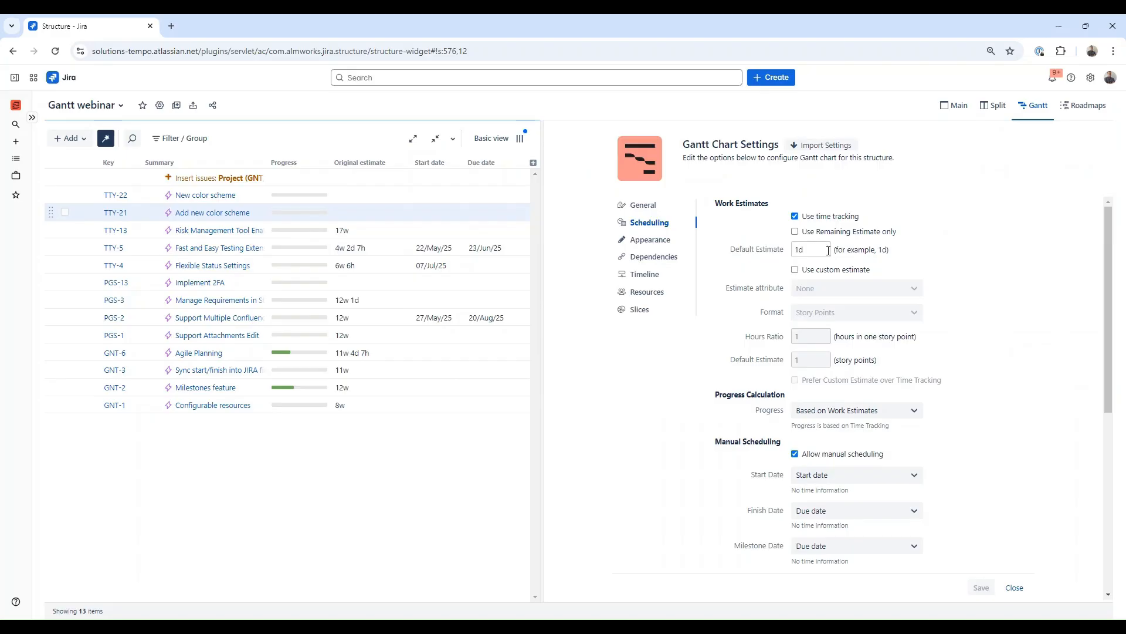
left_click(1016, 589)
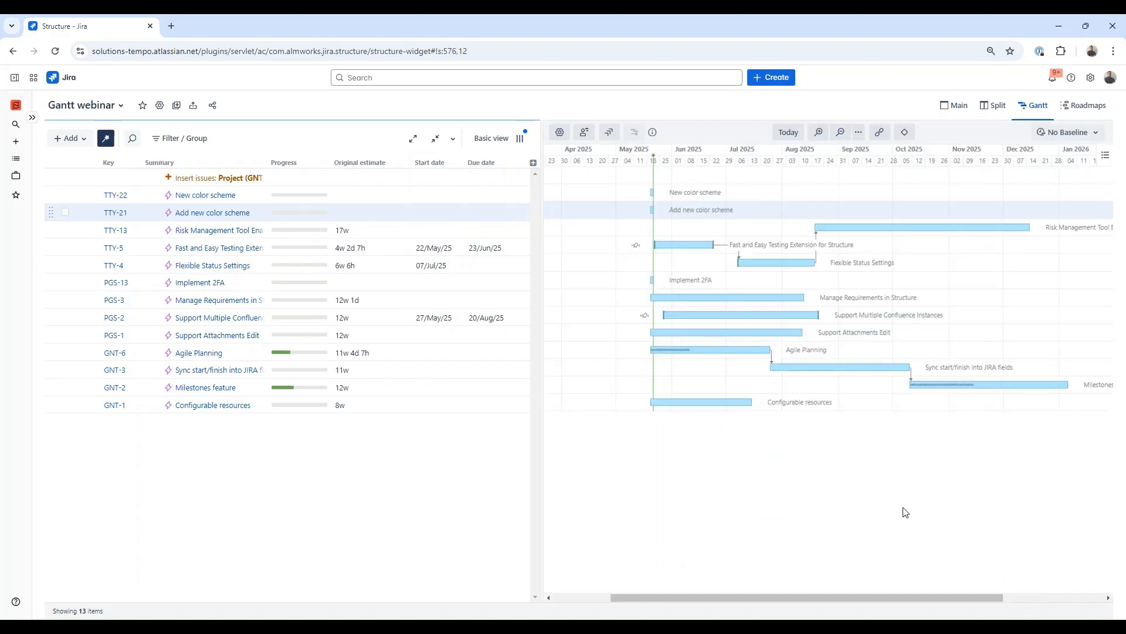
Step: Set Add new color scheme's original estimate to 5w
double_click(356, 214)
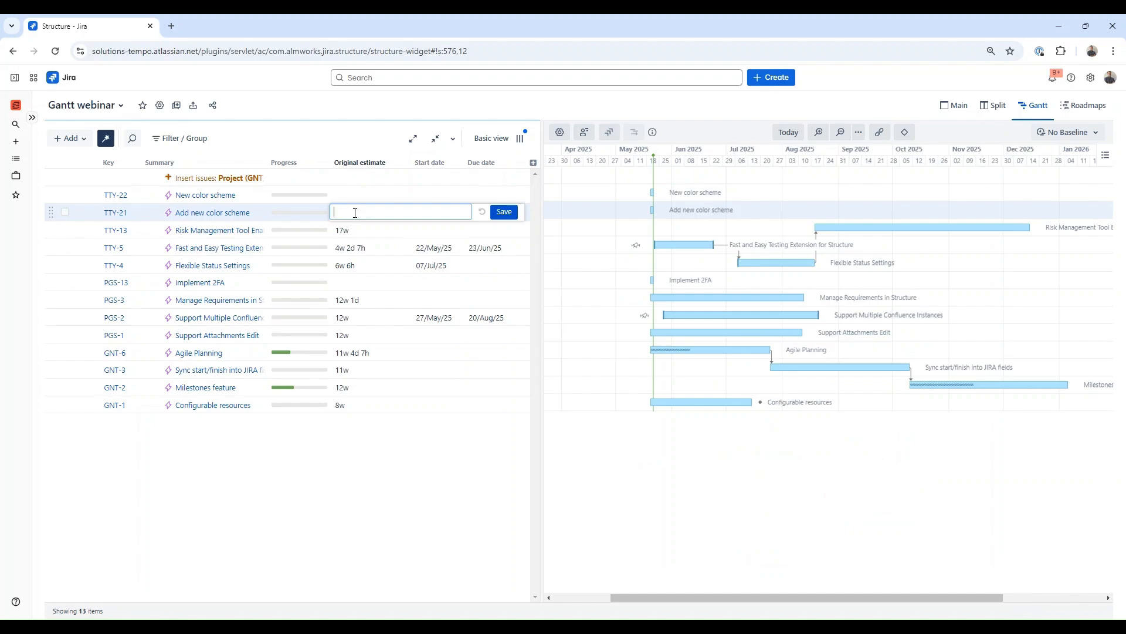
type("5w")
left_click(504, 212)
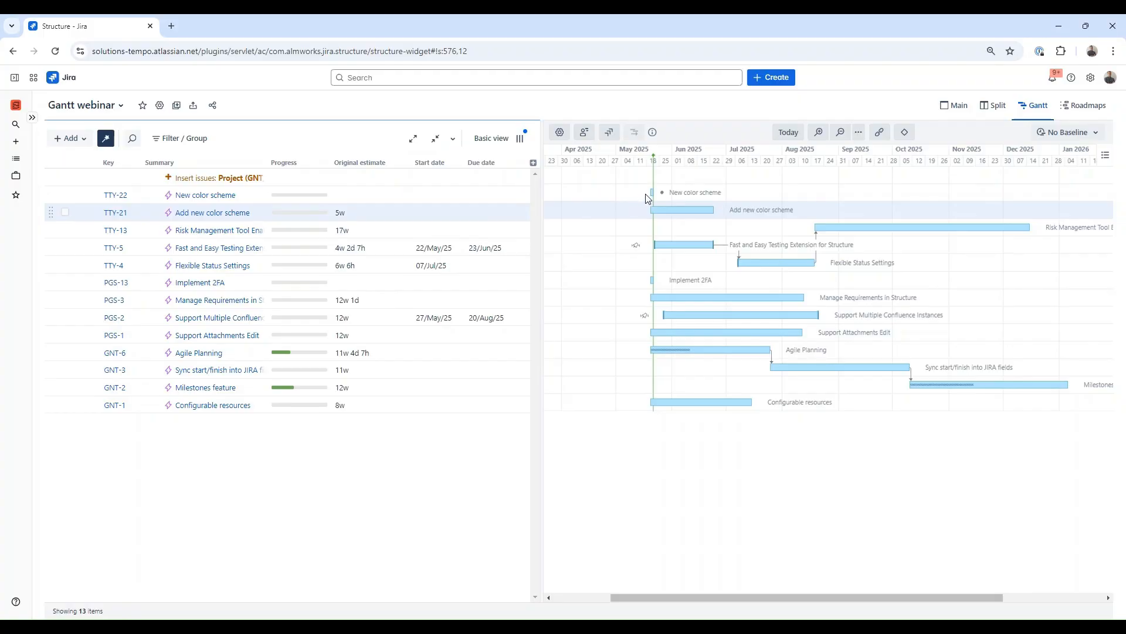
Step: Stretch New color scheme's bar to about 7w 1d 2h and move Add new color scheme to start about 11/Jul/25
left_click_drag(654, 192, 743, 192)
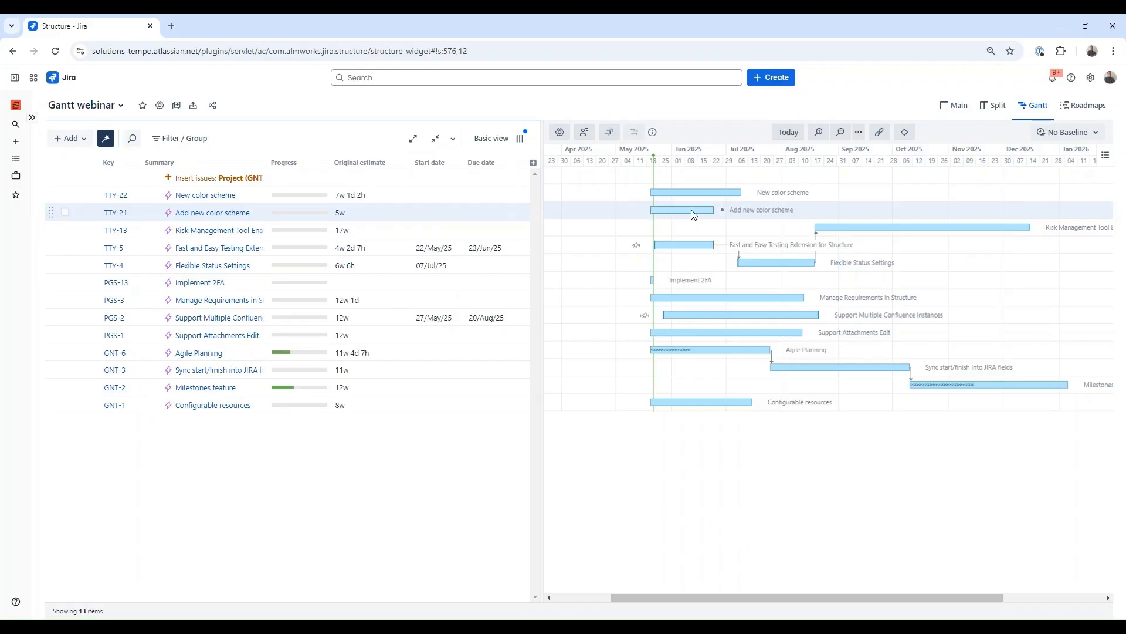
left_click_drag(688, 213, 783, 214)
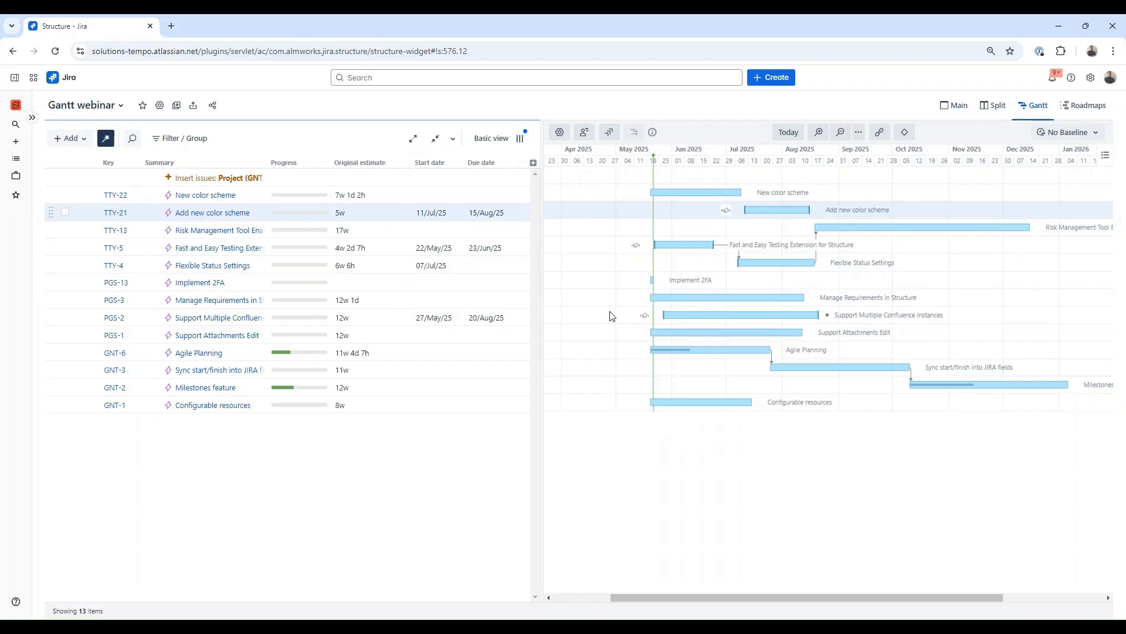
Step: Move Support Multiple Confluence Instances' bar to start about 16/Oct/25
left_click_drag(698, 317, 954, 317)
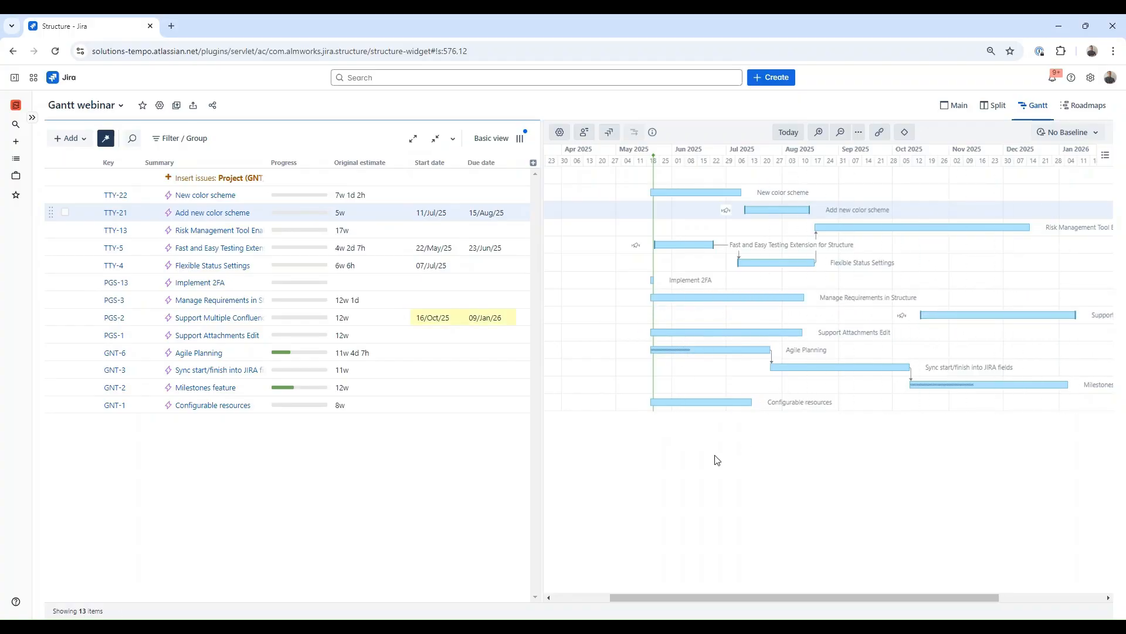
left_click_drag(759, 597, 807, 597)
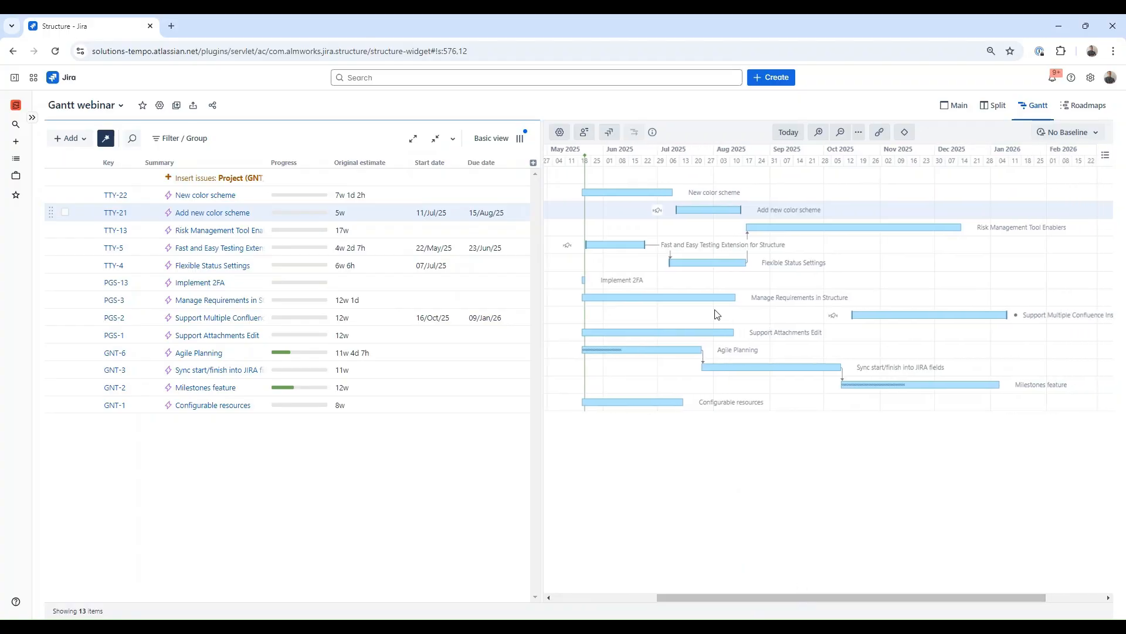
Step: Move Manage Requirements in Structure's bar to start about 01/Dec/25 and drag Risk Management Tool Enablers' bar end earlier
left_click_drag(629, 296, 983, 297)
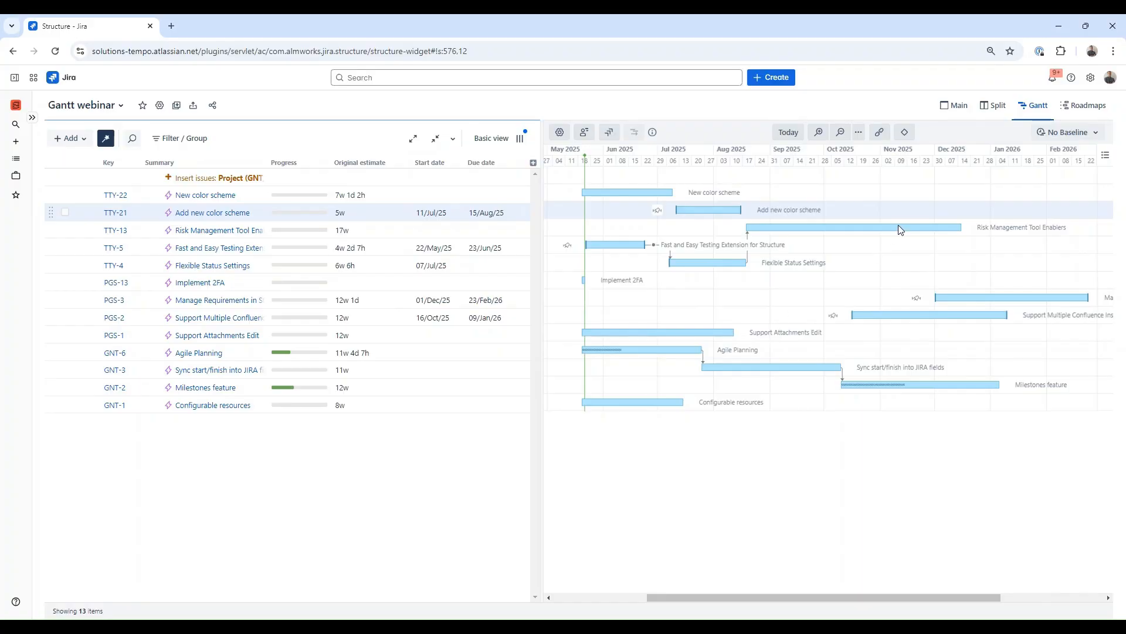
left_click_drag(961, 226, 906, 226)
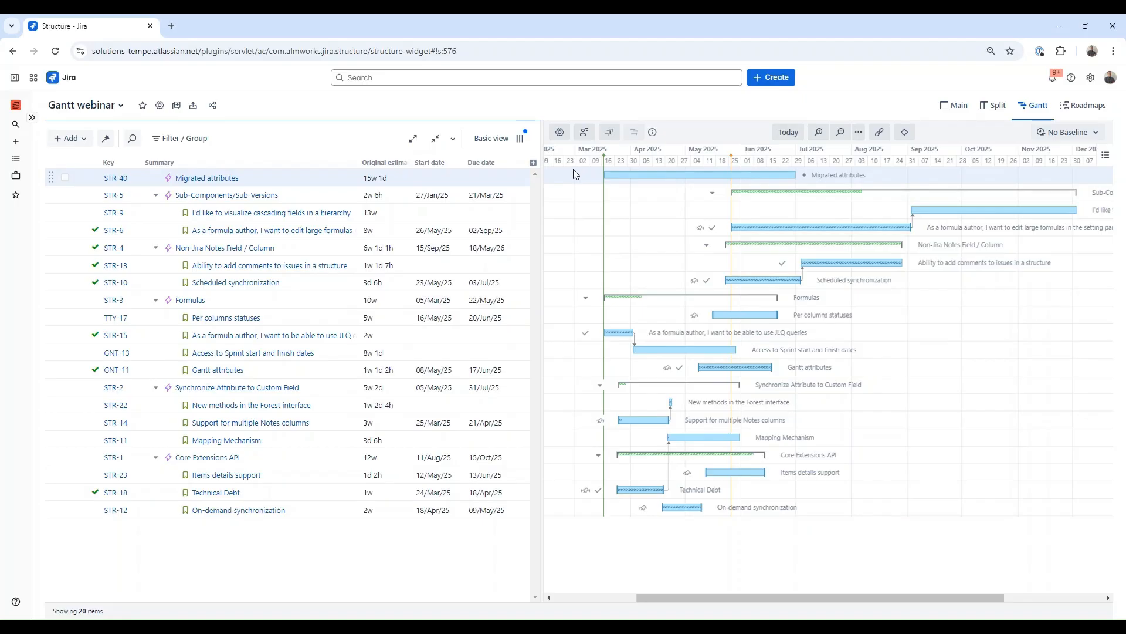
Step: In the Gantt scheduling settings, switch work estimates from time tracking to a custom estimate
left_click(561, 134)
left_click(645, 224)
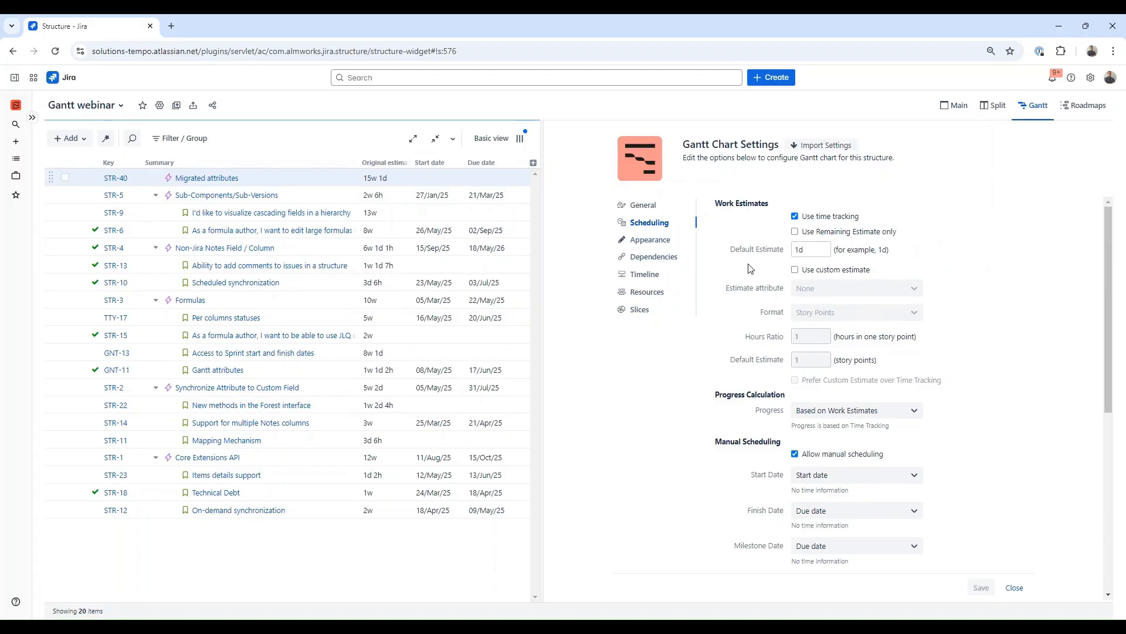
left_click(795, 270)
left_click(795, 216)
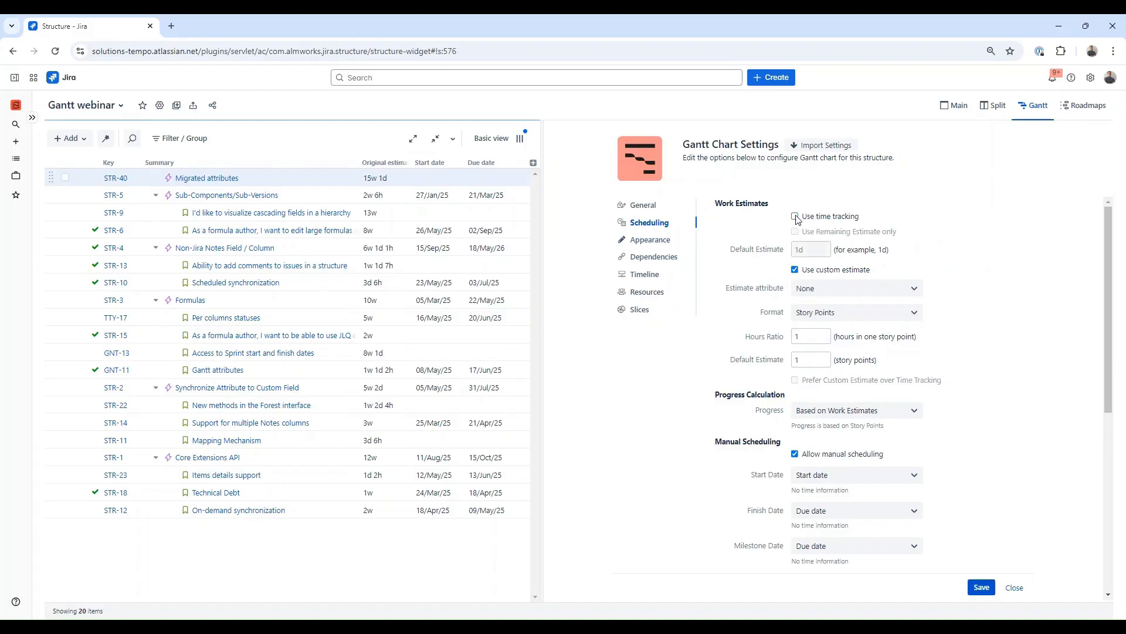
Step: Set the custom estimate attribute and its format to Story Points
left_click(835, 293)
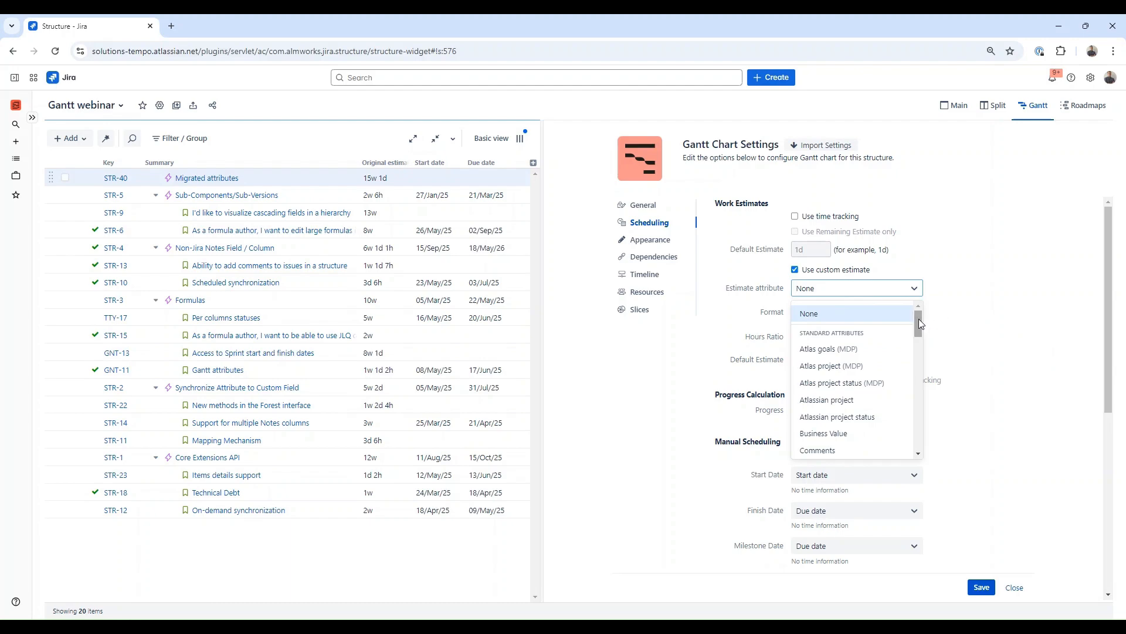
left_click_drag(918, 323, 908, 478)
left_click_drag(919, 437, 922, 316)
type("sto")
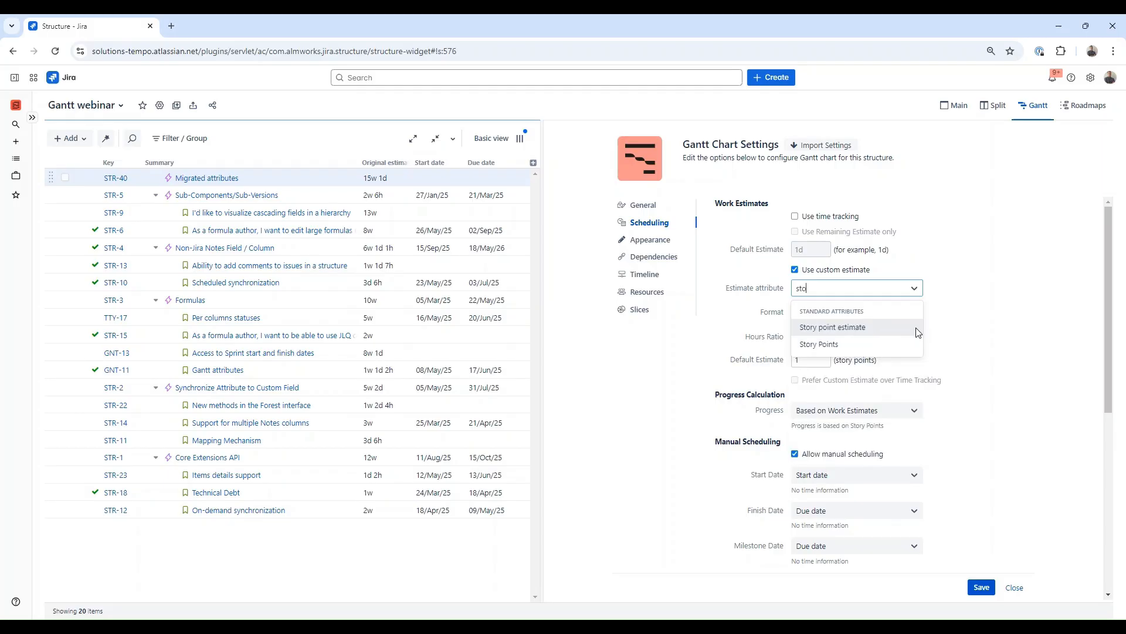
type("r")
left_click(881, 339)
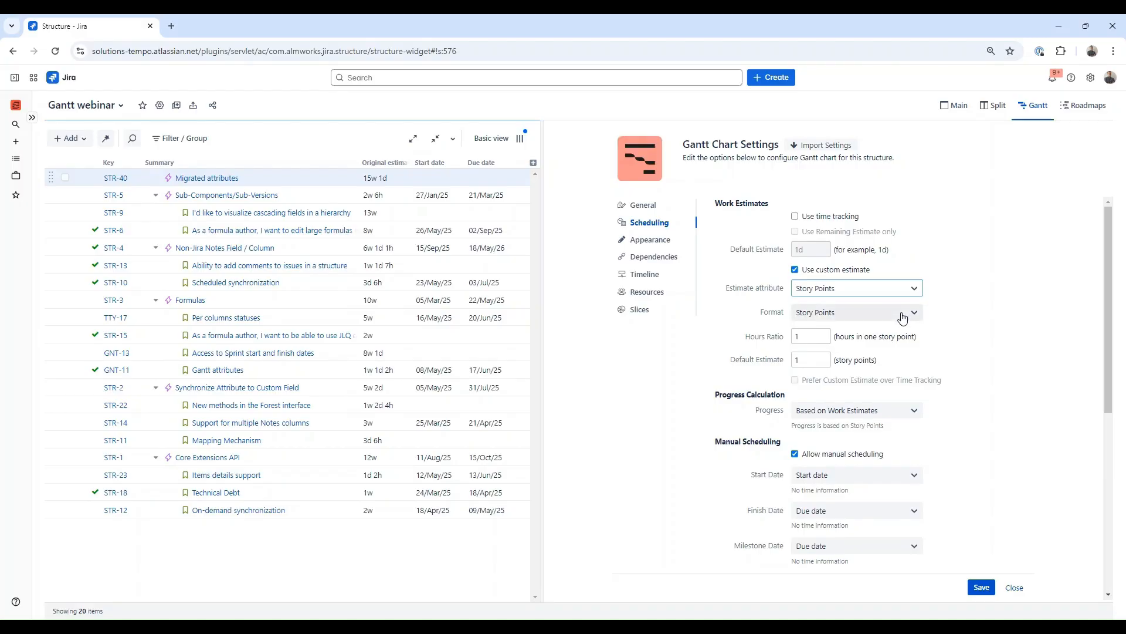
left_click(902, 317)
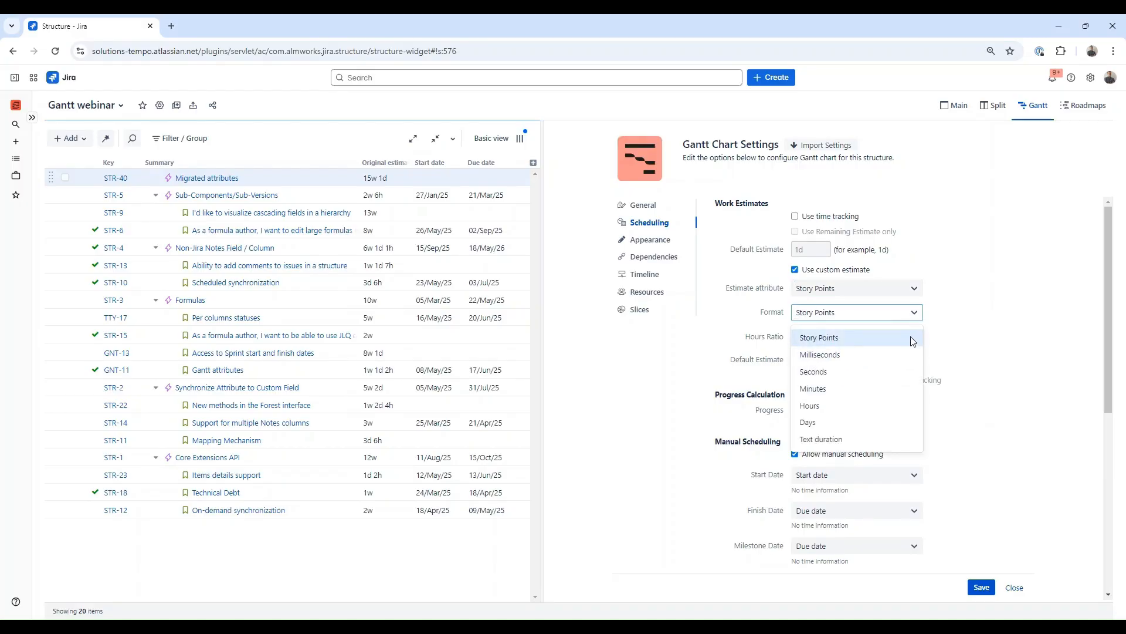
left_click(902, 337)
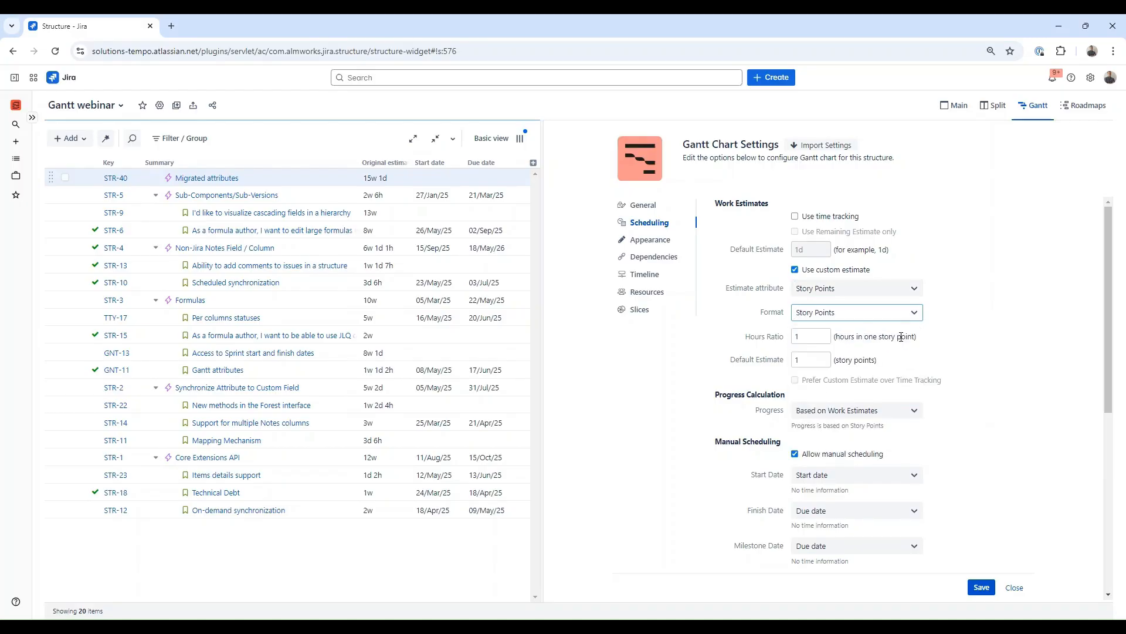
Step: Set the hours ratio to 4 hours per story point and save the Gantt settings
double_click(816, 337)
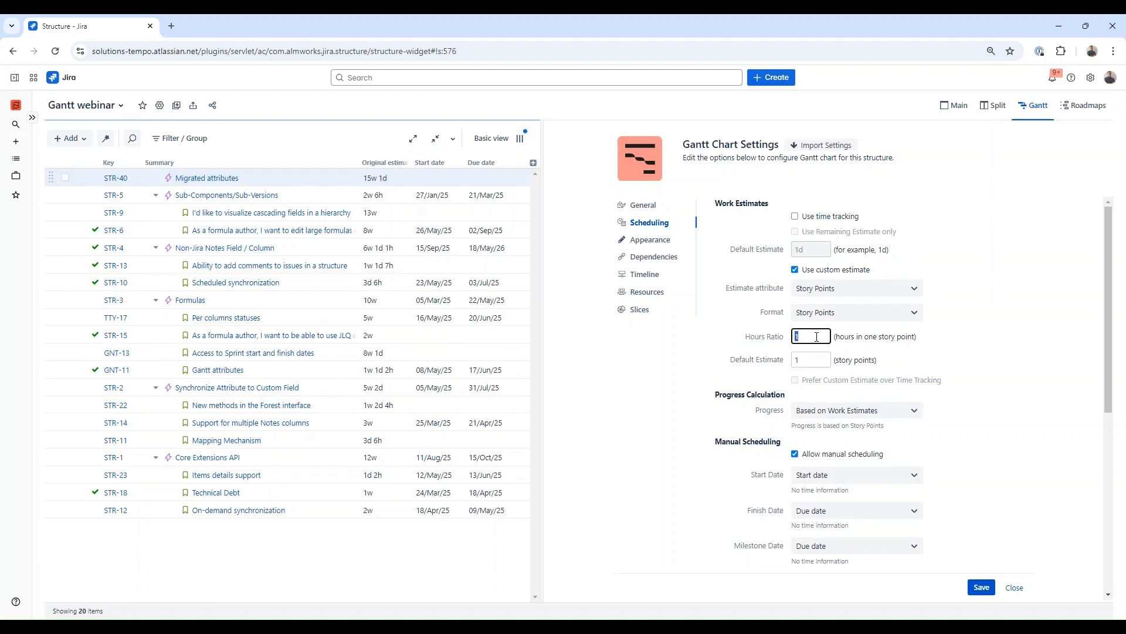
type("4")
left_click(1030, 346)
left_click(981, 587)
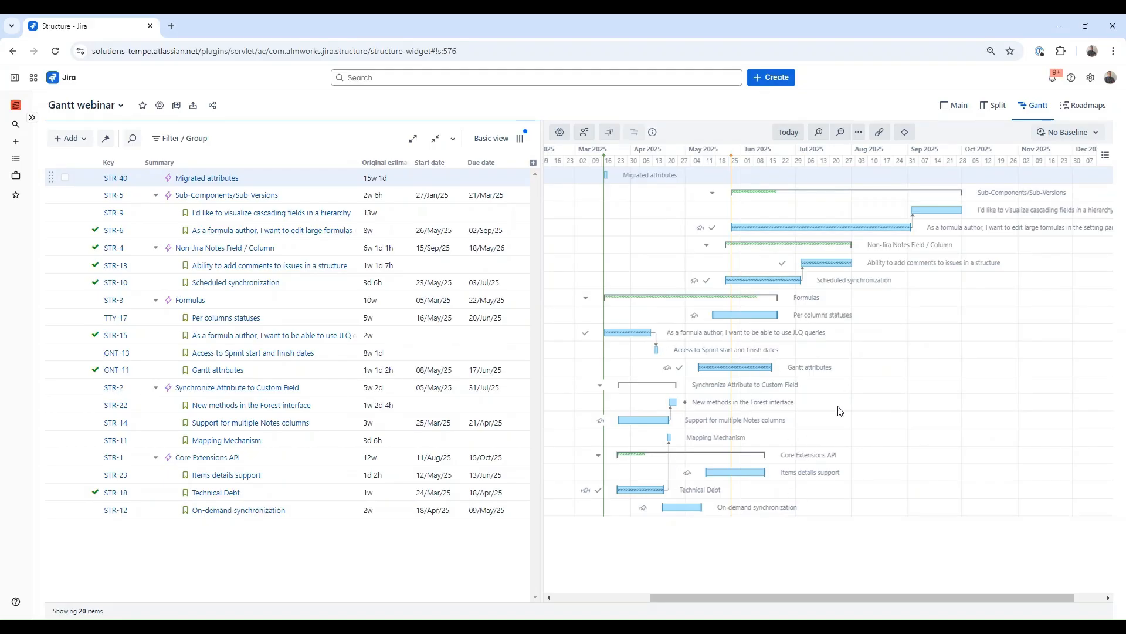
Step: Hide task summaries and task icons on the Gantt chart bars
left_click(1106, 157)
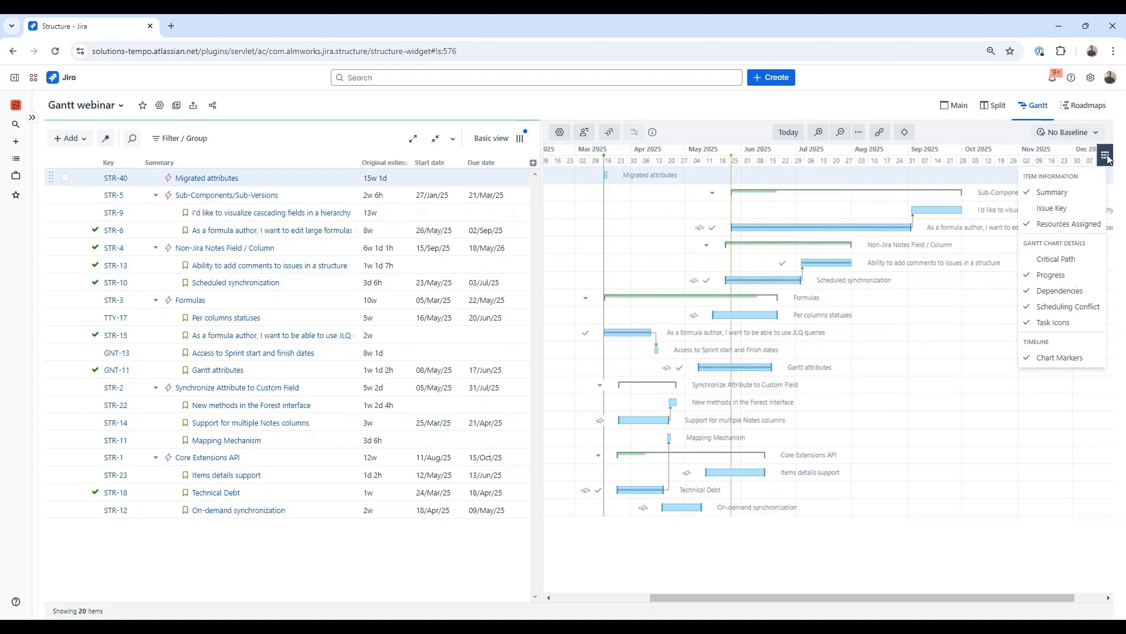
left_click(1089, 193)
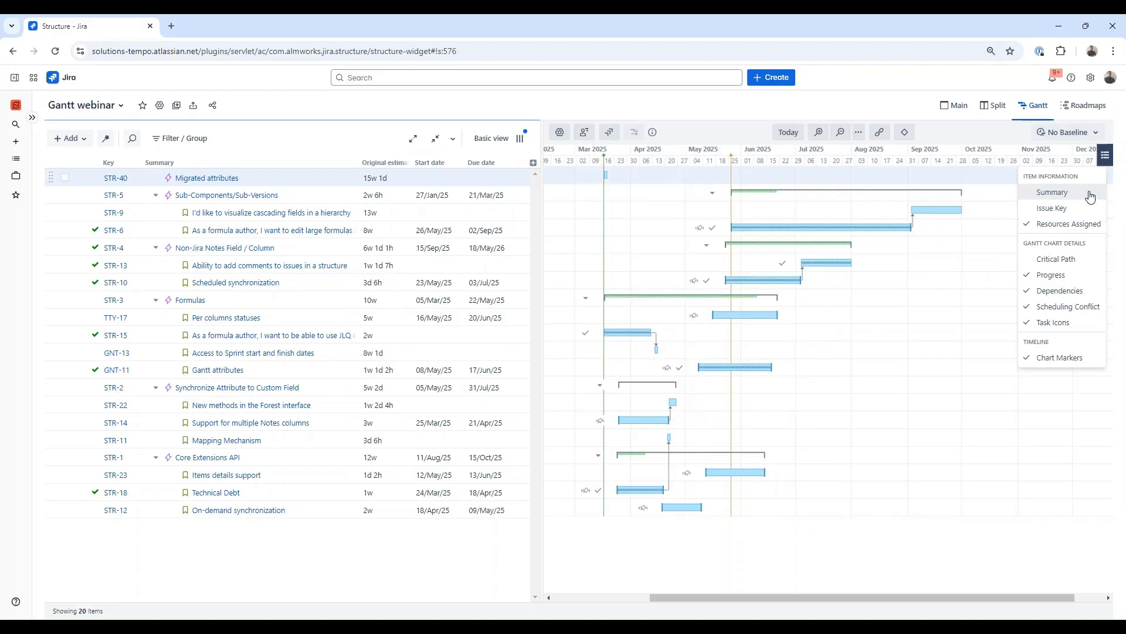
left_click(1076, 322)
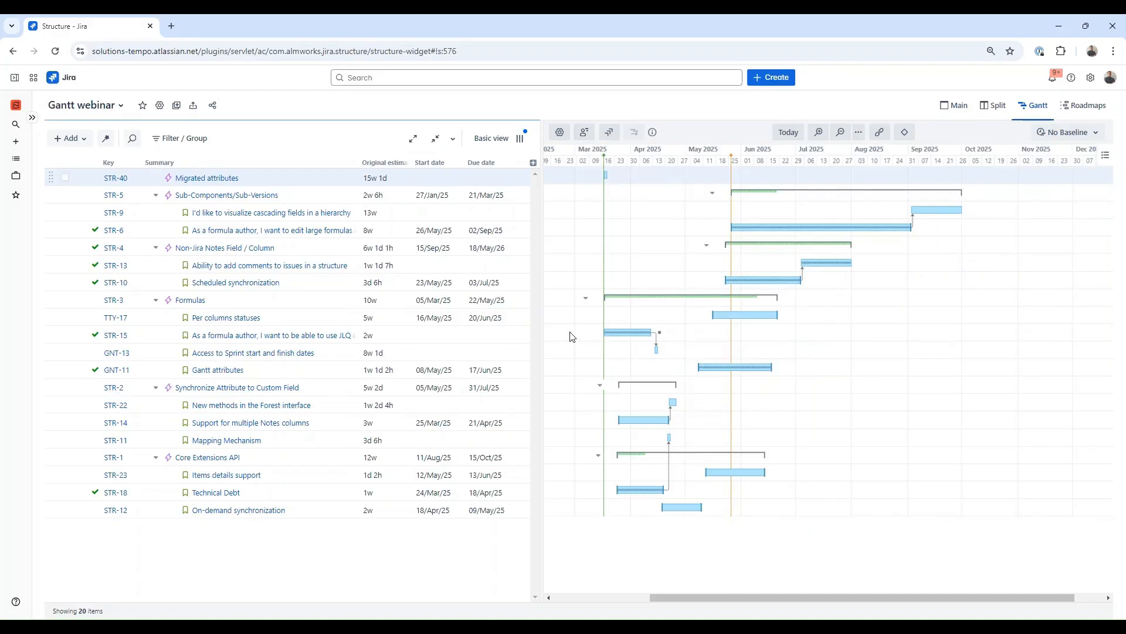
Step: Add a Story Points column to the structure and move it before Original estimate
left_click(532, 164)
type("story")
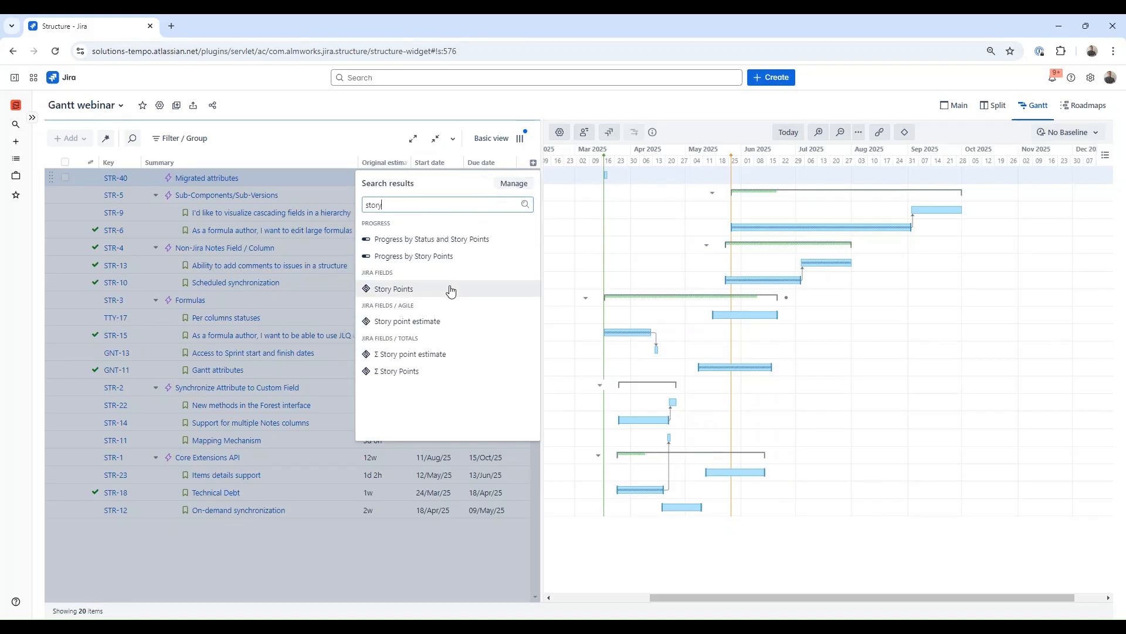
left_click(395, 290)
left_click_drag(496, 162, 301, 161)
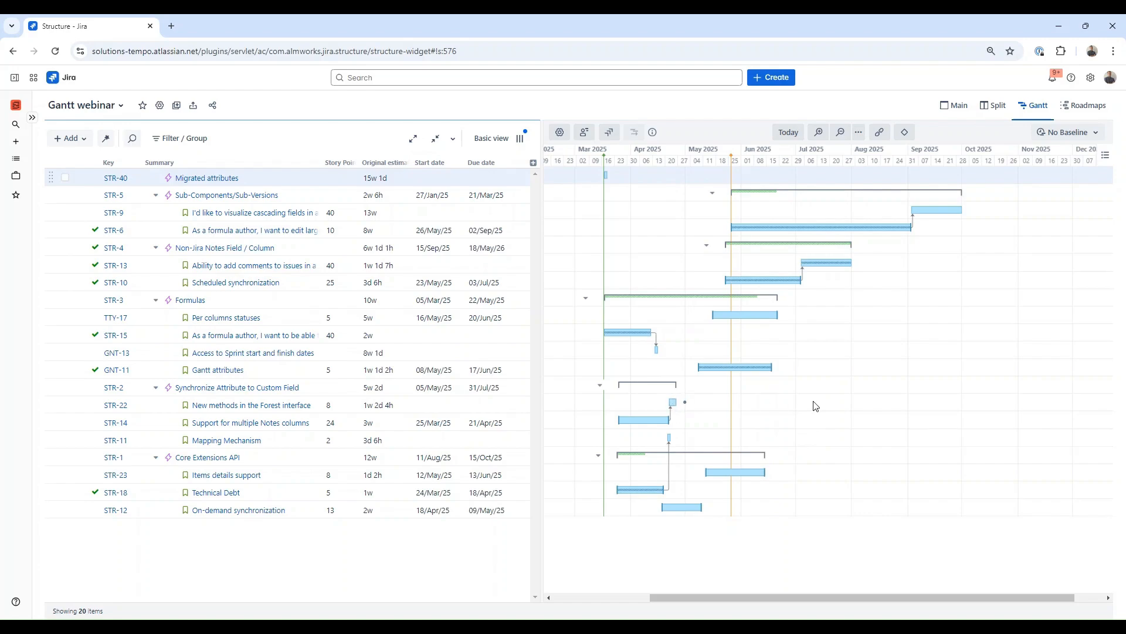
left_click(560, 302)
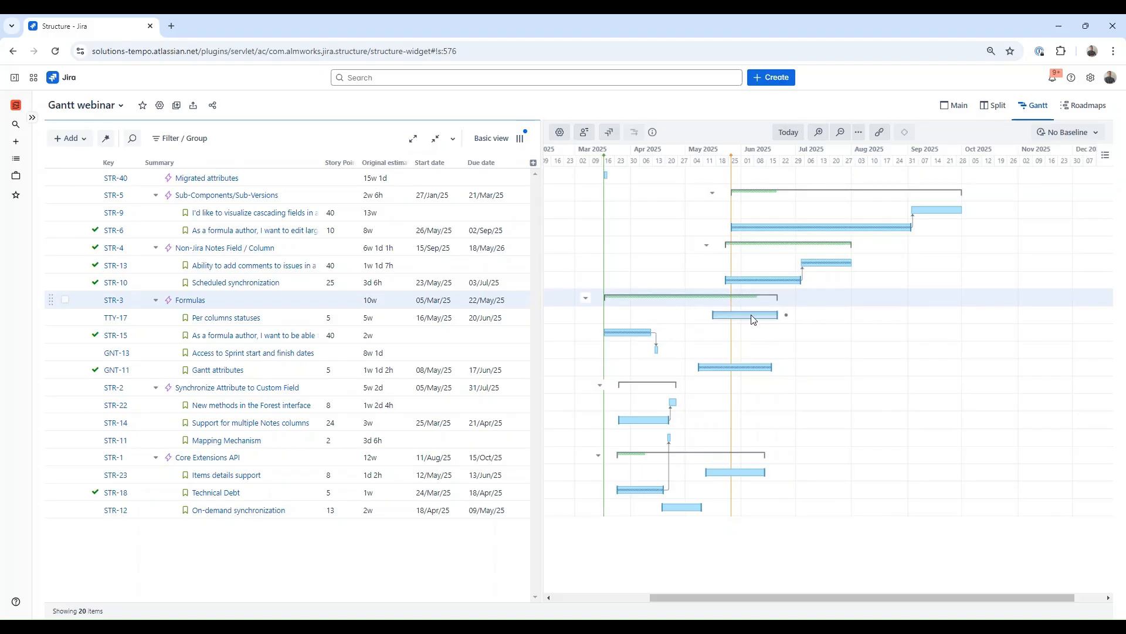
Step: Reschedule Per columns statuses to start 03/Jun/25 and Support for multiple Notes columns to start 08/Apr/25 on the Gantt chart
left_click_drag(754, 317, 787, 320)
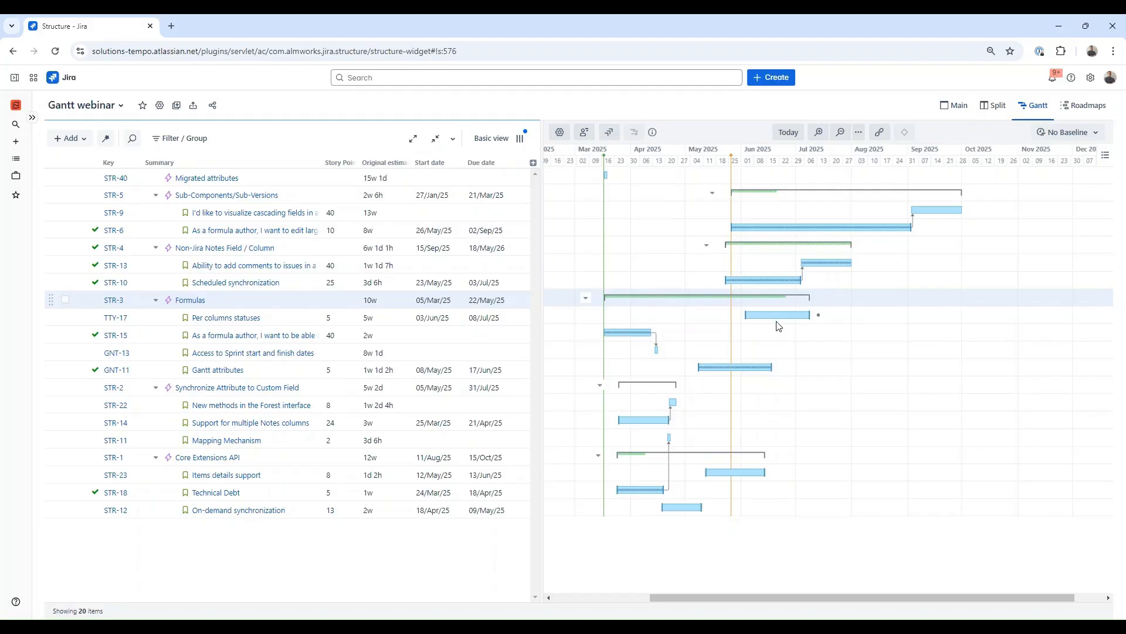
left_click_drag(638, 424, 666, 424)
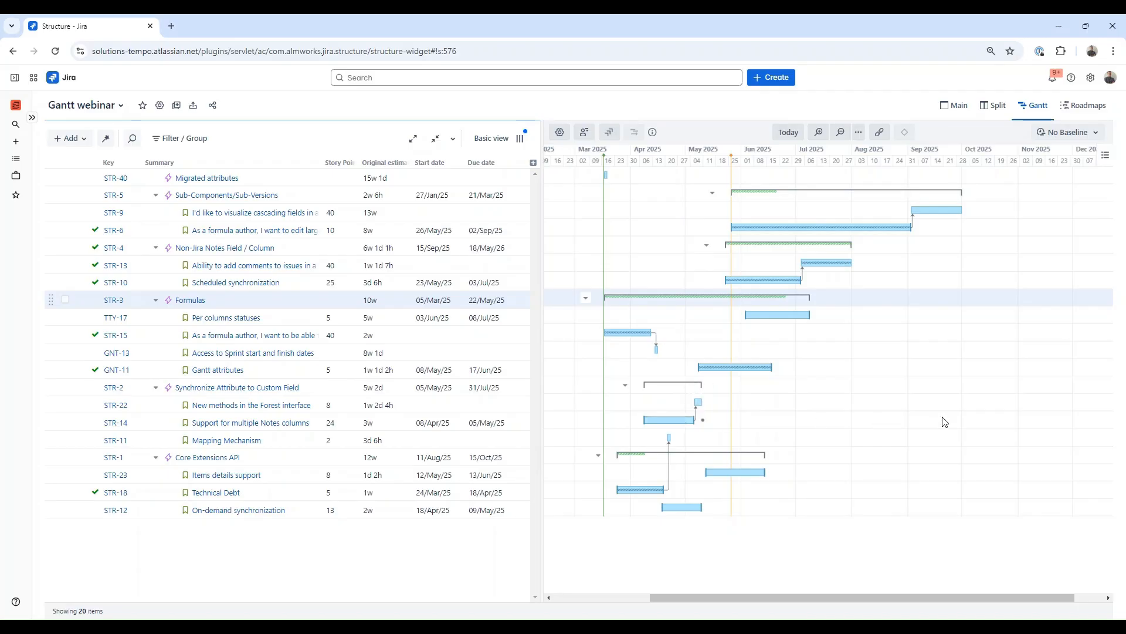
Step: Inspect the scheduling details of the Non-Jira Notes Field / Column epic's bar
left_click(769, 245)
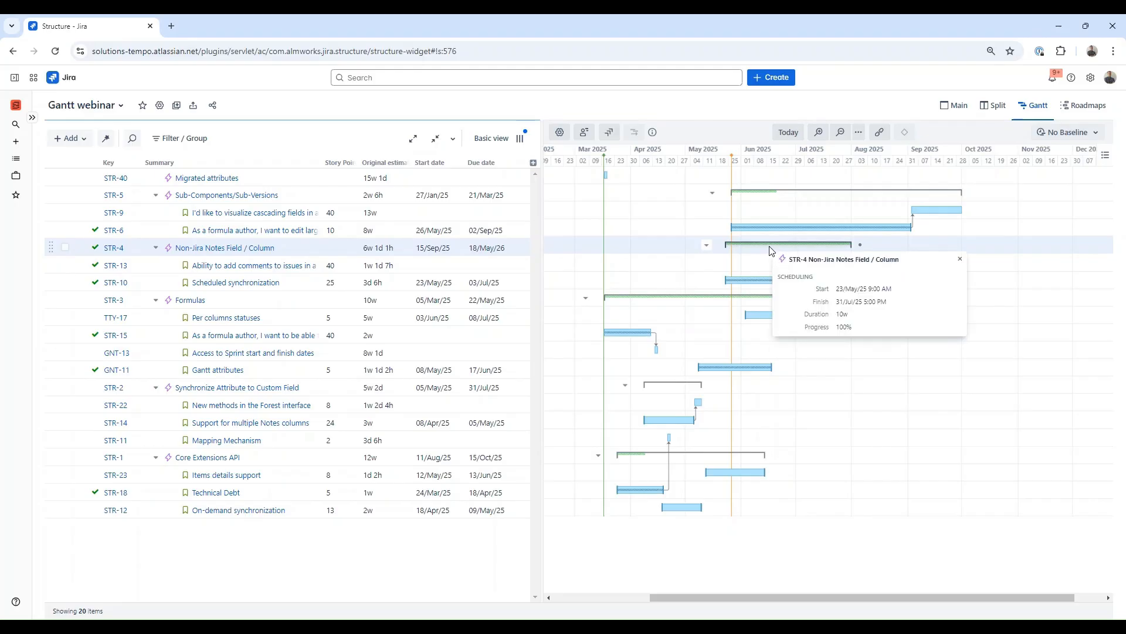
left_click_drag(836, 289, 892, 303)
left_click(897, 305)
left_click(690, 110)
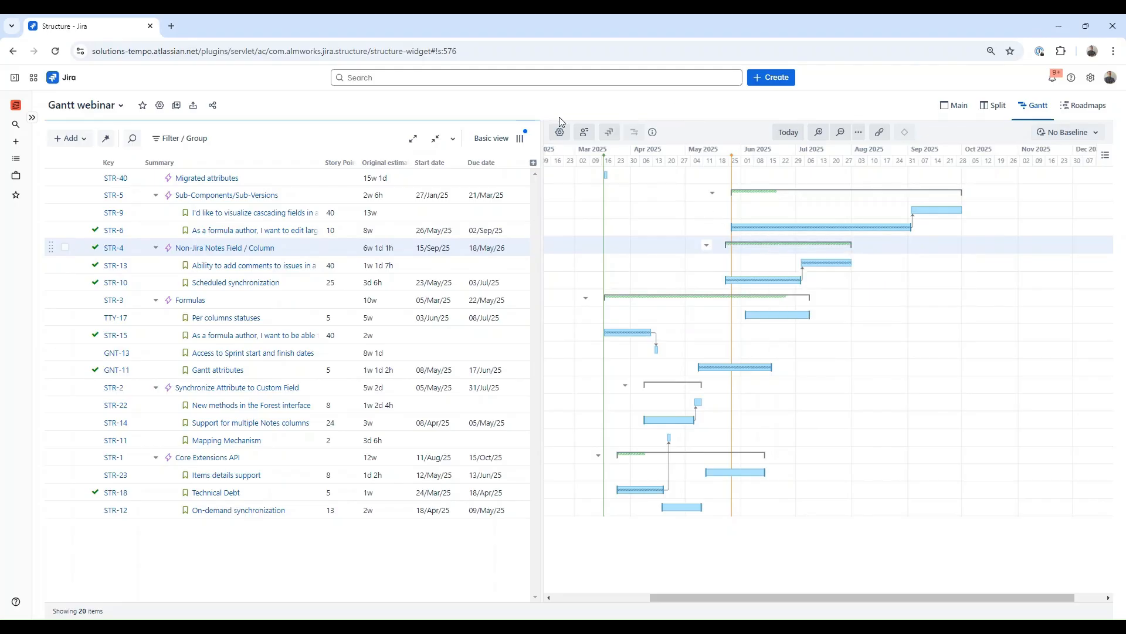
Step: Add Gantt Start Date and Gantt Finish Date columns to the structure
left_click(533, 163)
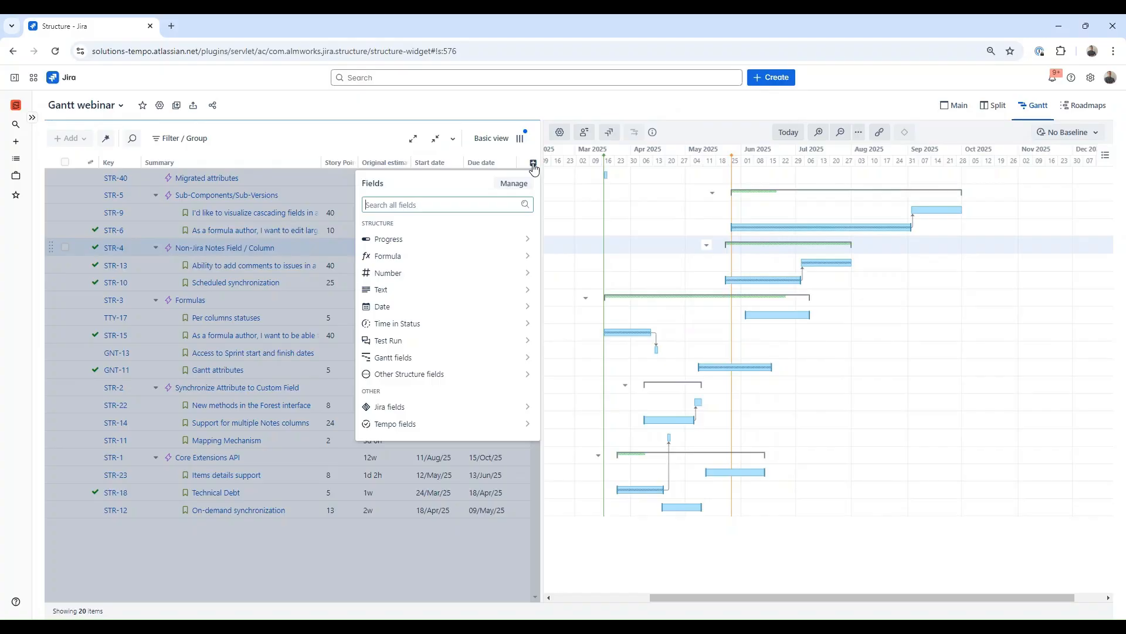
type("gantt")
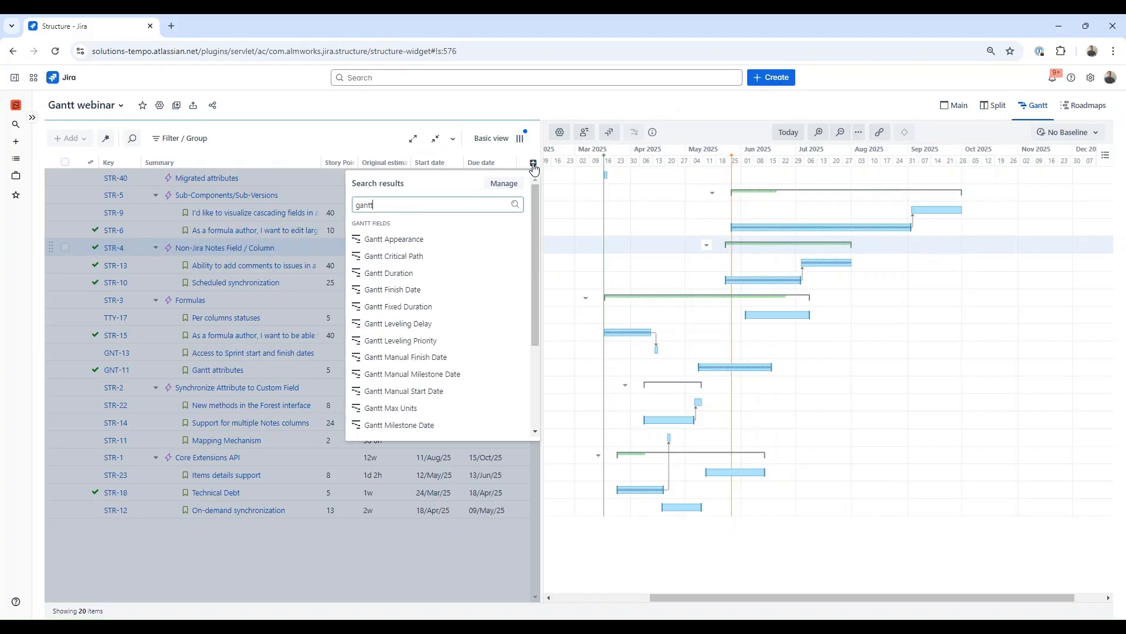
scroll(458, 393, "down", 3)
left_click(457, 405)
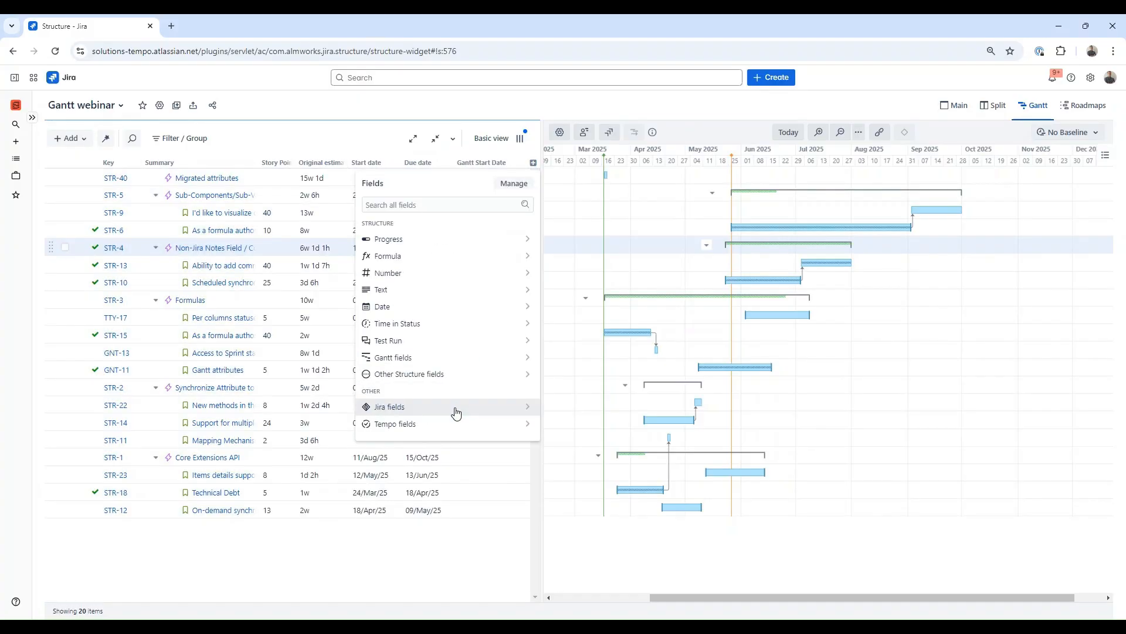
left_click(533, 164)
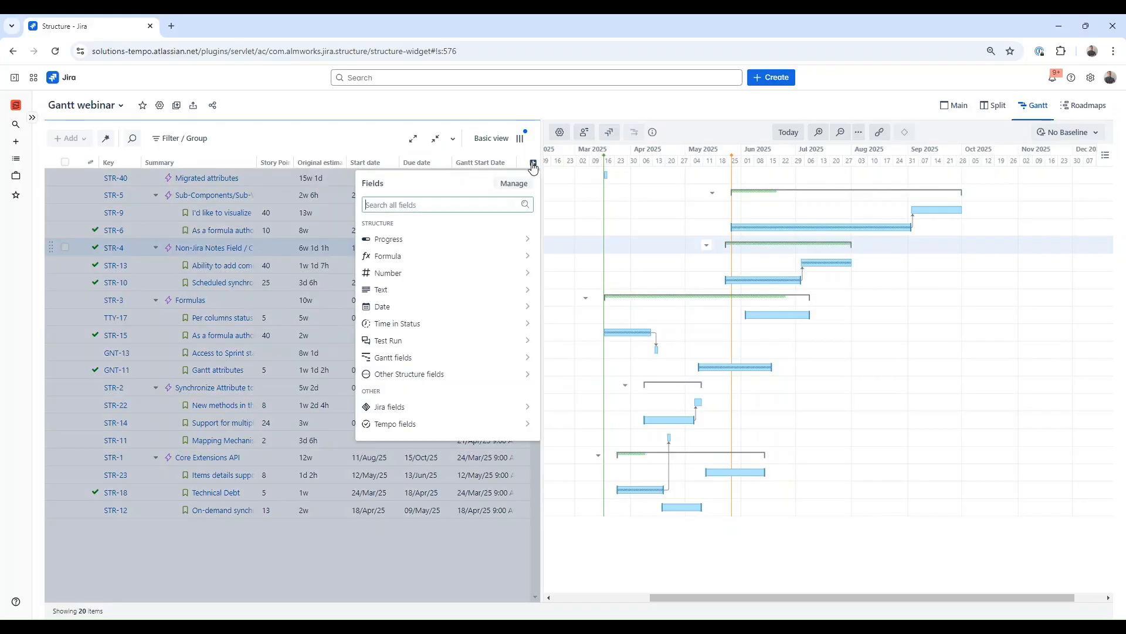
type("gantt")
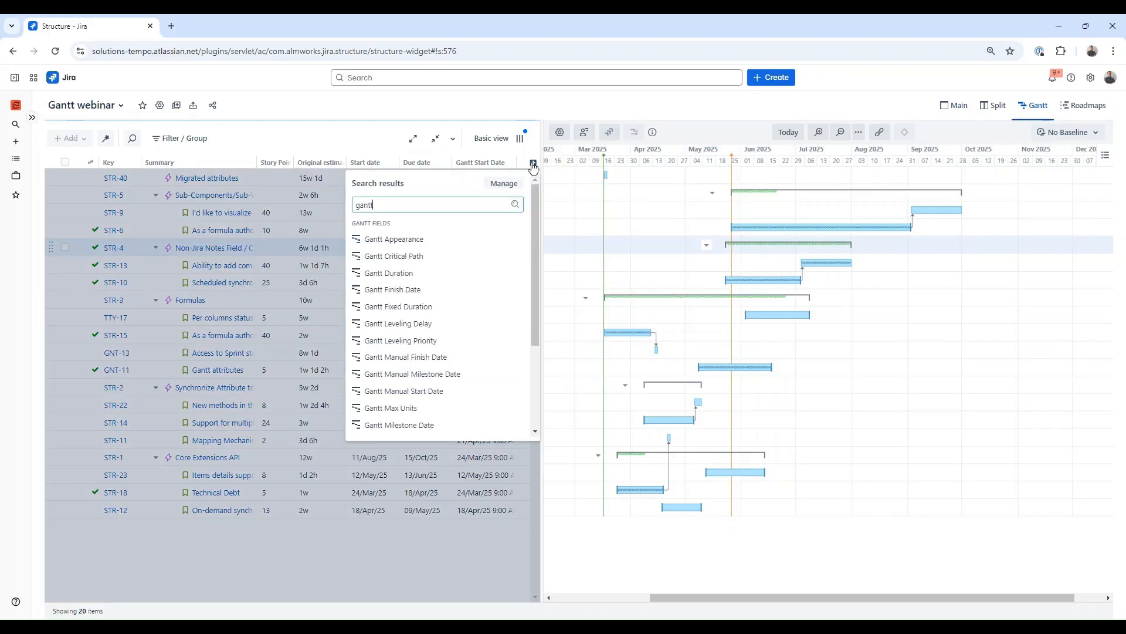
left_click(485, 289)
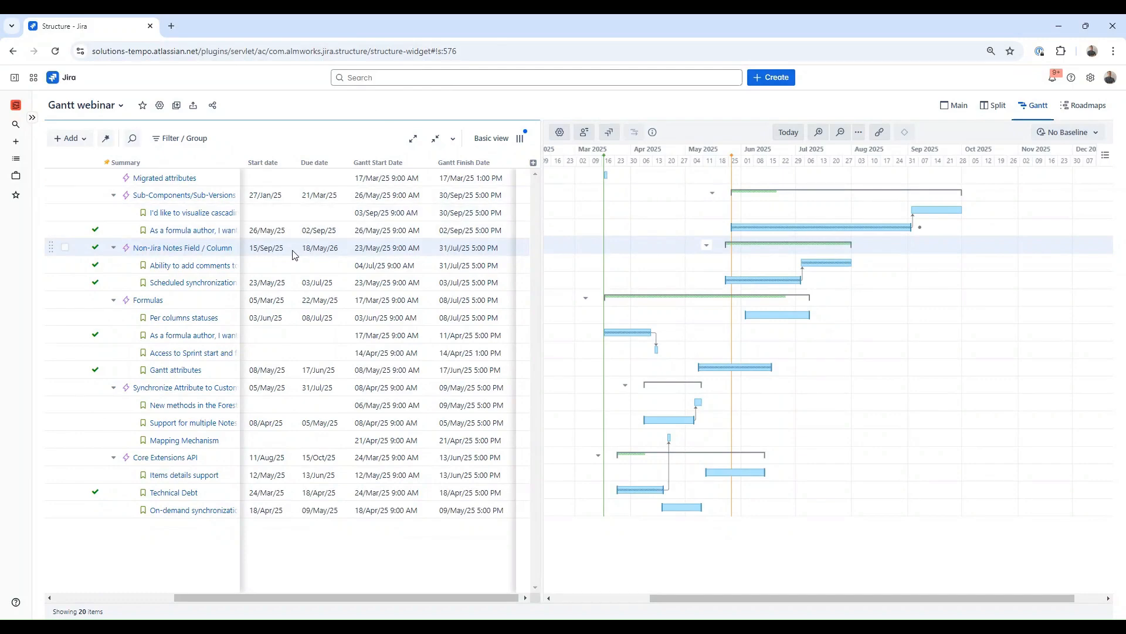
Step: Copy the Gantt Start Date and Finish Date to the Jira Start date and Due date fields
left_click_drag(252, 249, 345, 257)
left_click(345, 256)
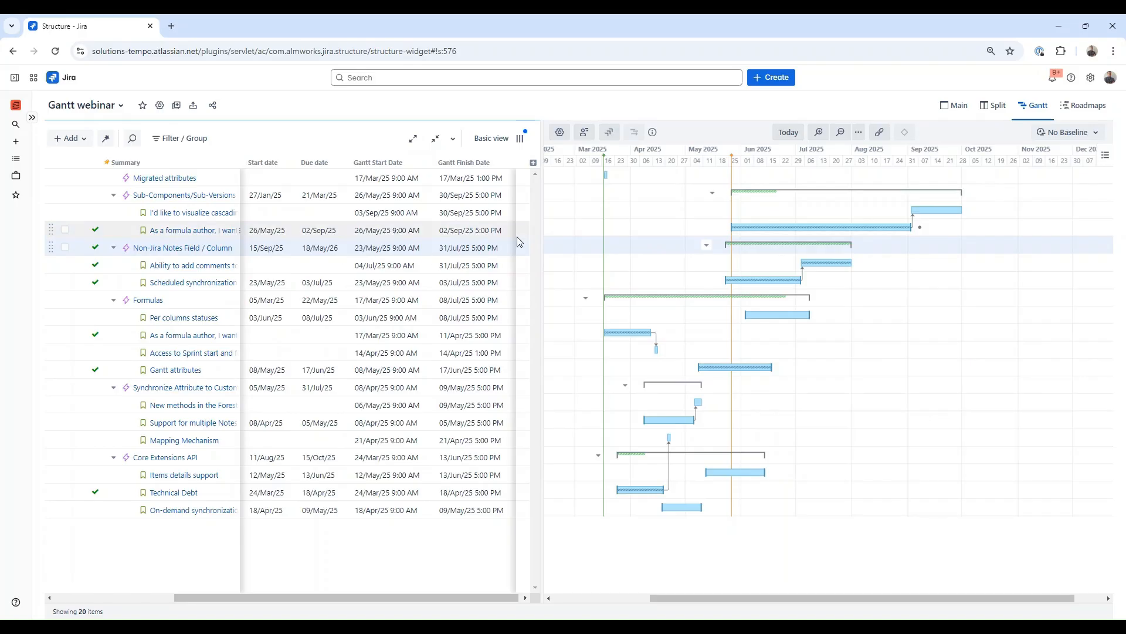
left_click(618, 132)
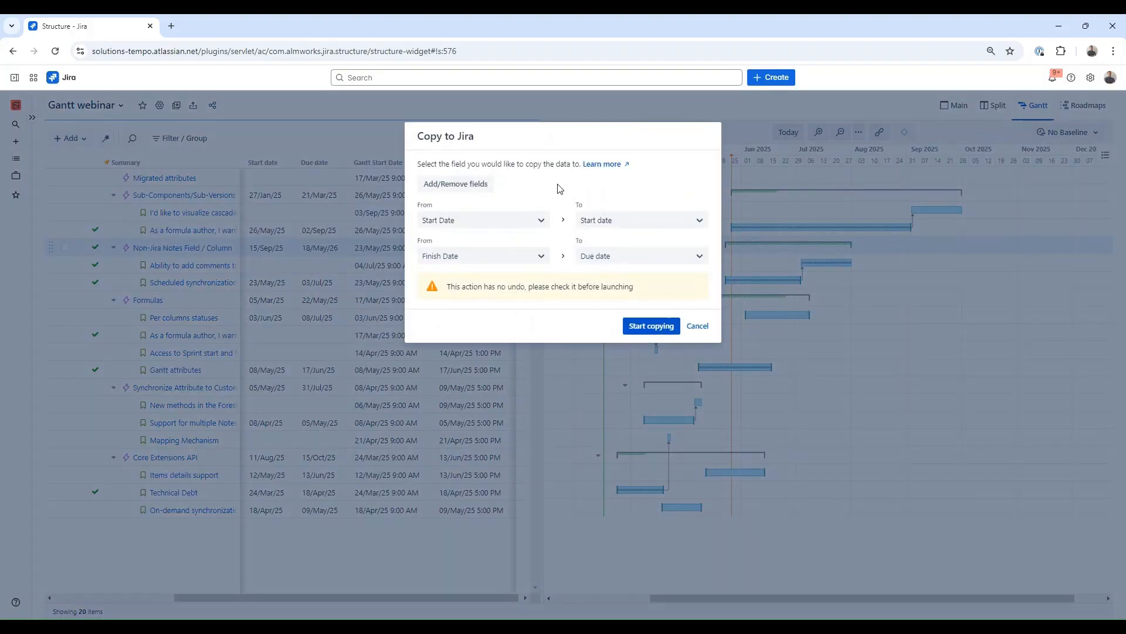
left_click(542, 221)
left_click(543, 221)
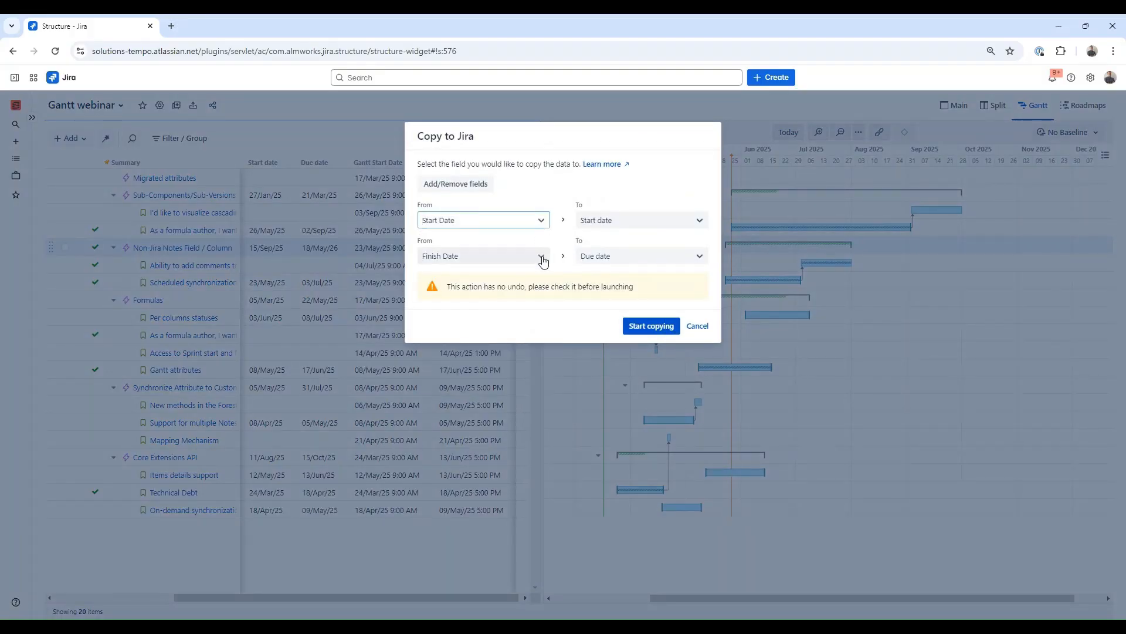
left_click(618, 229)
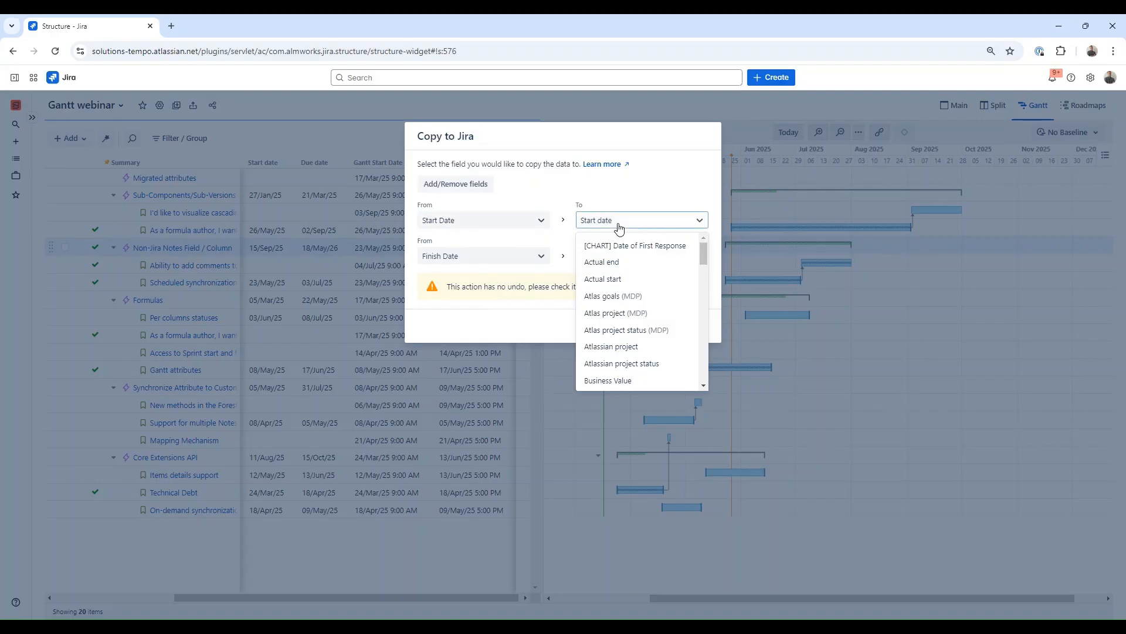
left_click(625, 198)
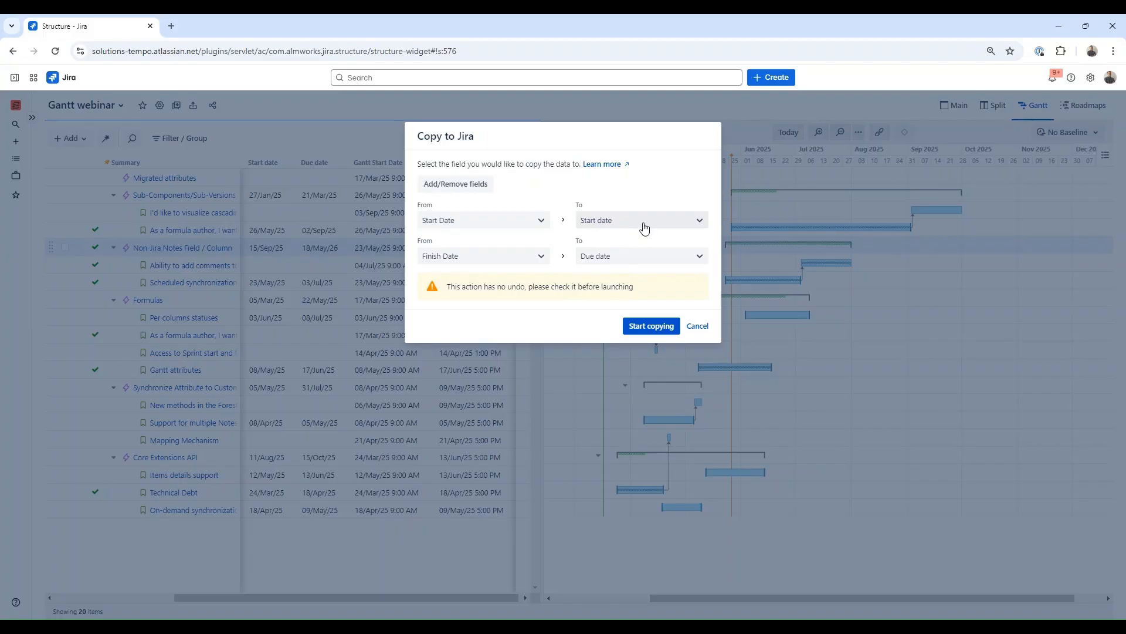
left_click(704, 326)
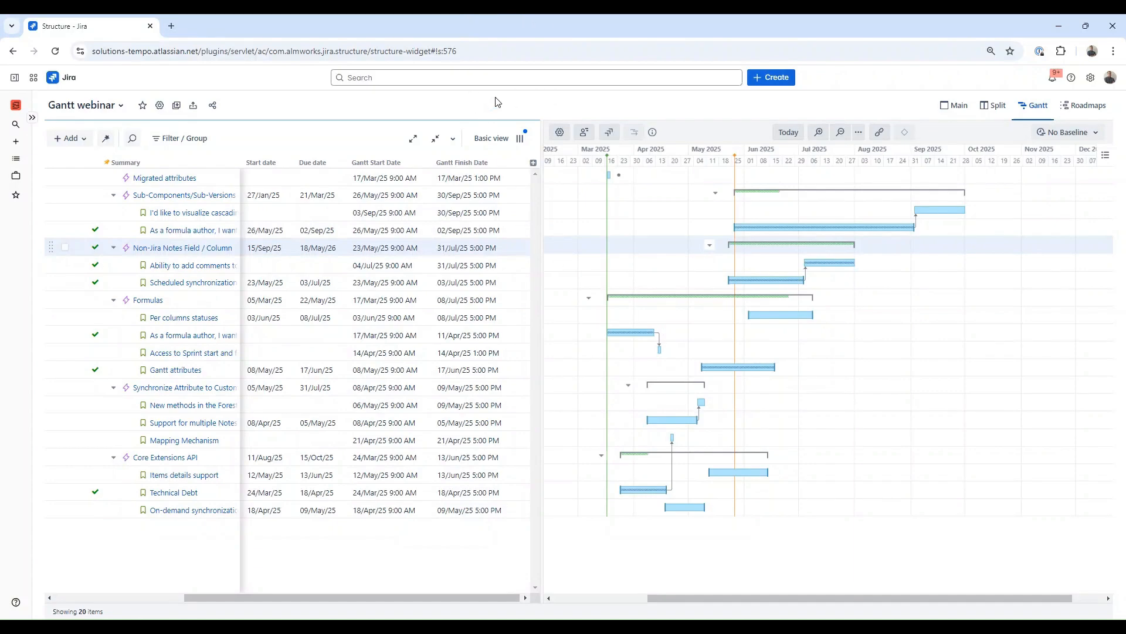
Step: Turn off treating parent issues as groups in the Gantt scheduling settings and save
left_click(557, 133)
left_click(643, 224)
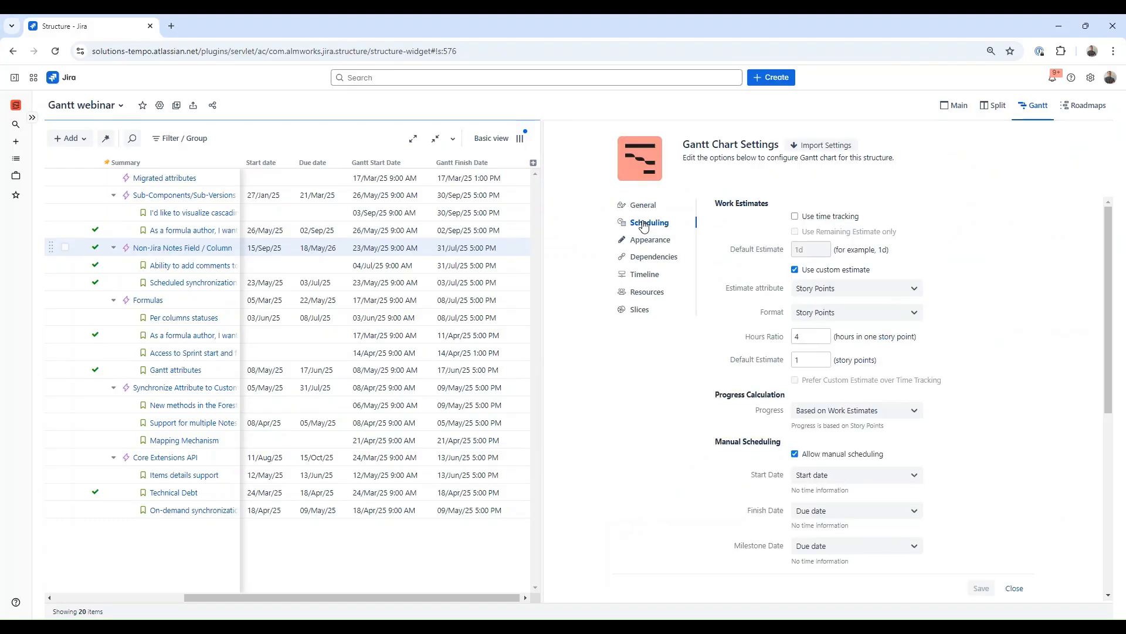
scroll(788, 367, "down", 6)
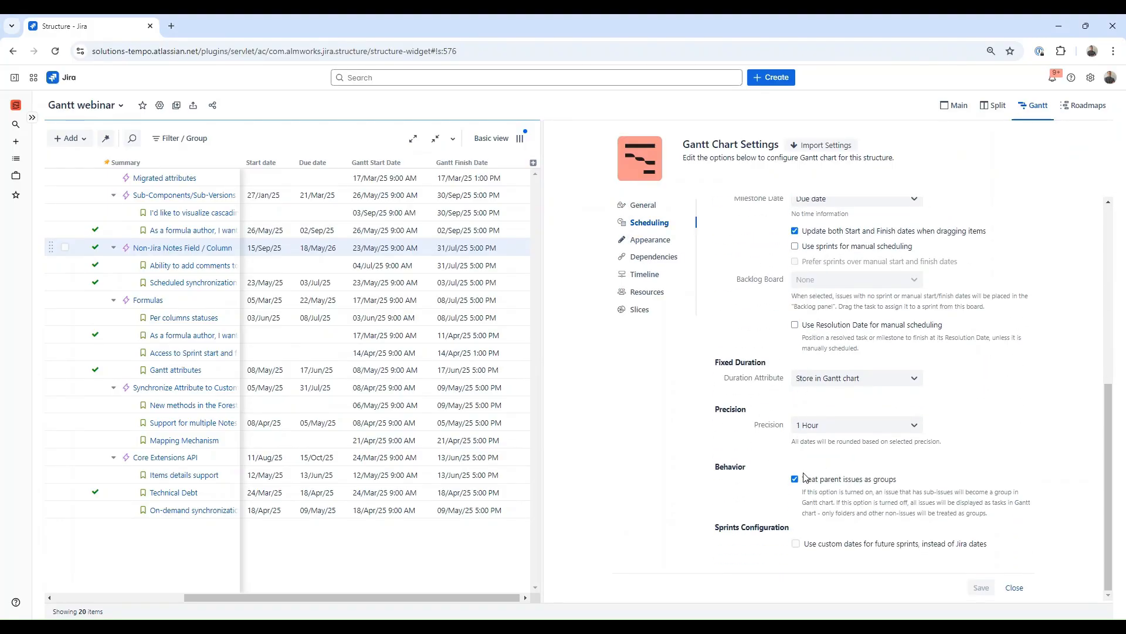
left_click(804, 478)
left_click(982, 587)
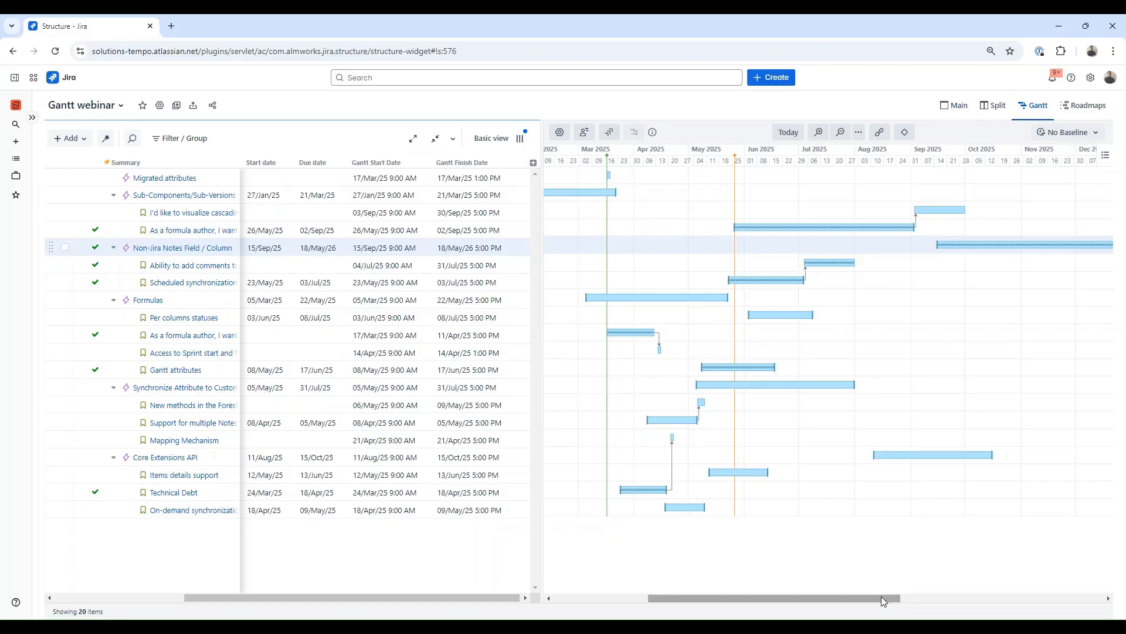
Step: Move the Support for multiple Notes columns bar to start 21/Apr/25
mouse_move(881, 596)
left_mouse_down()
mouse_move(847, 606)
mouse_move(1053, 597)
mouse_move(871, 593)
left_mouse_up()
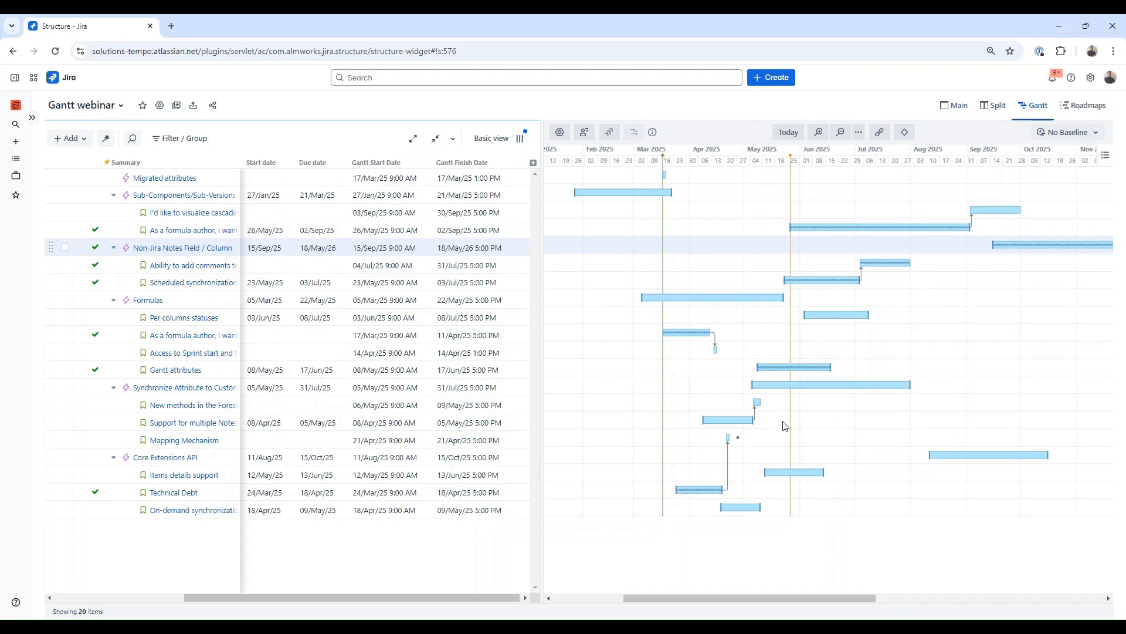
left_click_drag(728, 426, 750, 425)
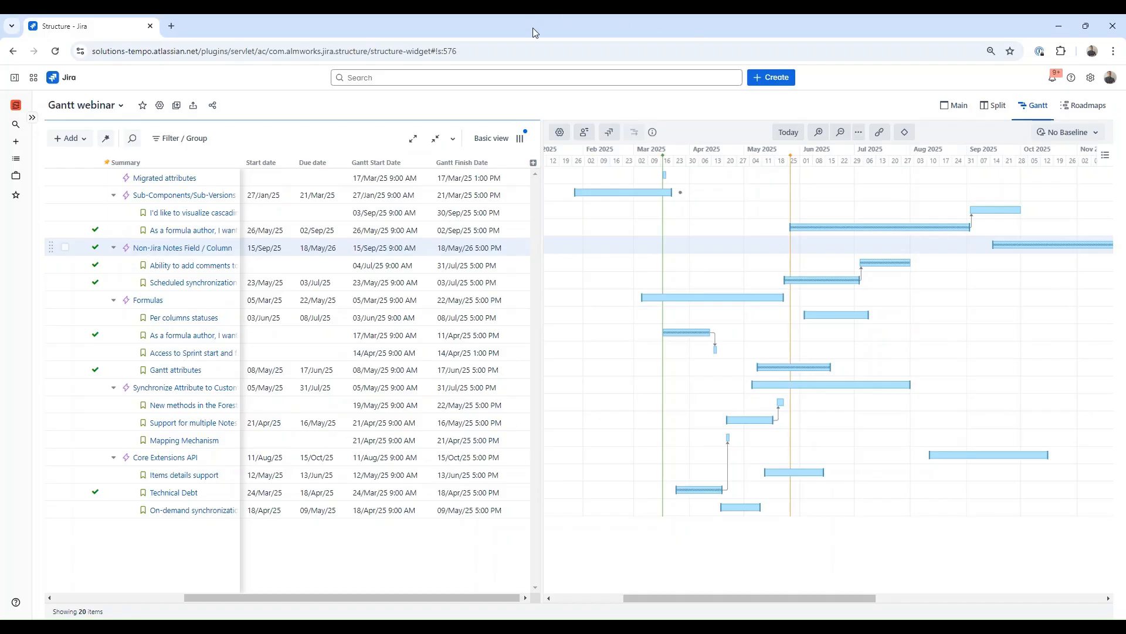
Step: Turn treating parent issues as groups back on in the Gantt scheduling settings
left_click(560, 132)
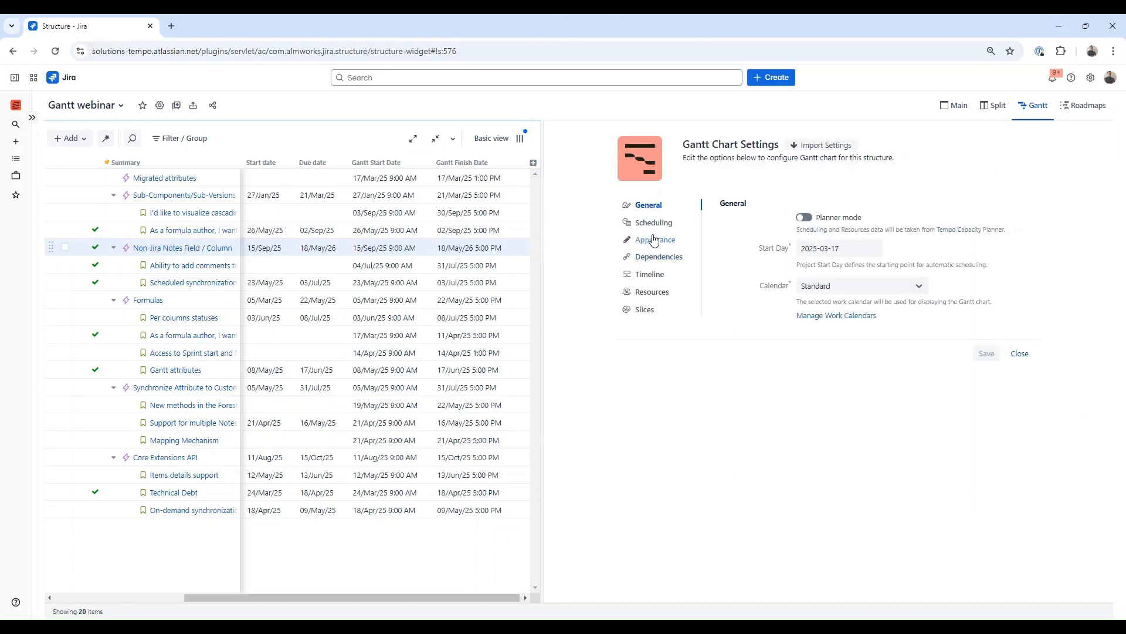
left_click(647, 222)
scroll(809, 501, "down", 10)
left_click(795, 478)
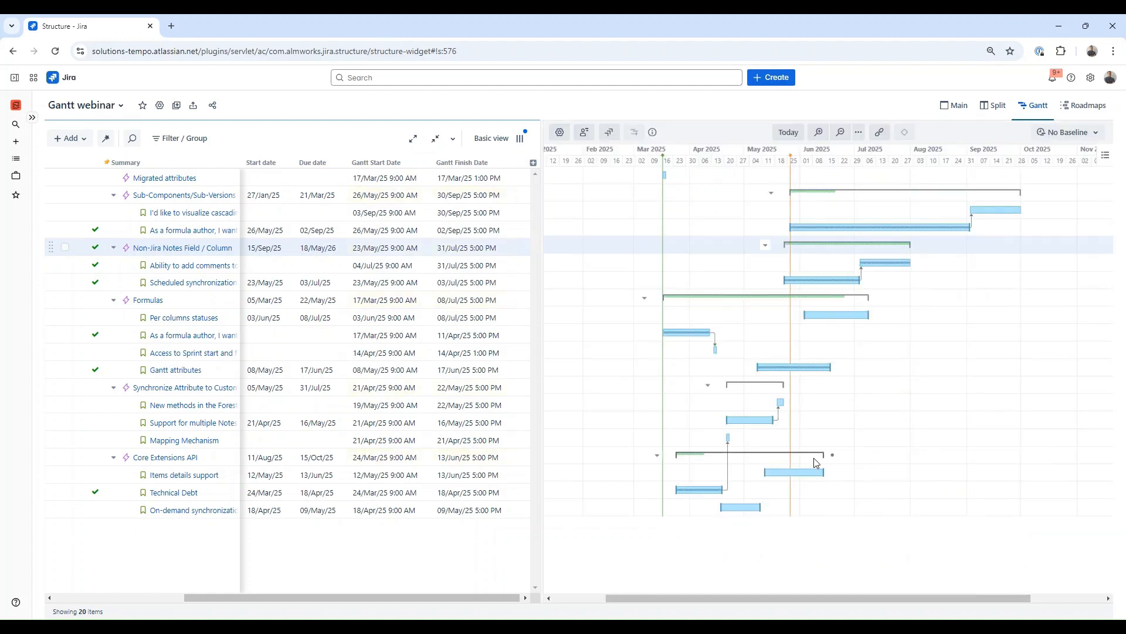
Step: Extend the Migrated attributes task bar to finish on 10/Apr/25
left_click(639, 174)
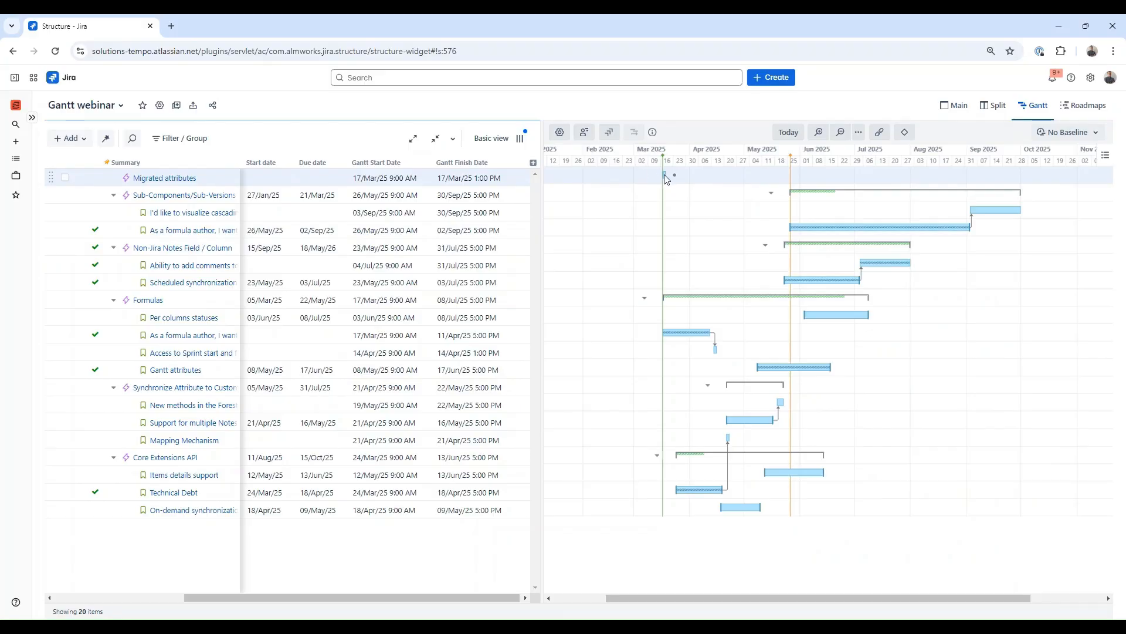
left_click(665, 176)
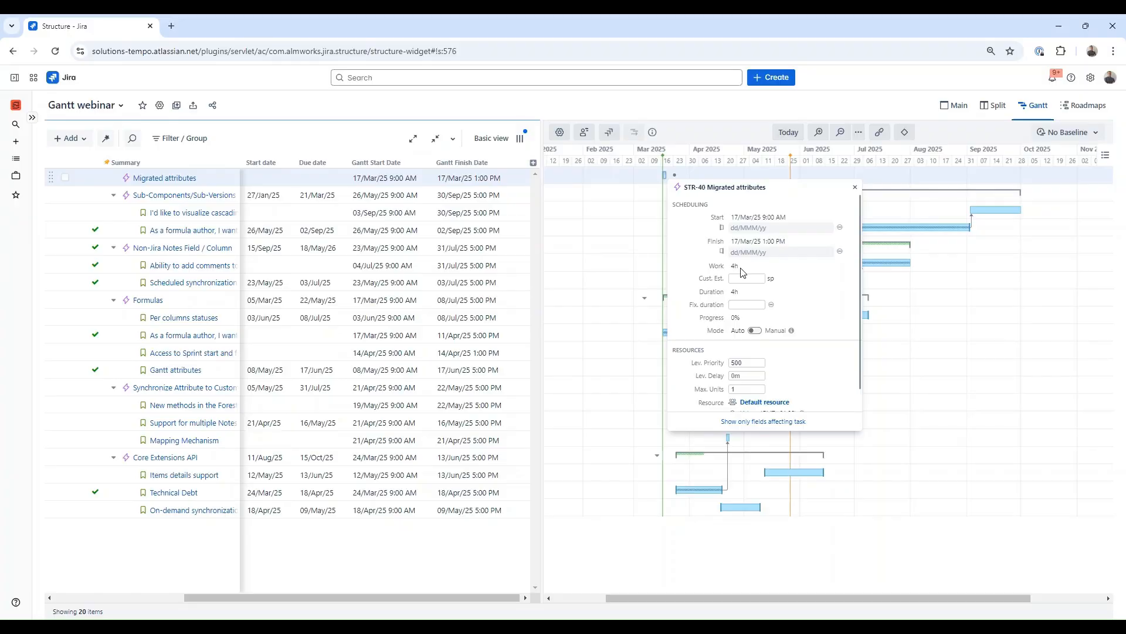
left_click(622, 177)
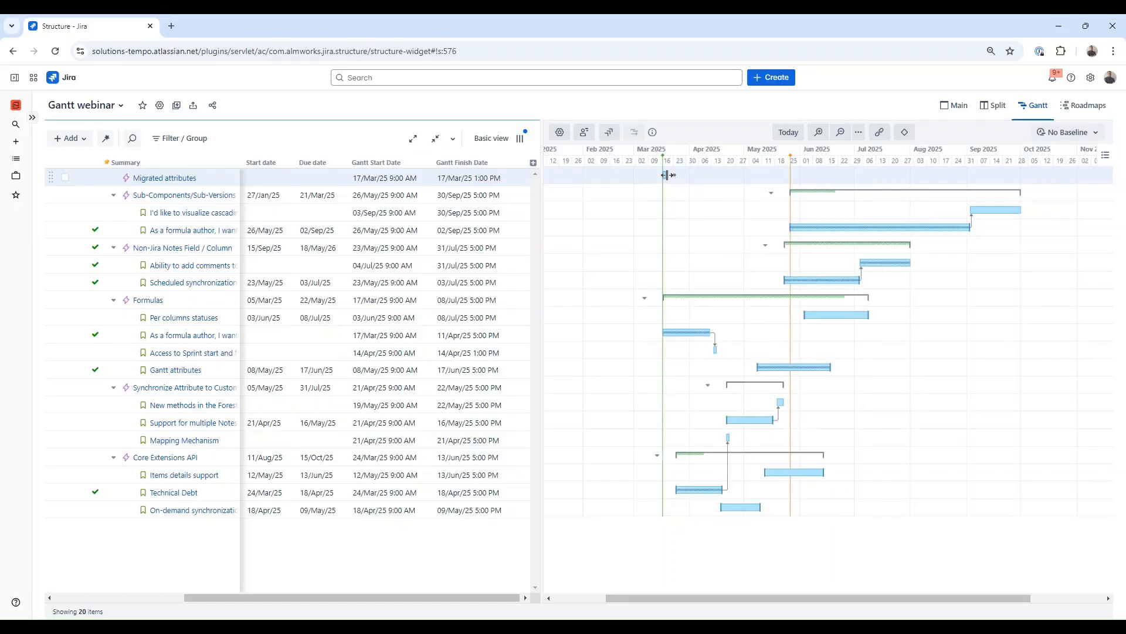
left_click_drag(667, 175, 707, 176)
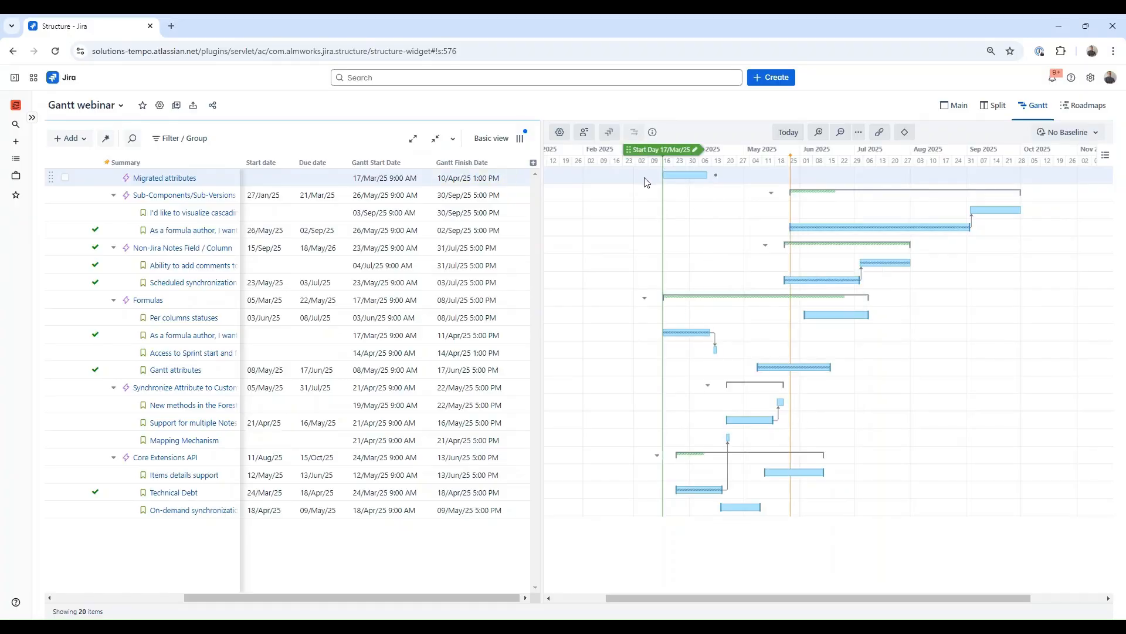
Step: Move the Items details support issue under the Migrated attributes epic
left_click_drag(403, 598, 206, 611)
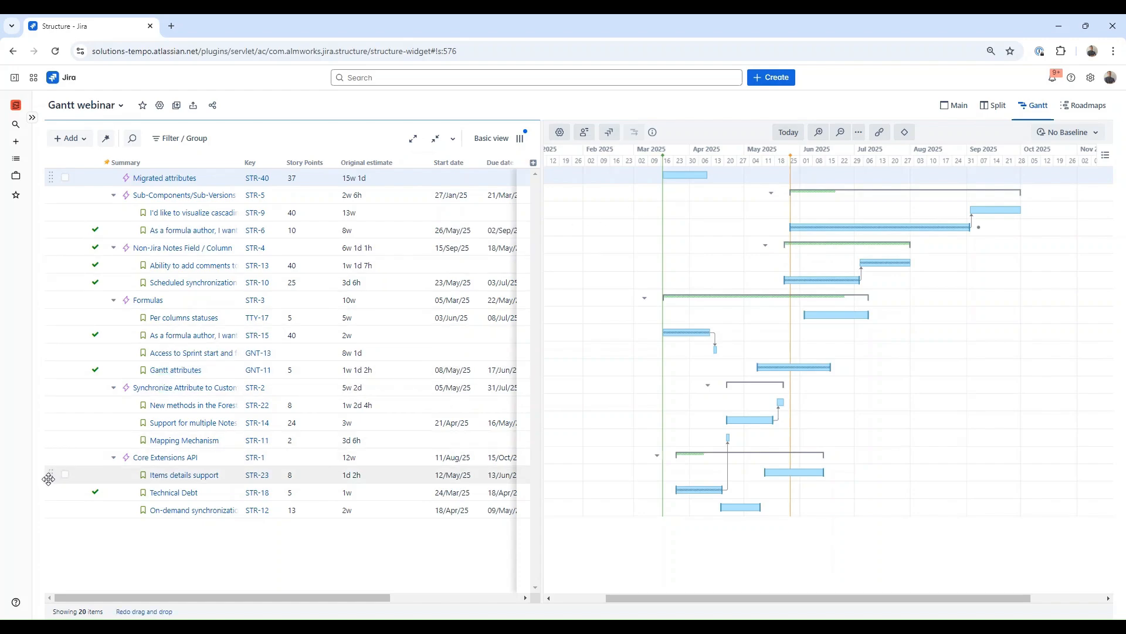
left_click_drag(51, 474, 103, 192)
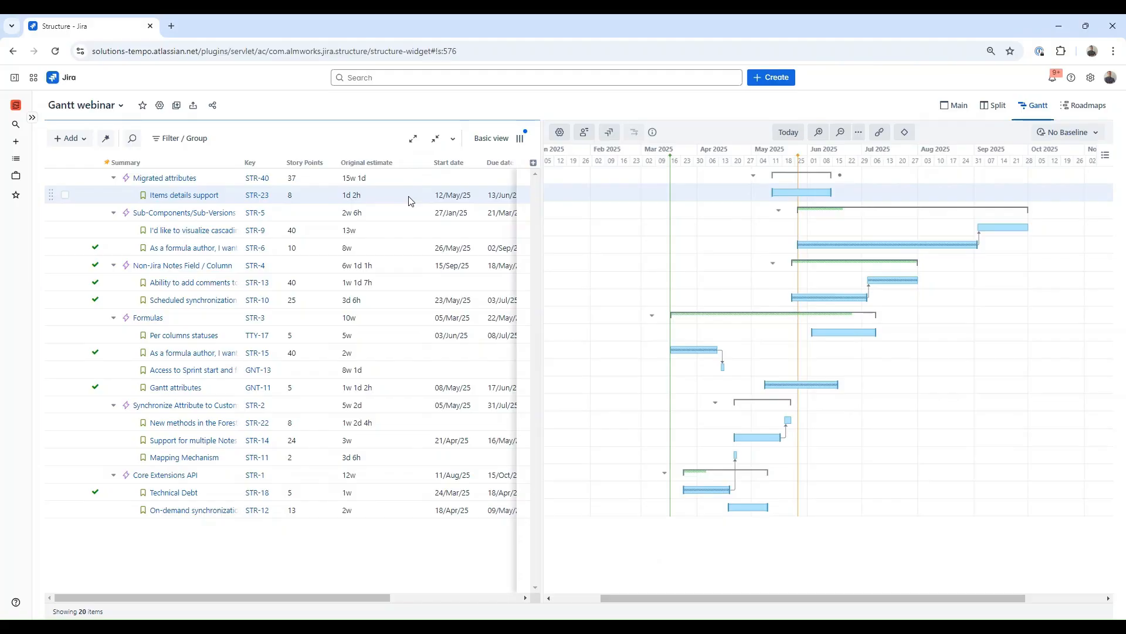
Step: Remove the Tasks below epics generator from the structure
left_click(106, 138)
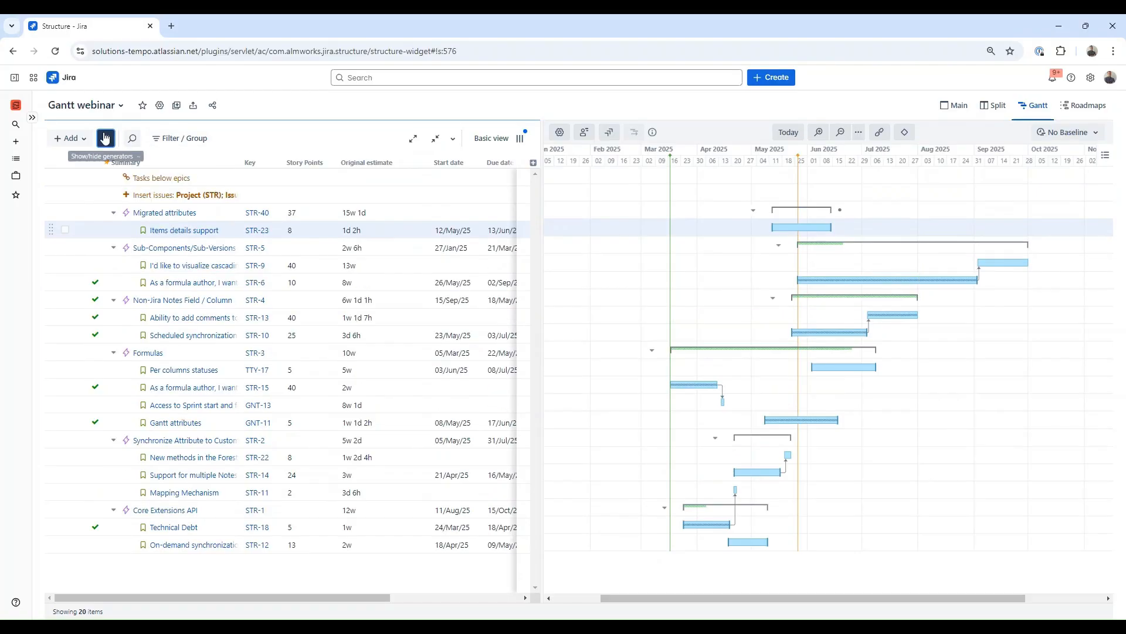
left_click(200, 177)
key("Delete")
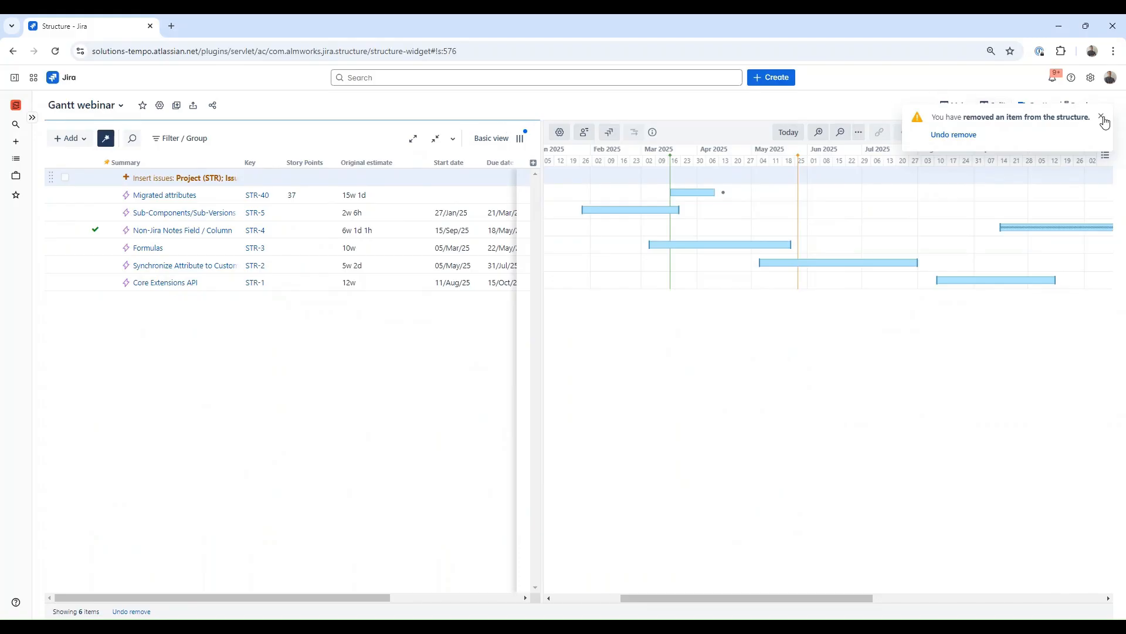
left_click(1103, 118)
Step: Create a Gantt baseline named Phase 1
left_click(1069, 133)
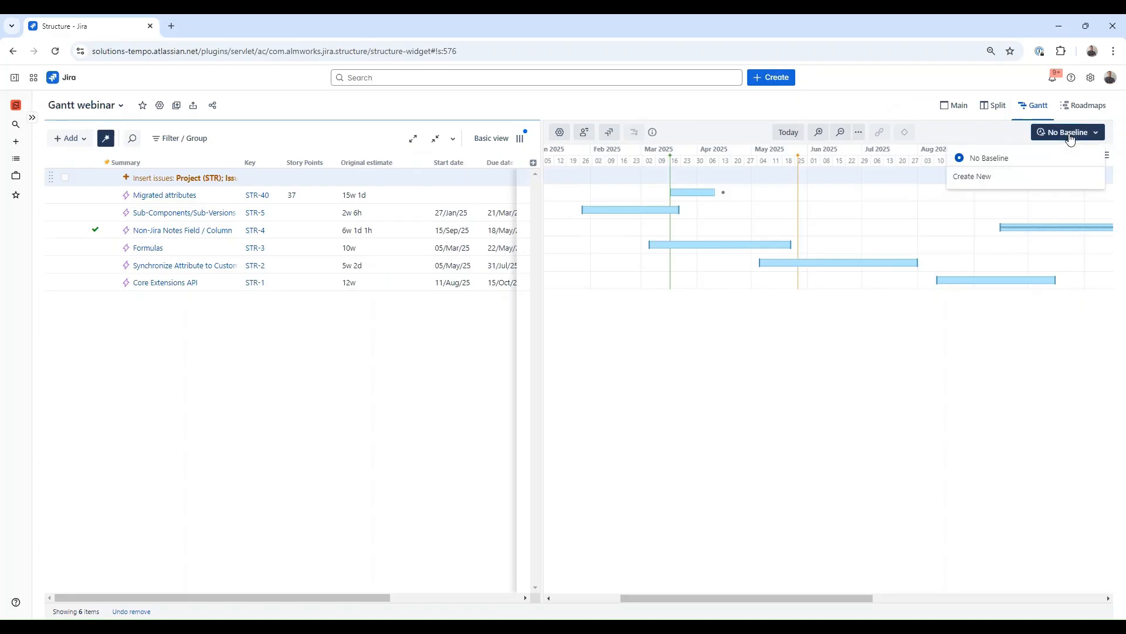
left_click(1040, 182)
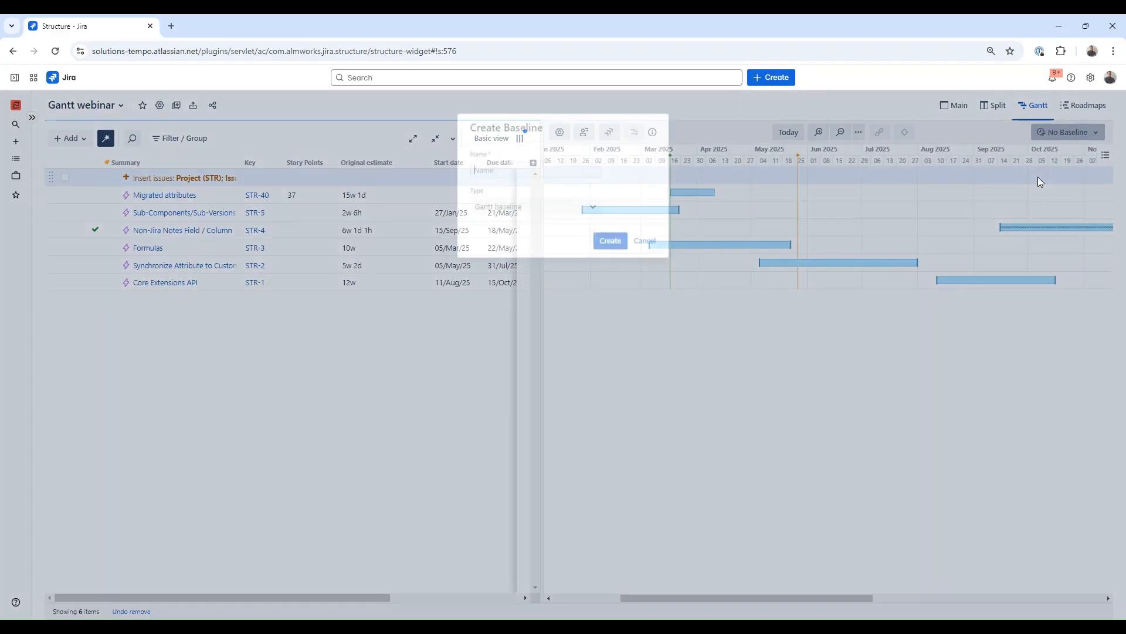
type("Phase 1")
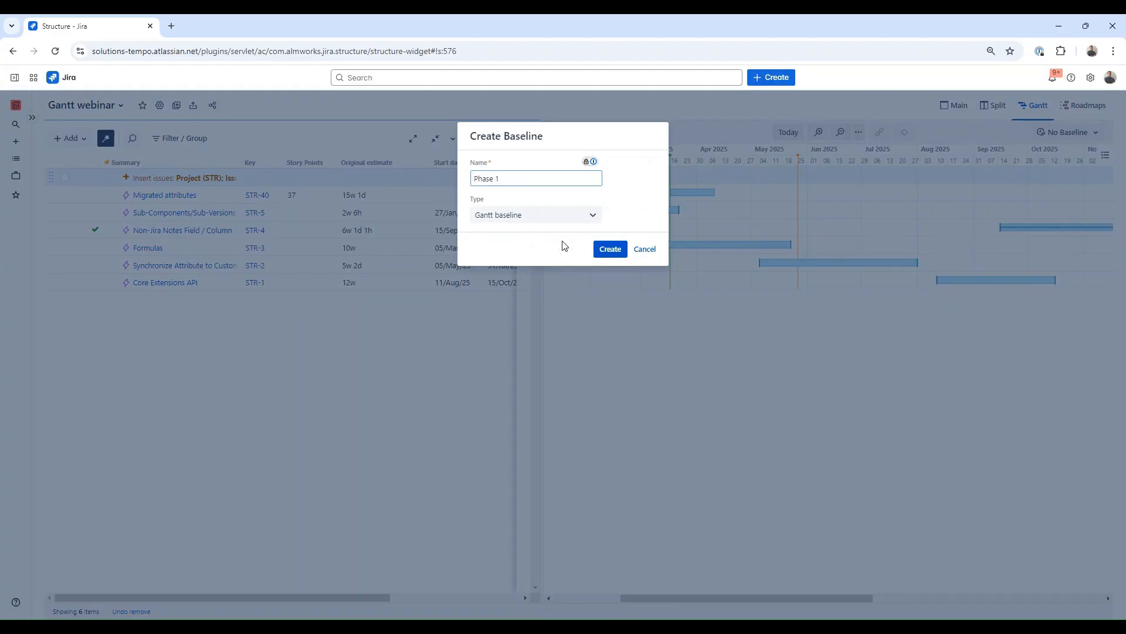
left_click(608, 251)
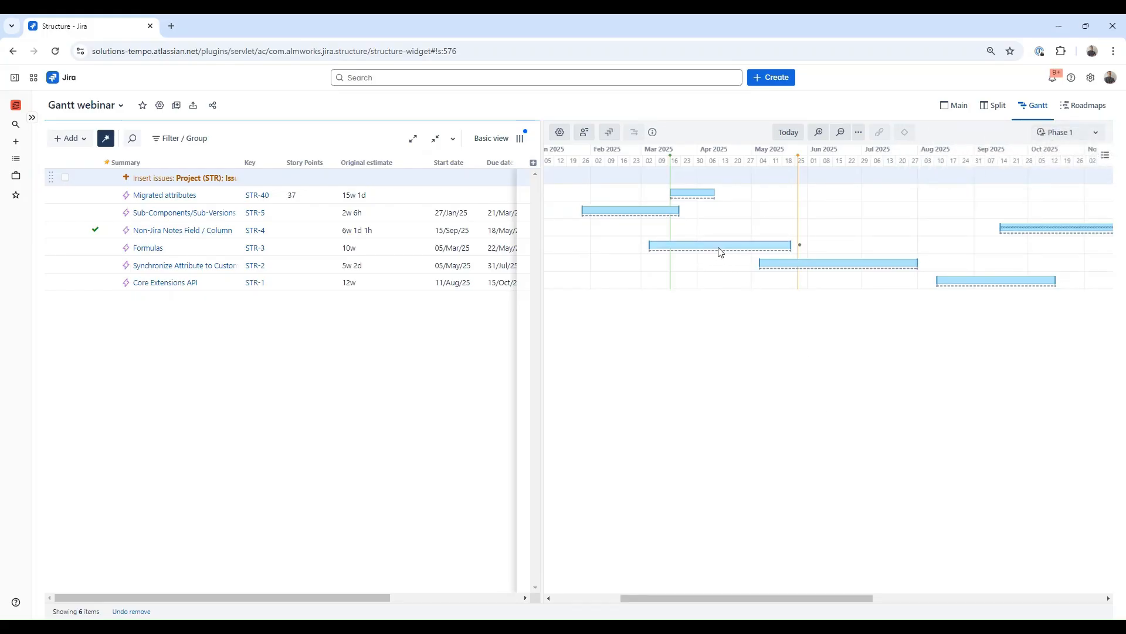
Step: Shift the Formulas task bar later so it starts on 14/Mar/25
left_click_drag(722, 252, 738, 249)
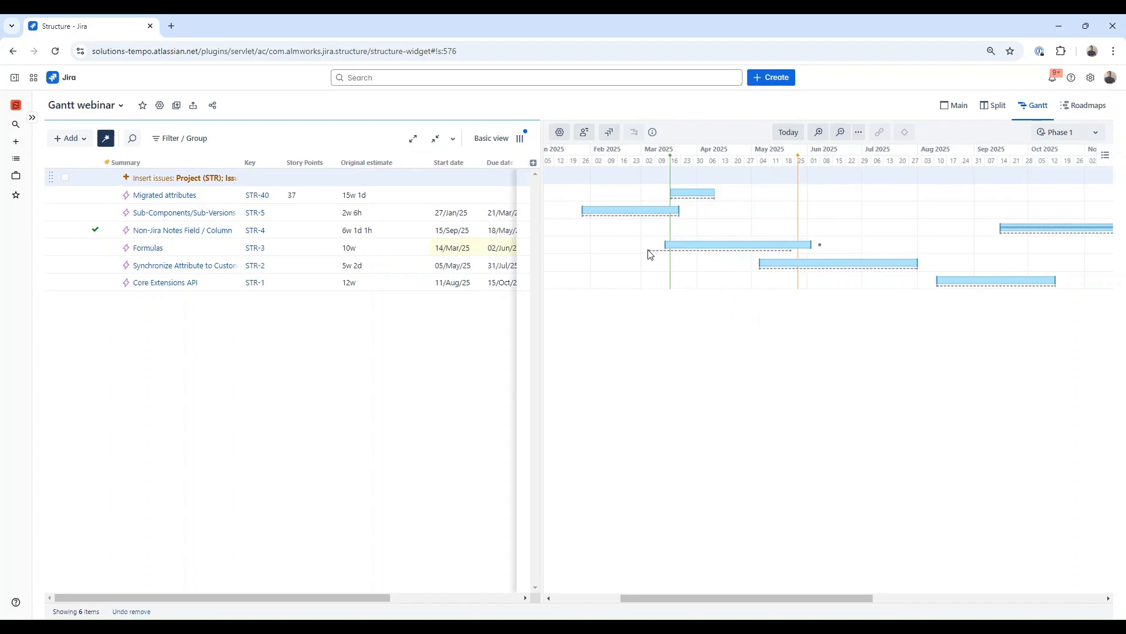
mouse_move(653, 256)
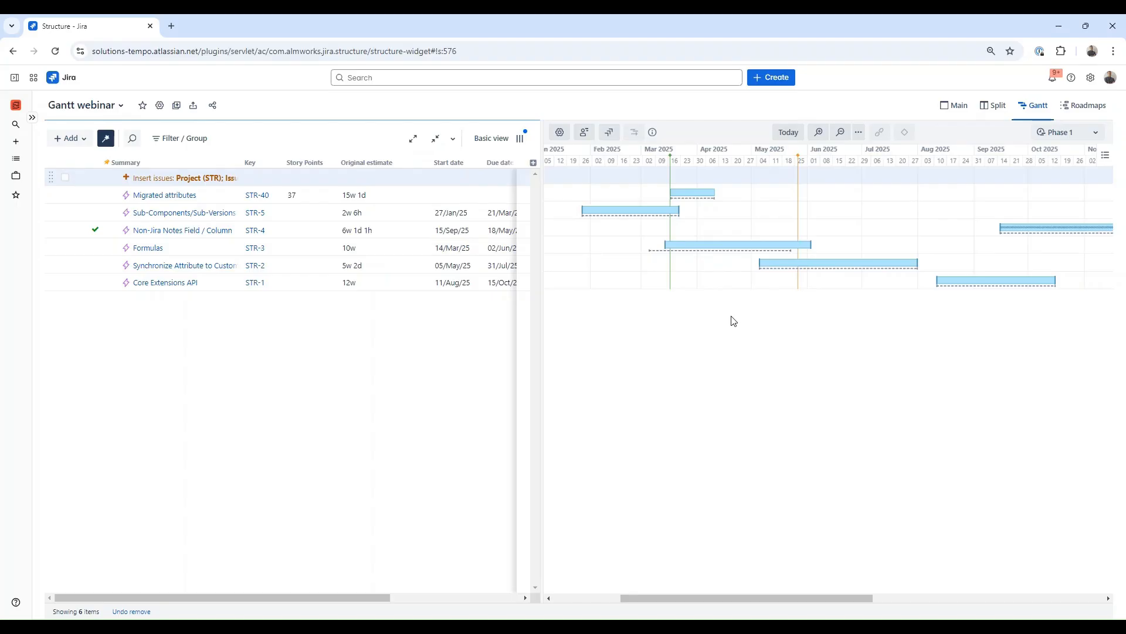
Step: Add an Extend generator that pulls in child issues under the epics
left_click(87, 141)
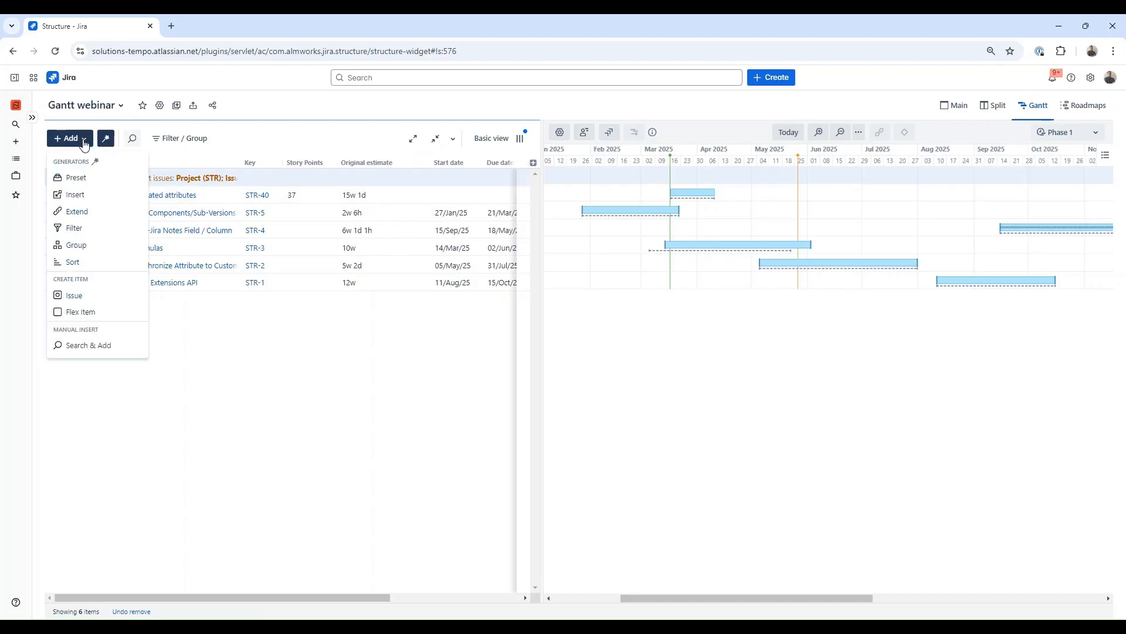
left_click(111, 215)
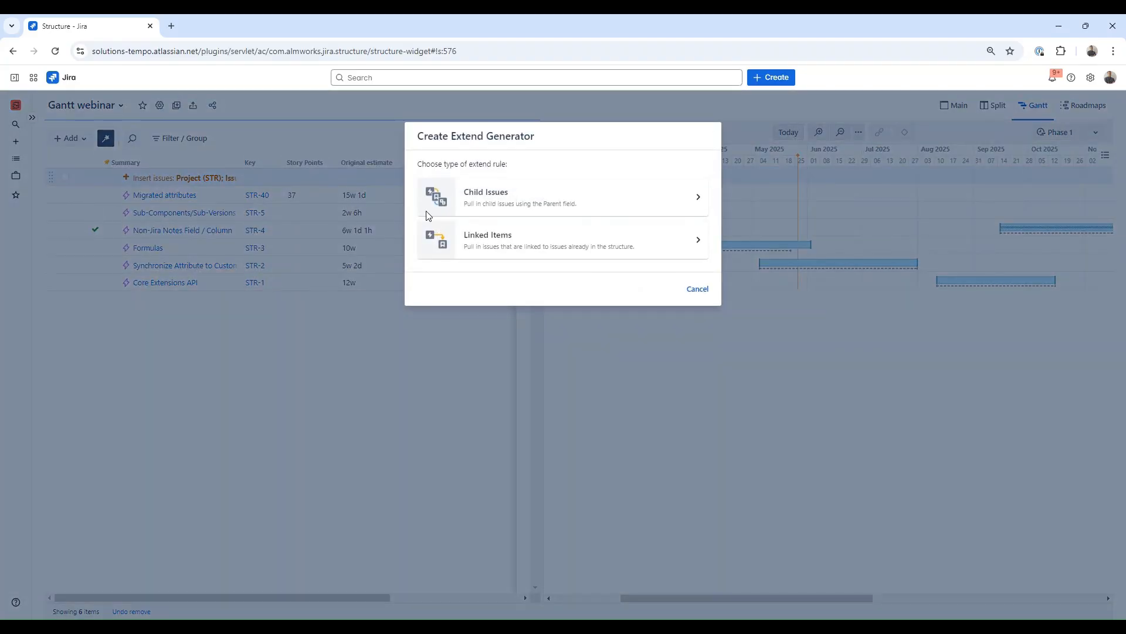
left_click(495, 201)
left_click(667, 321)
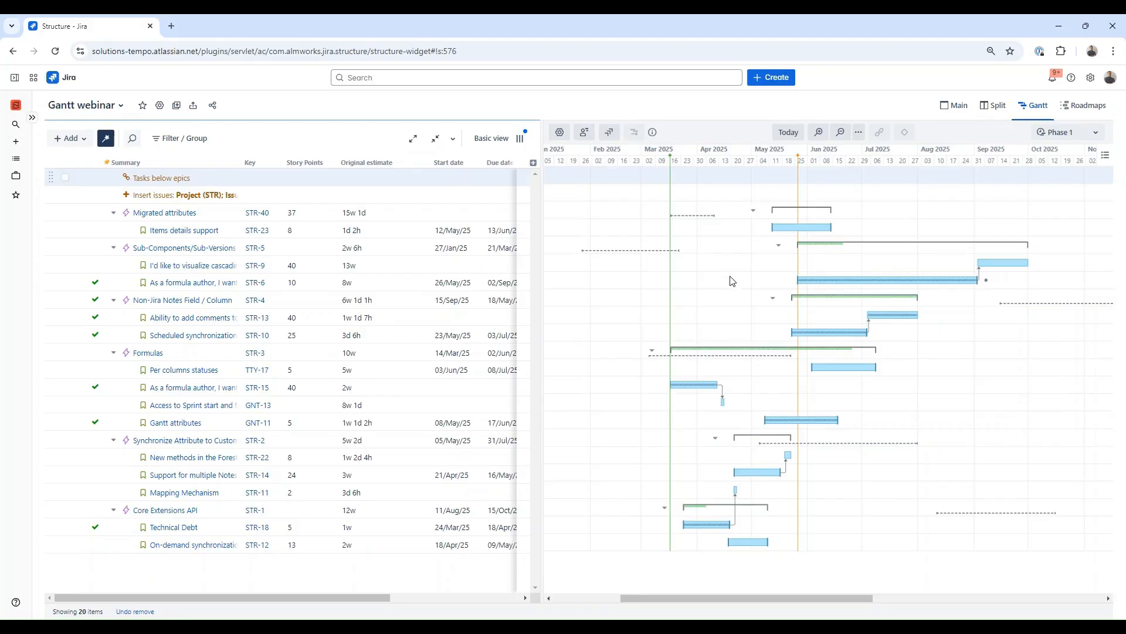
Step: Collapse the Formulas epic group in the Gantt structure
scroll(733, 434, "right", 2)
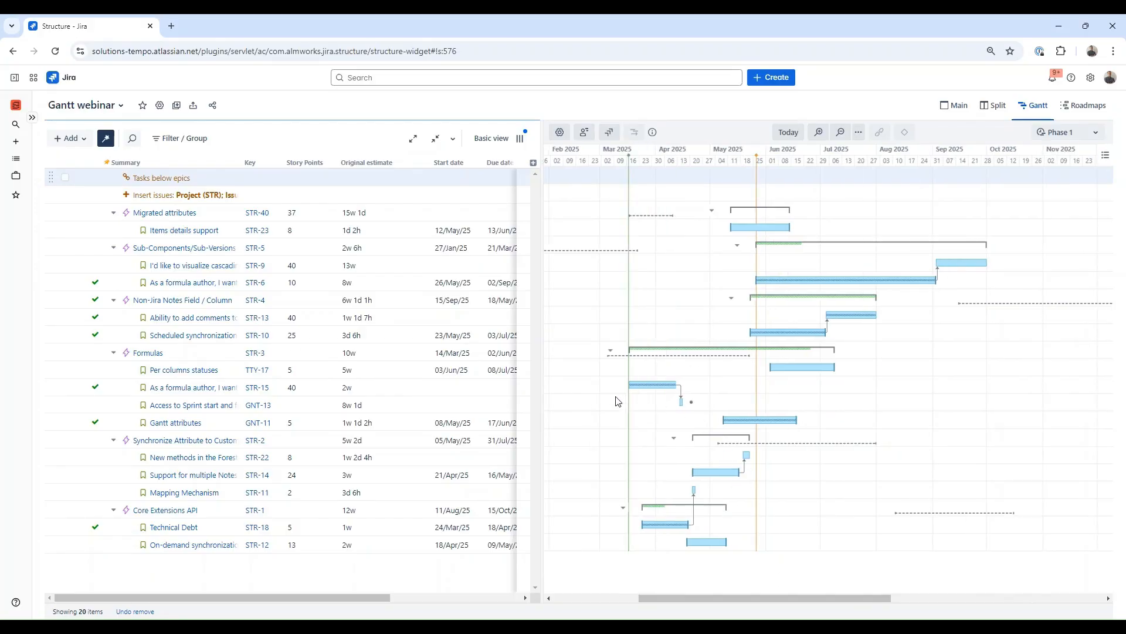
left_click(610, 351)
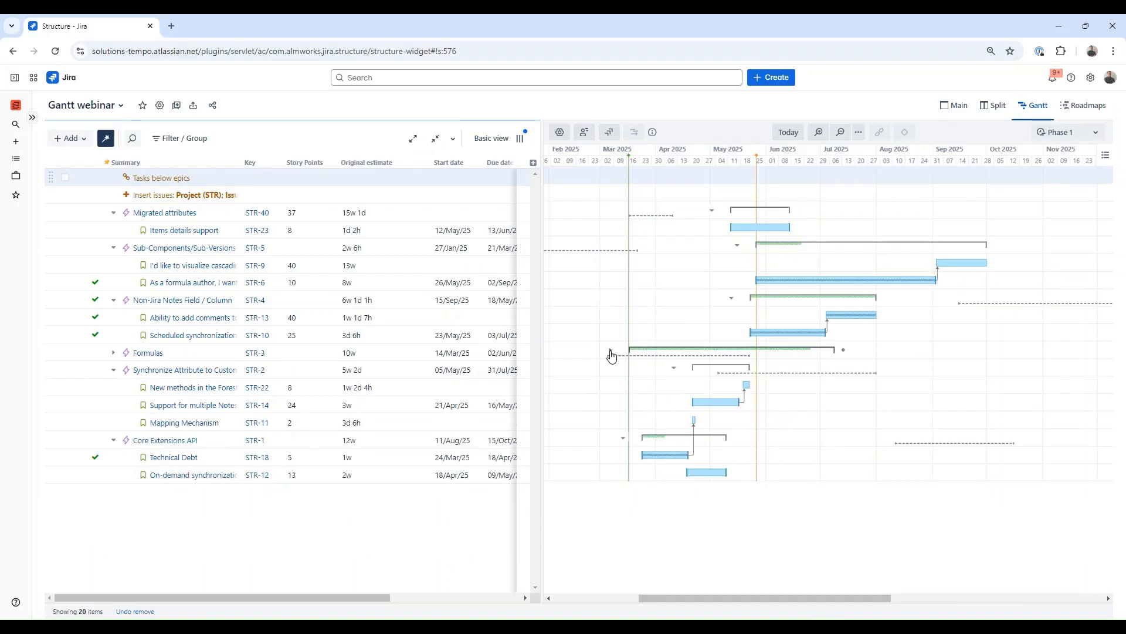
left_click(673, 367)
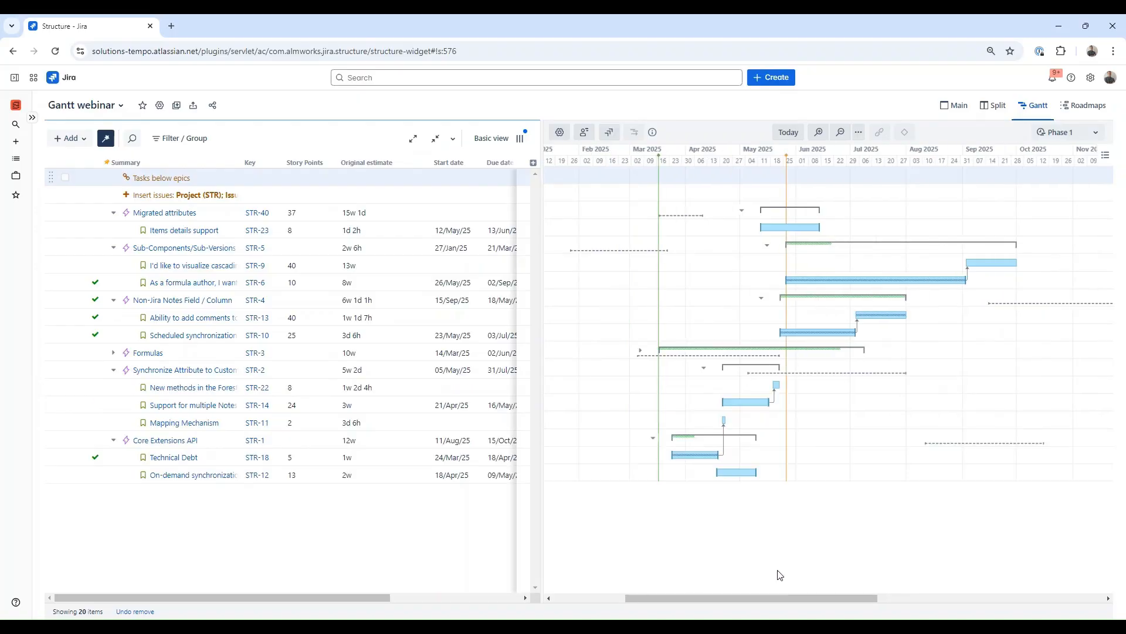
Step: Set the Gantt chart to show no baseline
left_click(1068, 134)
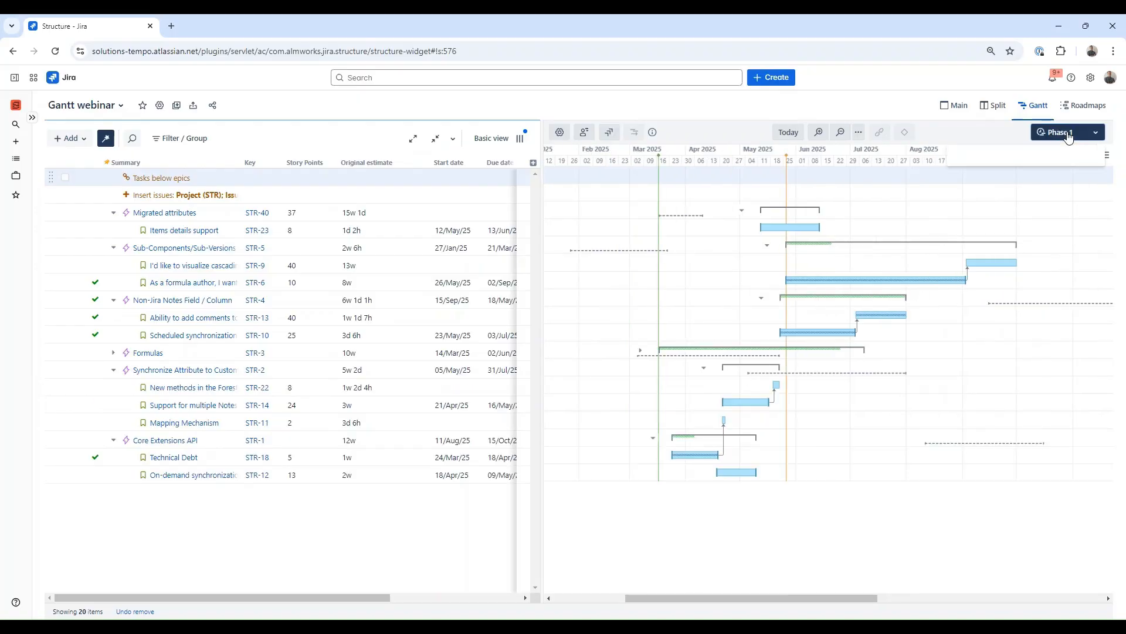
left_click(1020, 154)
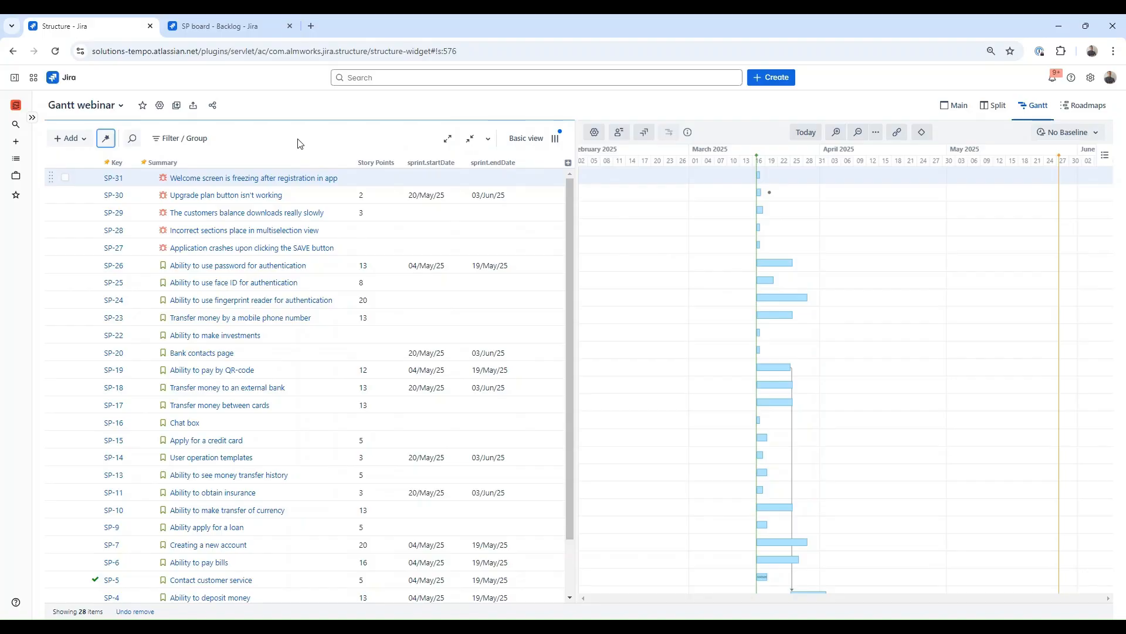
Step: In Gantt chart scheduling settings, enable Use sprints for manual scheduling with SP board as the backlog board, and save
left_click(594, 132)
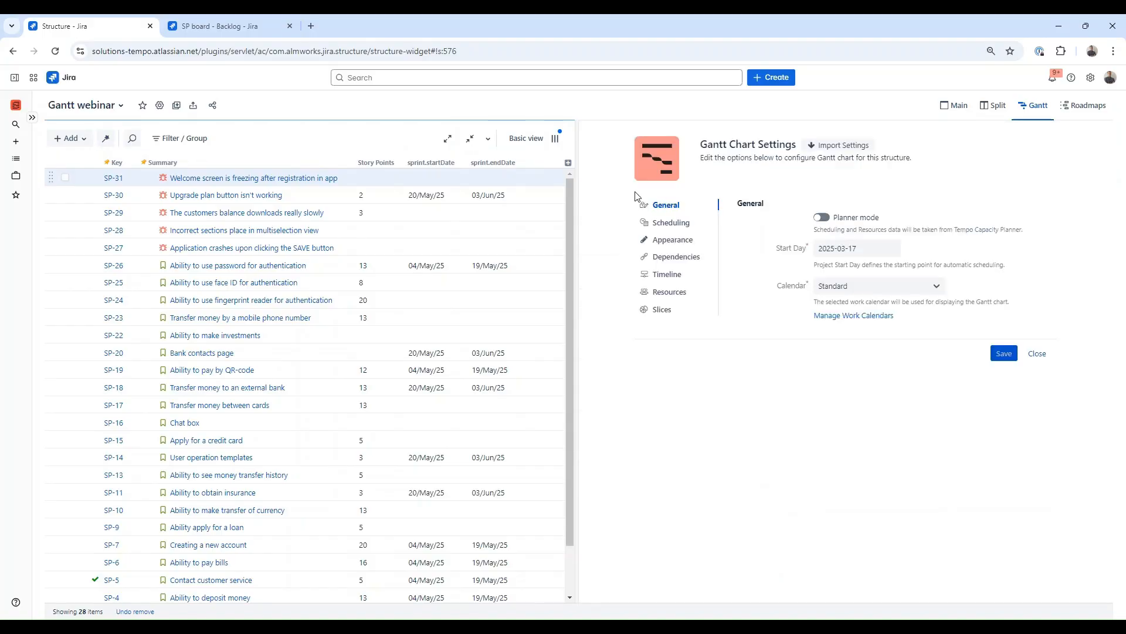
left_click(669, 224)
scroll(803, 353, "down", 3)
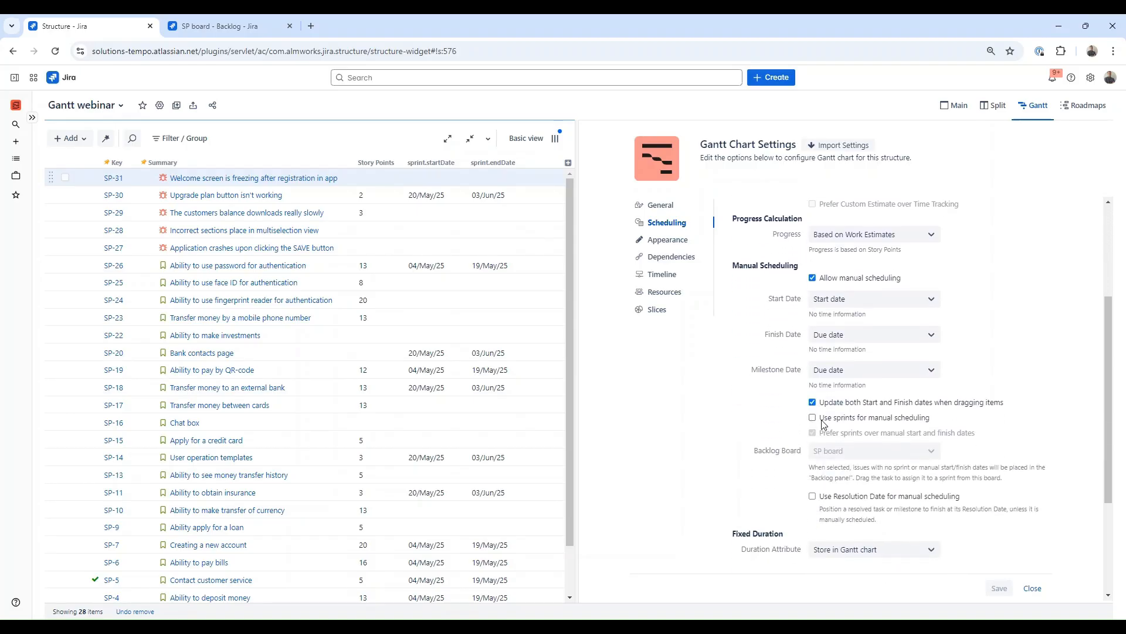
left_click(813, 417)
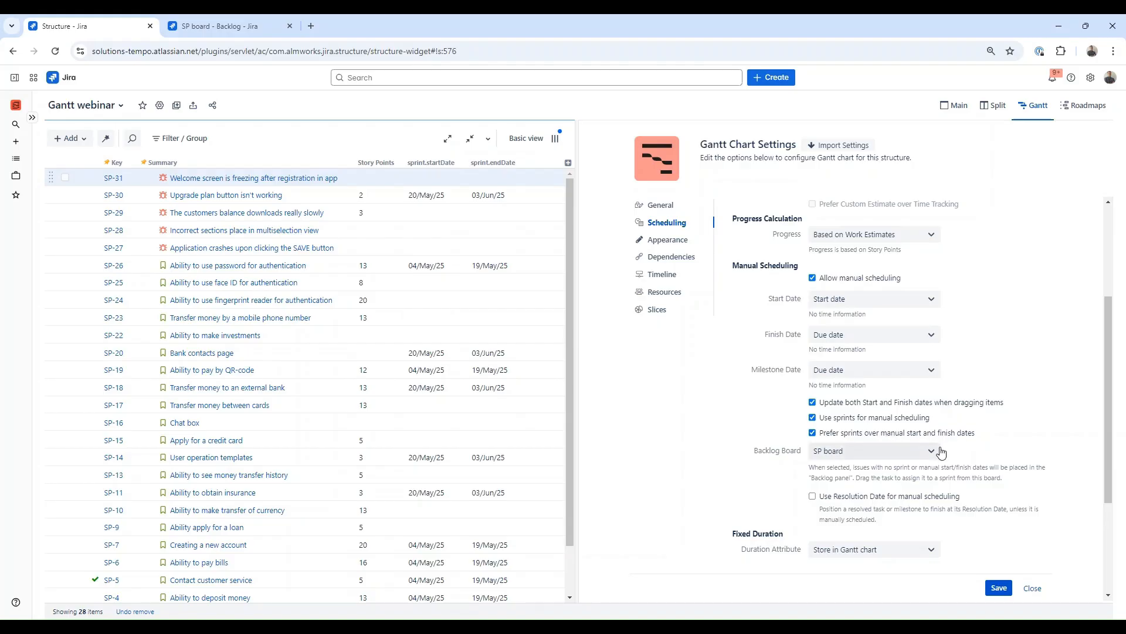
left_click(939, 455)
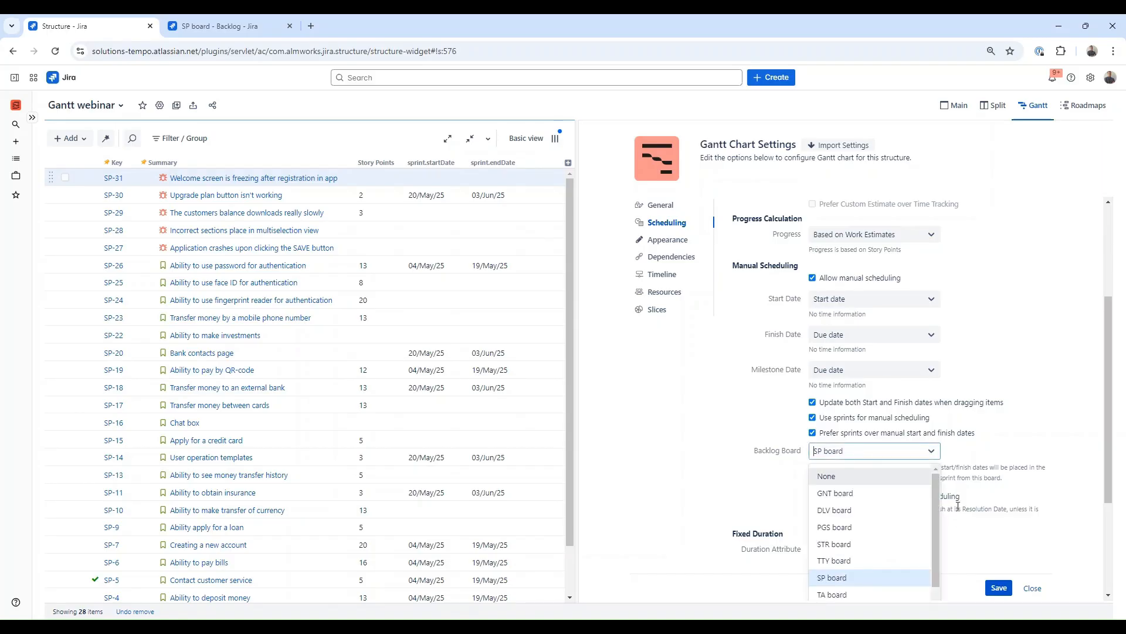
left_click(862, 584)
left_click(998, 587)
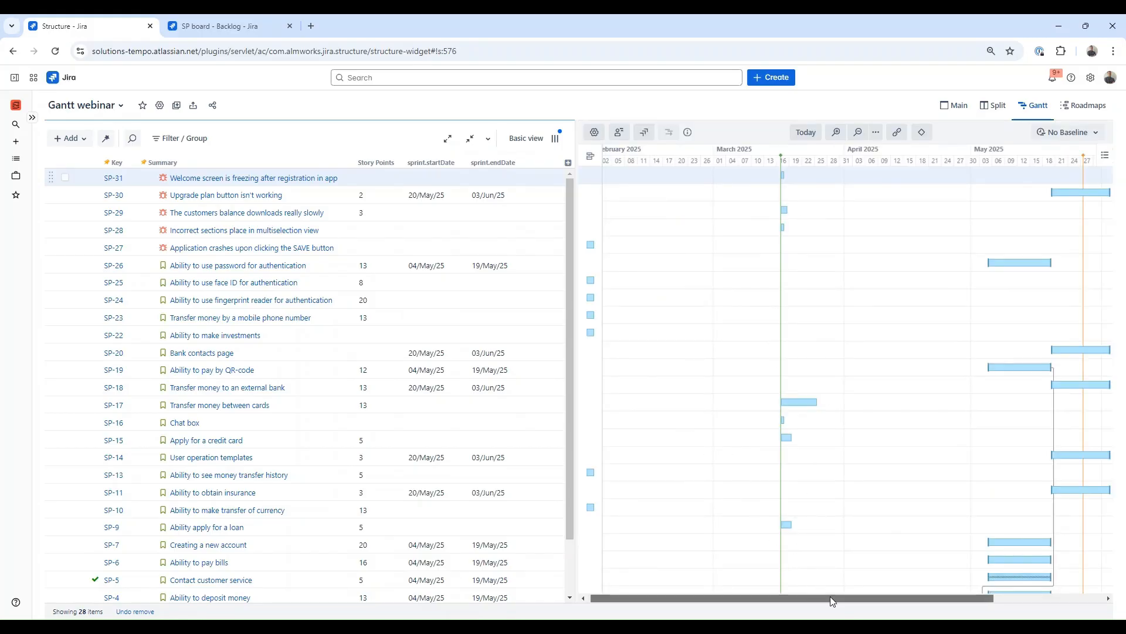
Step: Add a Group generator that groups issues by the Sprint field
mouse_move(829, 598)
left_mouse_down()
mouse_move(873, 599)
mouse_move(841, 599)
left_mouse_up()
left_click_drag(856, 606, 897, 606)
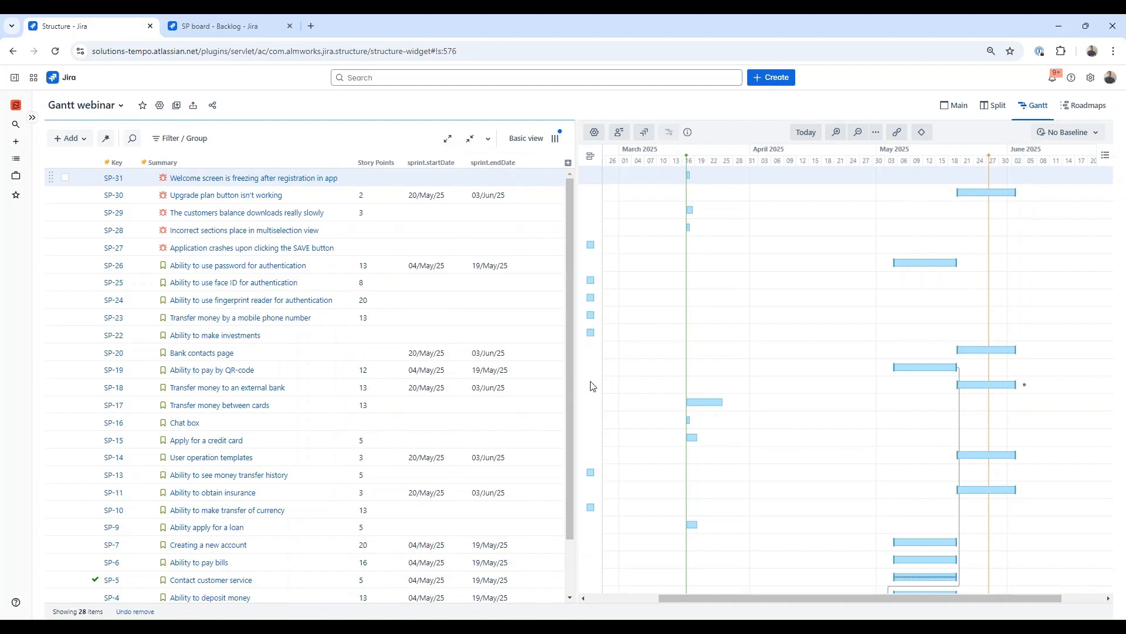
left_click(81, 138)
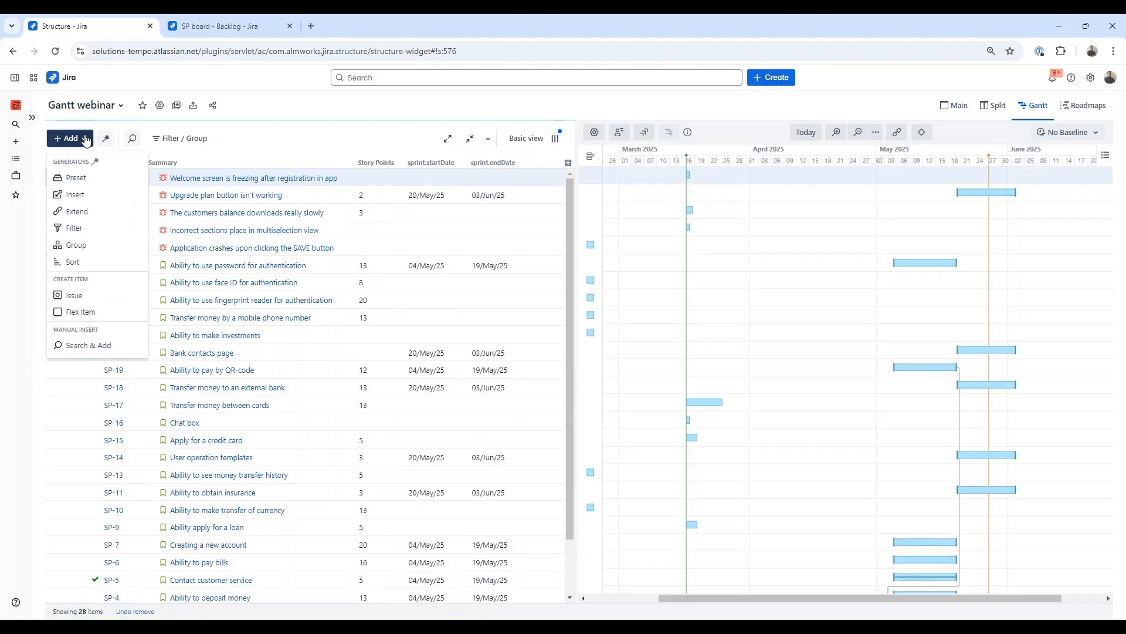
left_click(88, 245)
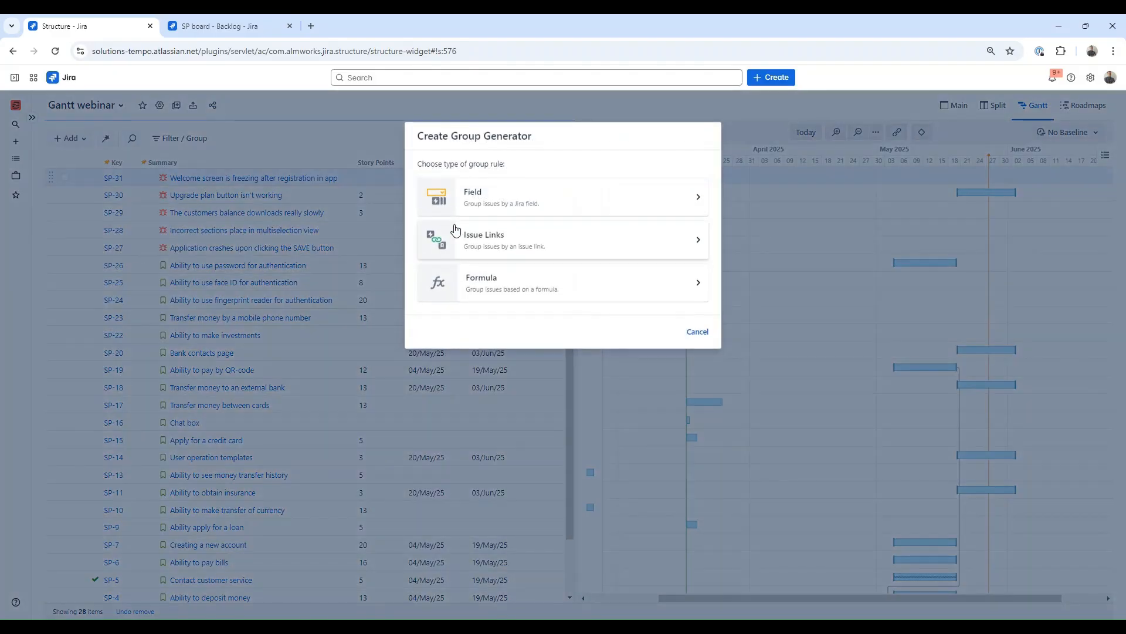
left_click(477, 200)
left_click(495, 197)
type("spr")
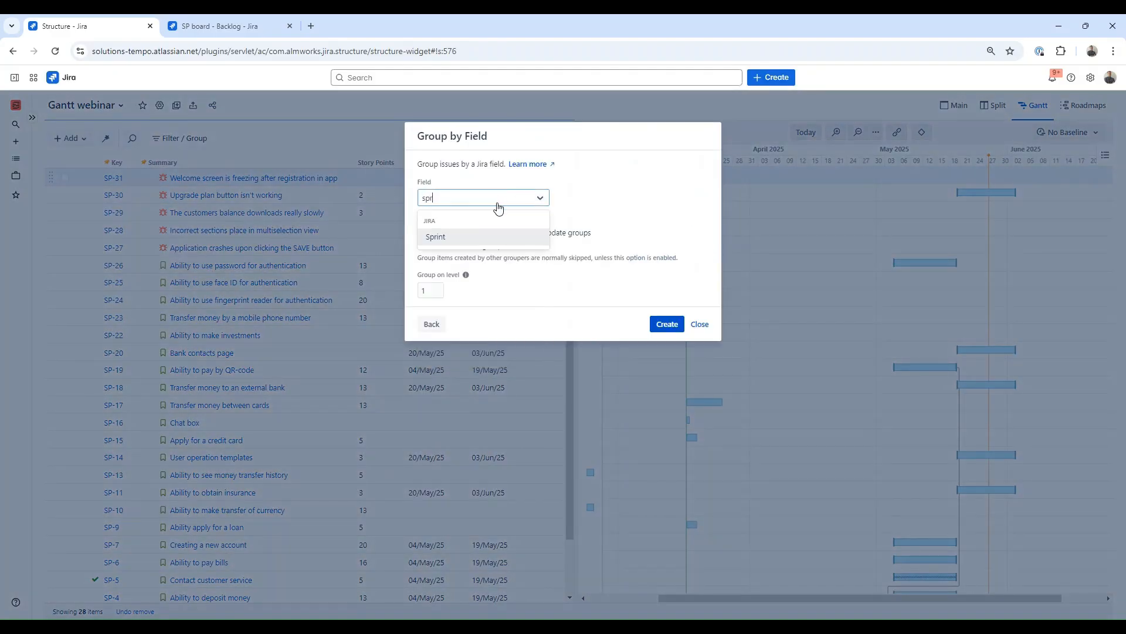
left_click(495, 237)
left_click(667, 324)
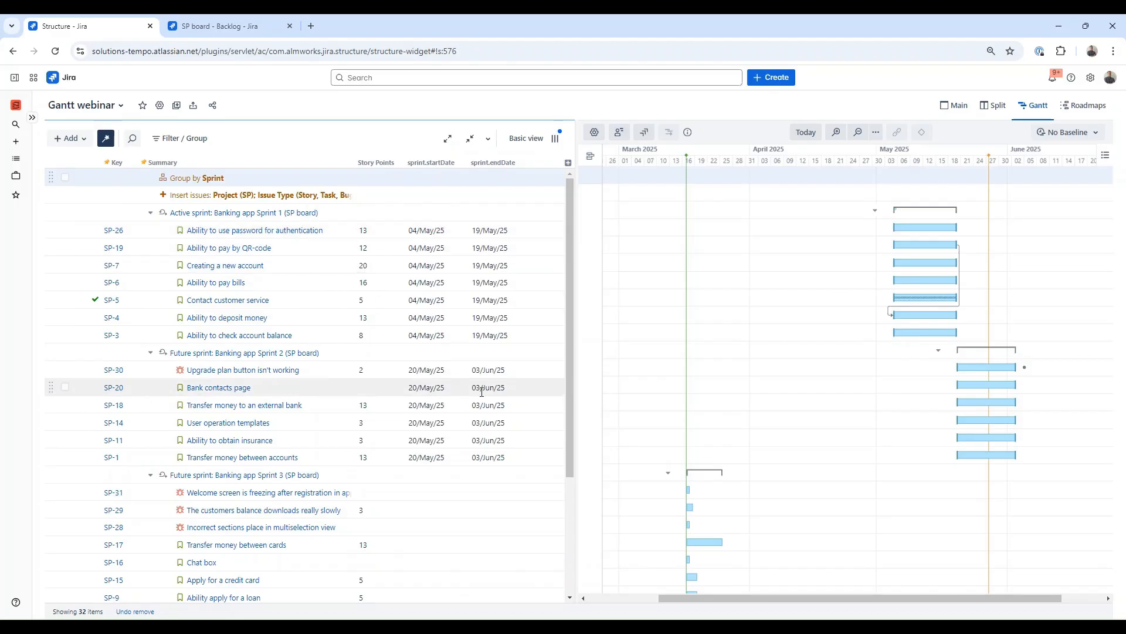
Step: Enable Use custom dates for future sprints, instead of Jira dates in the scheduling settings and save
scroll(689, 403, "down", 2)
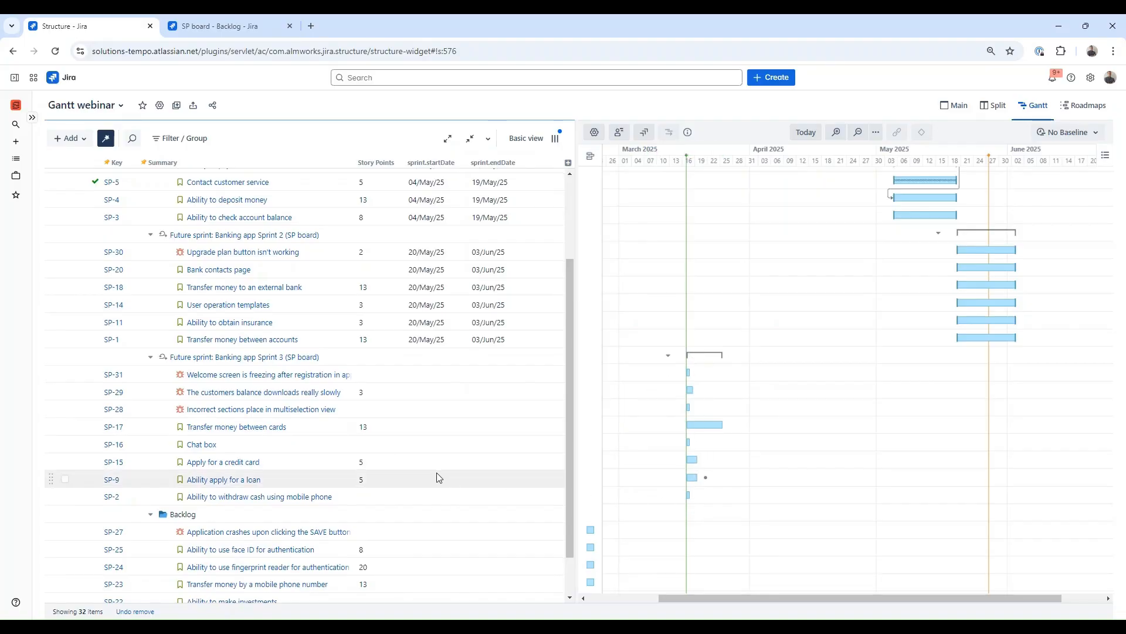
scroll(436, 473, "down", 2)
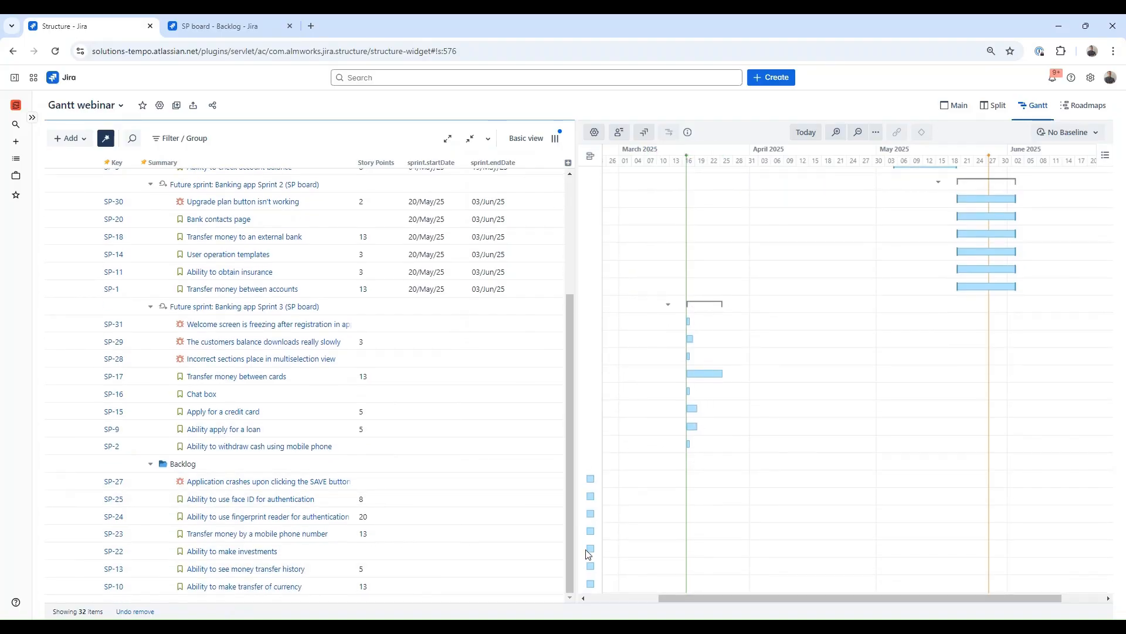
scroll(740, 503, "up", 3)
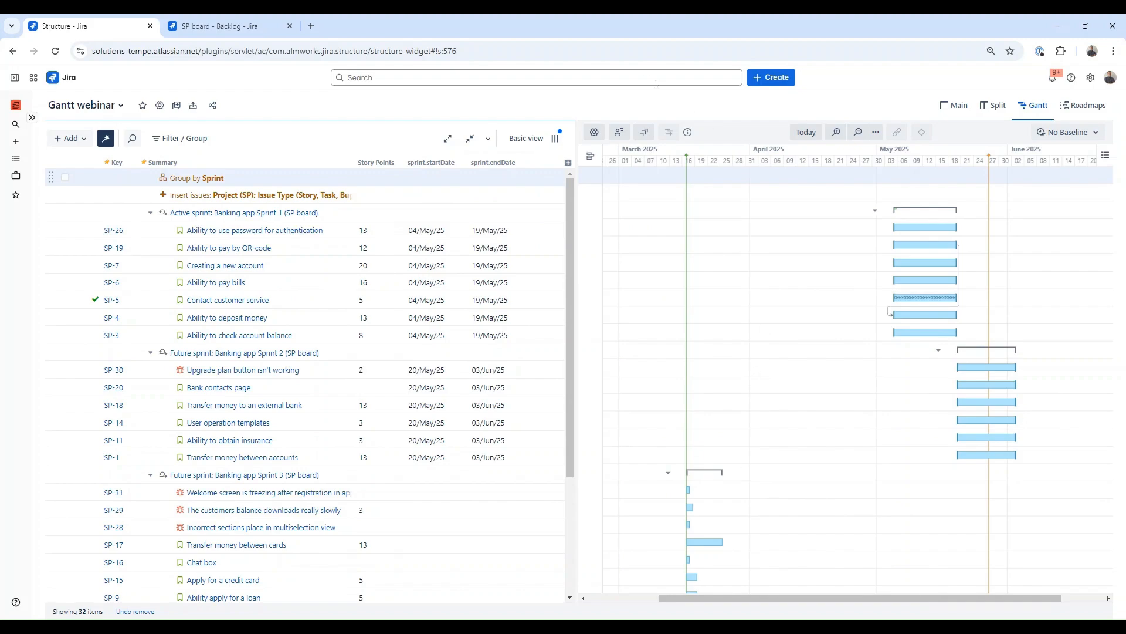
left_click(592, 133)
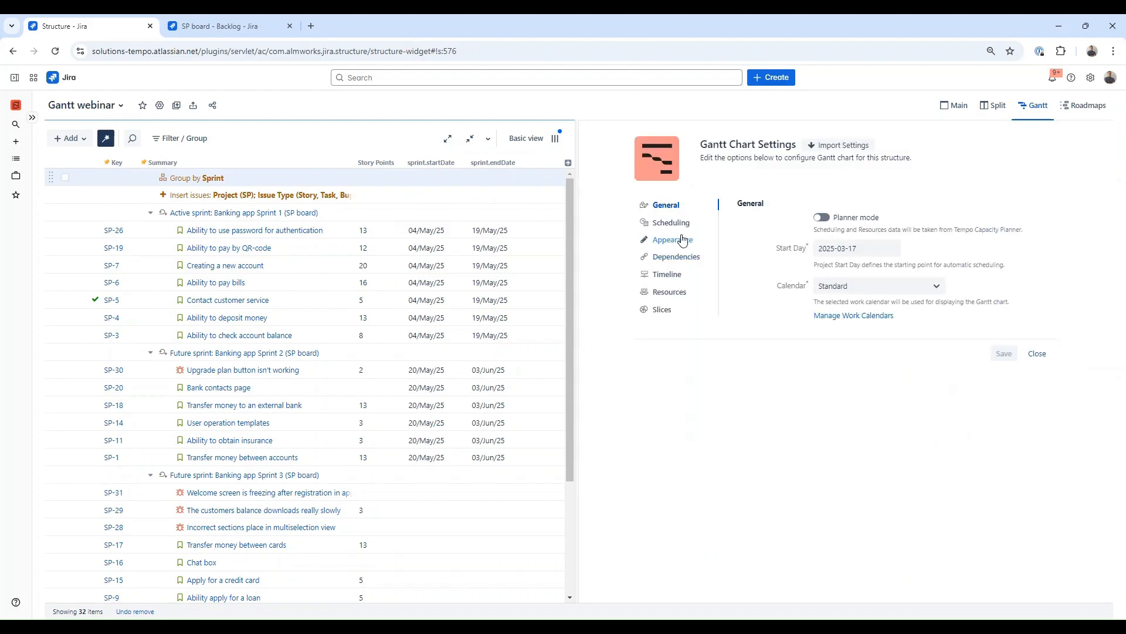
left_click(679, 225)
scroll(845, 457, "down", 6)
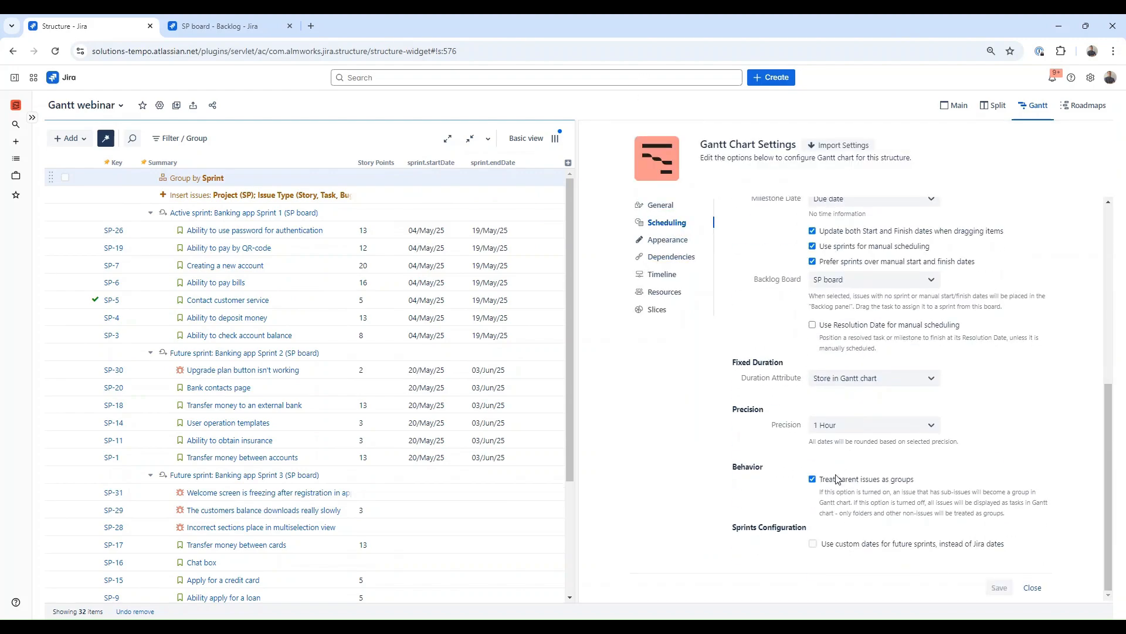
left_click(814, 543)
scroll(834, 543, "down", 1)
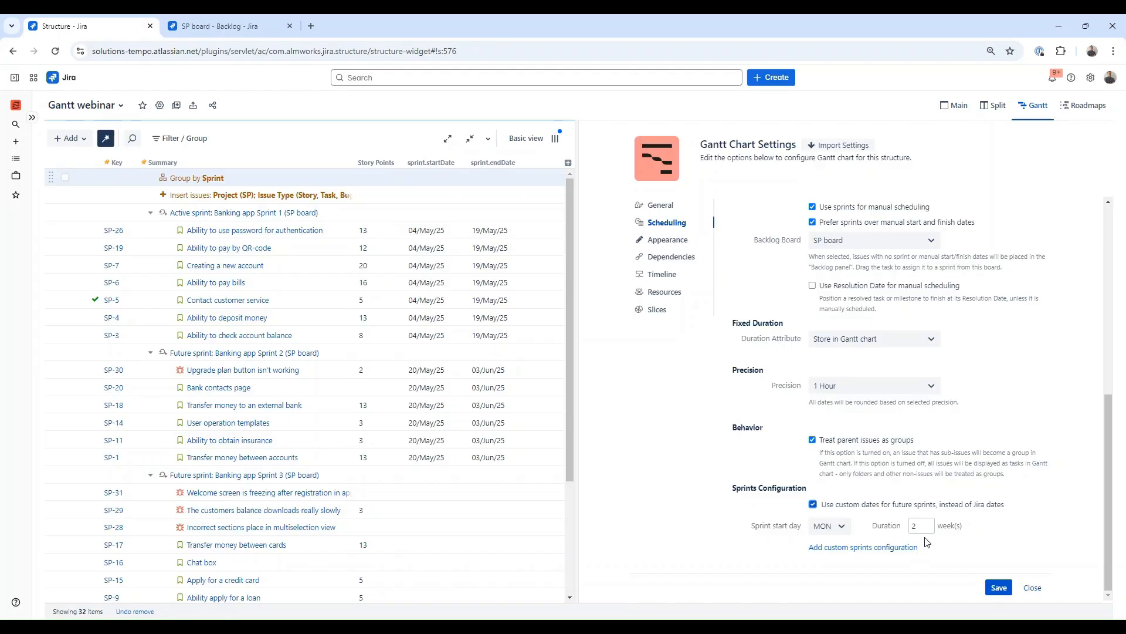
left_click(999, 587)
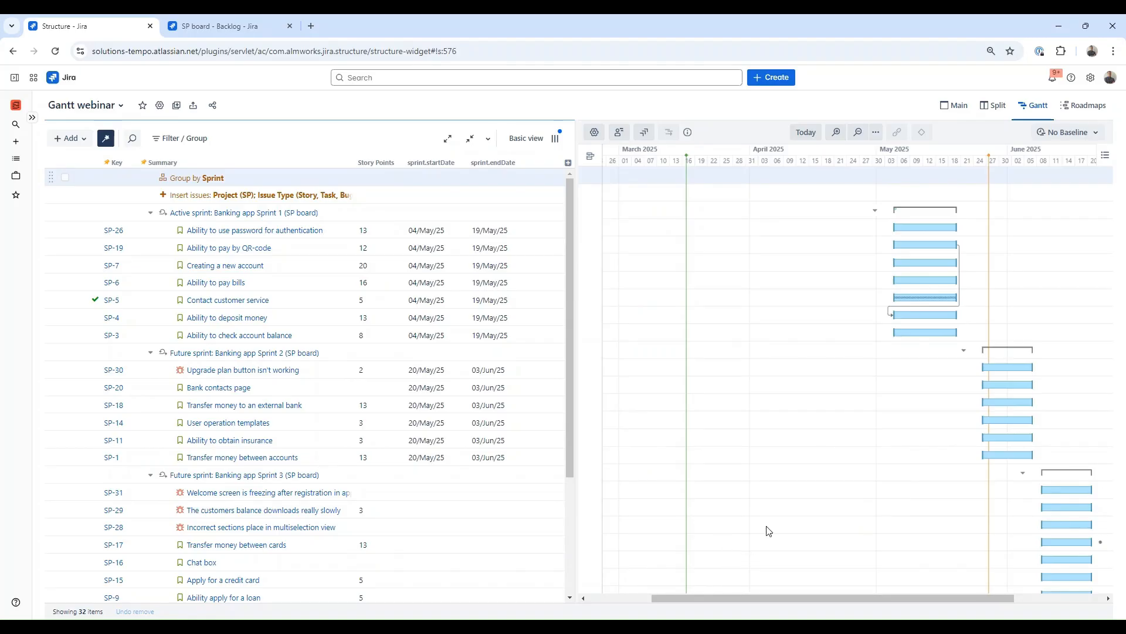
Step: Move the Application crashes upon clicking the SAVE button backlog issue into Banking app Sprint 3
scroll(1058, 520, "down", 2)
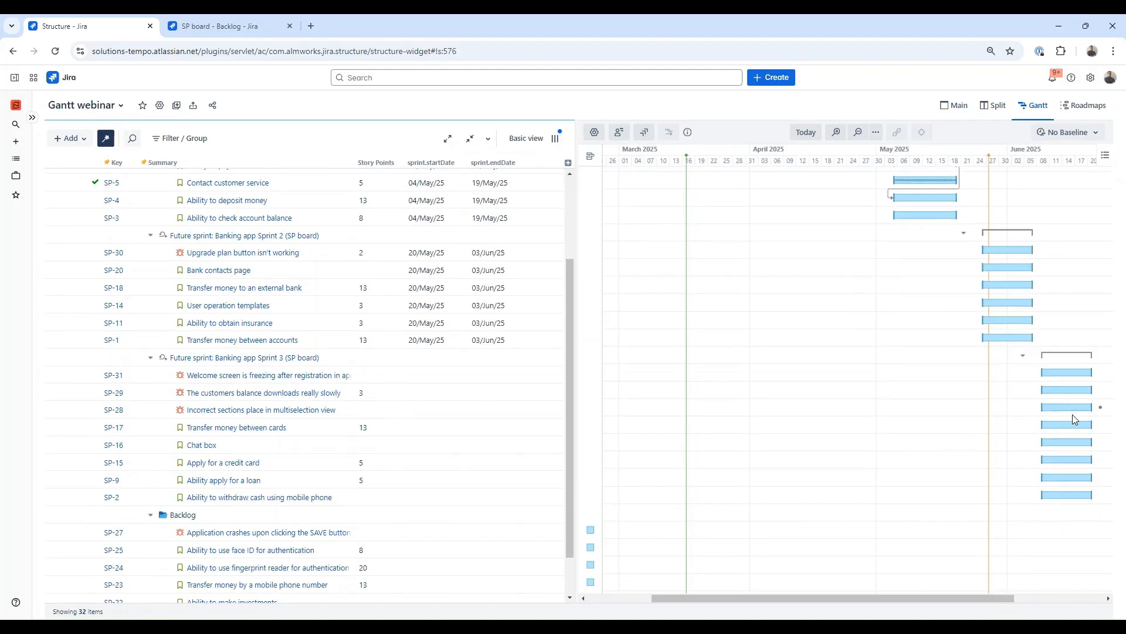
scroll(1074, 418, "down", 1)
scroll(1074, 418, "up", 3)
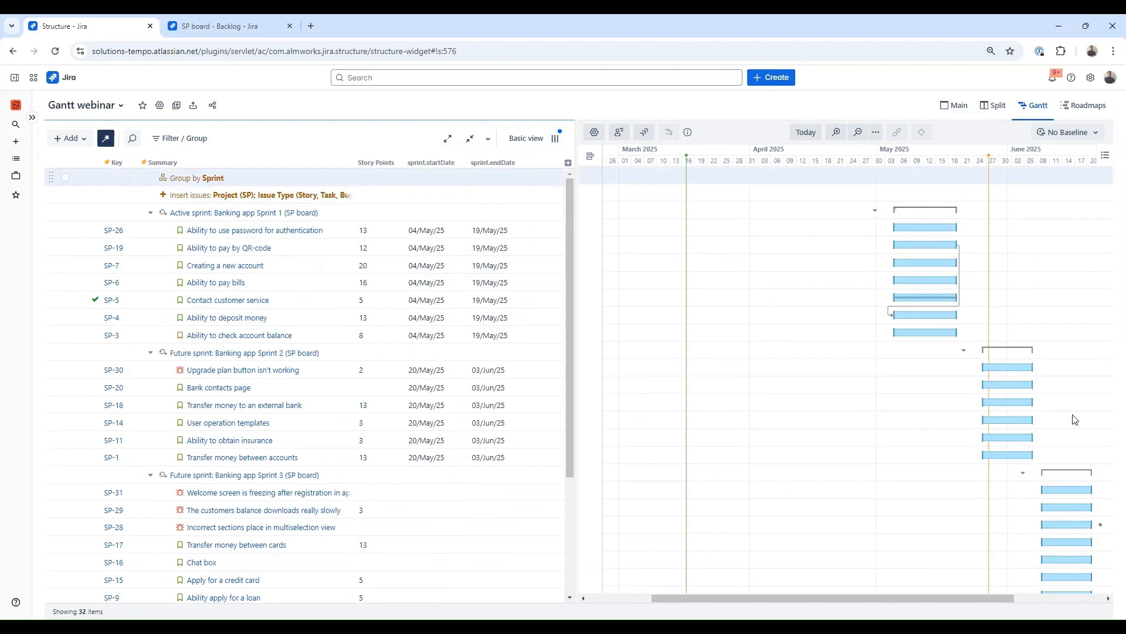
left_click_drag(928, 599, 950, 610)
scroll(930, 440, "down", 2)
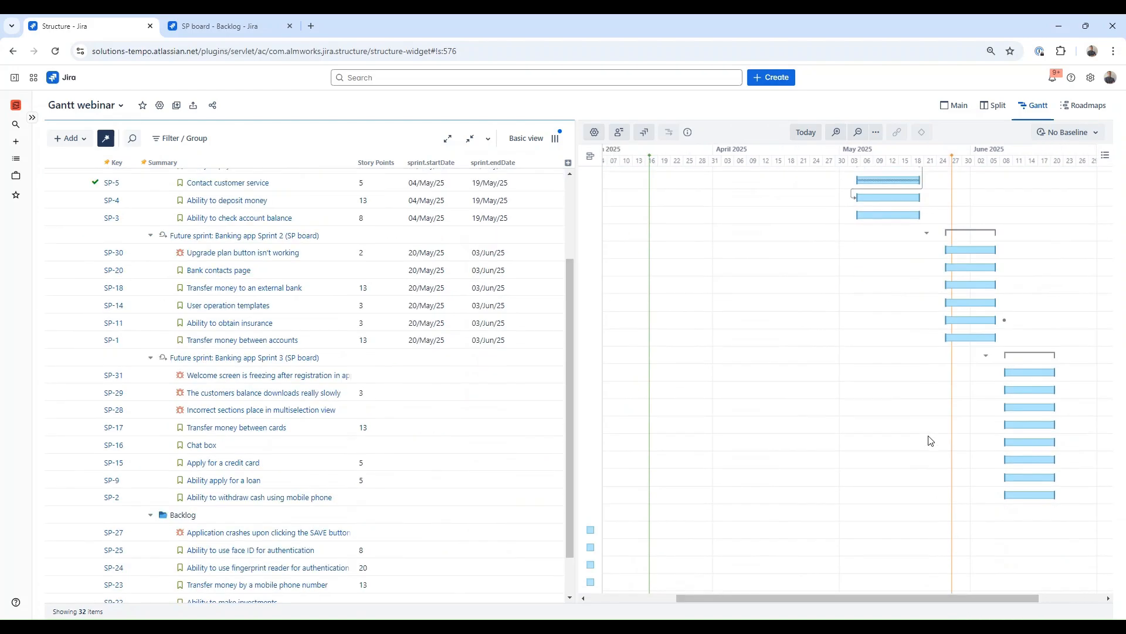
scroll(929, 441, "down", 1)
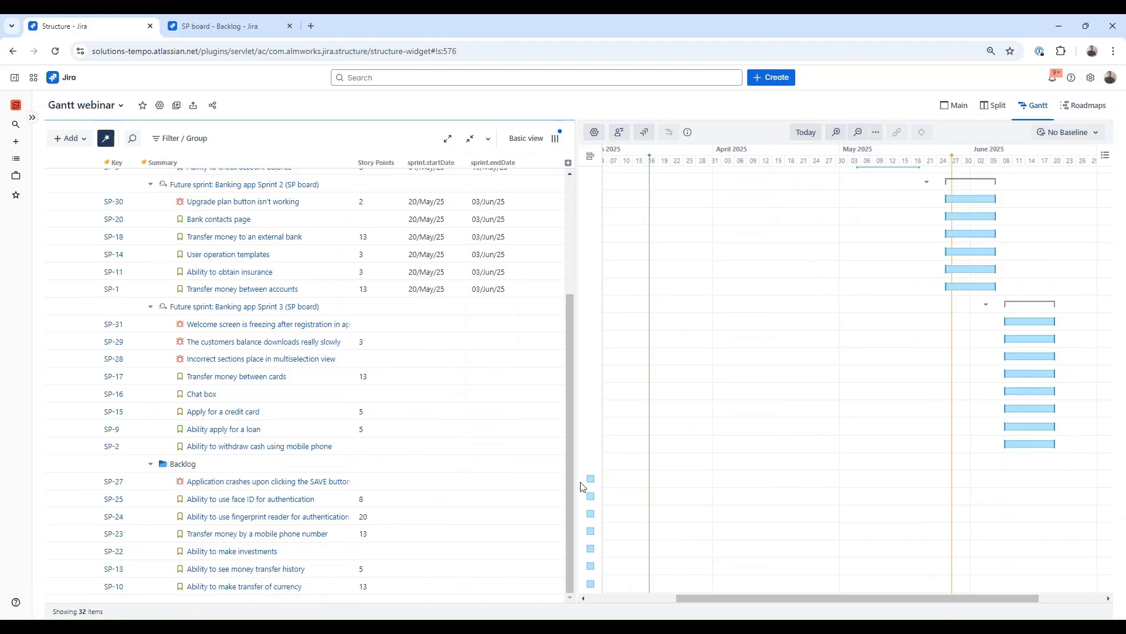
left_click_drag(592, 484, 1005, 478)
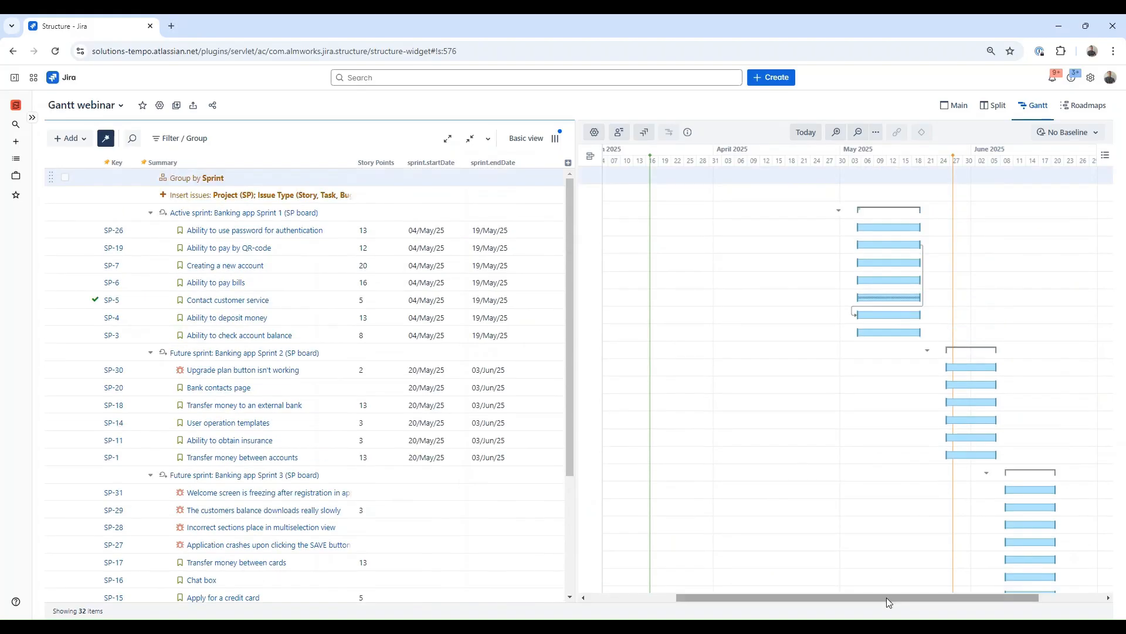
Step: Add a purple chart marker named Version 1 on 2025-04-21
left_click_drag(886, 598, 956, 598)
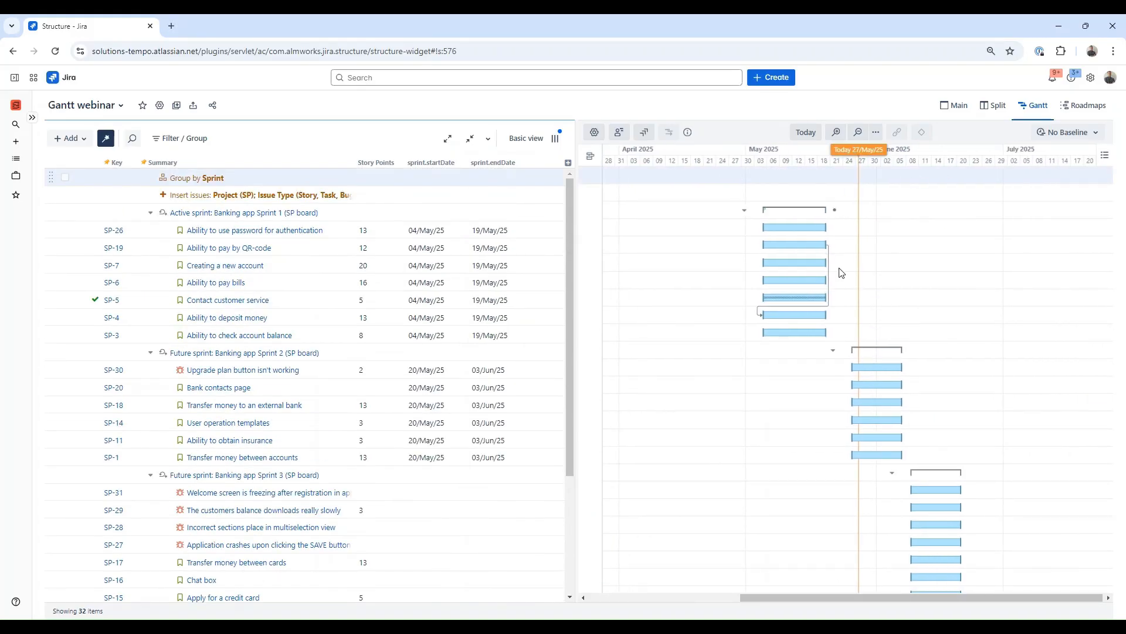
mouse_move(885, 600)
left_mouse_down()
mouse_move(820, 608)
mouse_move(890, 612)
left_mouse_up()
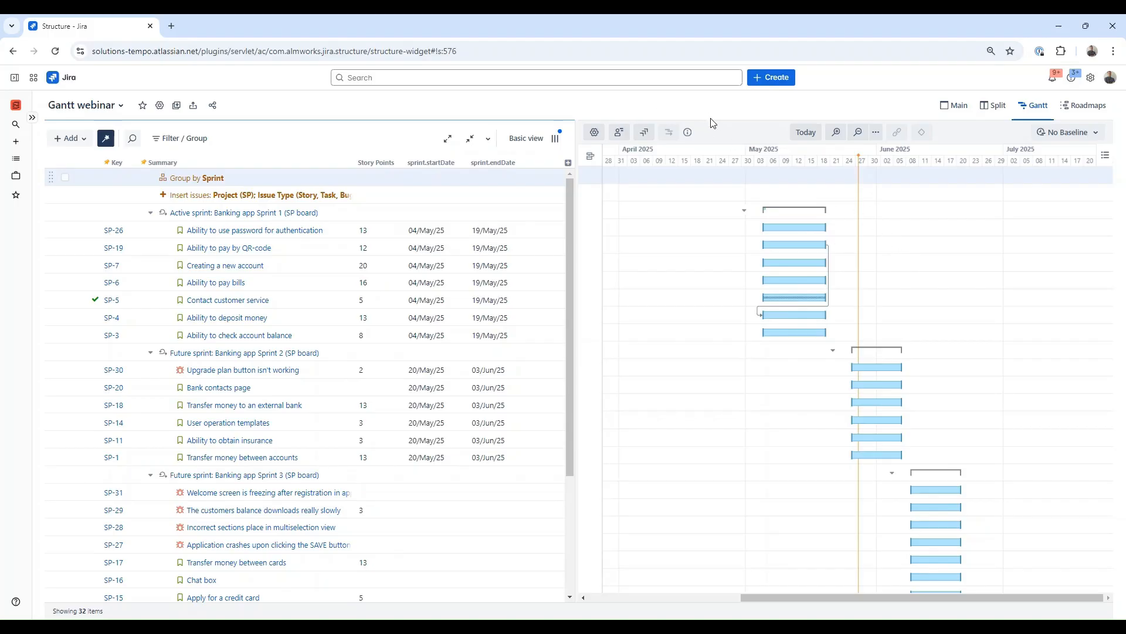
left_click(713, 169)
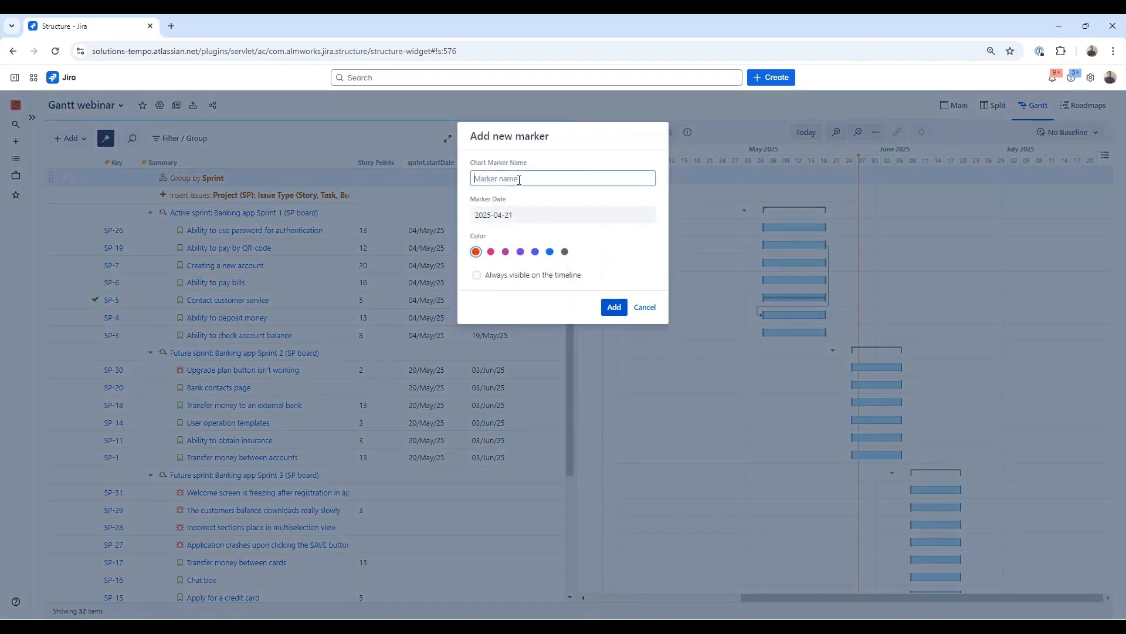
type("Version 1")
left_click(506, 252)
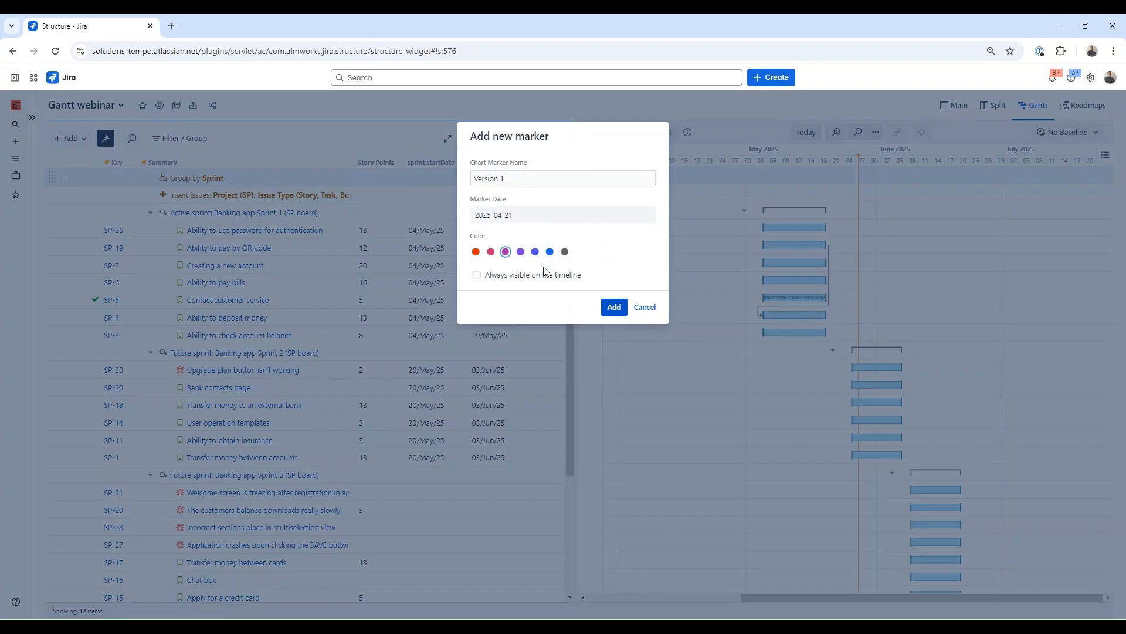
left_click(613, 307)
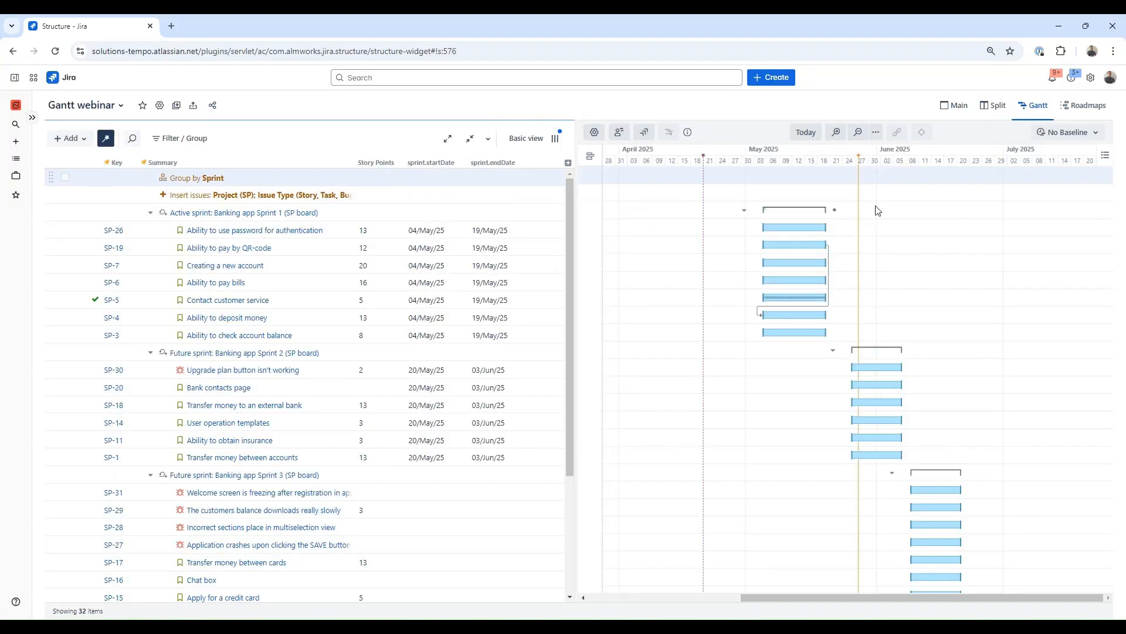
Step: Add a blue chart marker named Version 2 on 2025-06-20, always visible on the timeline
left_click(966, 163)
type("Version 2")
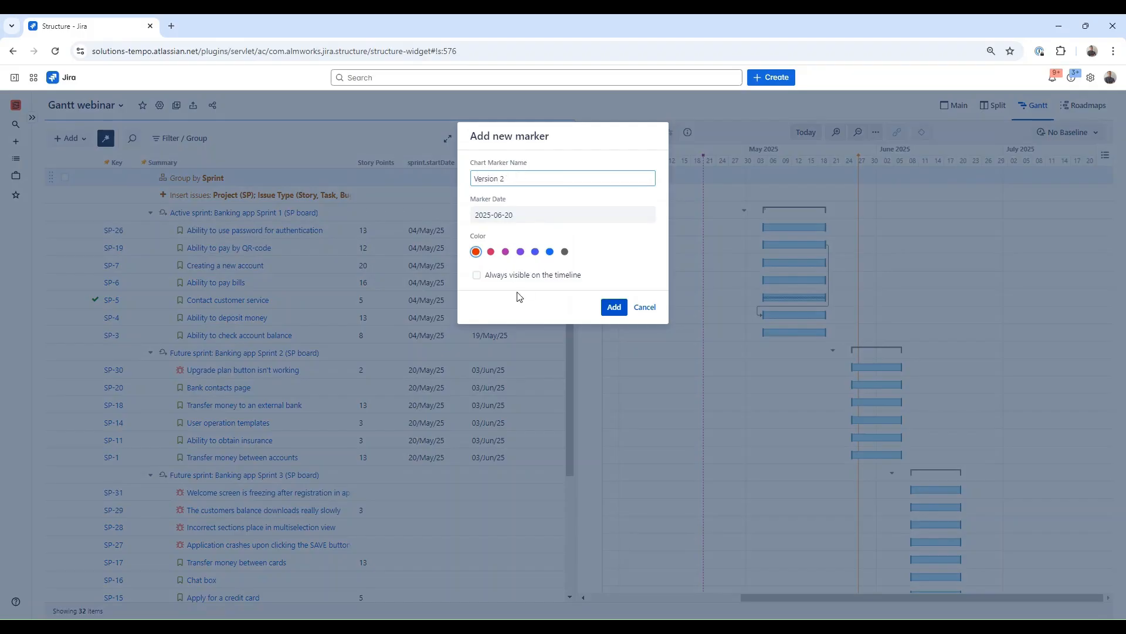
left_click(535, 252)
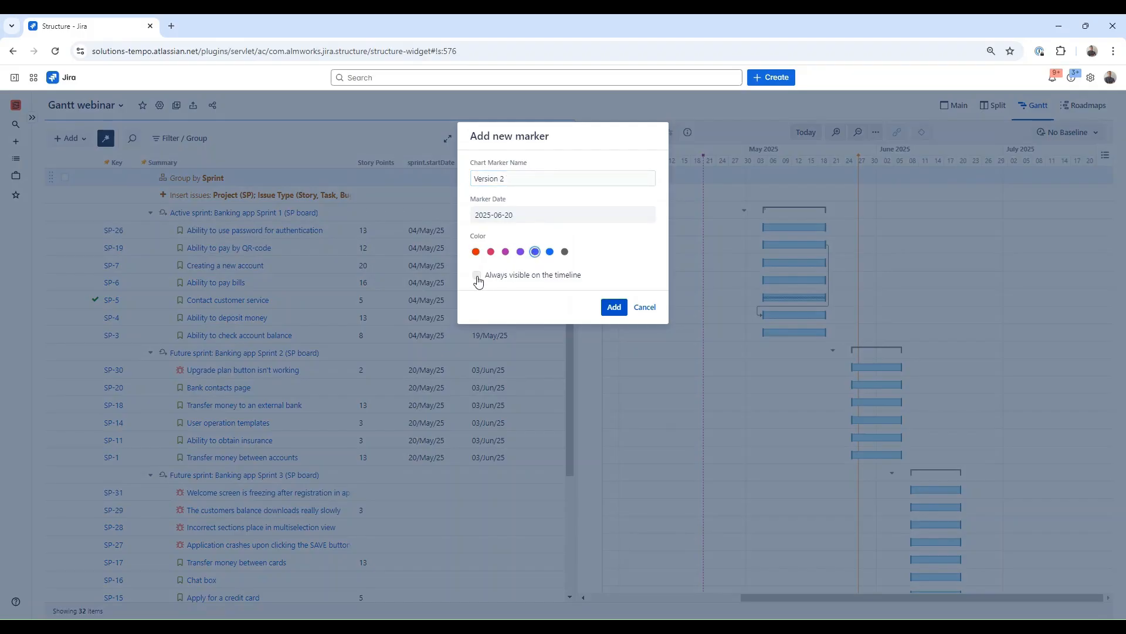
left_click(476, 275)
left_click(614, 307)
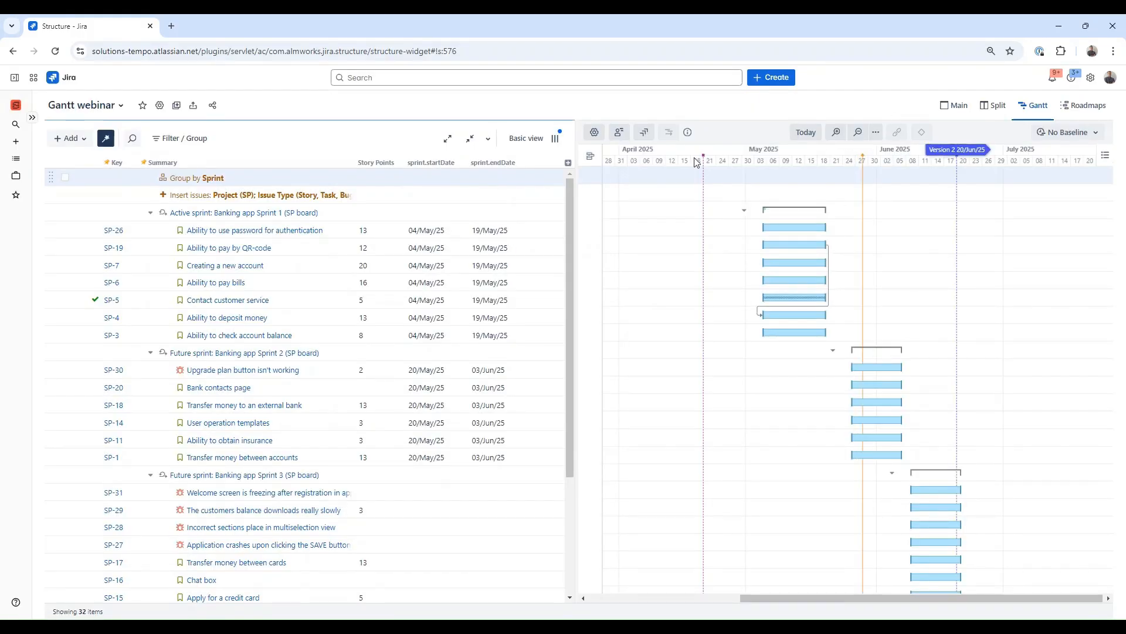
Step: Move the Version 1 chart marker to 28 April, then delete that marker
left_click_drag(678, 151, 708, 151)
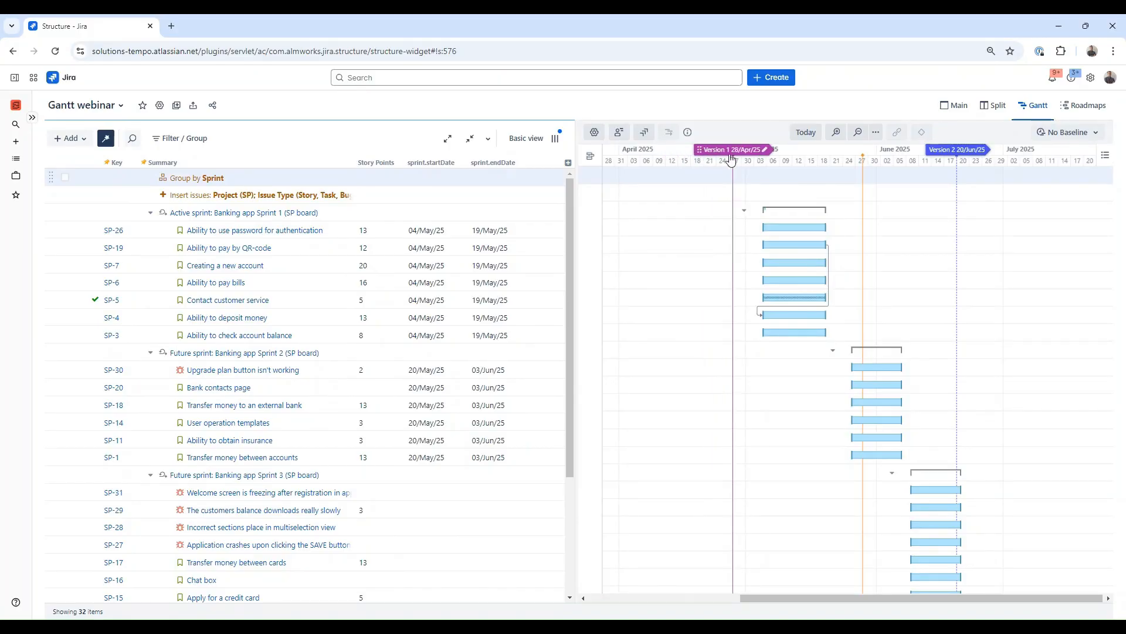
left_click(764, 151)
left_click(517, 307)
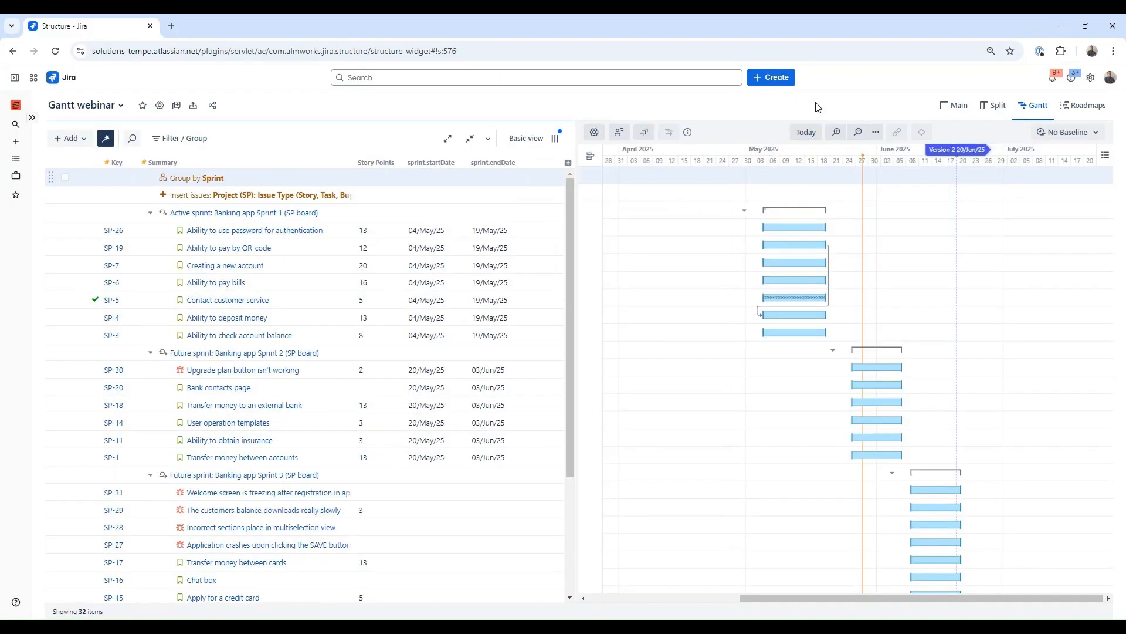
Step: Toggle the Chart Markers display option off and back on in the chart view options
left_click(1105, 155)
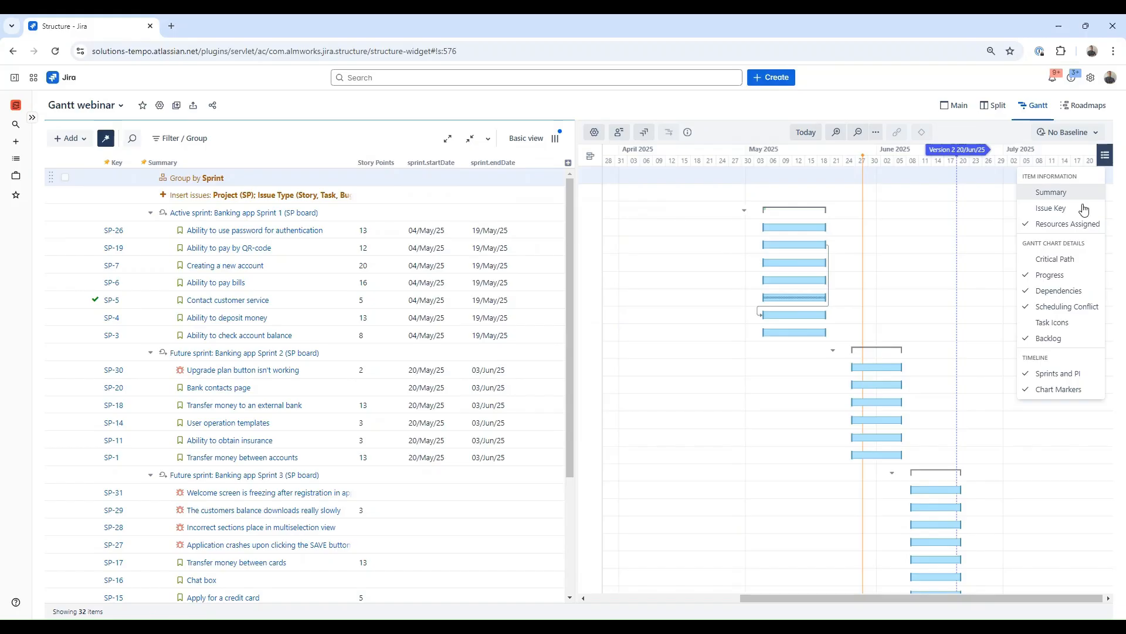
left_click(1047, 395)
left_click(1048, 394)
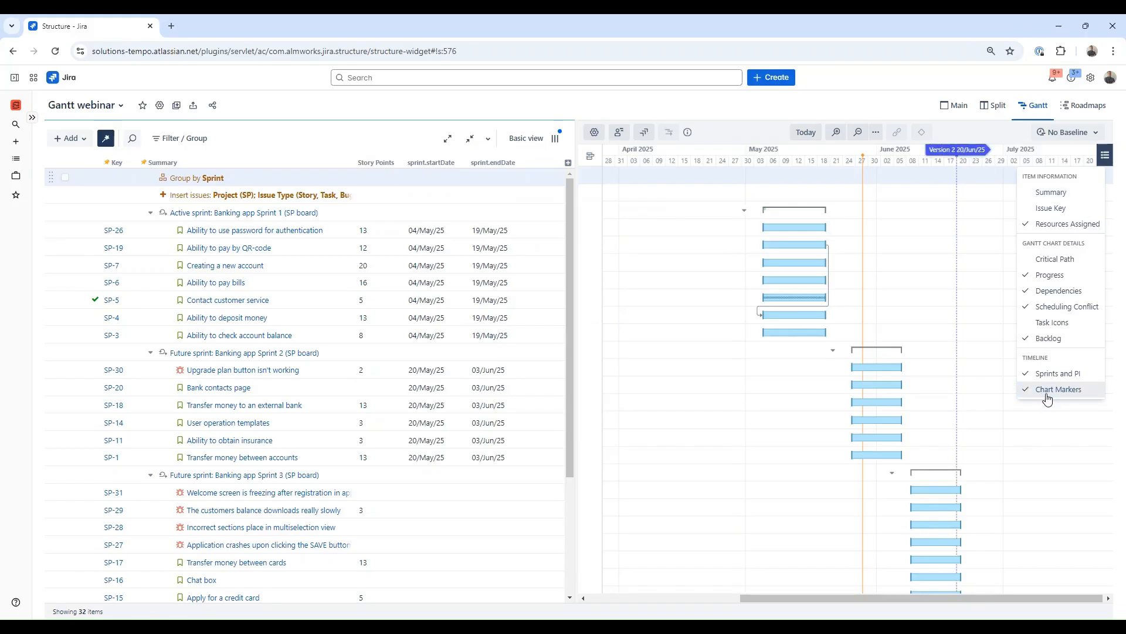
left_click(907, 122)
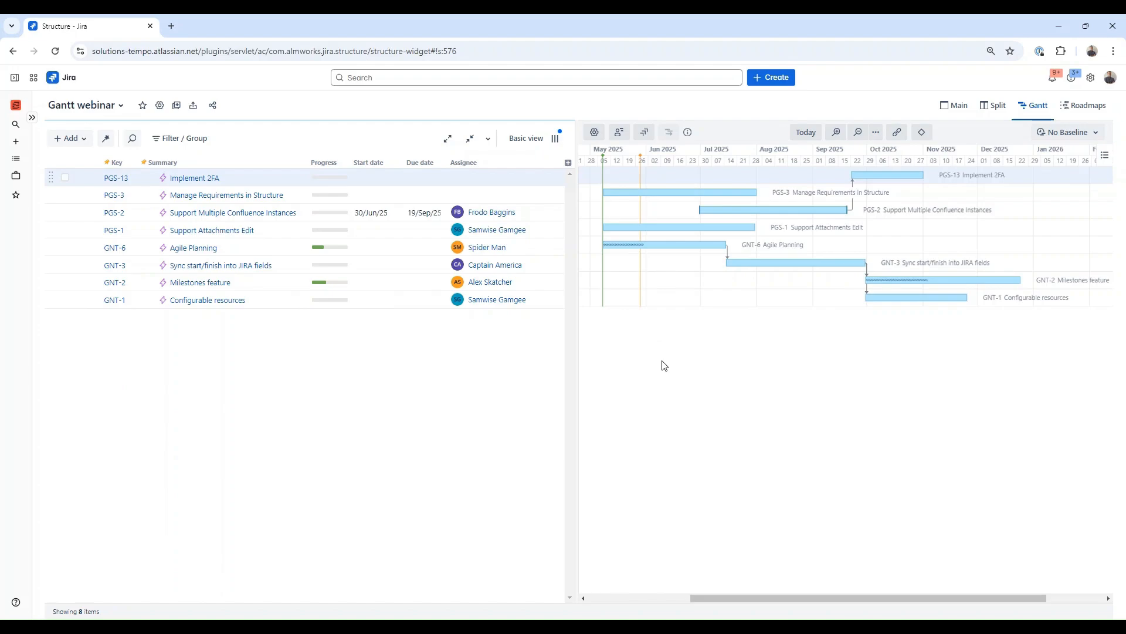
Step: Open the Gantt chart settings and review the Progress calculation options in the Scheduling section
left_click(594, 132)
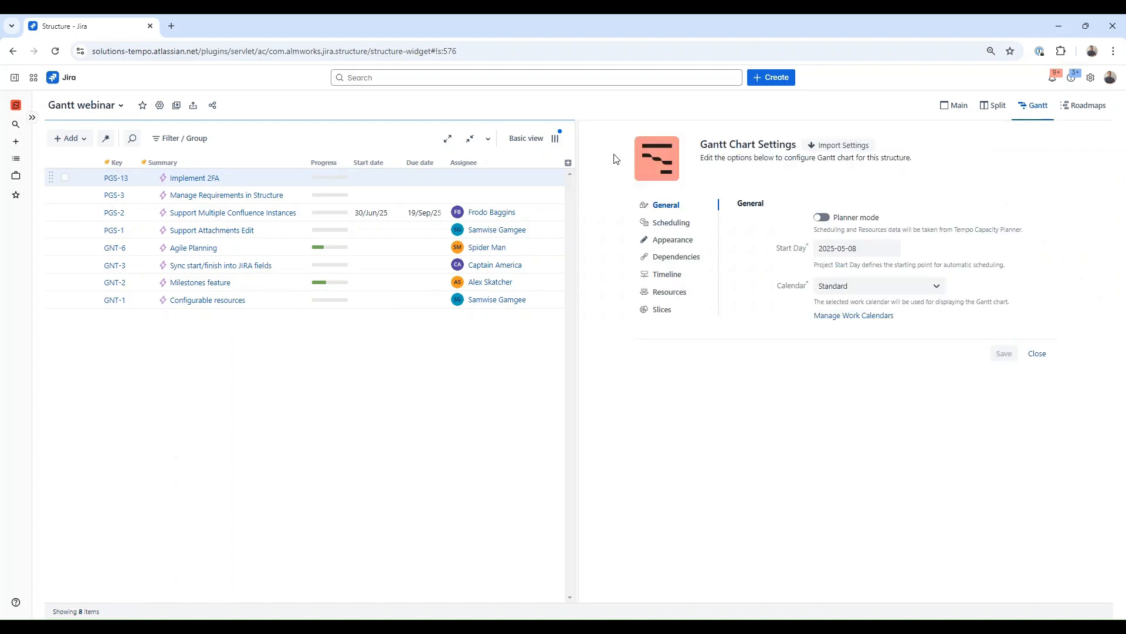
left_click(669, 224)
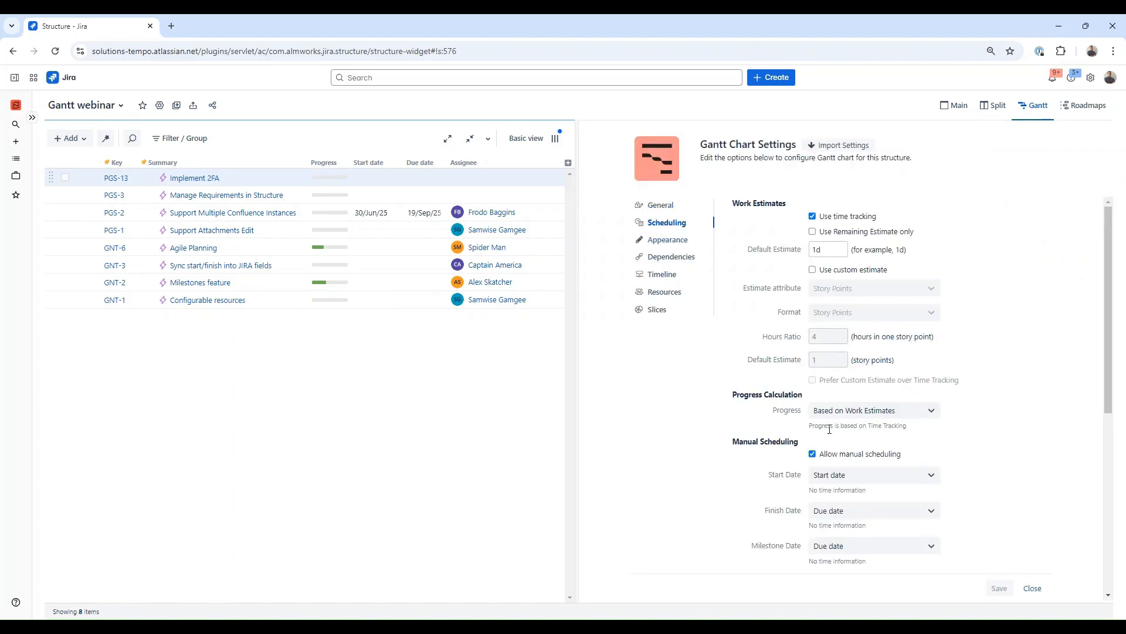
left_click(934, 413)
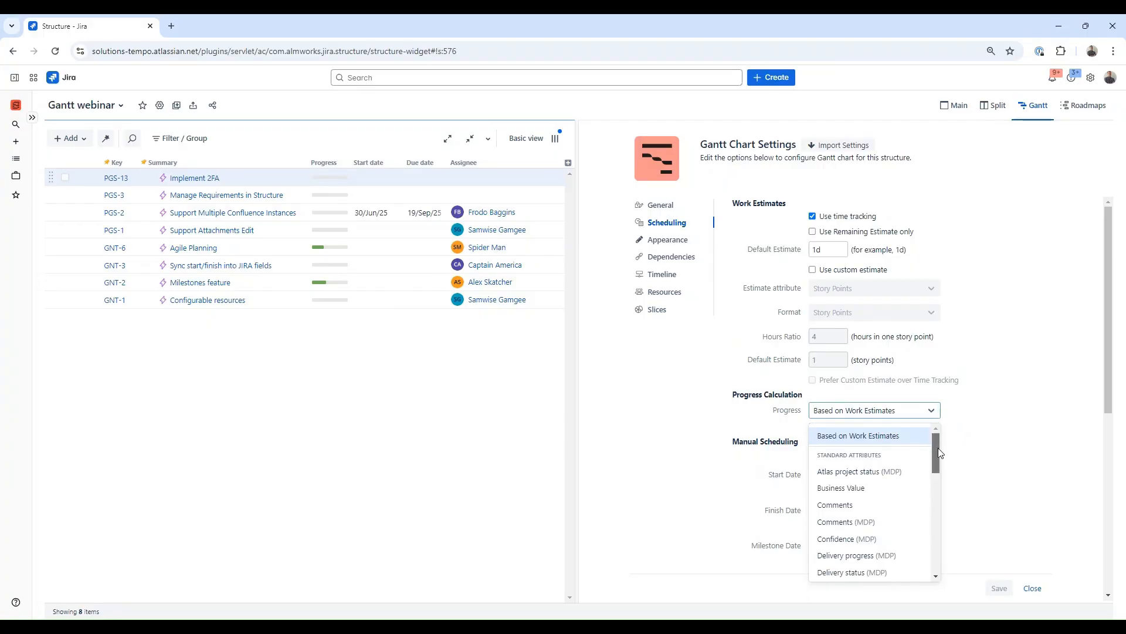
left_click_drag(938, 449, 934, 546)
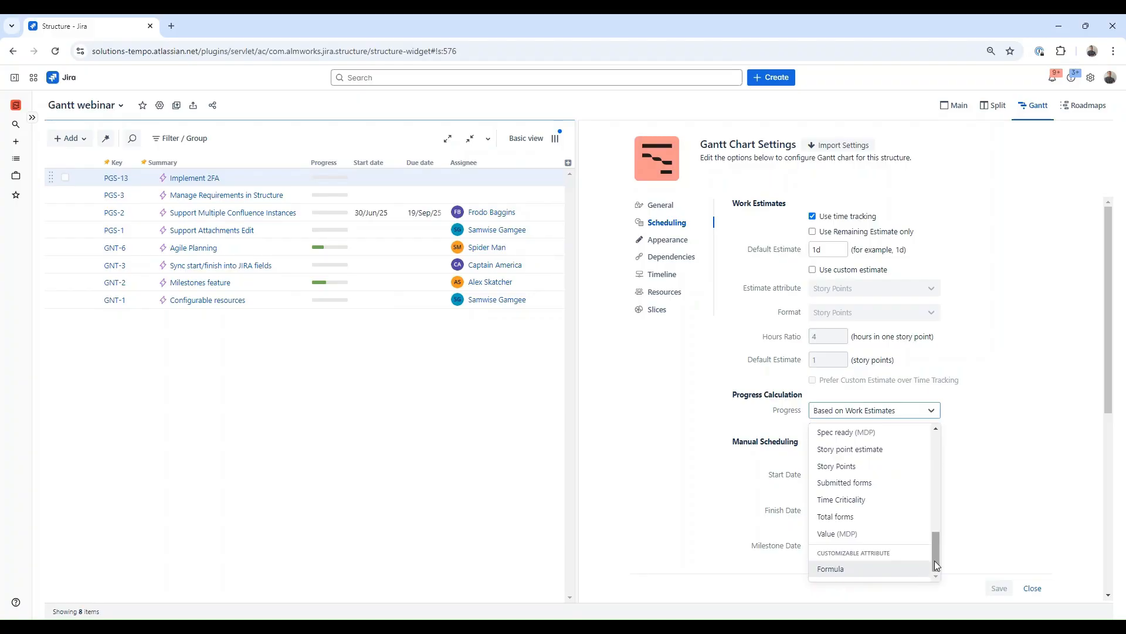
left_click_drag(935, 564, 953, 445)
left_click(985, 444)
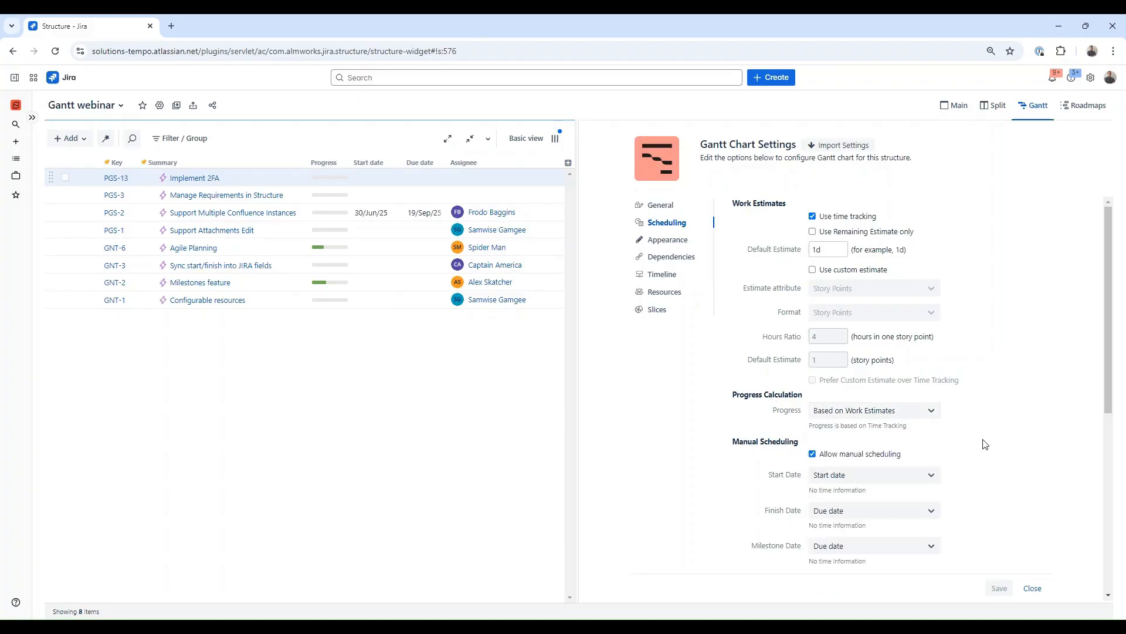
Step: Turn on Bold mode and set the bar color to teal in the Appearance settings, then save
left_click(673, 244)
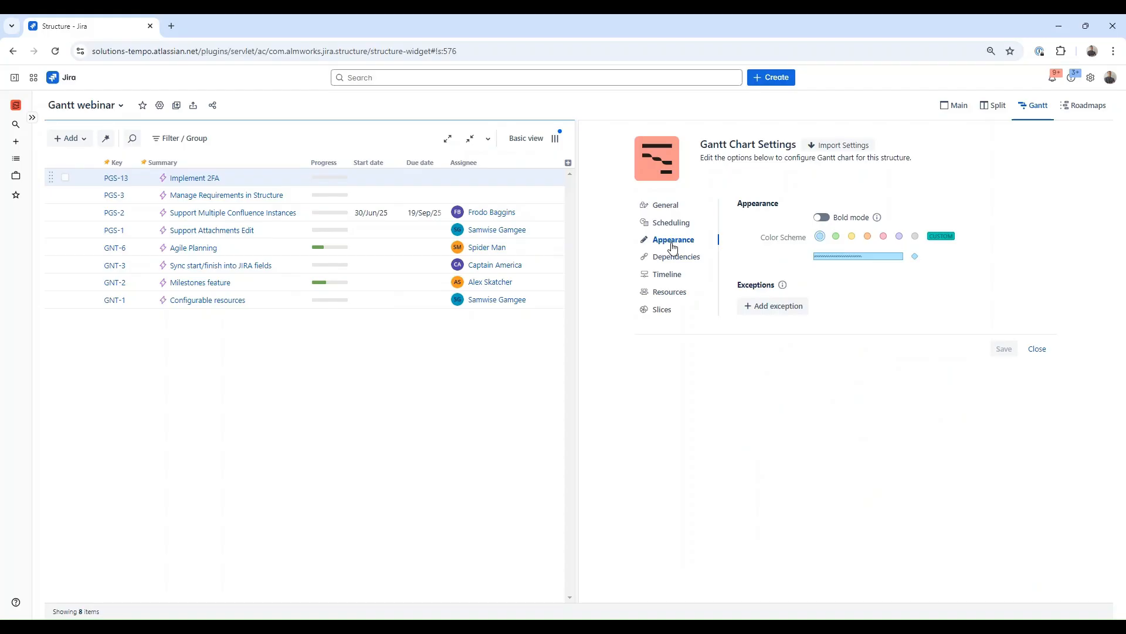
left_click(822, 217)
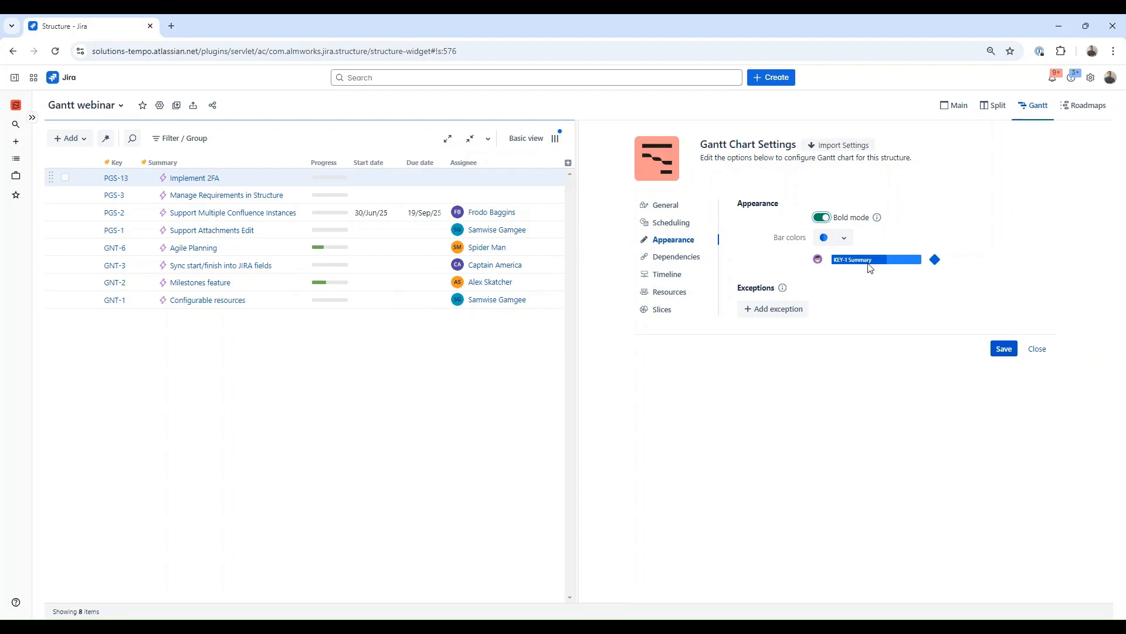
left_click(843, 238)
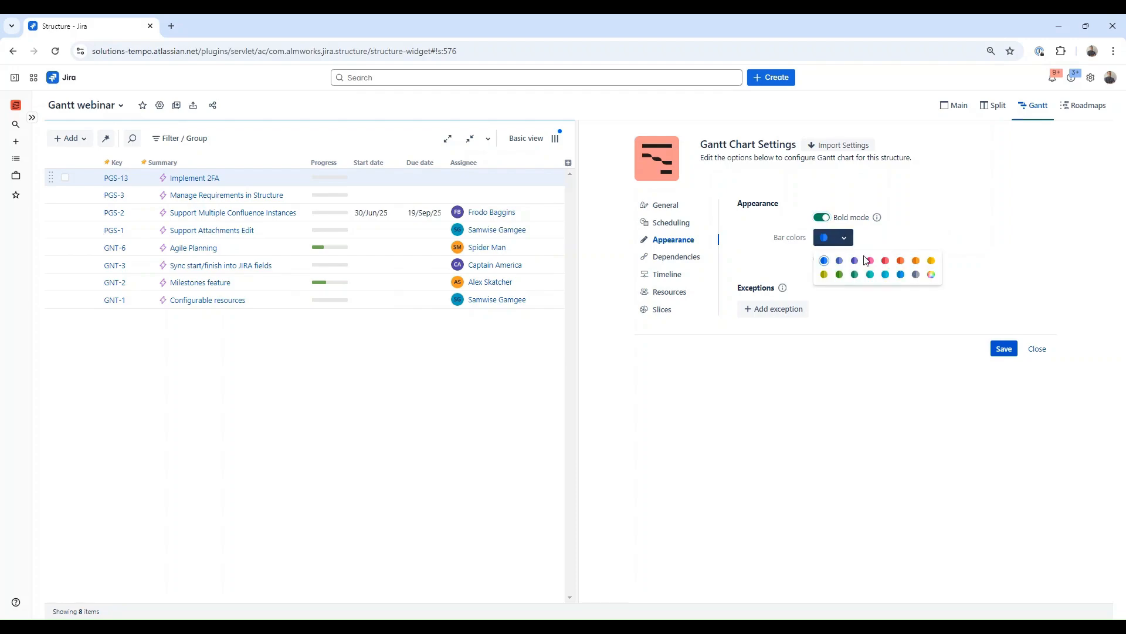
left_click(871, 275)
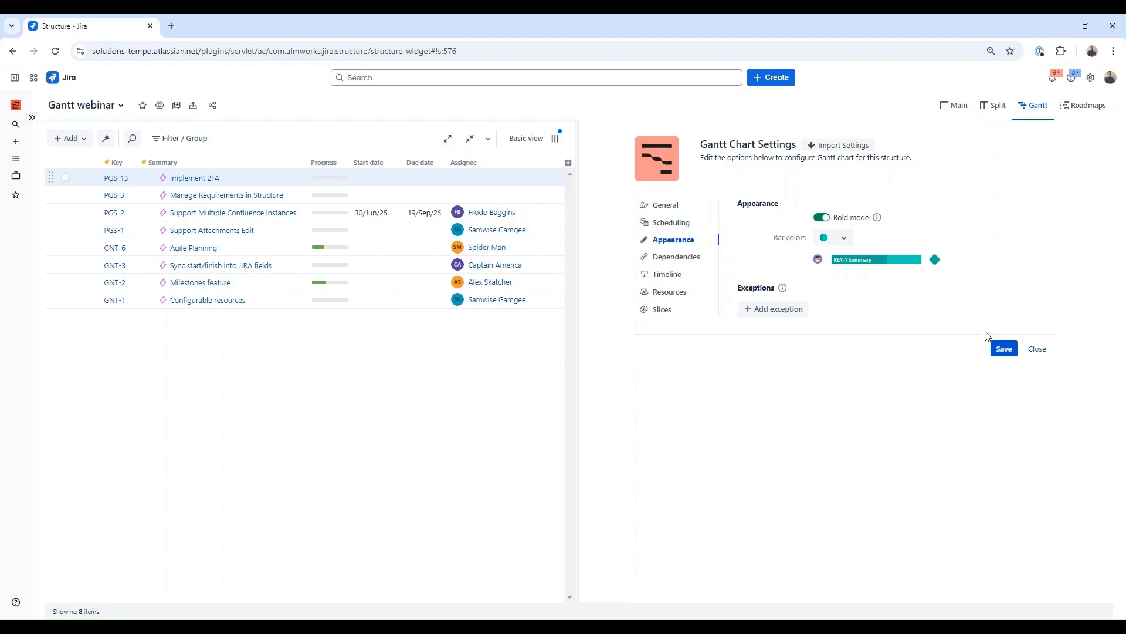
left_click(1003, 350)
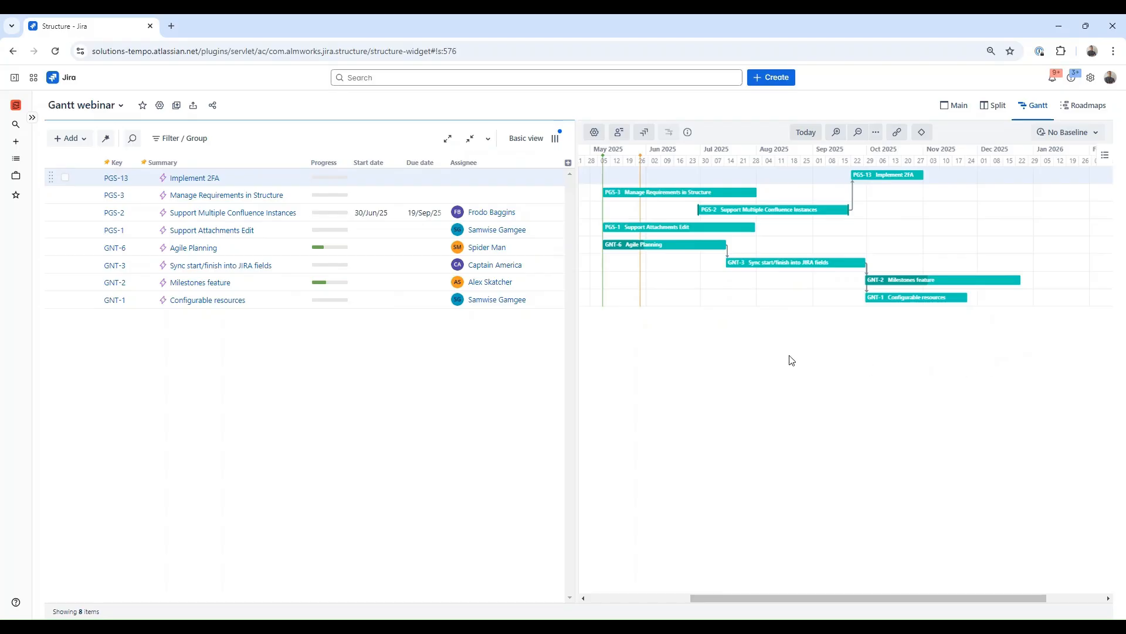
Step: Add an Appearance exception and switch its condition type to JQL
left_click(595, 132)
left_click(673, 240)
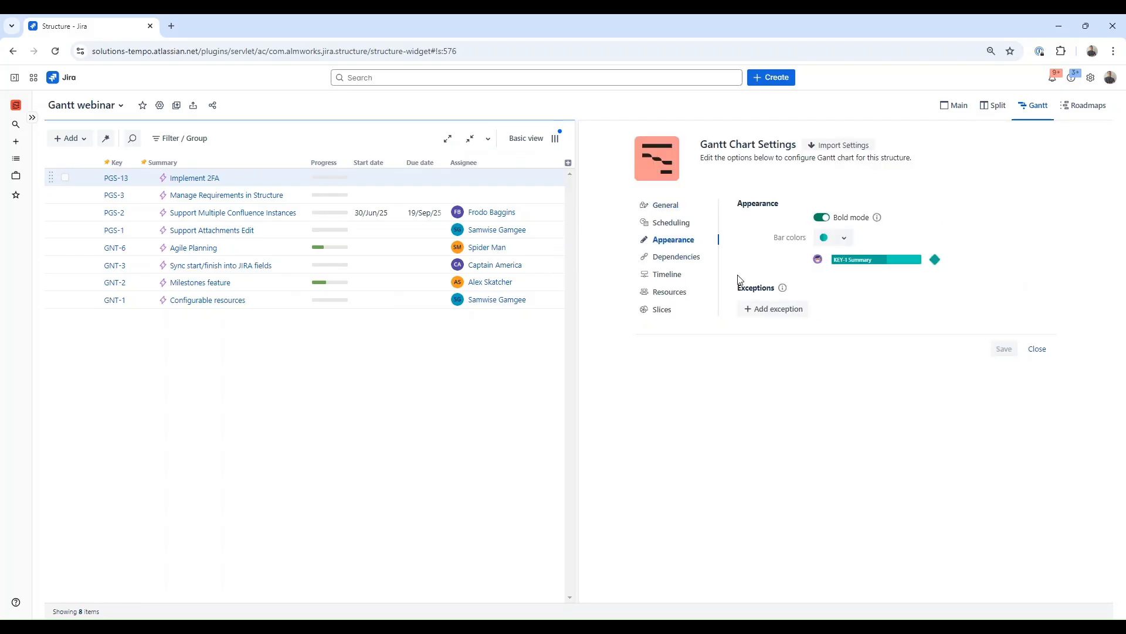
left_click(769, 312)
left_click(840, 310)
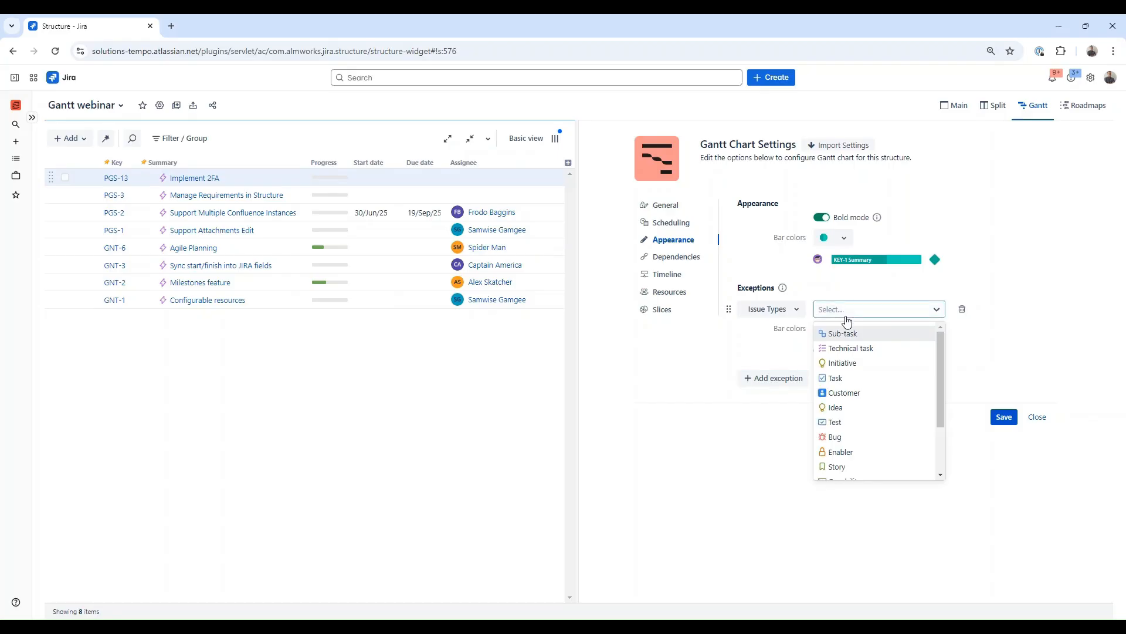
left_click(845, 293)
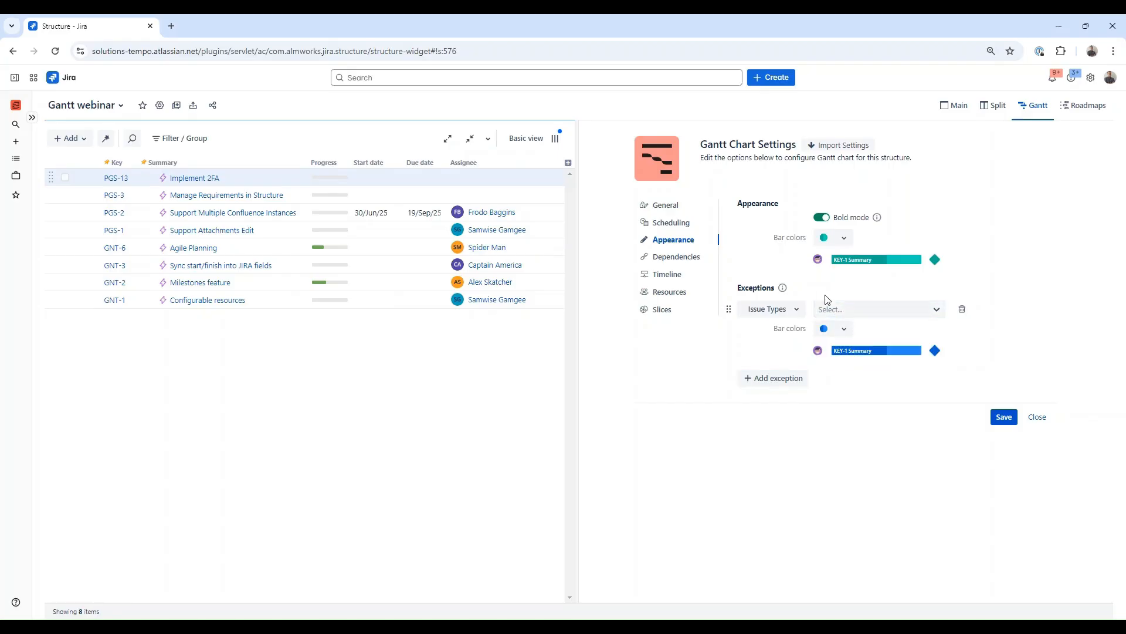
left_click(800, 310)
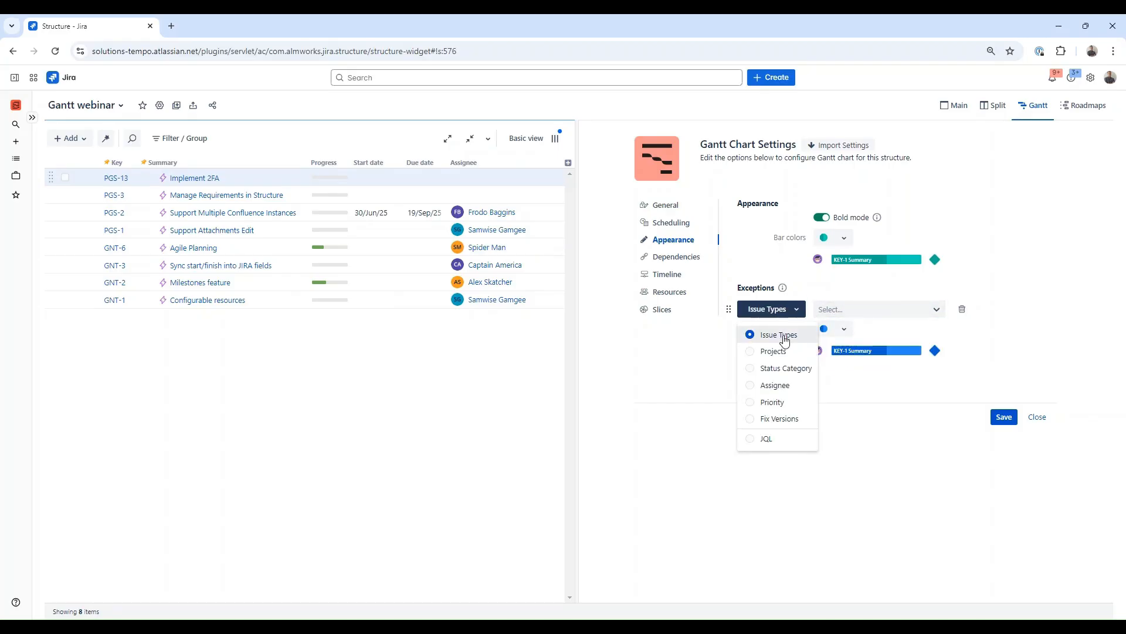
left_click(775, 442)
Step: Set the exception's JQL to status = "In Progress" with an amber bar color, then save
left_click(859, 321)
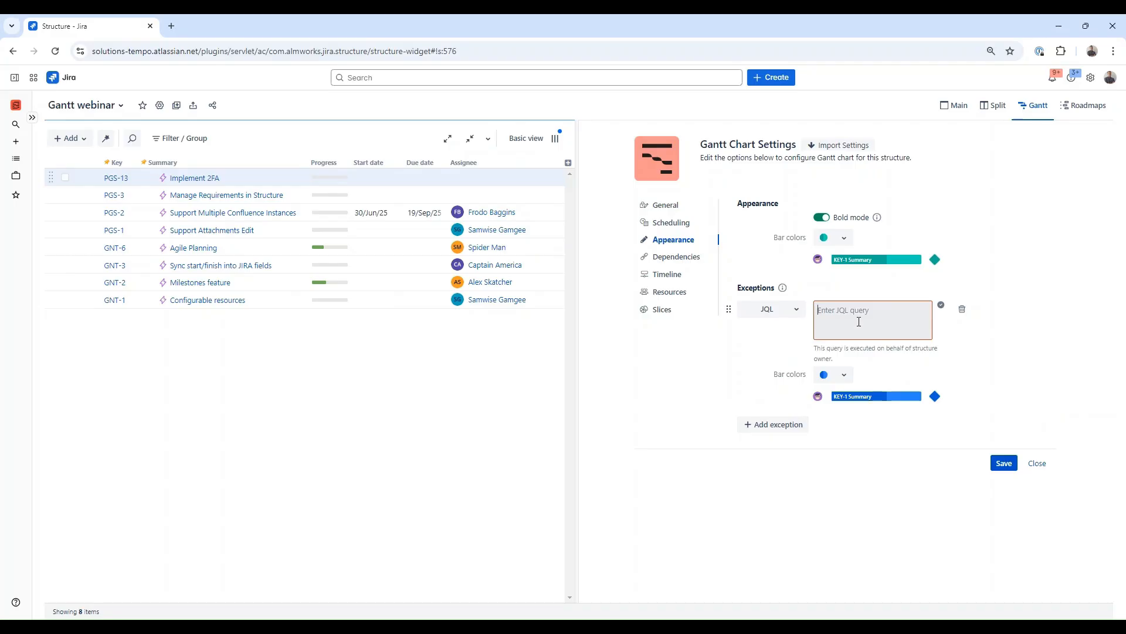
type("status")
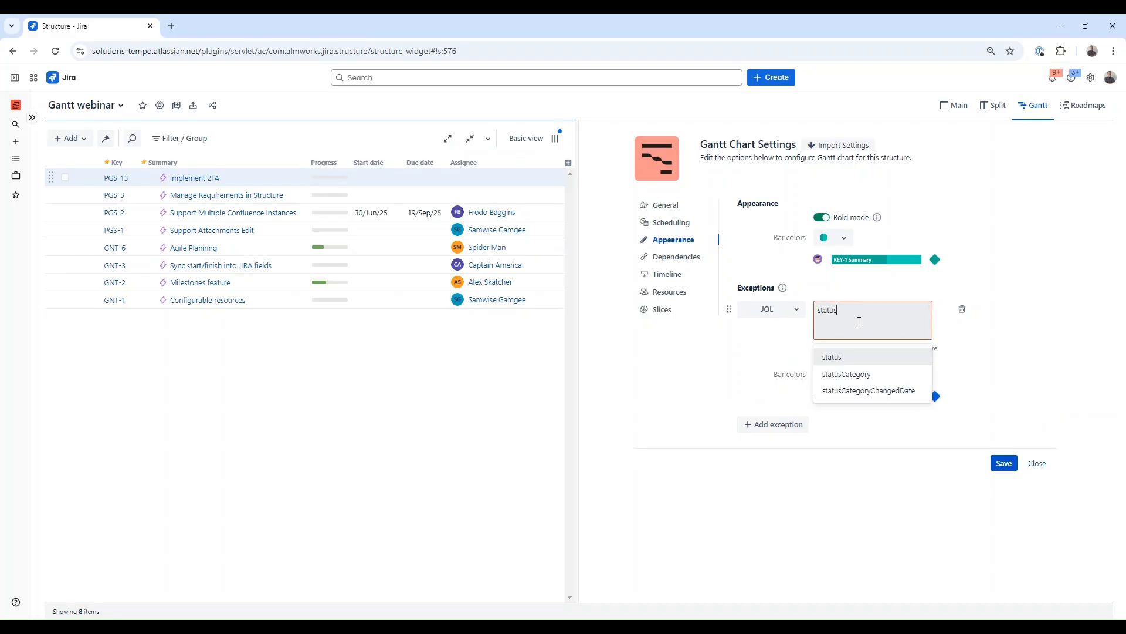
type(" = i")
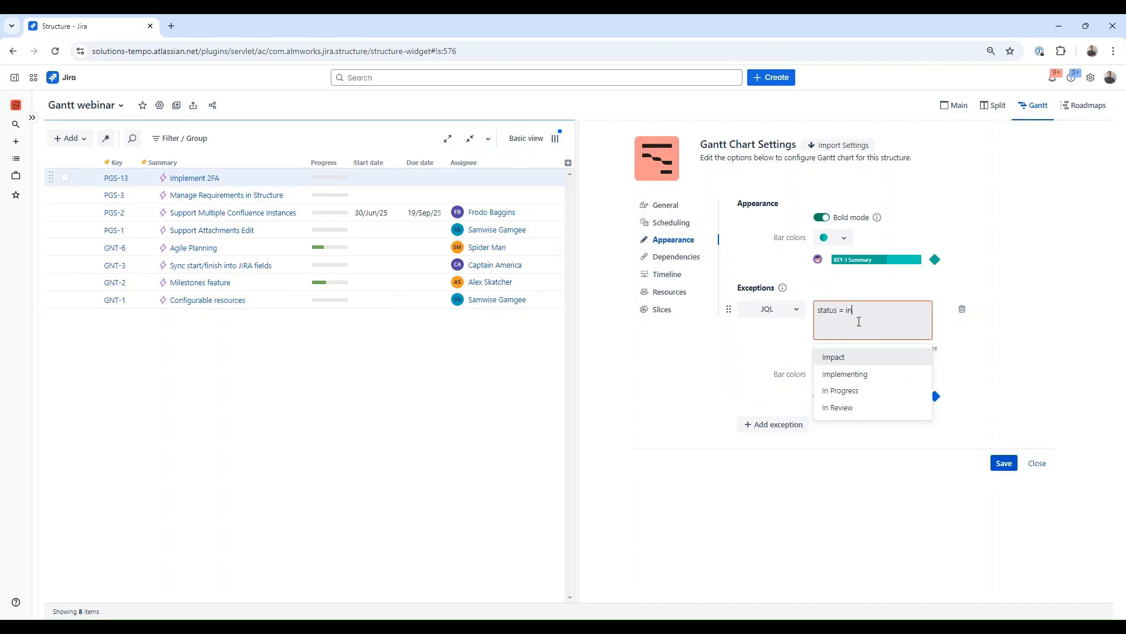
type("n")
left_click(861, 358)
left_click(834, 374)
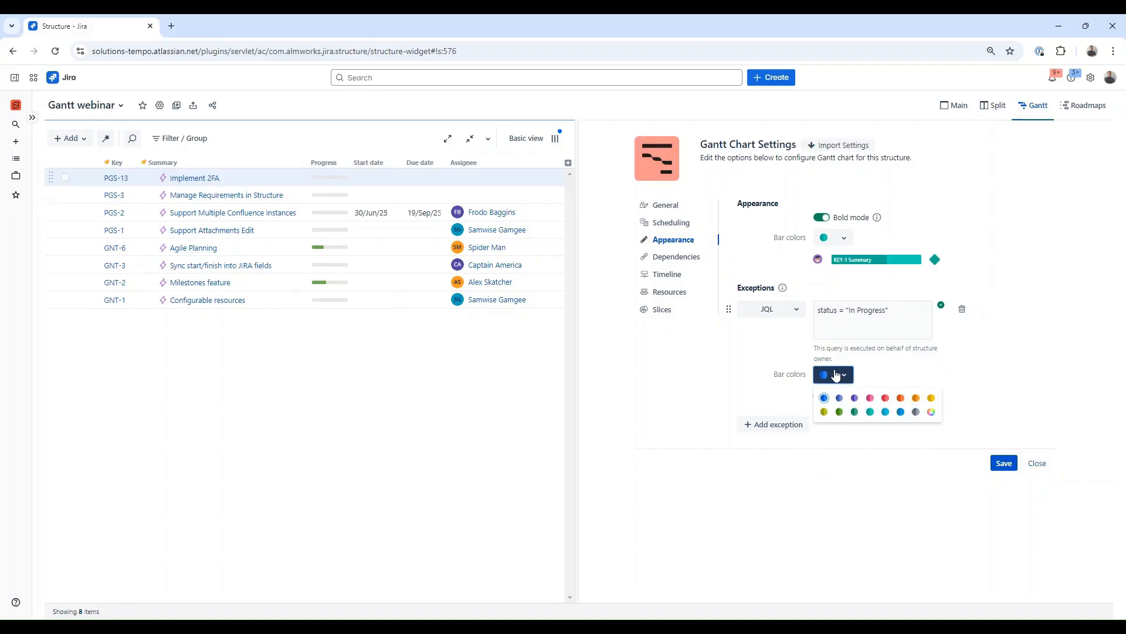
left_click(916, 398)
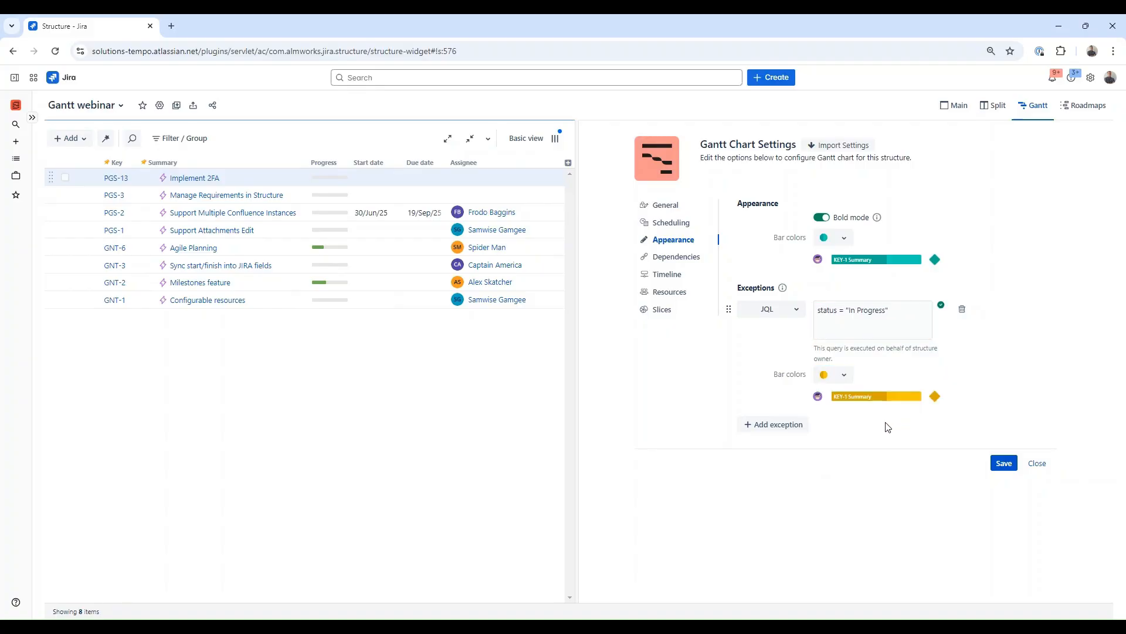
left_click(1013, 466)
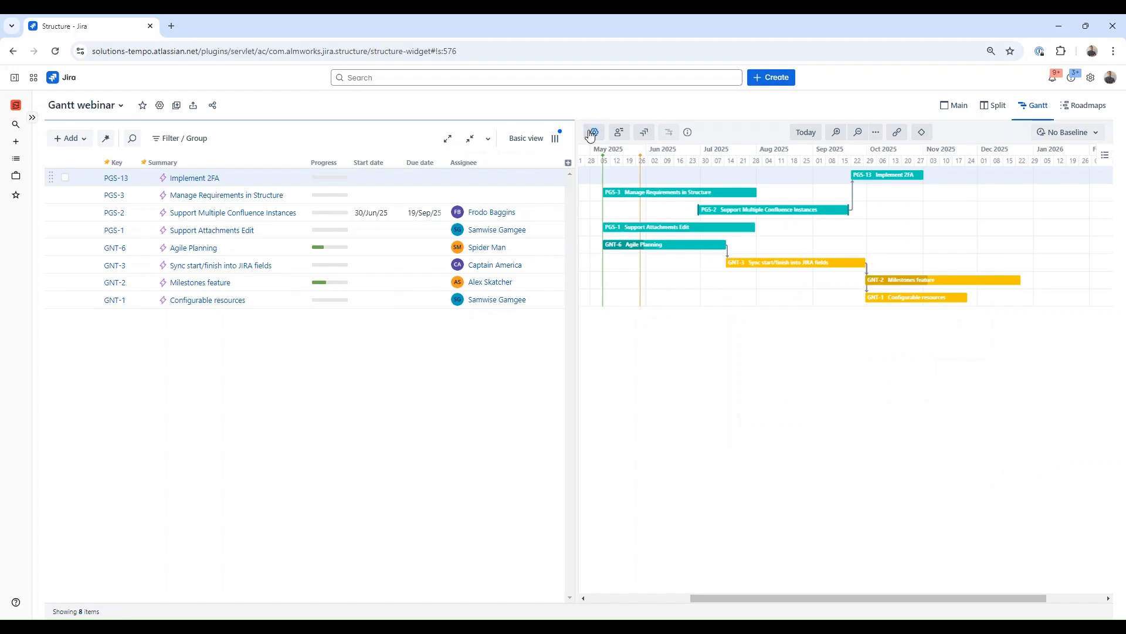
Step: Assign the relates to link type to Finish-to-Finish (FF) dependencies and save the settings
left_click(659, 257)
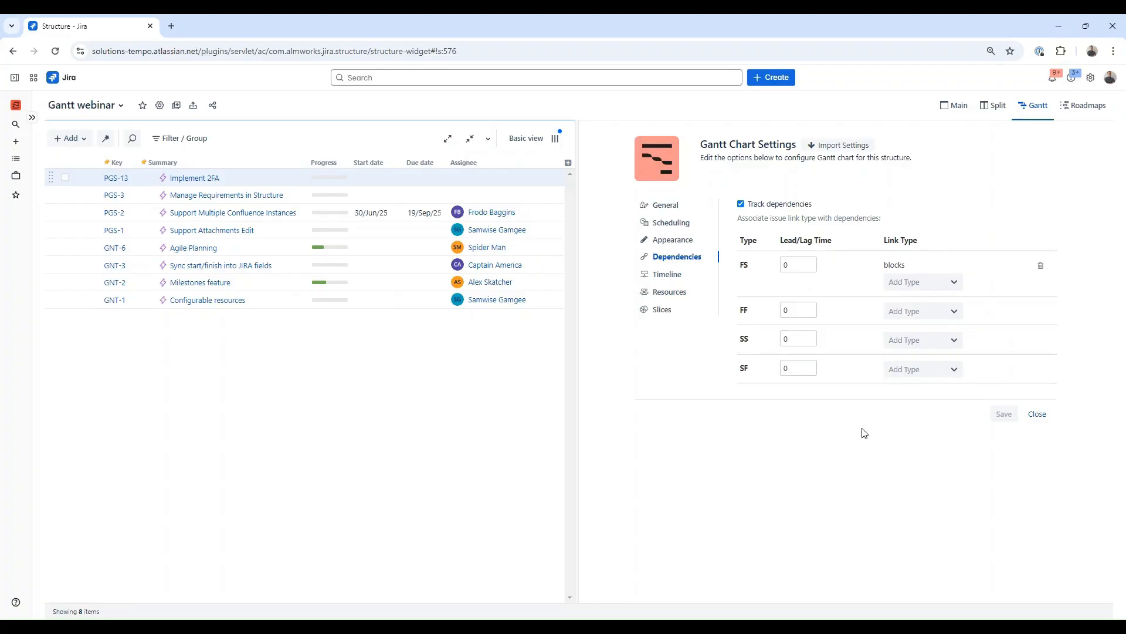
left_click(903, 313)
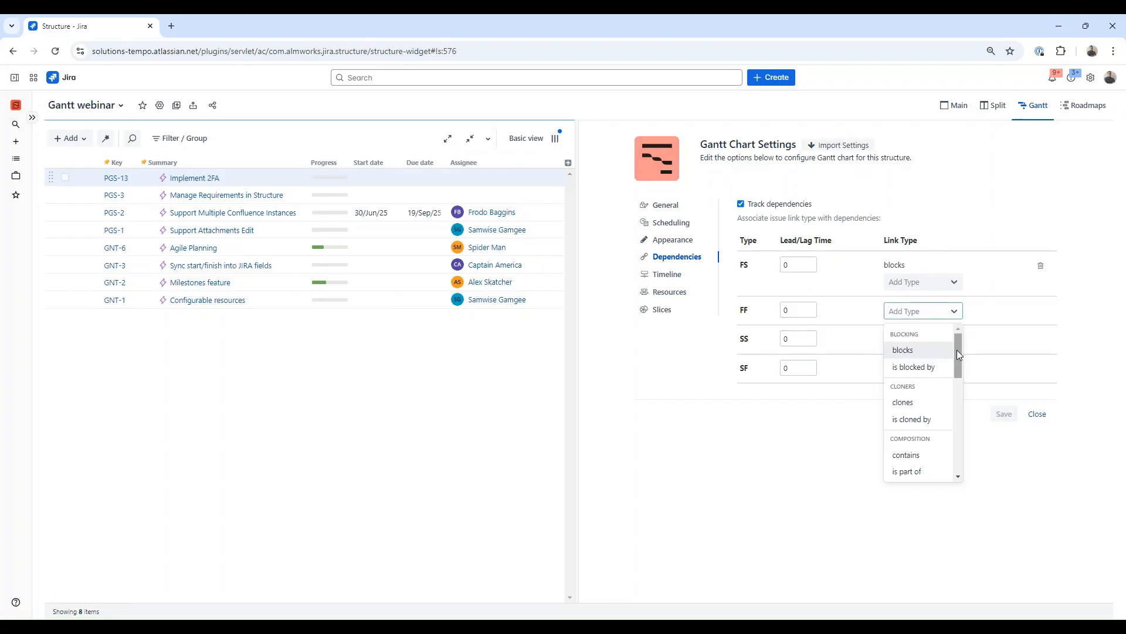
left_click_drag(959, 349, 962, 446)
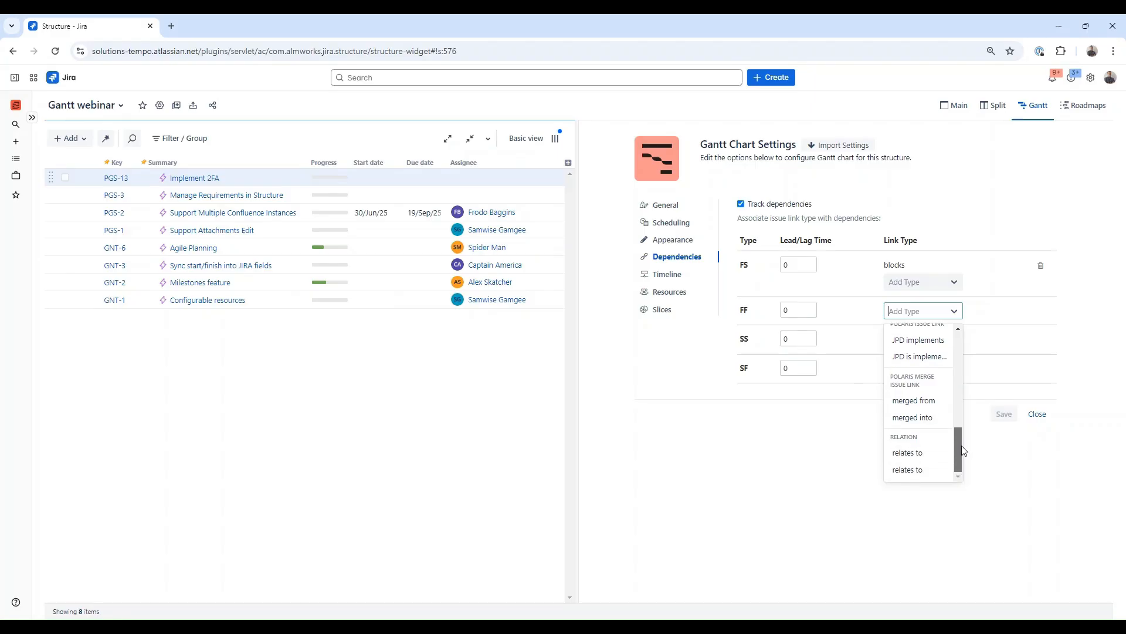
left_click(908, 452)
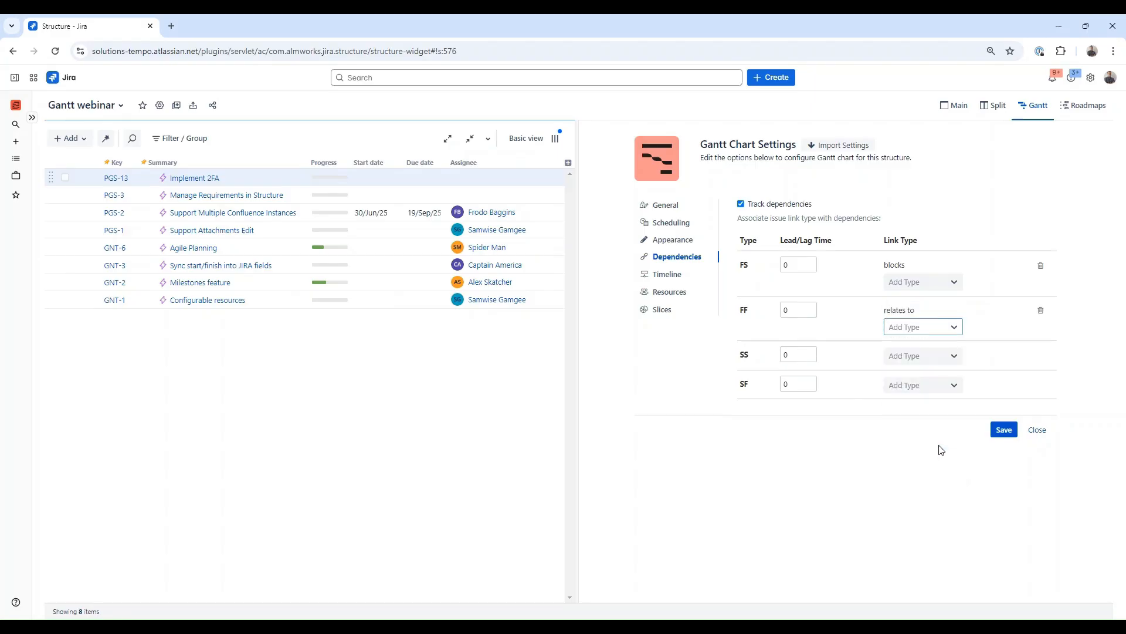
left_click(1002, 431)
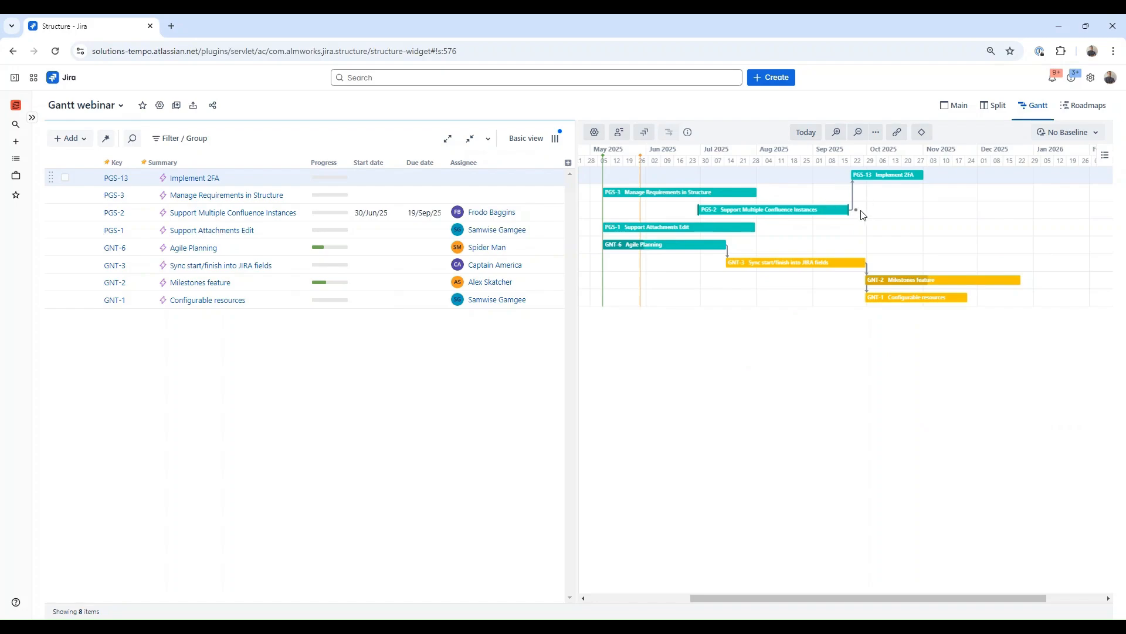
Step: Draw a dependency from the end of Support Multiple Confluence Instances to Manage Requirements in Structure
left_click_drag(857, 210, 765, 192)
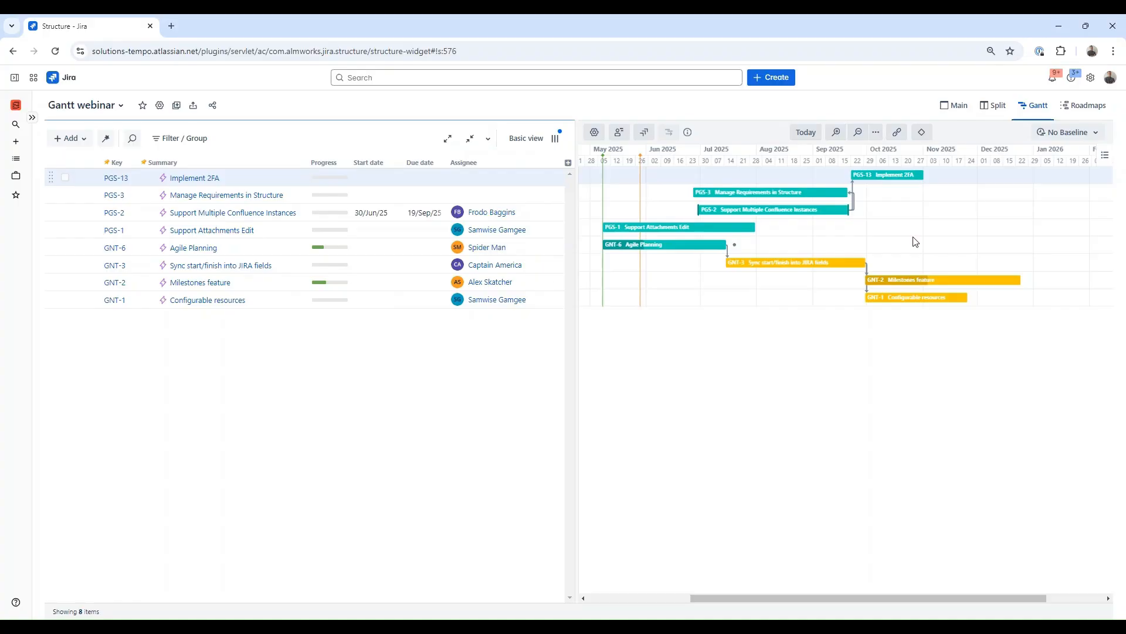
Step: Open the Gantt chart settings and set the resource assignment attribute to Assignee, then save
left_click(594, 132)
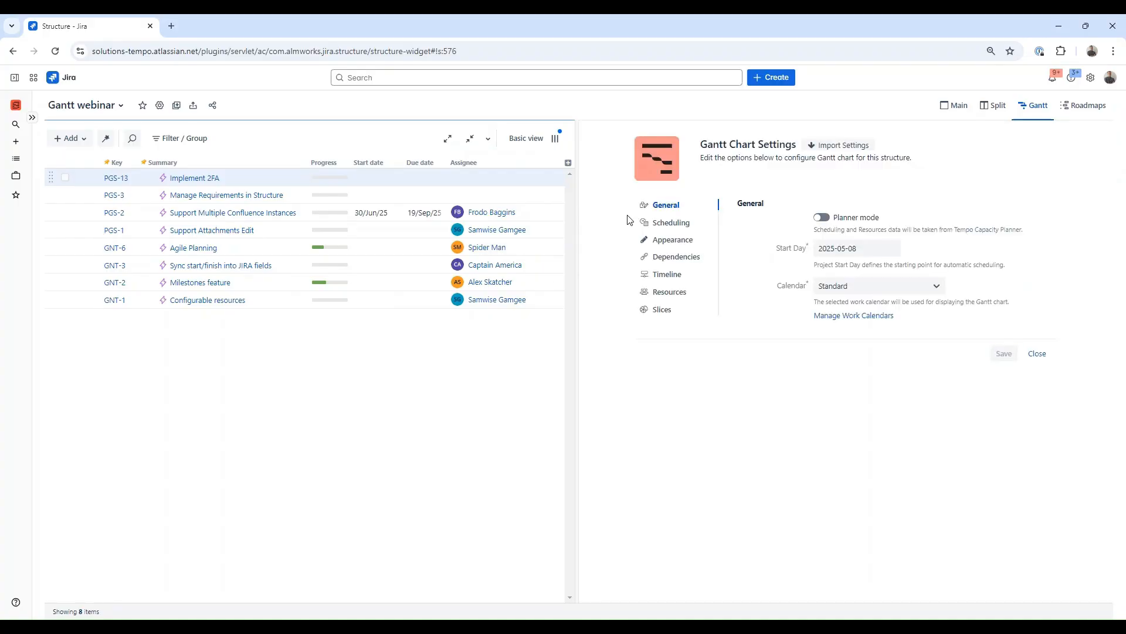
left_click(664, 275)
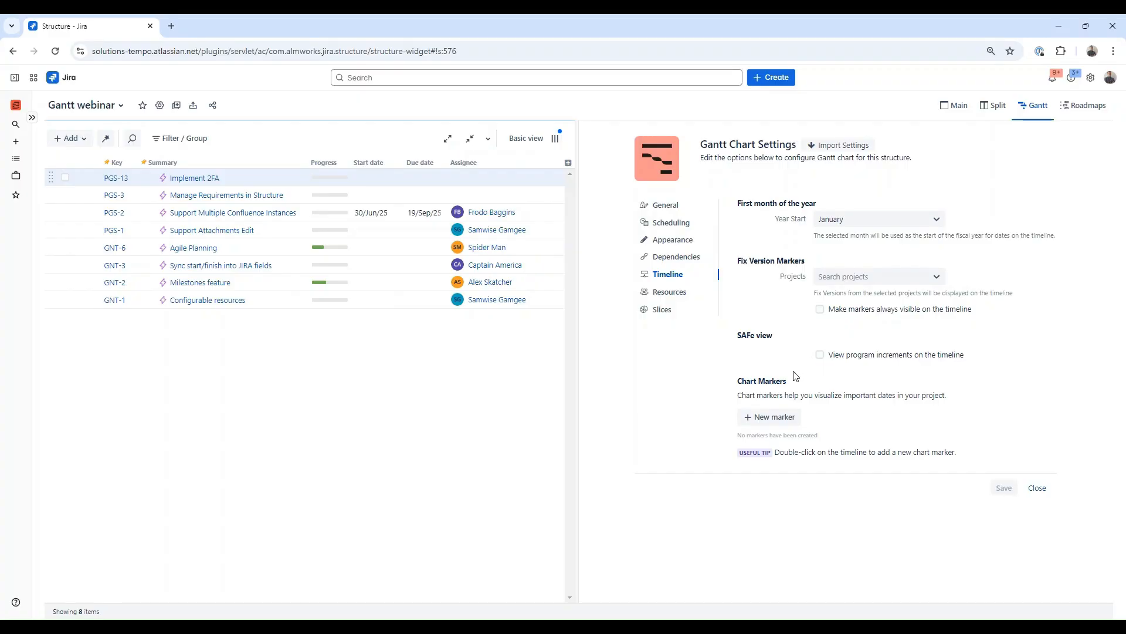
left_click(680, 294)
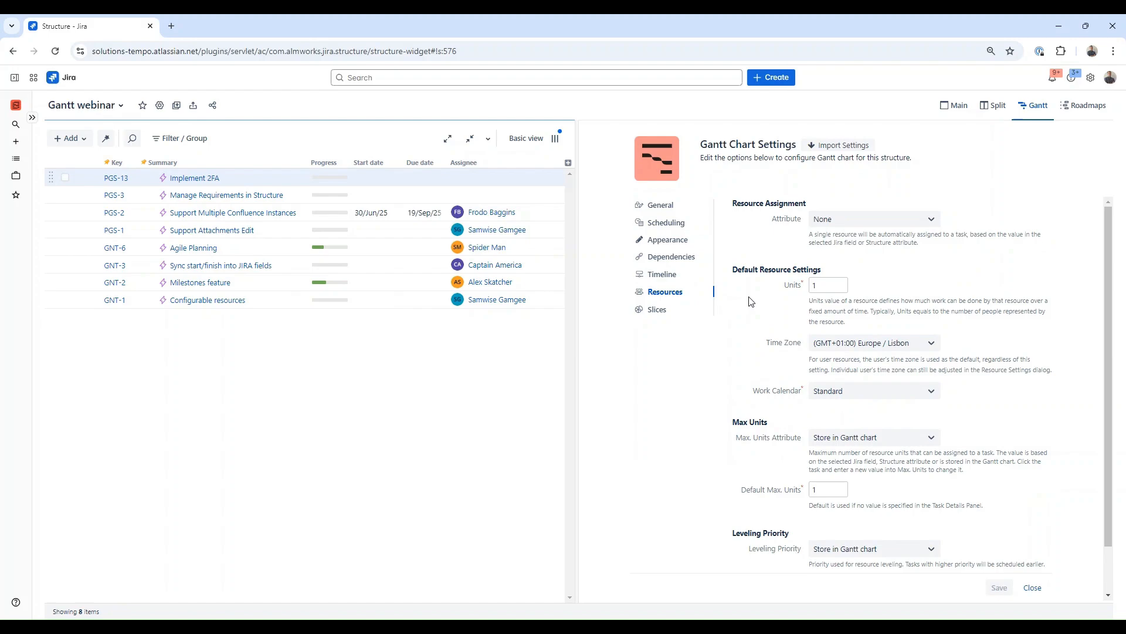
left_click(838, 221)
type("ass")
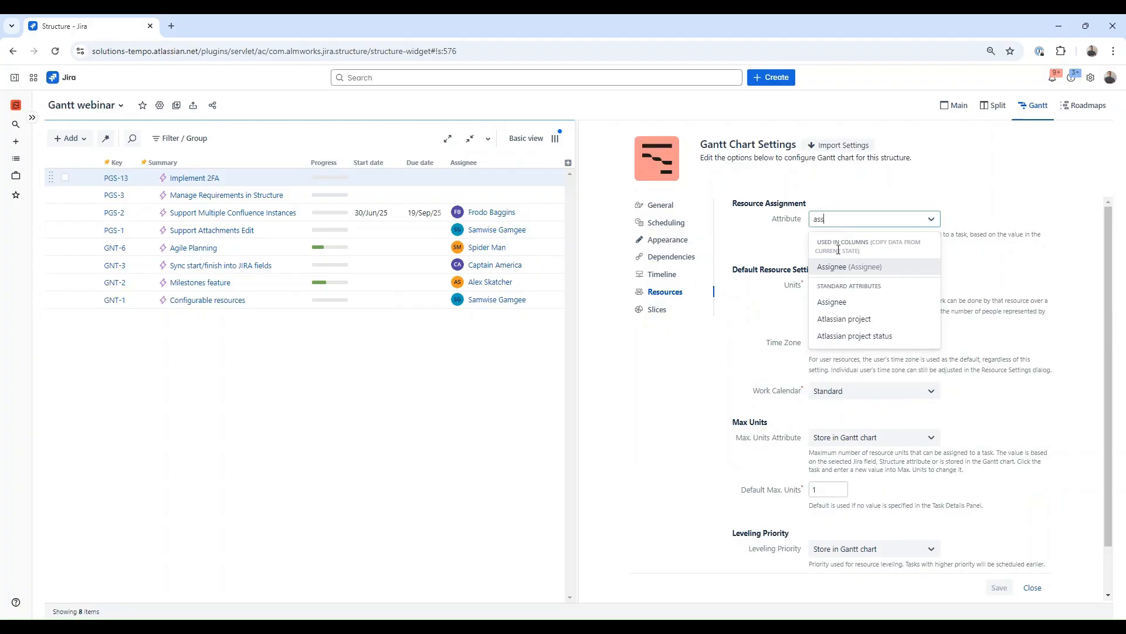
left_click(839, 271)
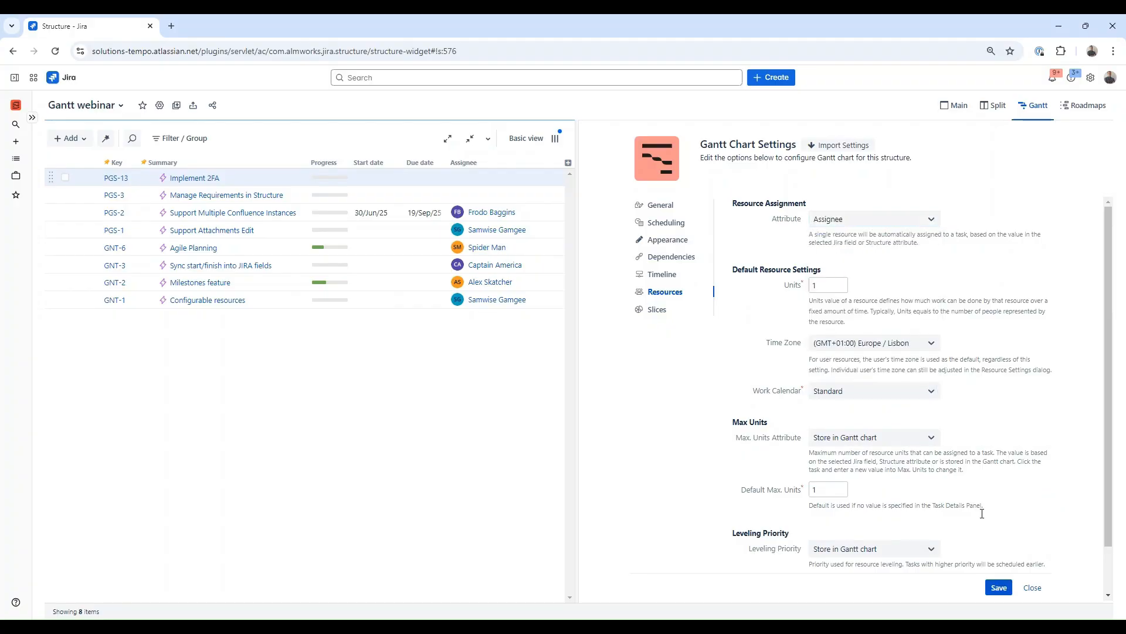
left_click(1003, 588)
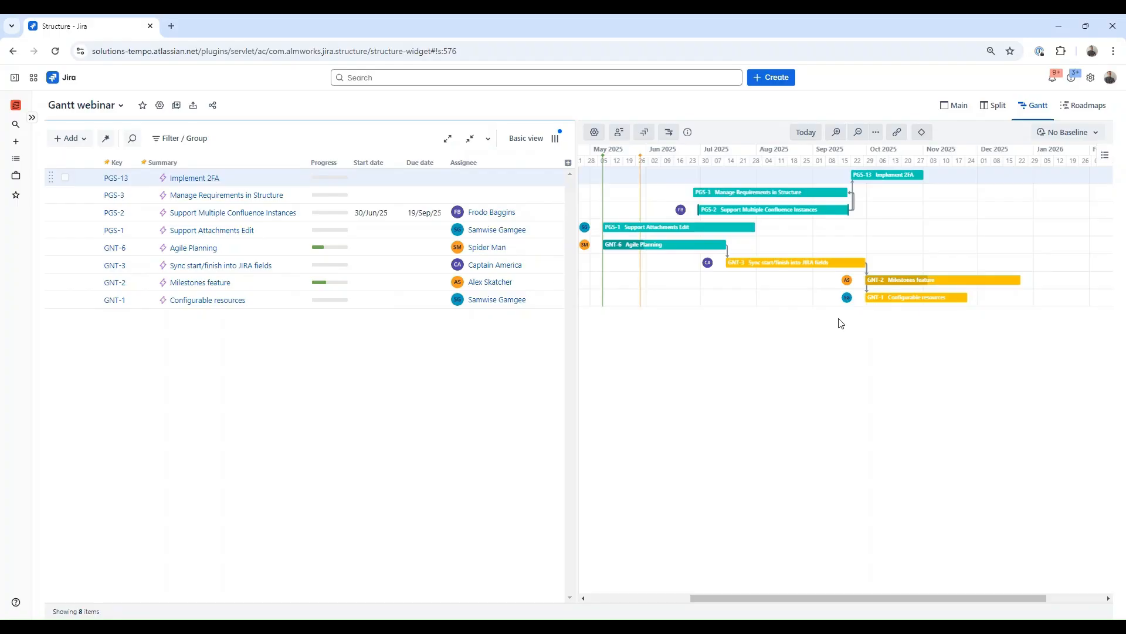
Step: Show the resources panel and move Support Attachments Edit to start on 01/Oct/25
left_click(619, 135)
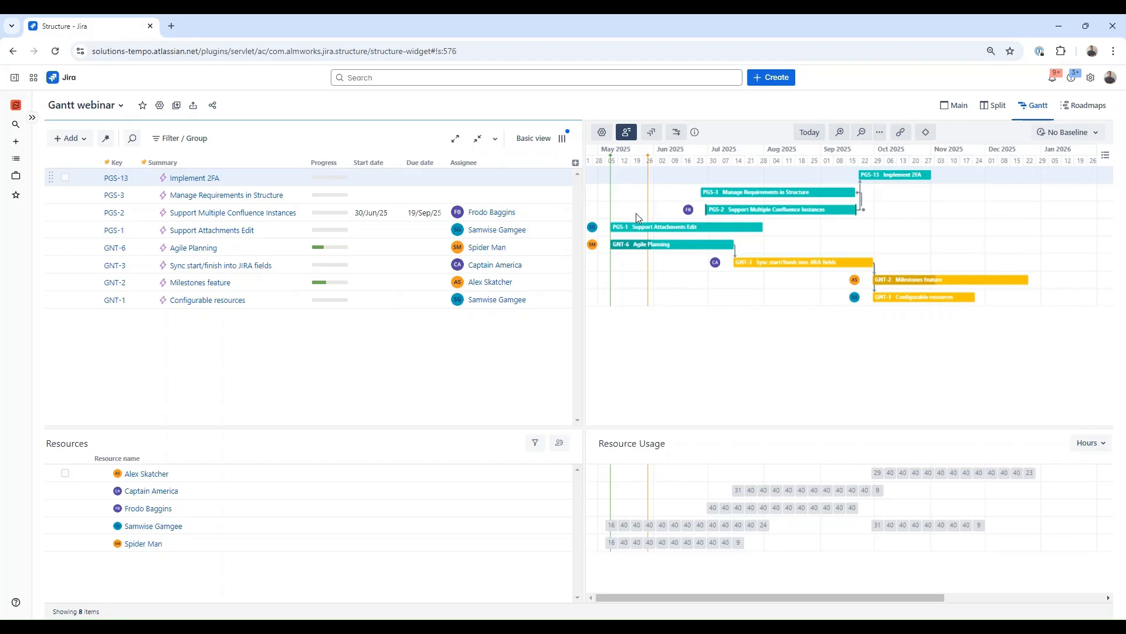
left_click_drag(638, 220, 914, 227)
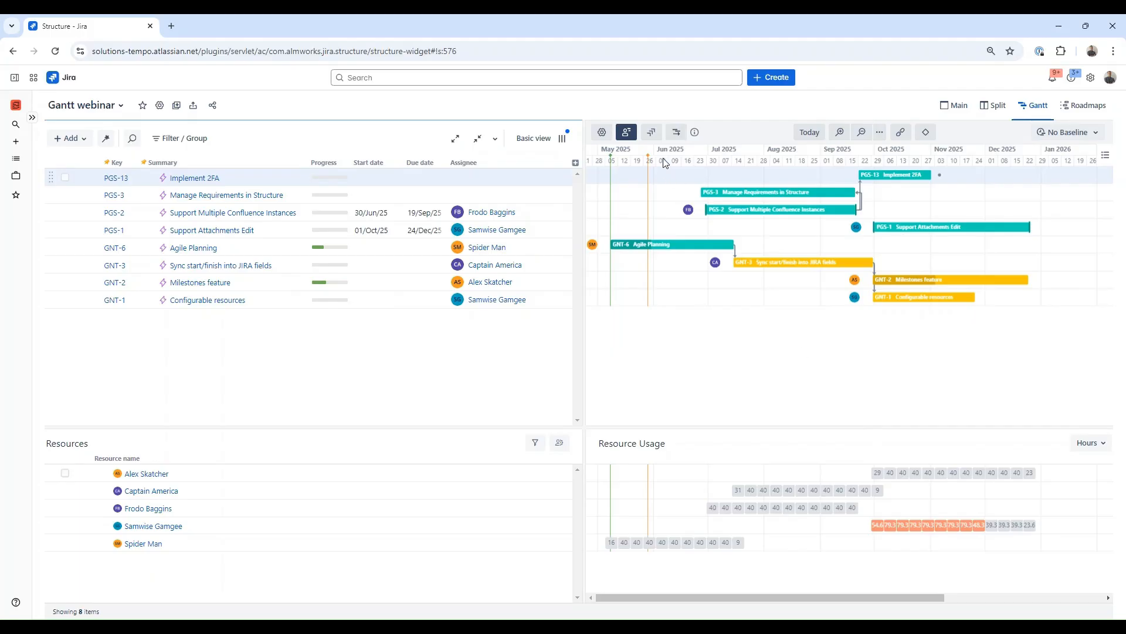
Step: Run resource leveling for Samwise Gamgee only, clearing existing delays first
left_click(676, 132)
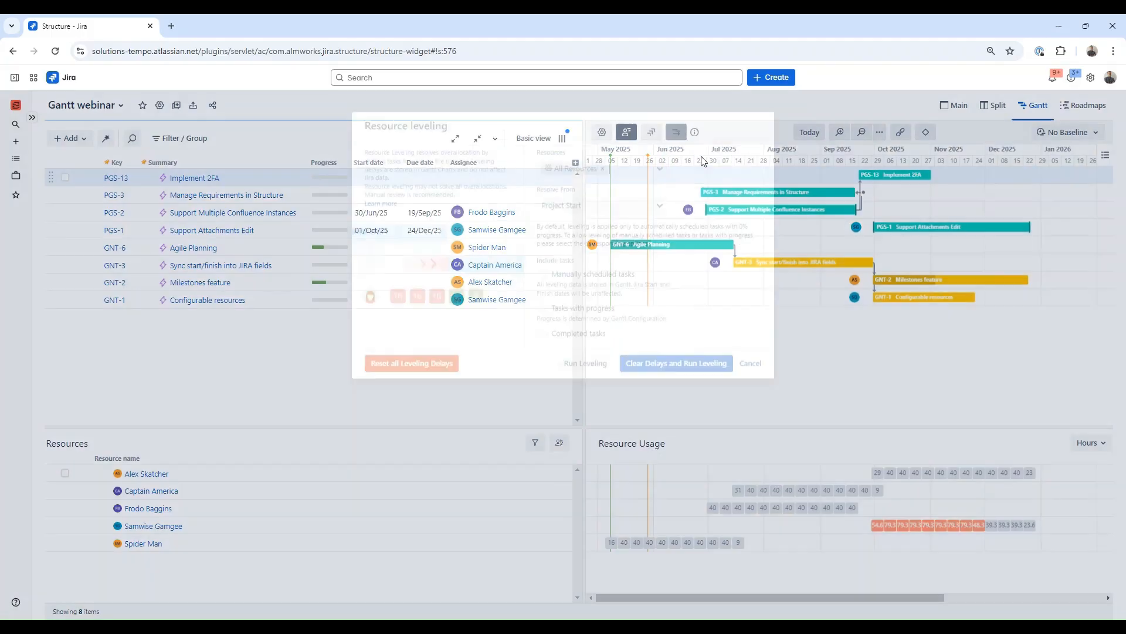
left_click(657, 178)
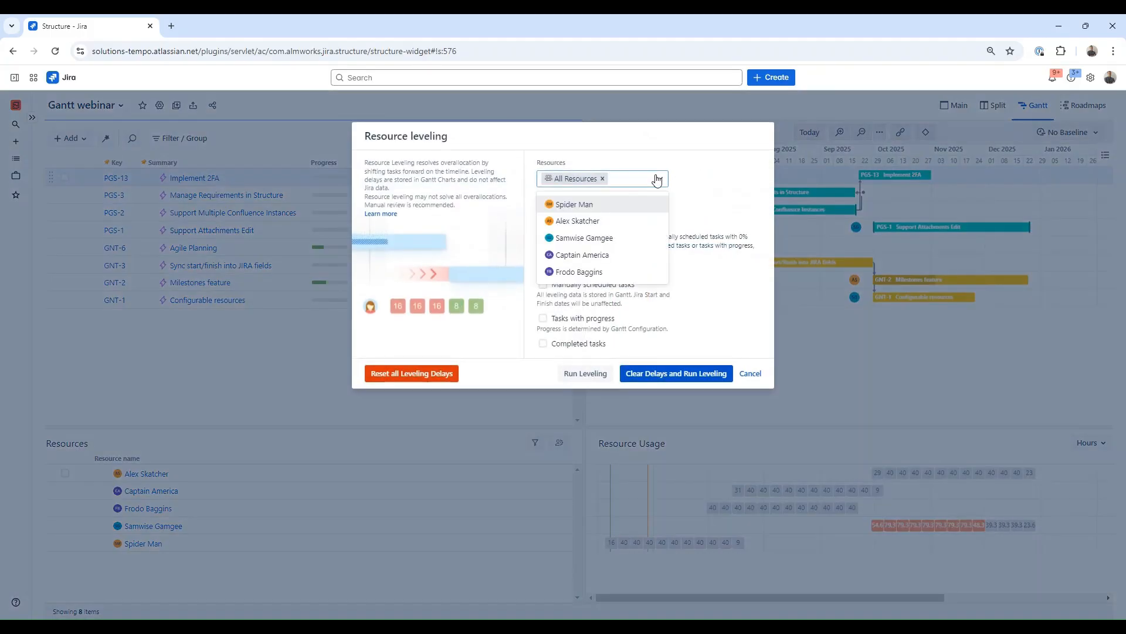
left_click(623, 235)
left_click(695, 210)
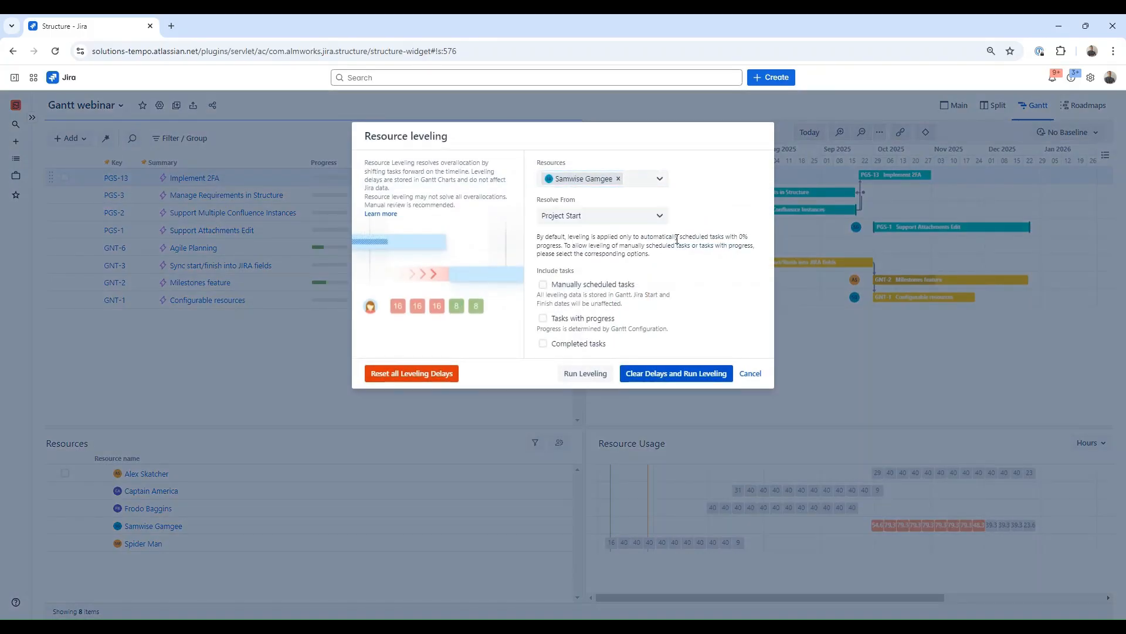
left_click(685, 379)
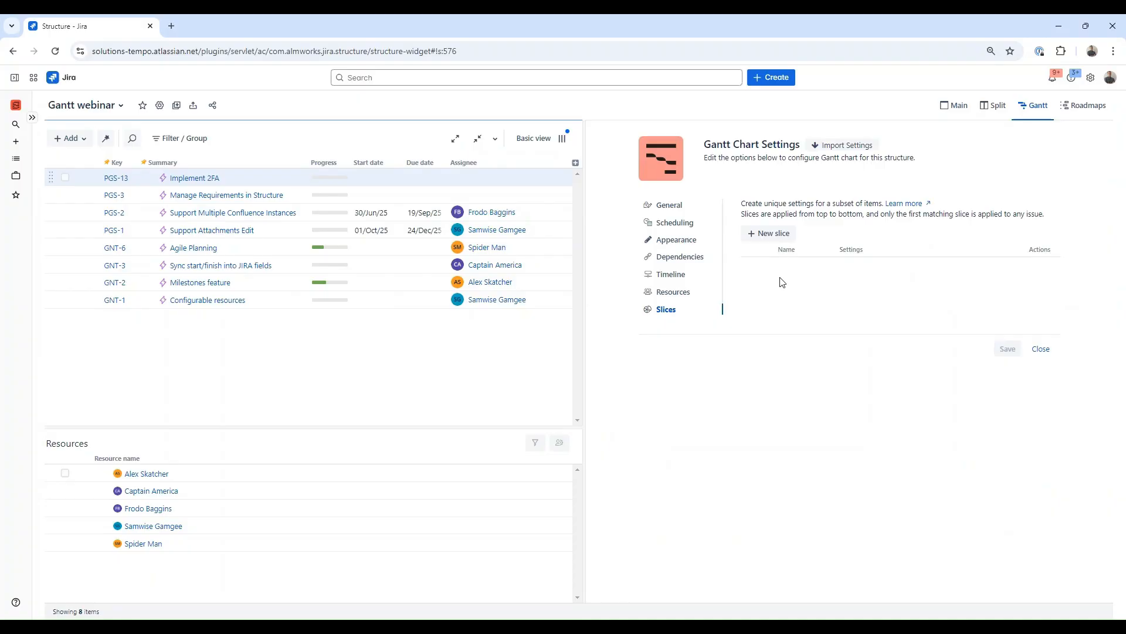
Step: Create a new slice with item type JQL and the query project = "ALM Gantt"
left_click(773, 234)
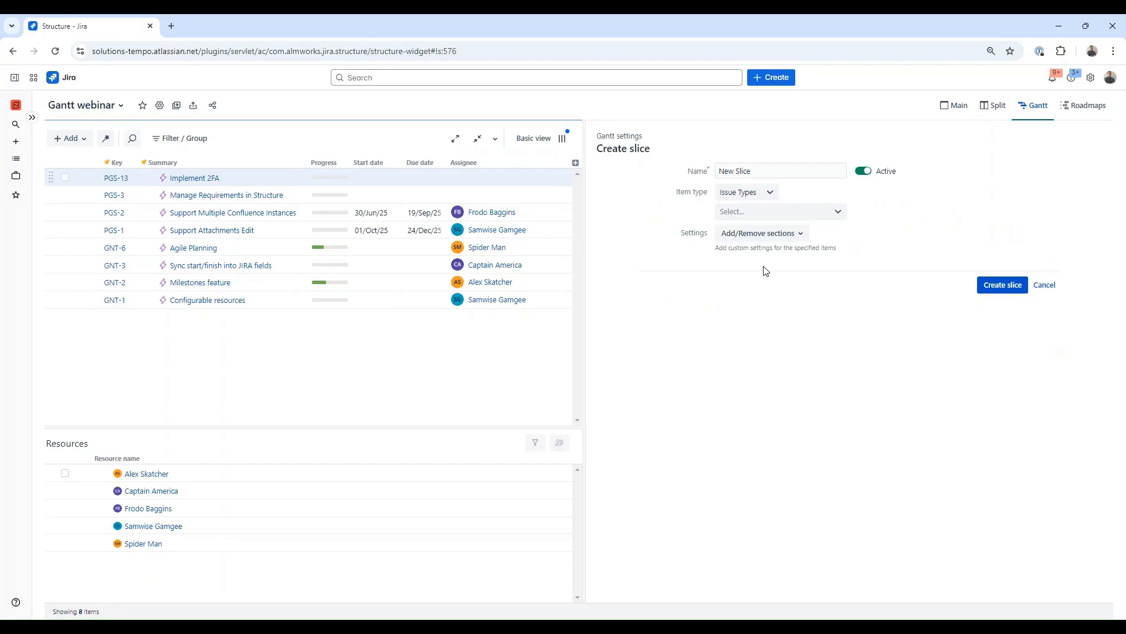
left_click(773, 196)
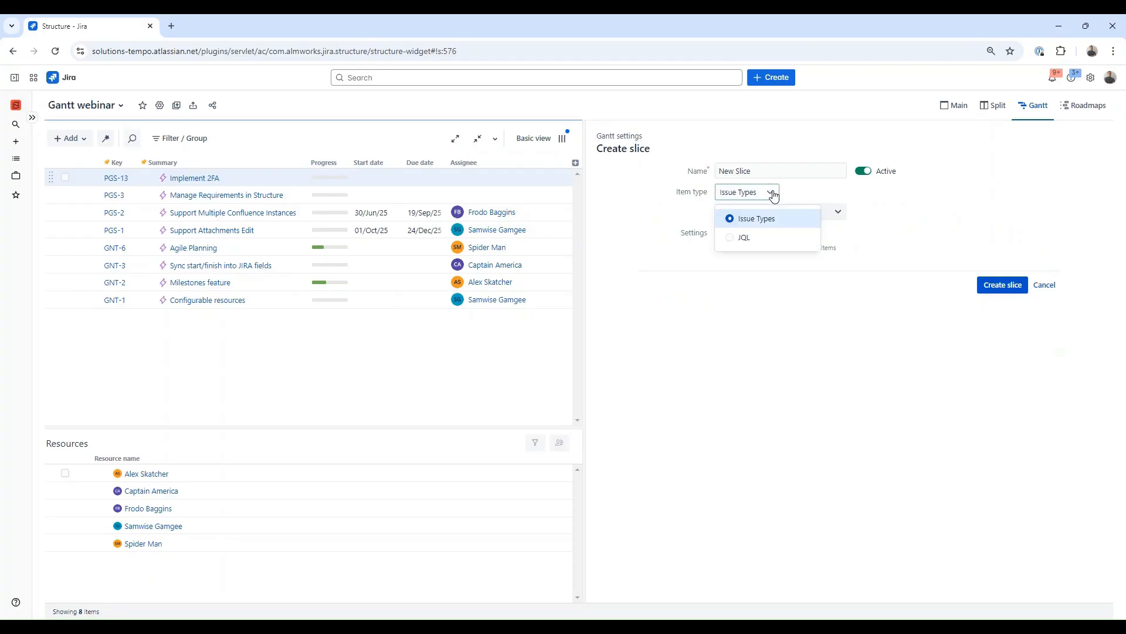
left_click(761, 241)
left_click(759, 226)
type("project = ")
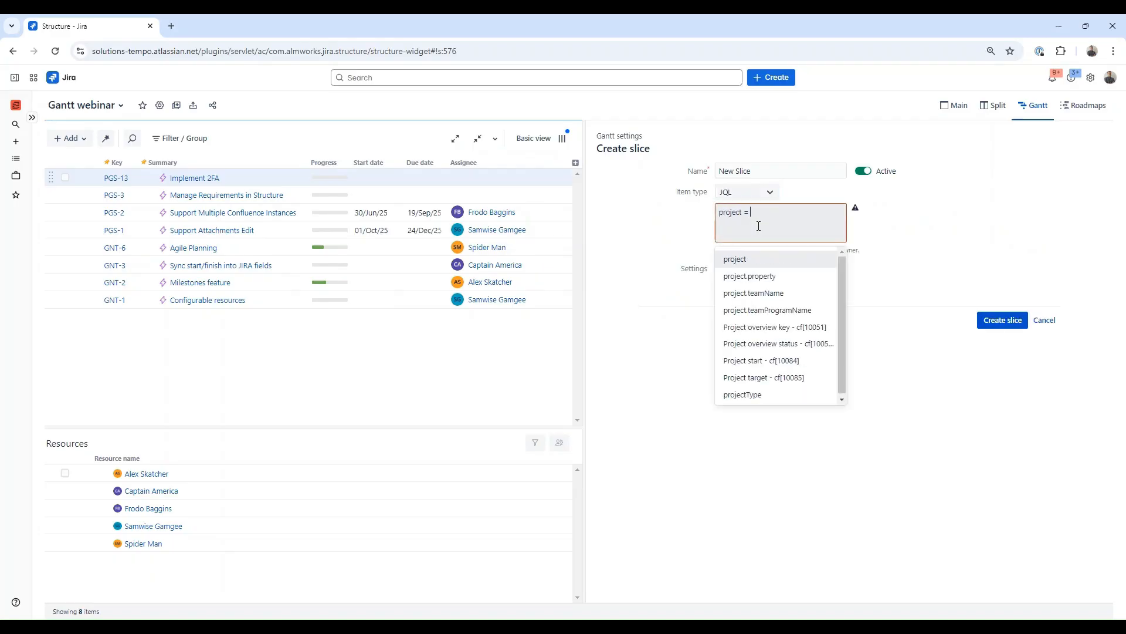
type("gnt")
left_click(771, 259)
Step: Add a Work Estimates section using custom estimate instead of time tracking, create the slice and save the settings
left_click(768, 275)
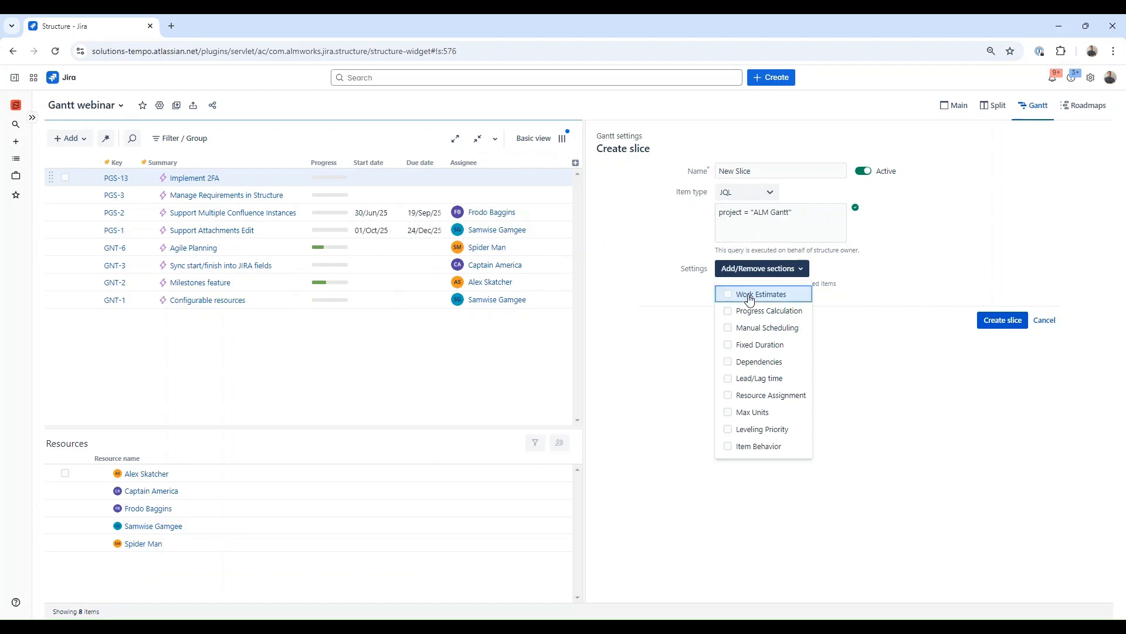
left_click(750, 296)
left_click(938, 304)
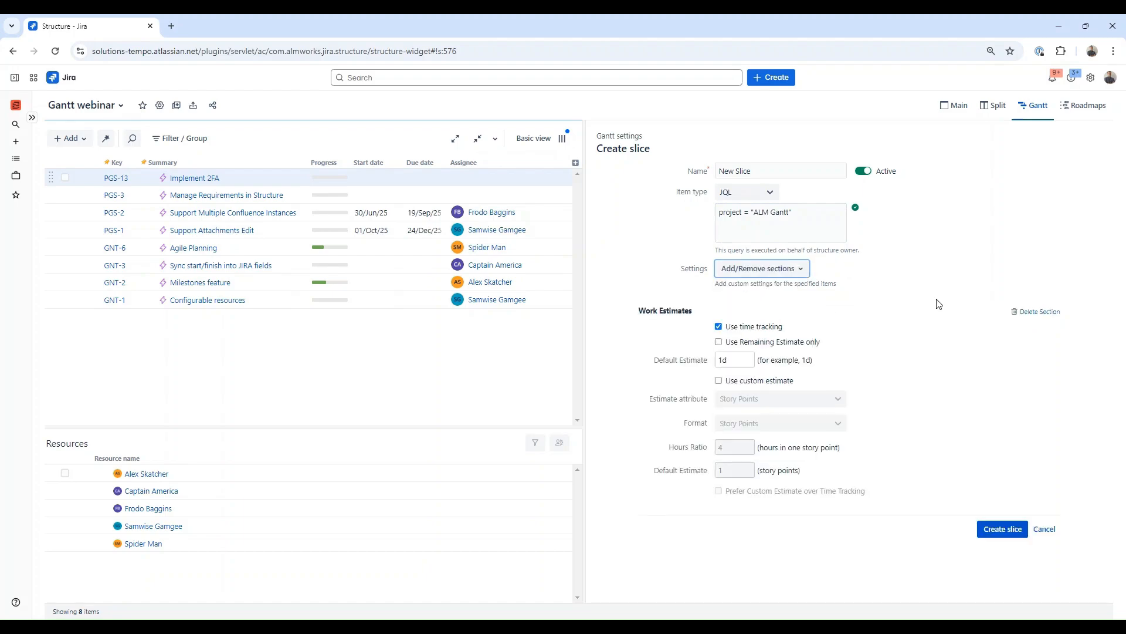
left_click(719, 380)
left_click(718, 326)
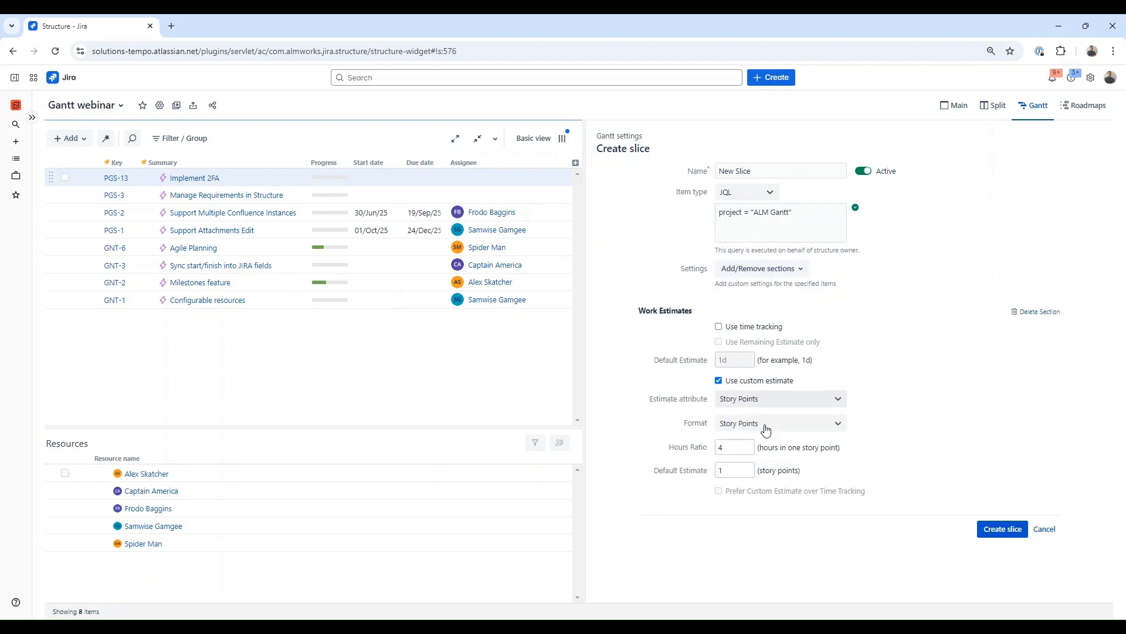
left_click(1004, 529)
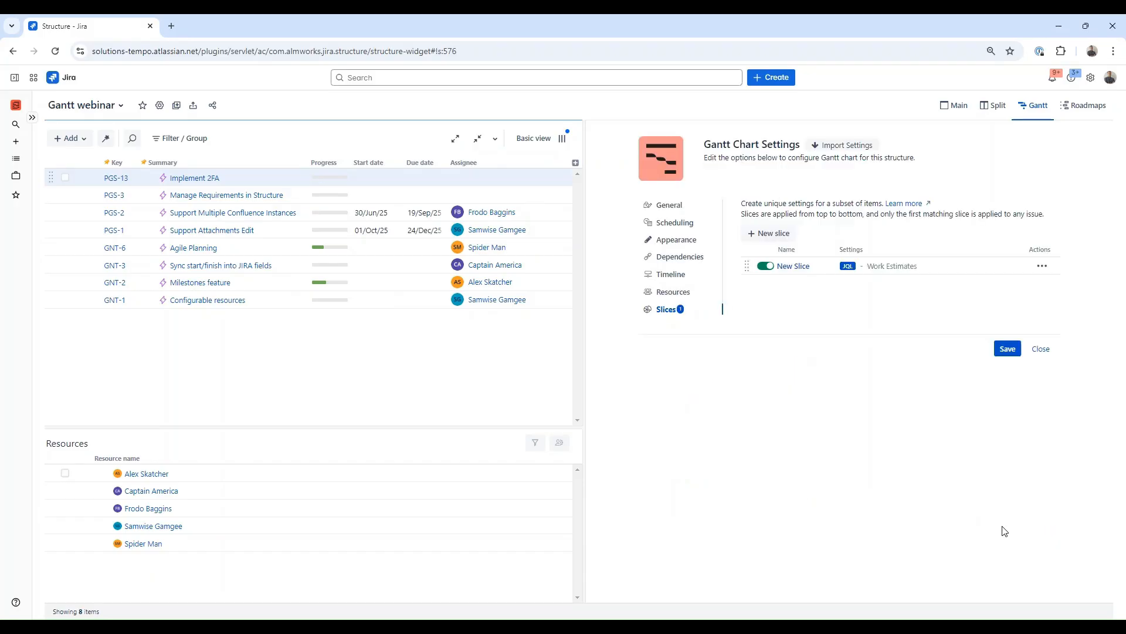
left_click(1007, 350)
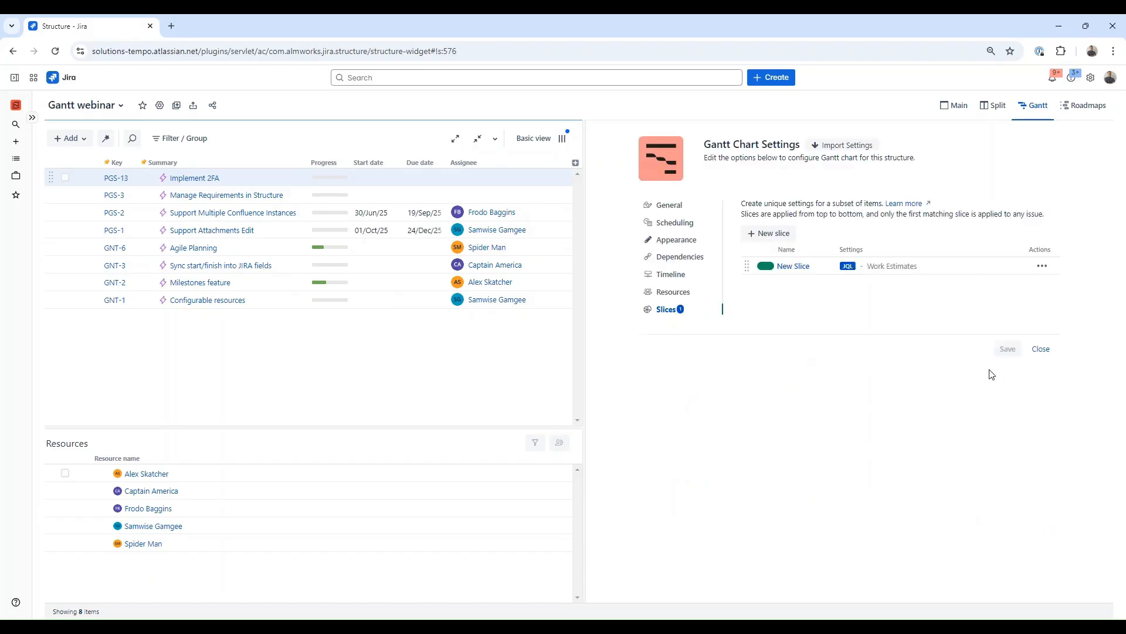
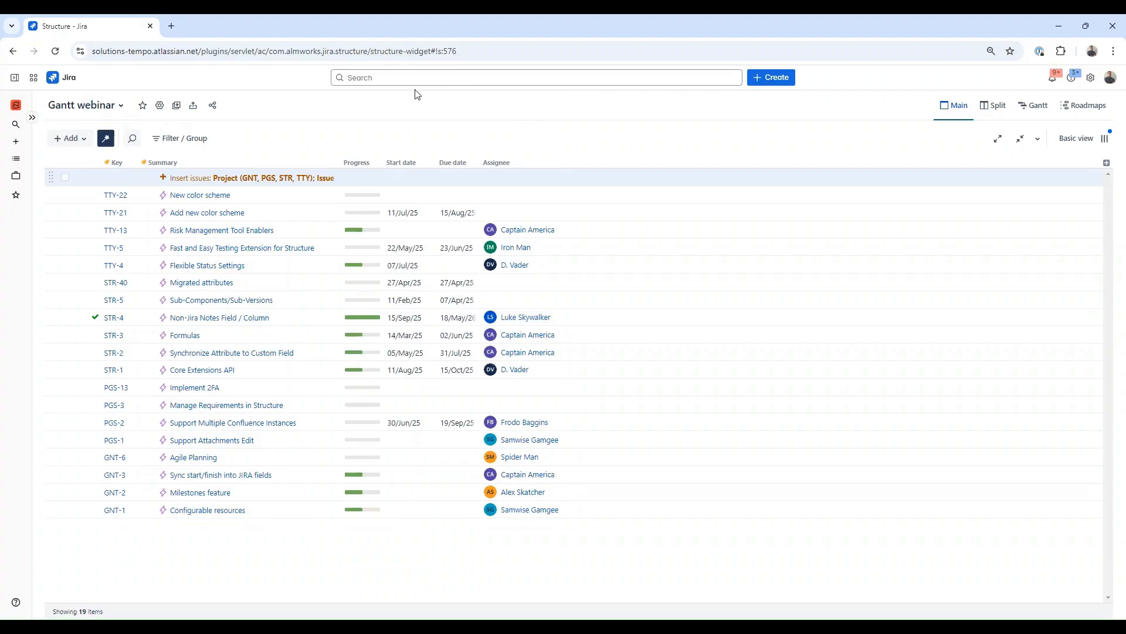
Step: Open the insert generator's criteria and save them
double_click(285, 177)
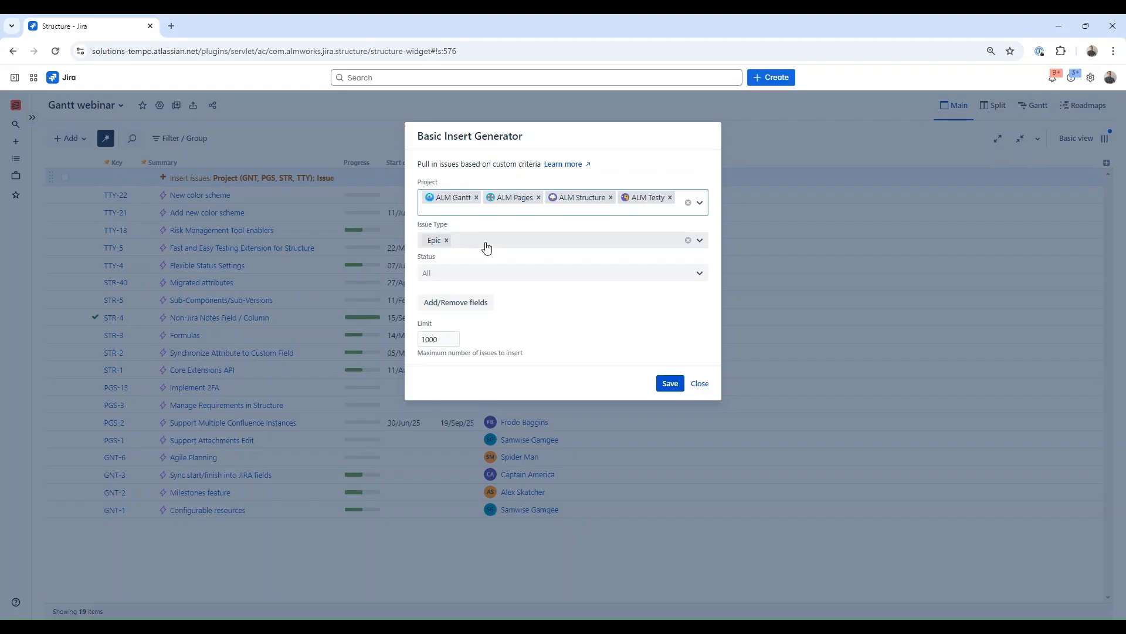
left_click(670, 383)
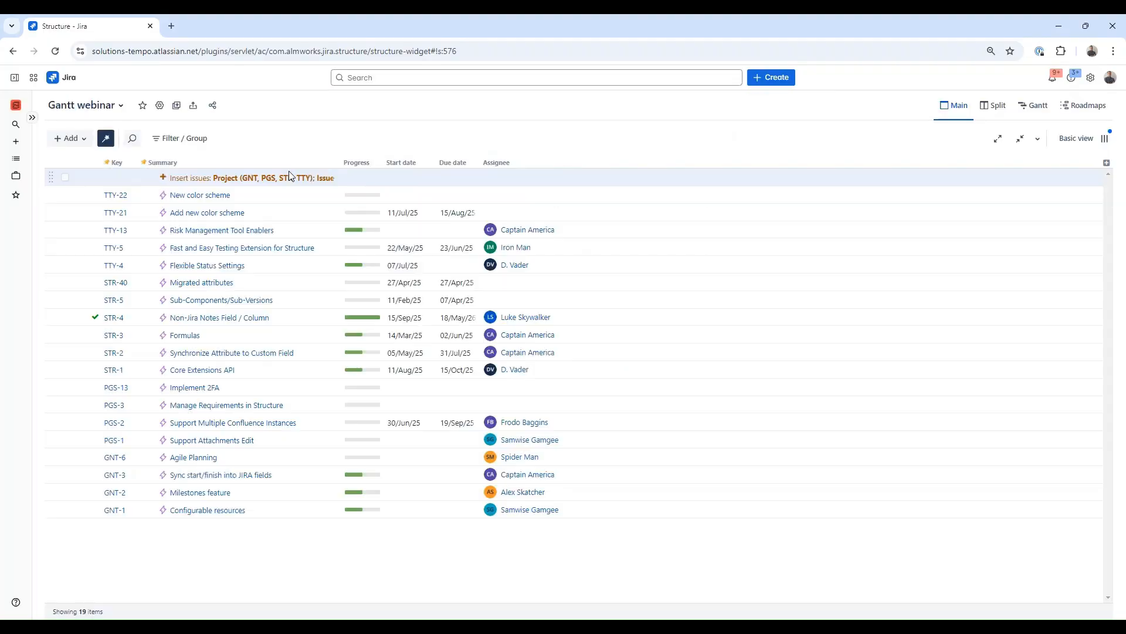
Step: Add a group generator that groups the structure's issues by the Teams field
left_click(85, 139)
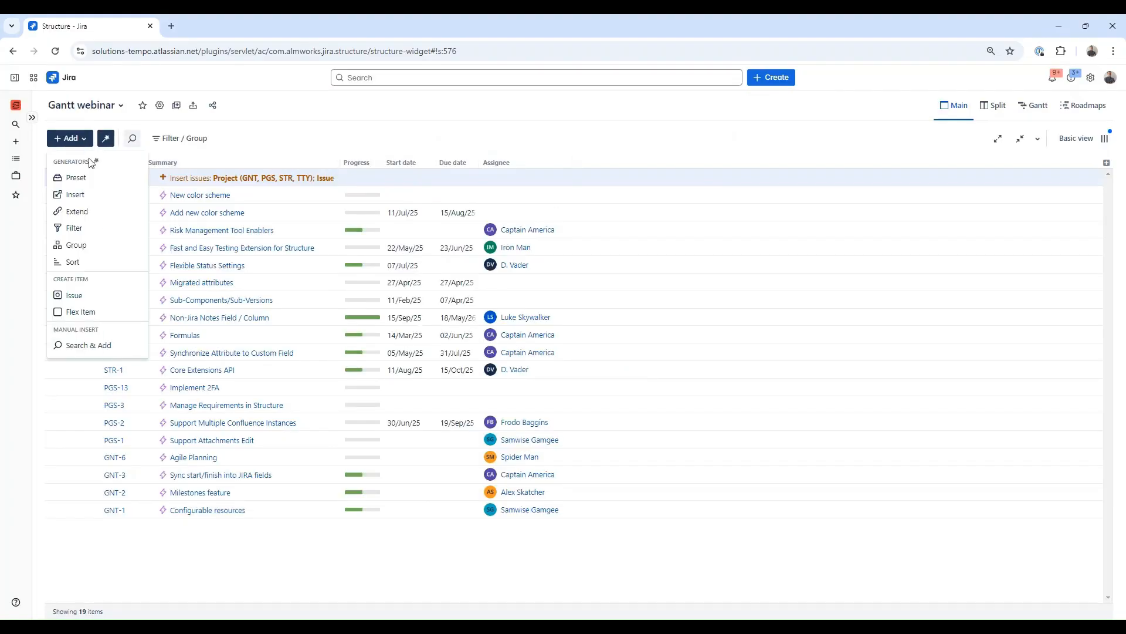
left_click(93, 244)
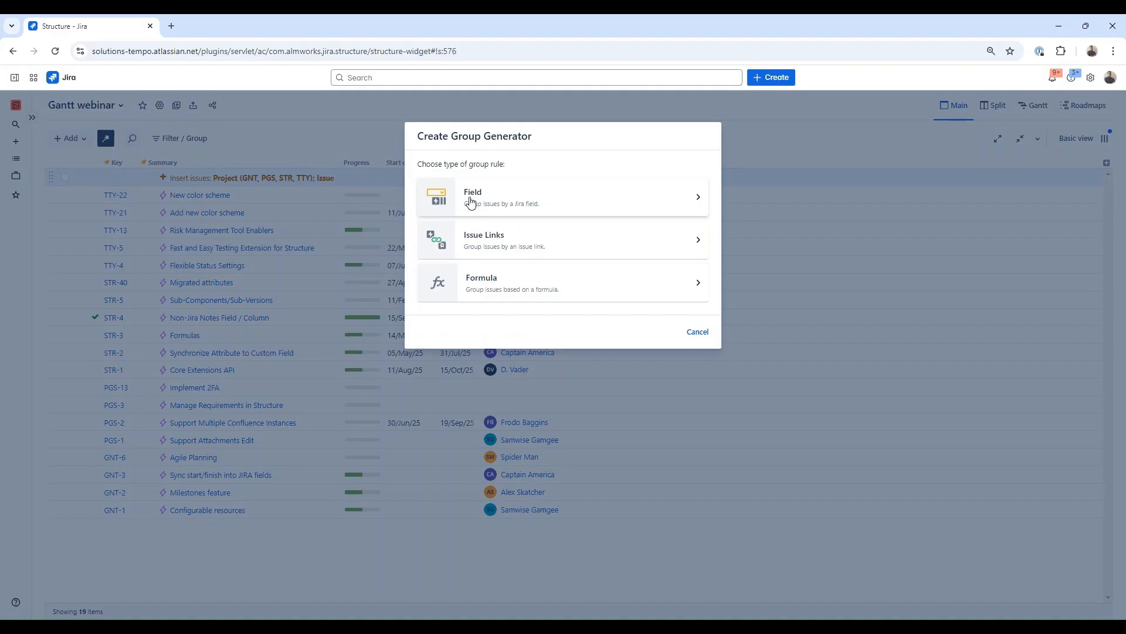
left_click(468, 203)
left_click(472, 203)
type("teams")
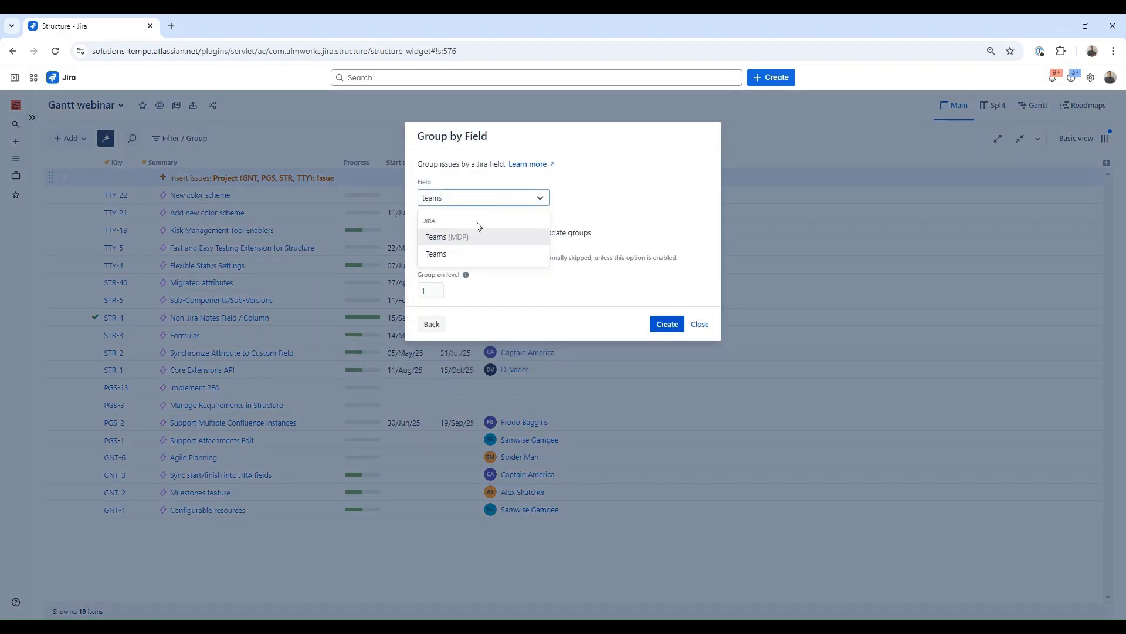
left_click(478, 254)
left_click(664, 322)
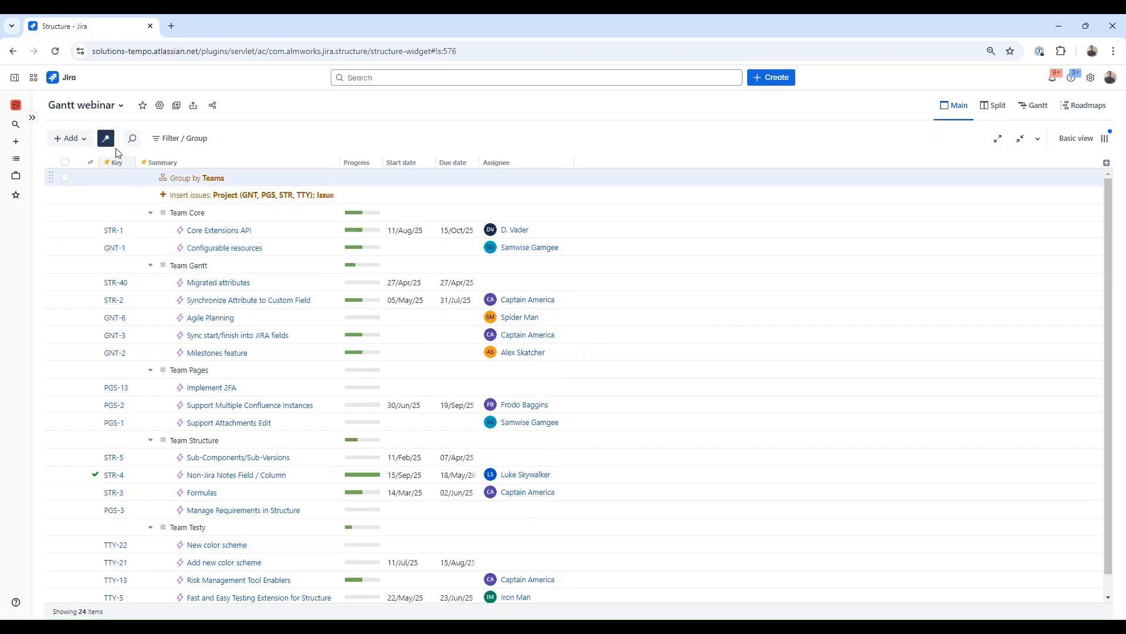
Step: Hide the generator rows, switch to the Gantt layout and open the Gantt chart's scheduling settings
left_click(113, 143)
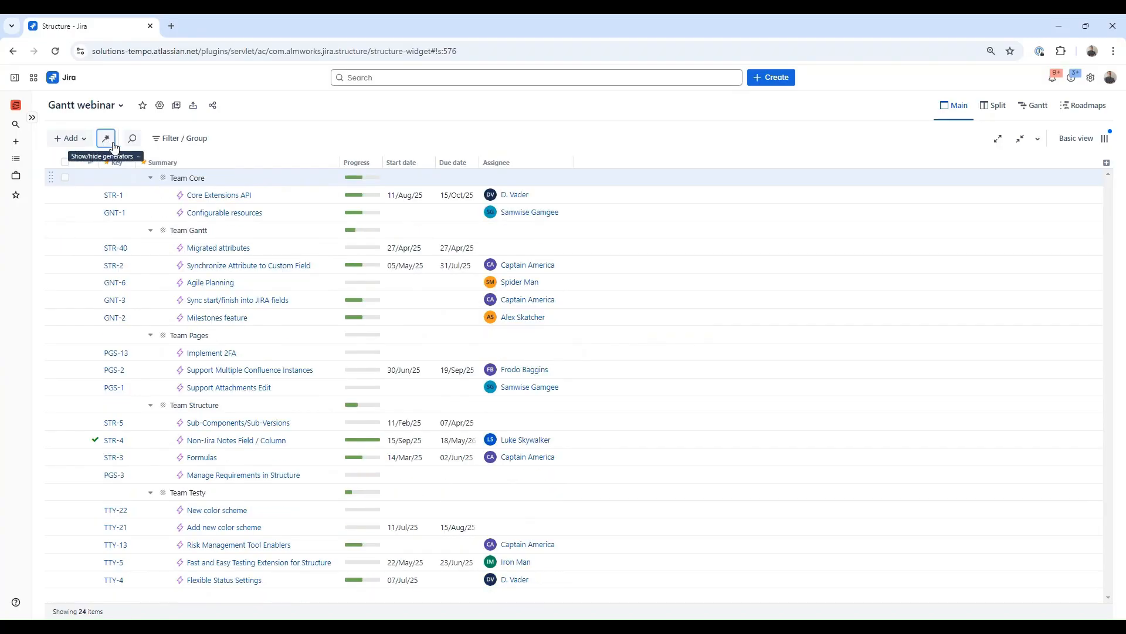
left_click(1034, 107)
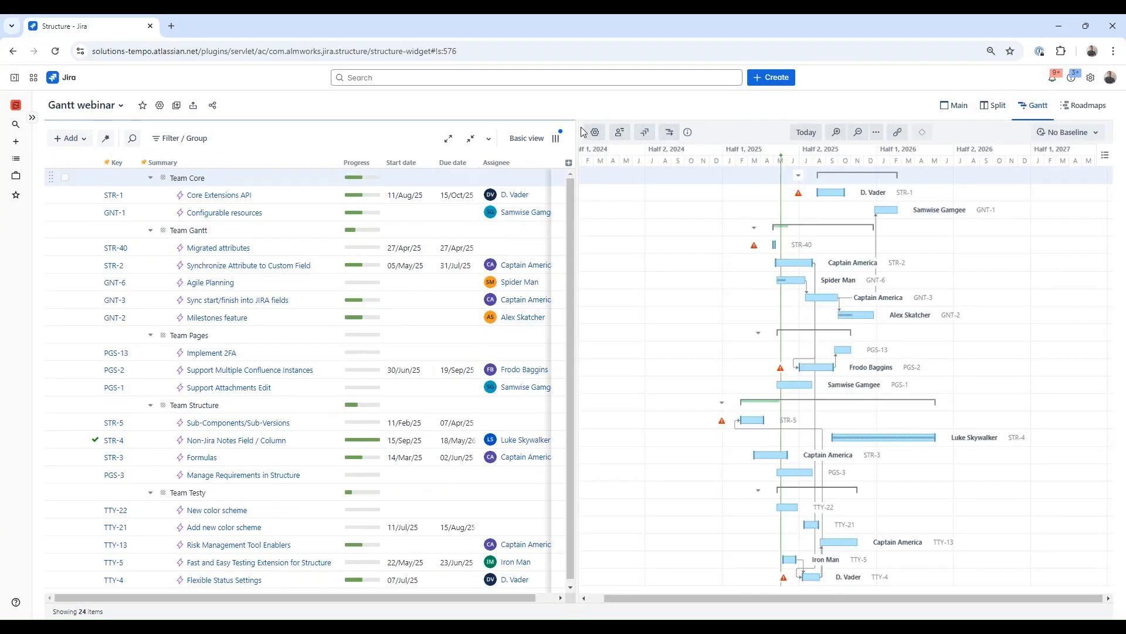
left_click(588, 132)
left_click(665, 226)
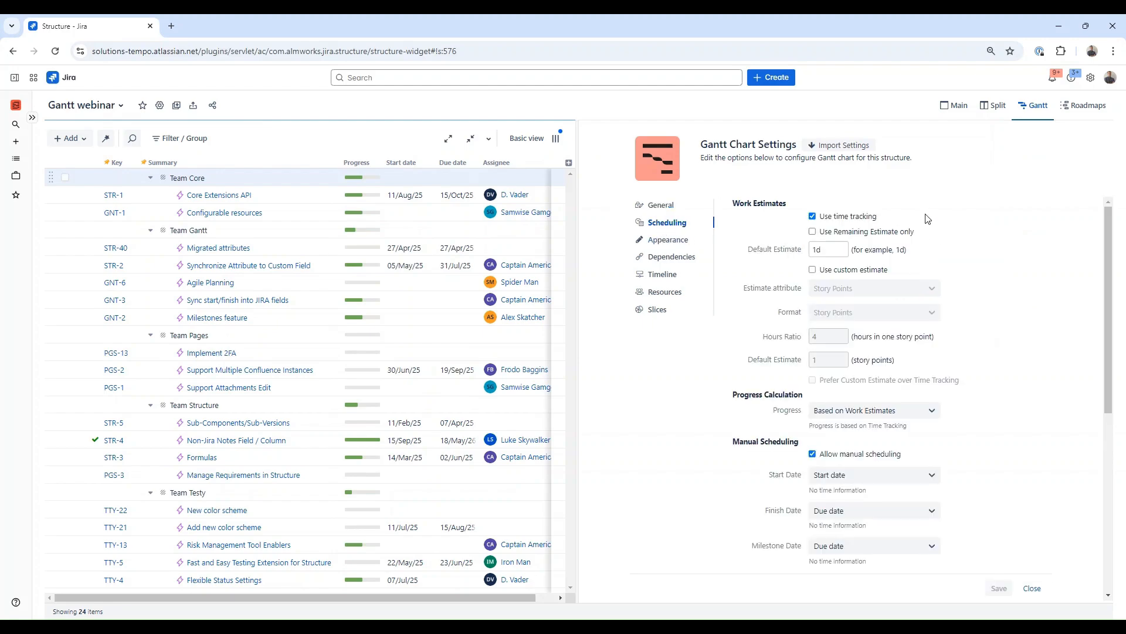
scroll(991, 414, "down", 2)
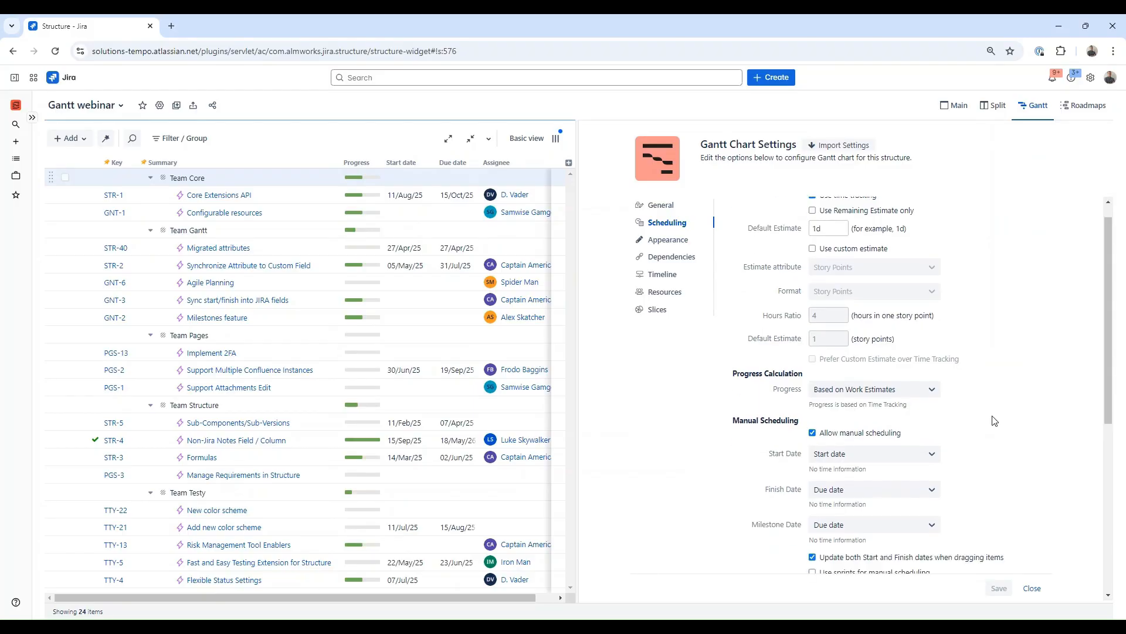
scroll(995, 420, "down", 4)
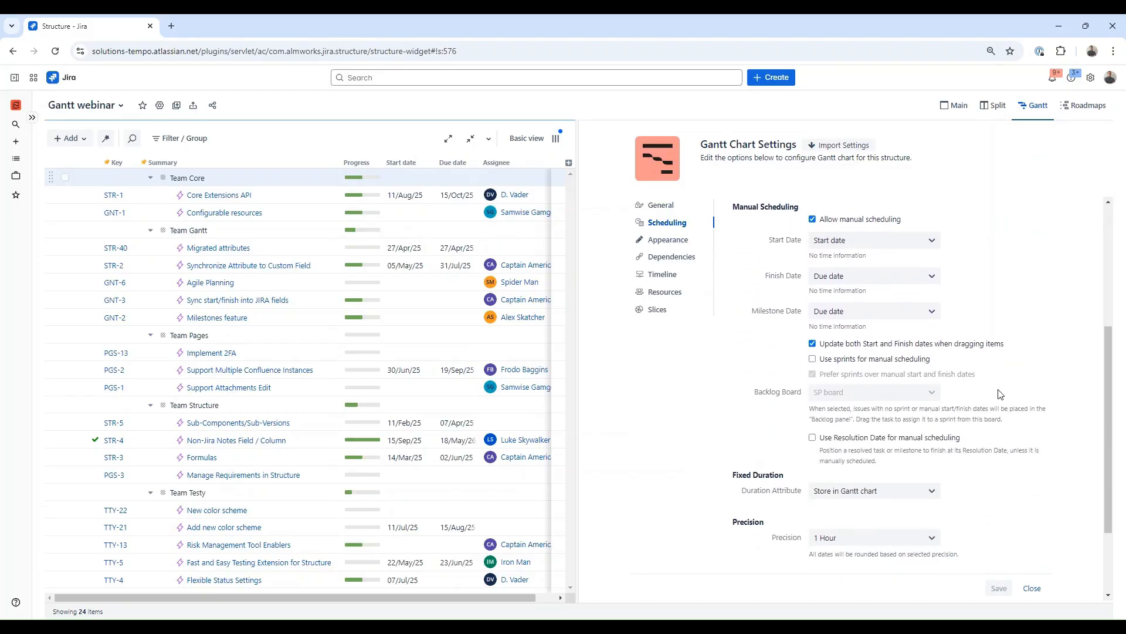
scroll(1000, 394, "up", 5)
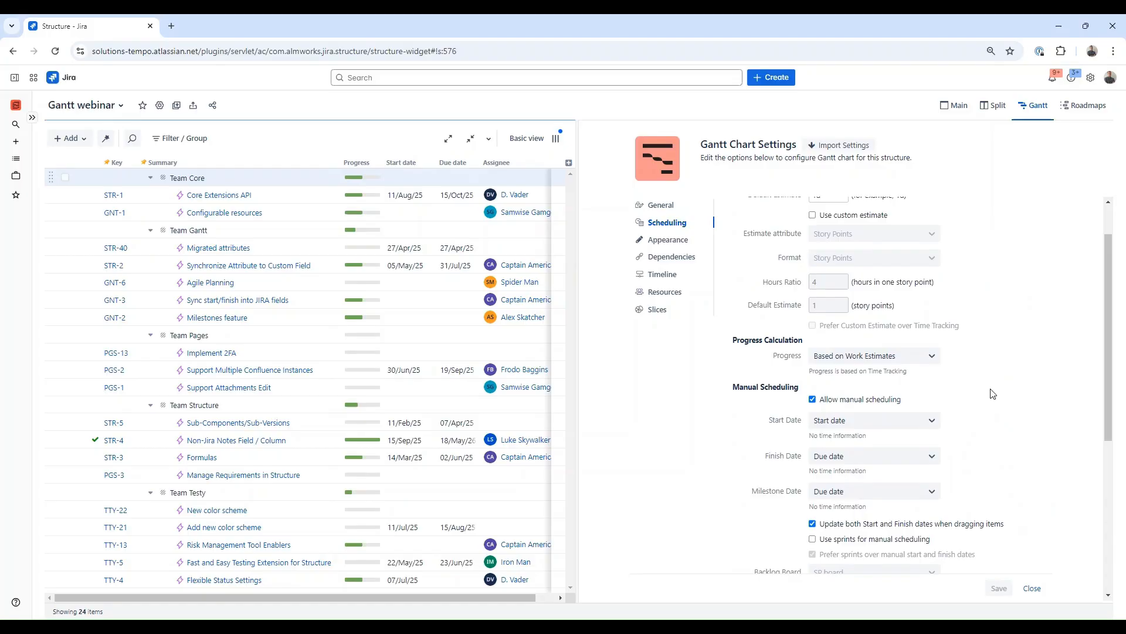
Step: Set progress calculation to Formula and enter the progress variable in the formula editor
left_click(929, 356)
left_click_drag(938, 388, 938, 499)
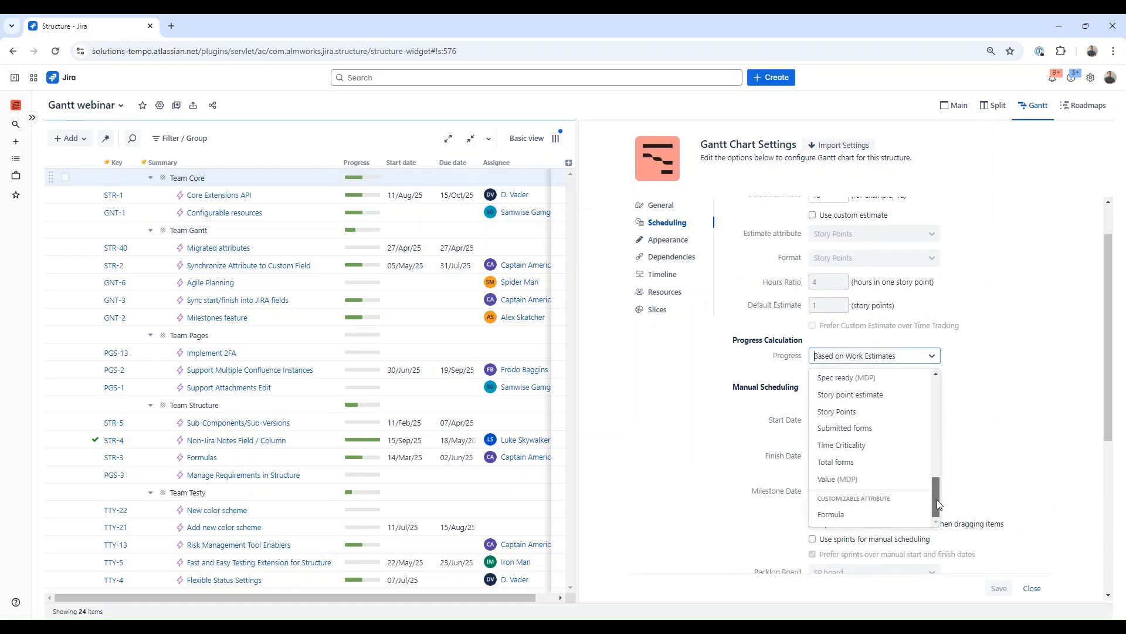
left_click(892, 517)
left_click(857, 406)
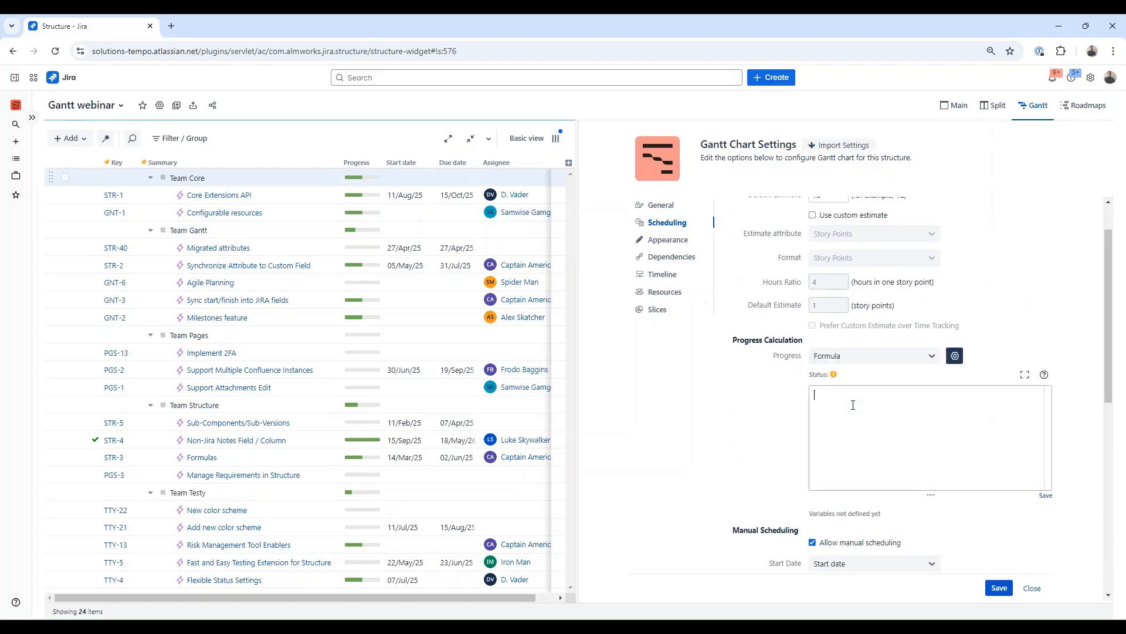
type("progres")
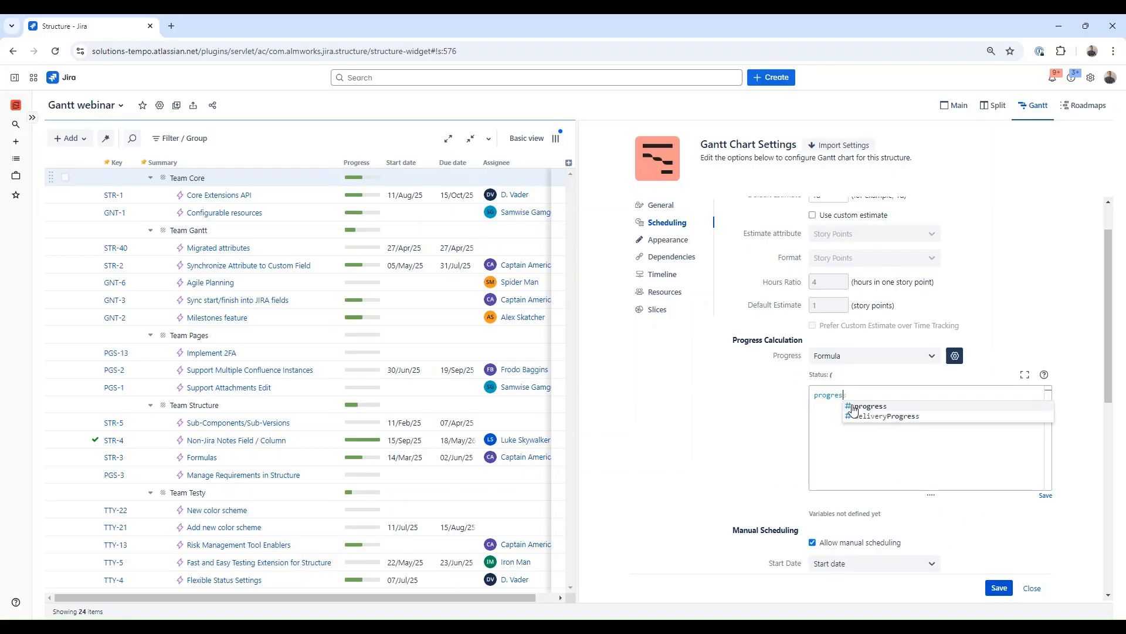
left_click(858, 407)
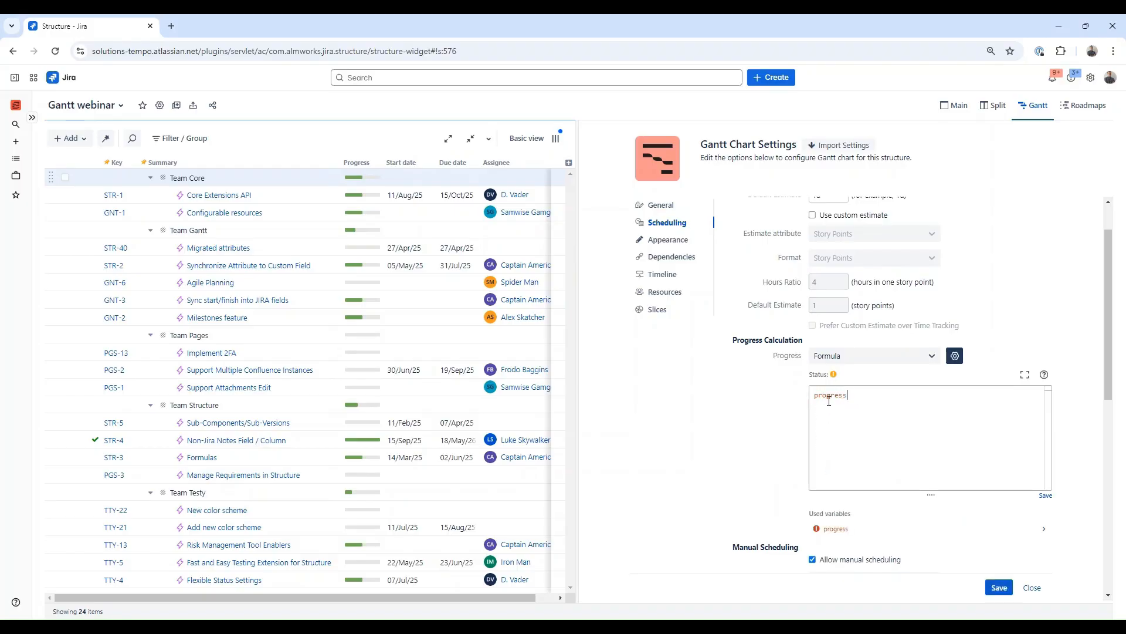
Step: Map the progress variable to the Progress source, with issue progress based on Status
left_click(832, 527)
scroll(833, 505, "down", 3)
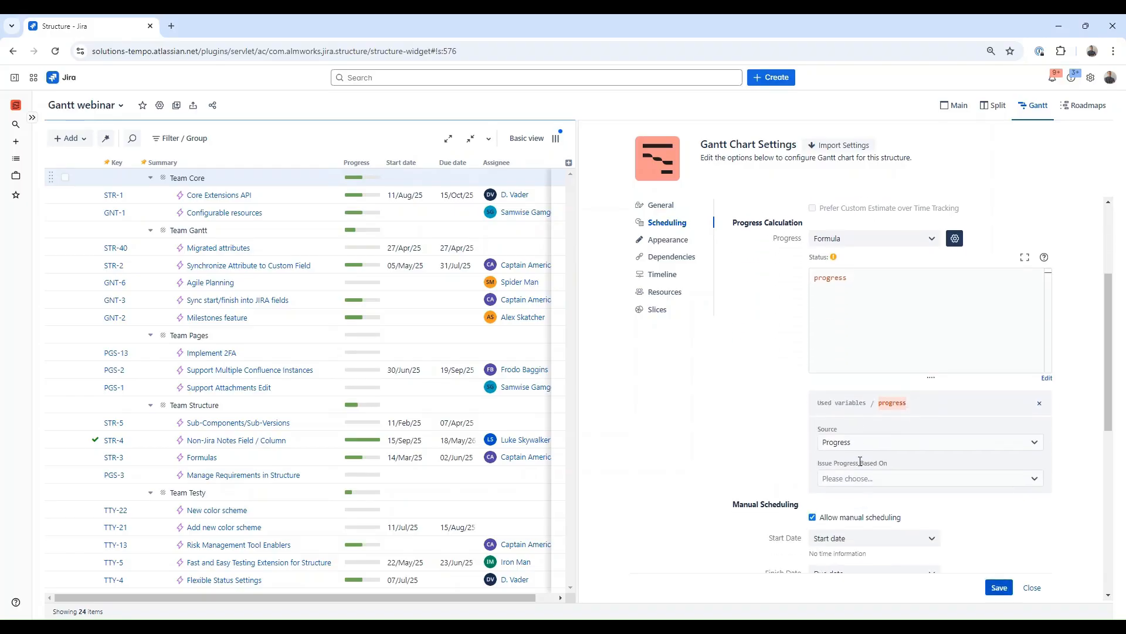
left_click(849, 444)
left_click(859, 499)
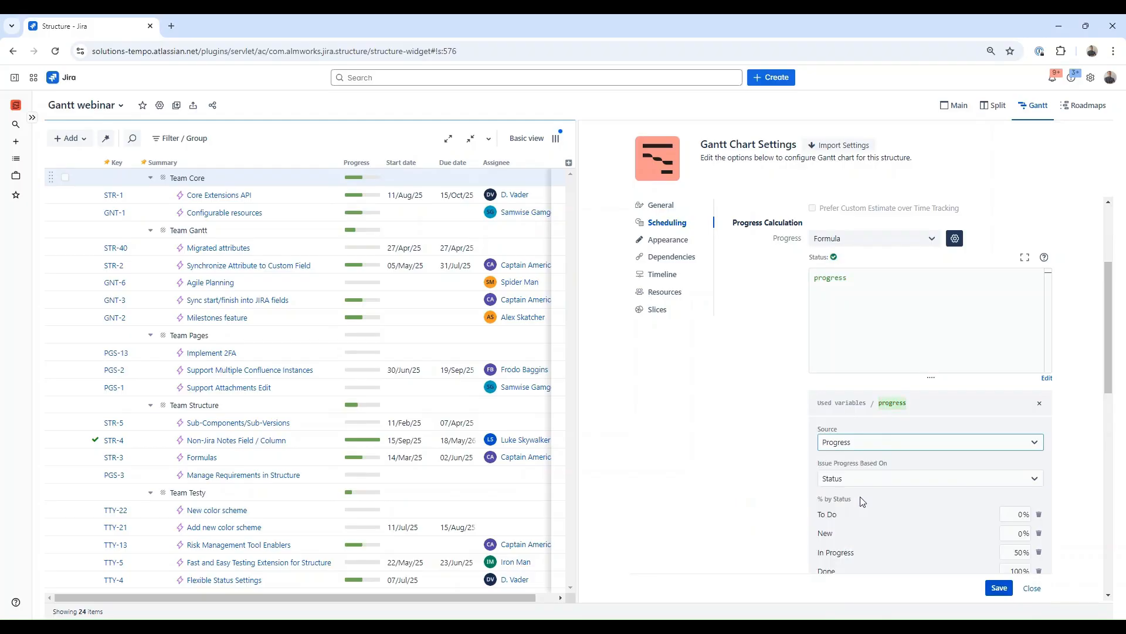
Step: Change the progress formula to progress * 100 and save the formula
scroll(921, 483, "down", 1)
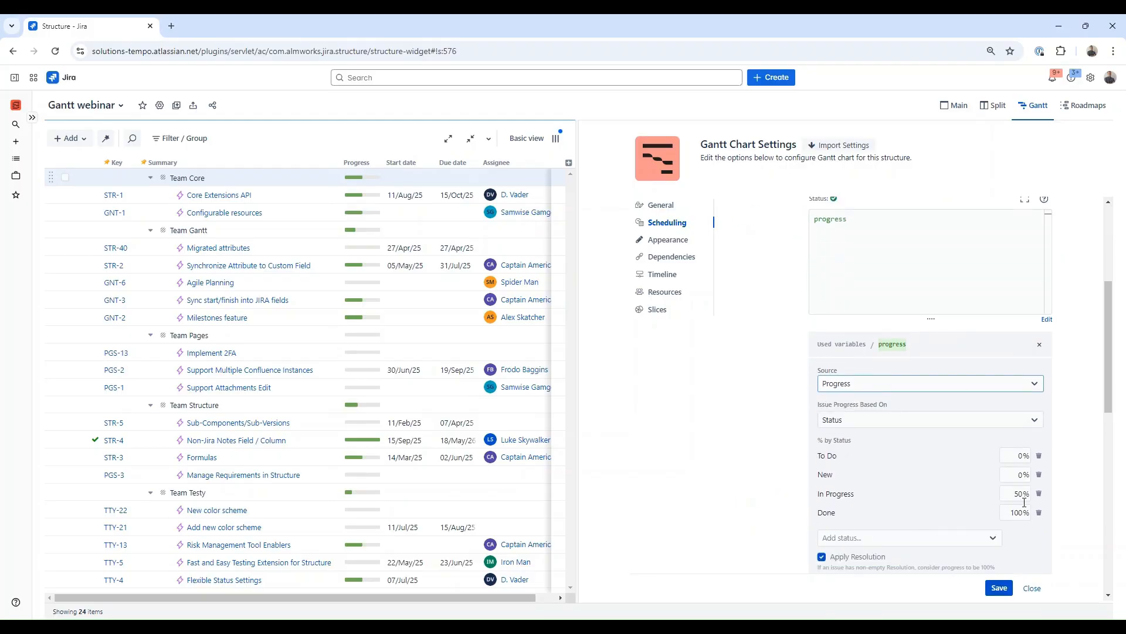
scroll(886, 468, "up", 3)
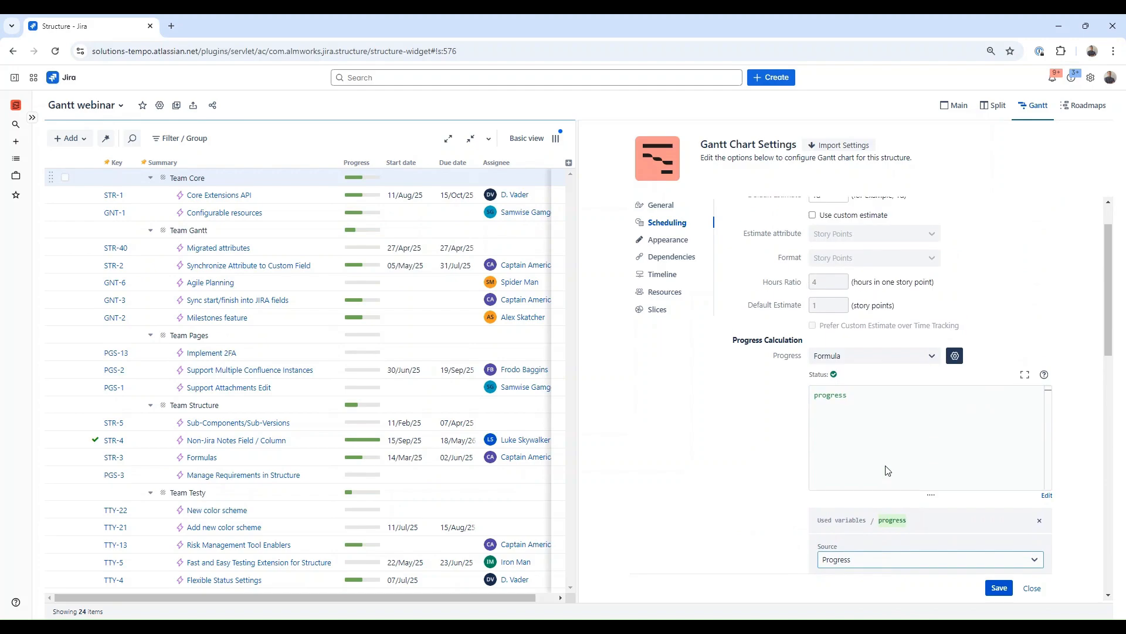
left_click(885, 403)
type("*")
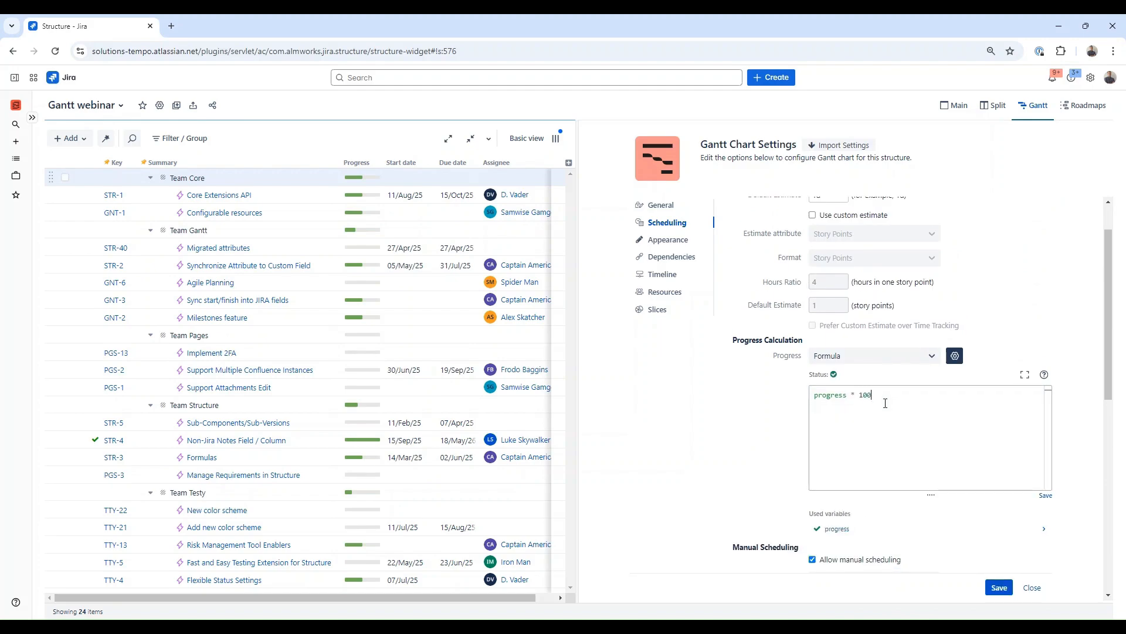
scroll(992, 503, "up", 1)
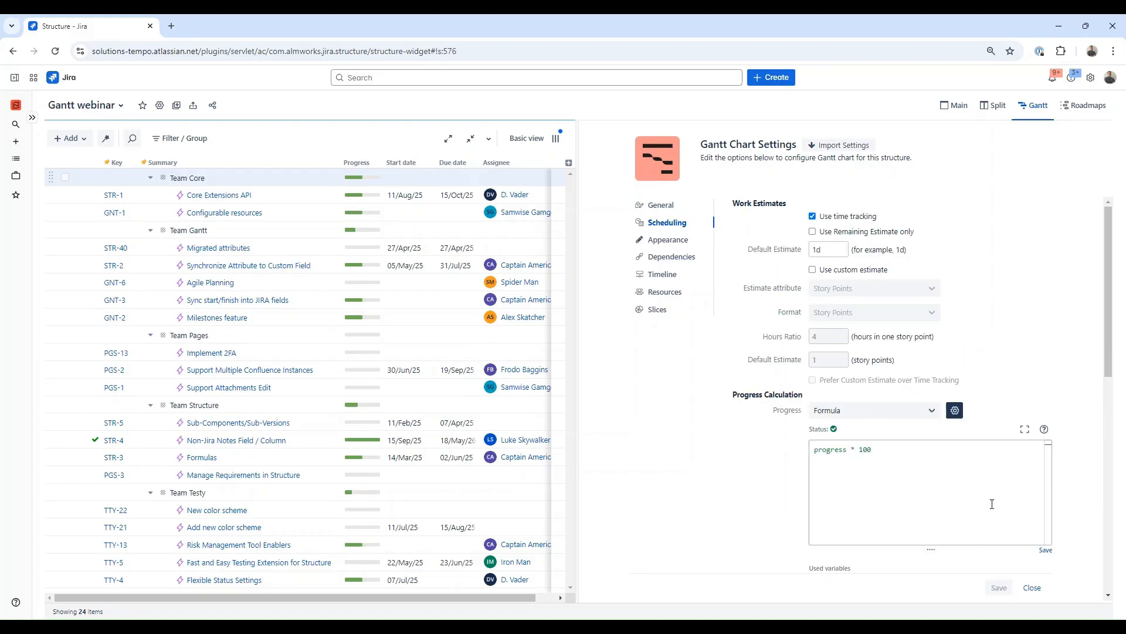
left_click(1046, 550)
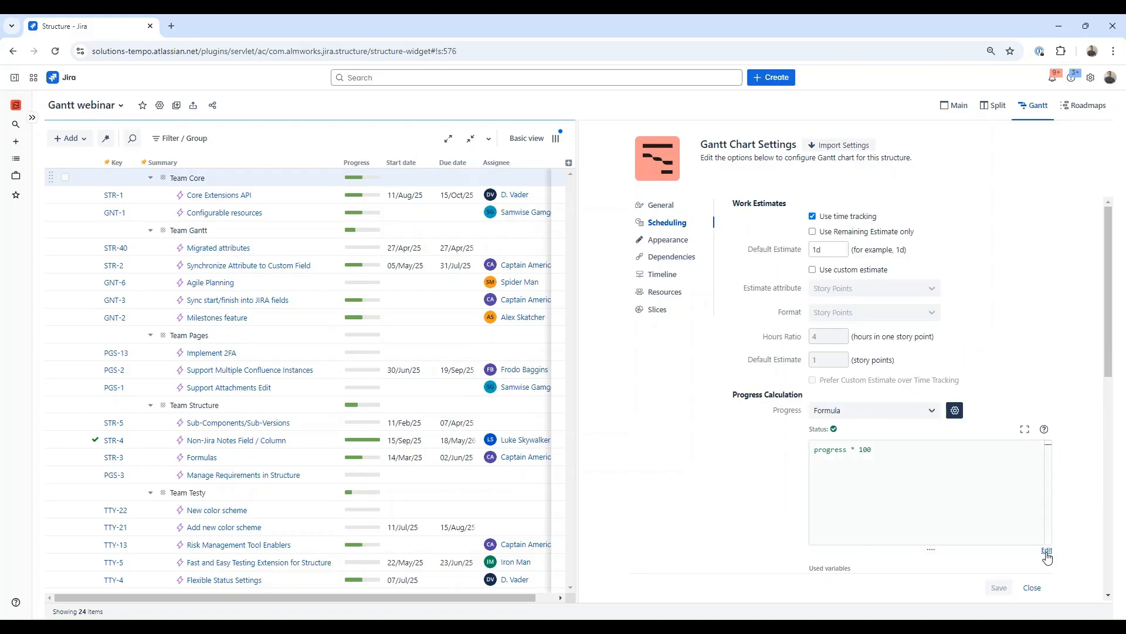
Step: In Appearance, turn on Bold mode and pick a cyan default bar color
left_click(664, 245)
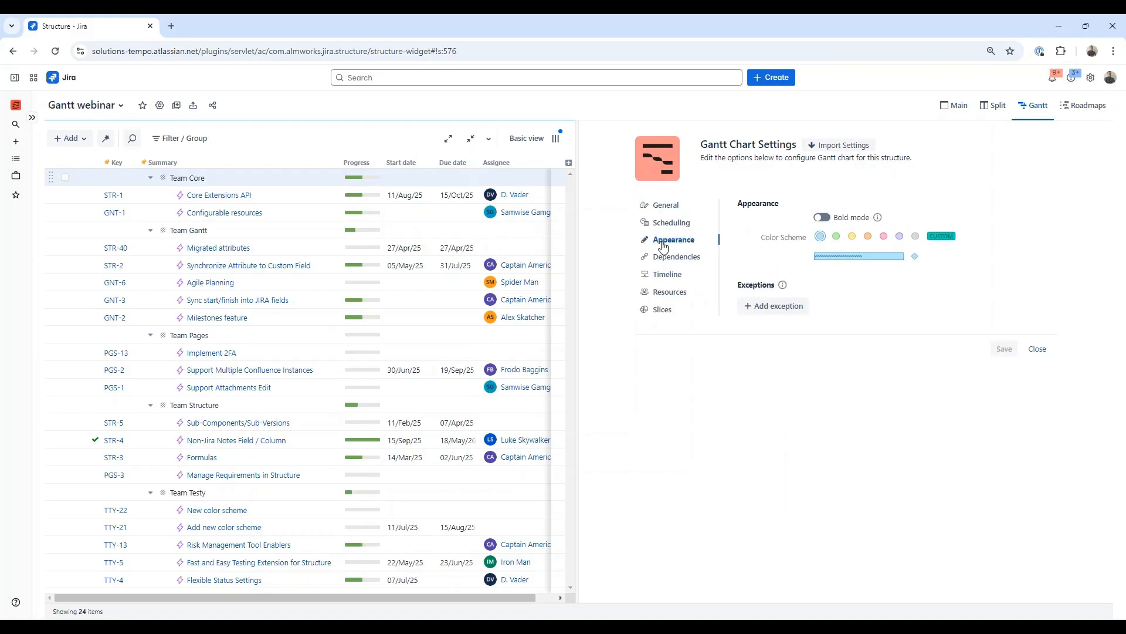
left_click(822, 218)
left_click(844, 237)
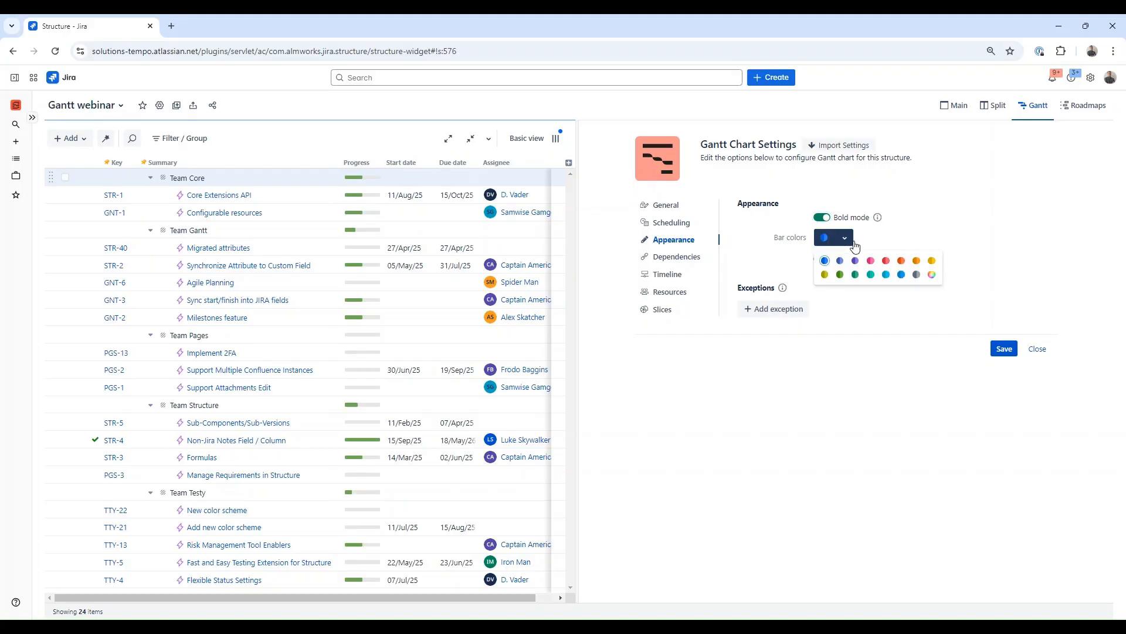
left_click(887, 275)
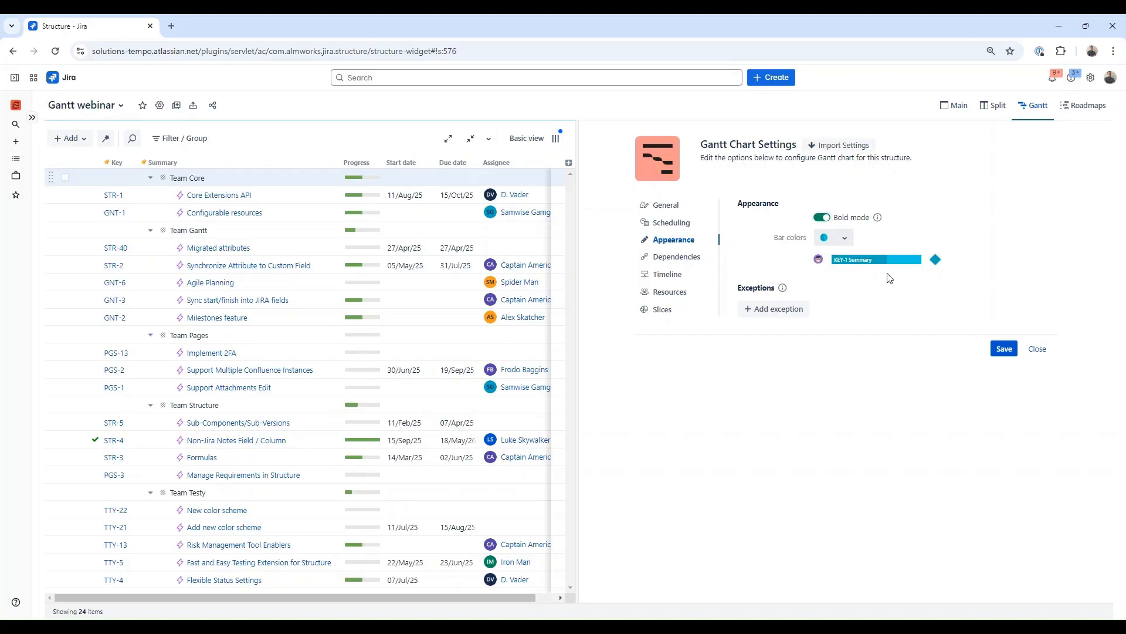
Step: Add a JQL appearance exception for status = "In Progress" with a purple bar color
left_click(782, 311)
left_click(783, 315)
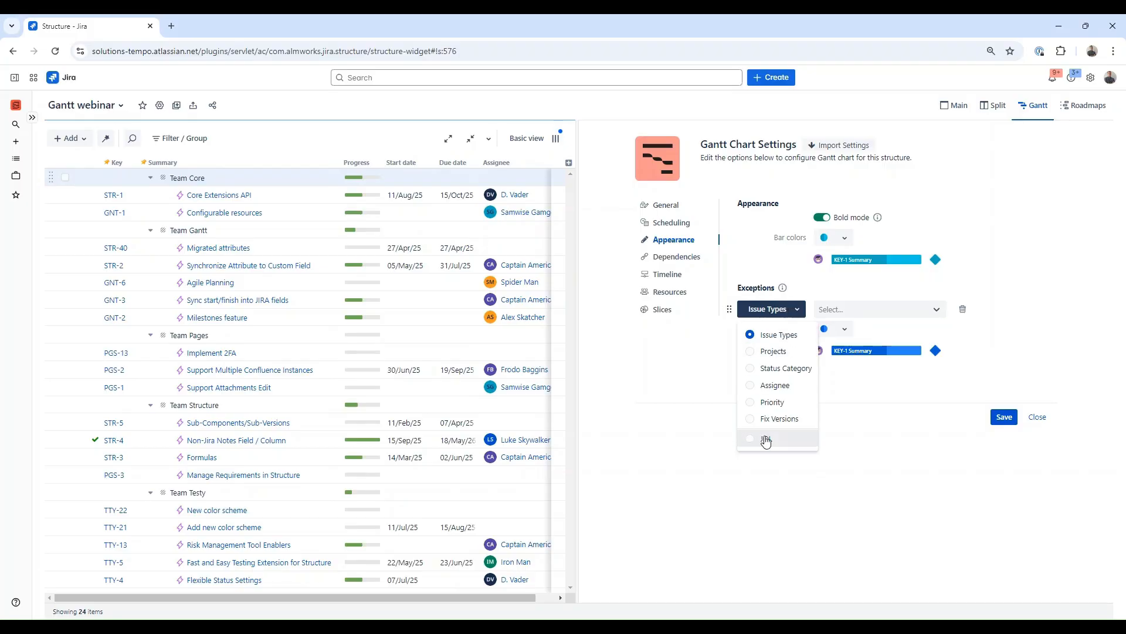
left_click(765, 440)
left_click(854, 321)
type("status = \"In")
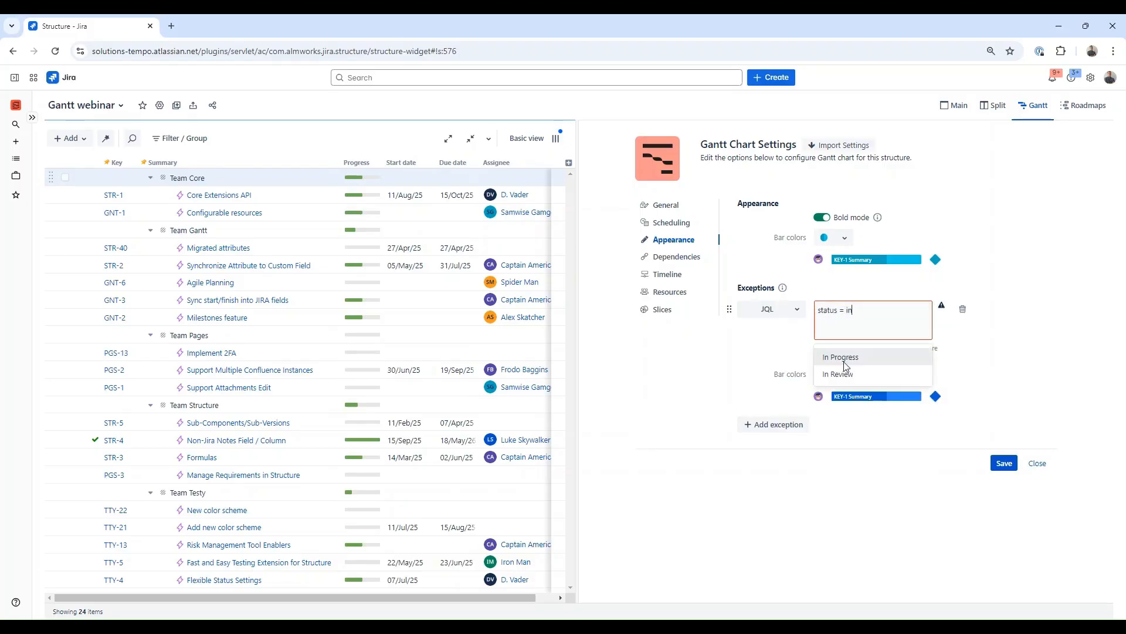
left_click(843, 361)
left_click(842, 375)
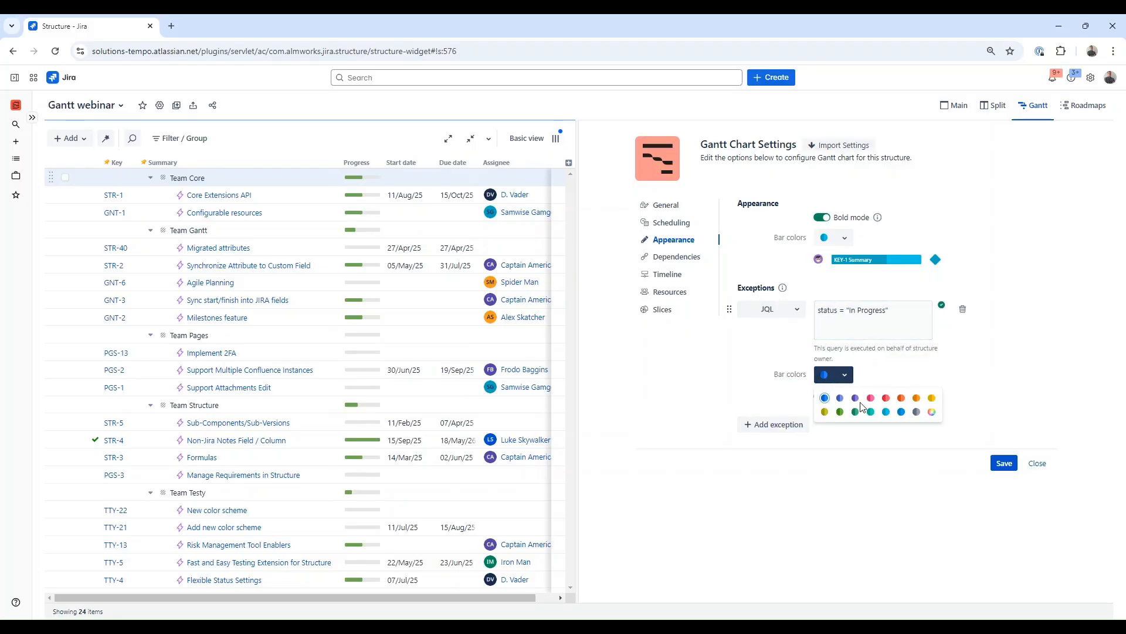
left_click(856, 399)
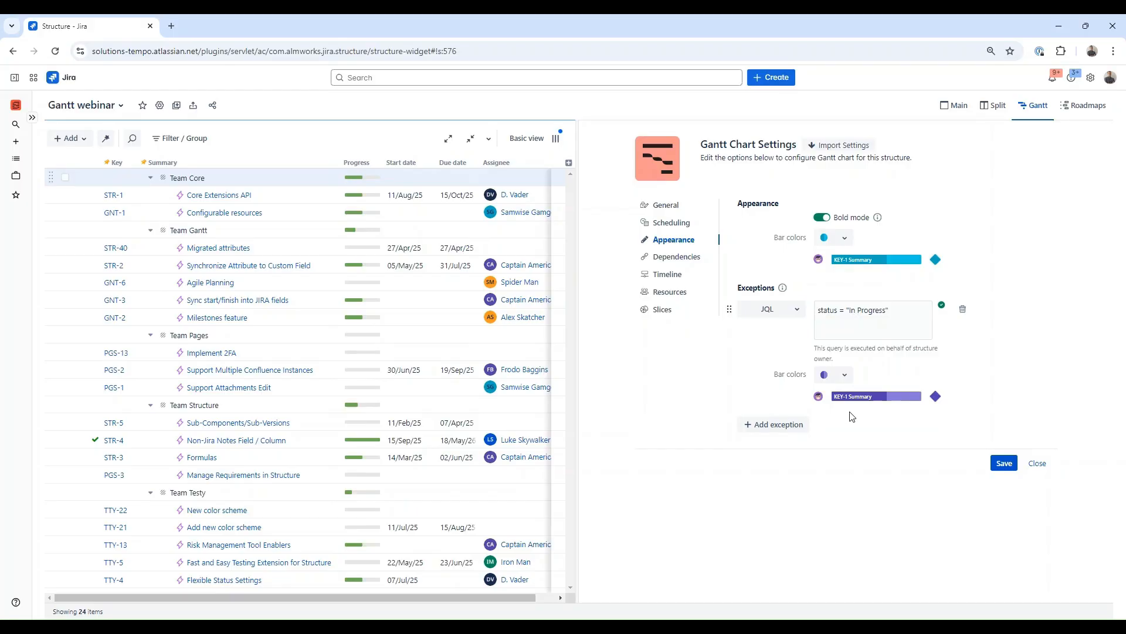
Step: Add a Priority appearance exception for Critical and High with a pink bar color
left_click(797, 427)
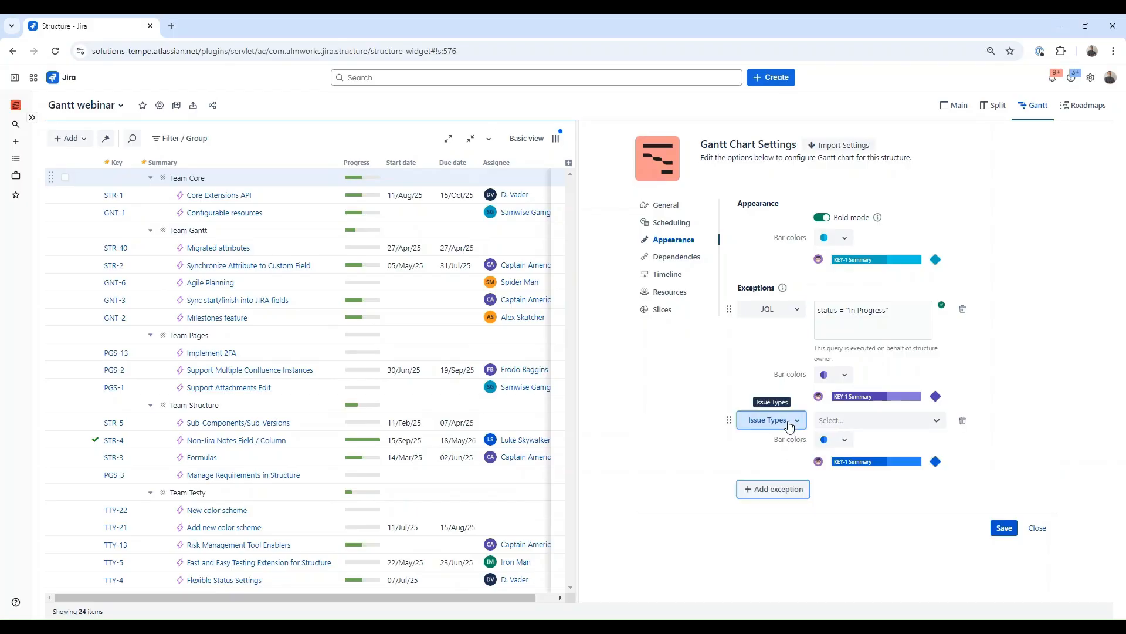
left_click(789, 426)
left_click(787, 509)
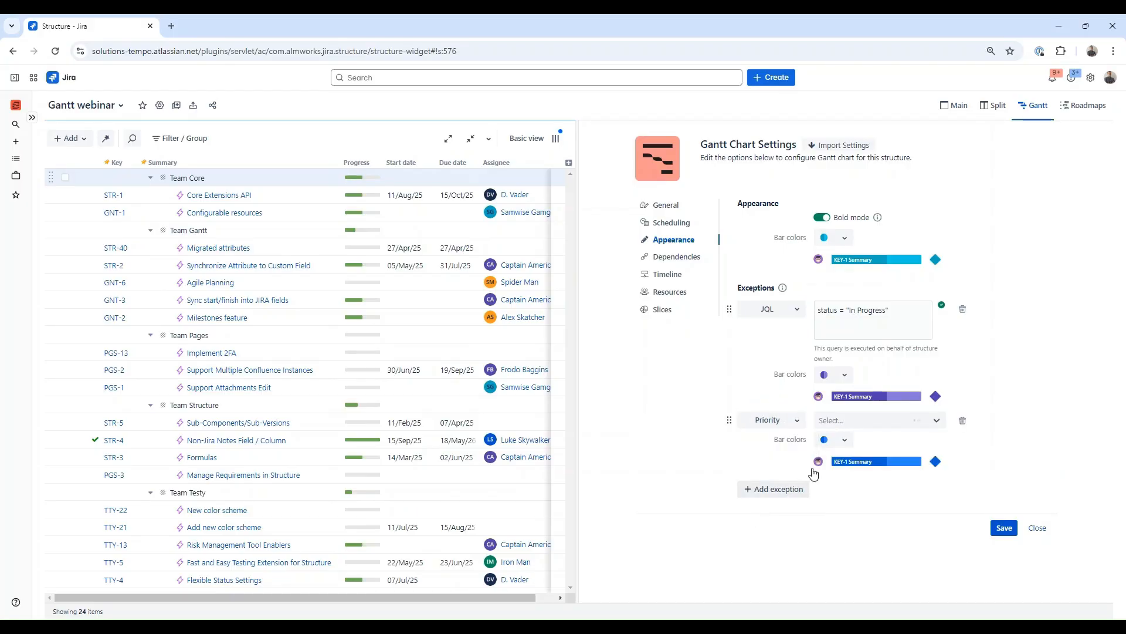
left_click(846, 419)
left_click(839, 464)
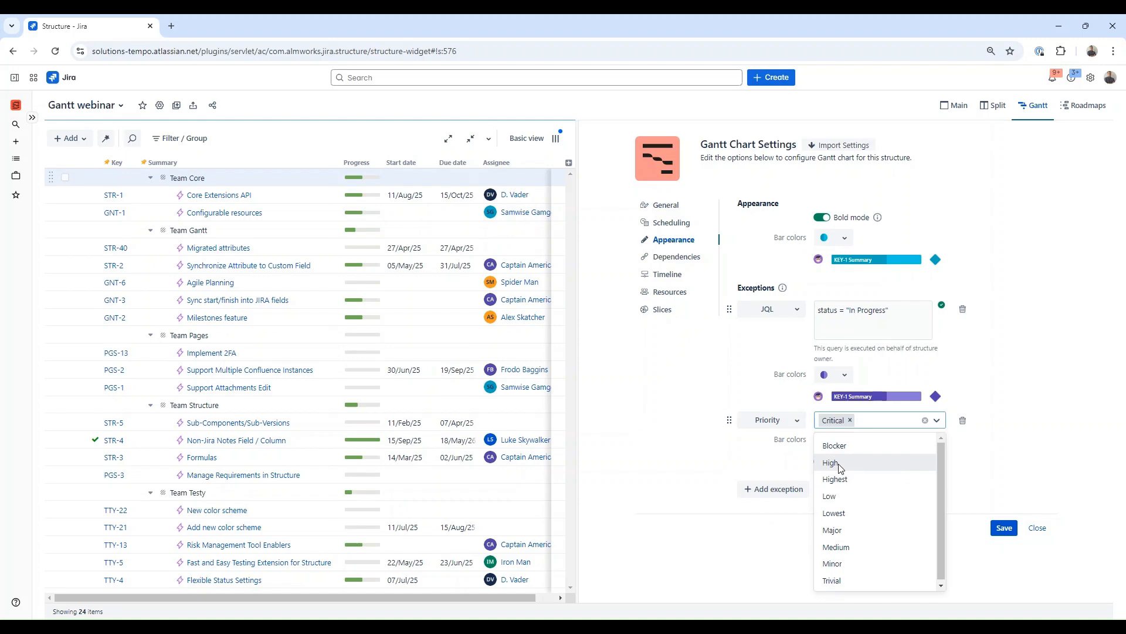
left_click(840, 464)
left_click(784, 465)
left_click(850, 446)
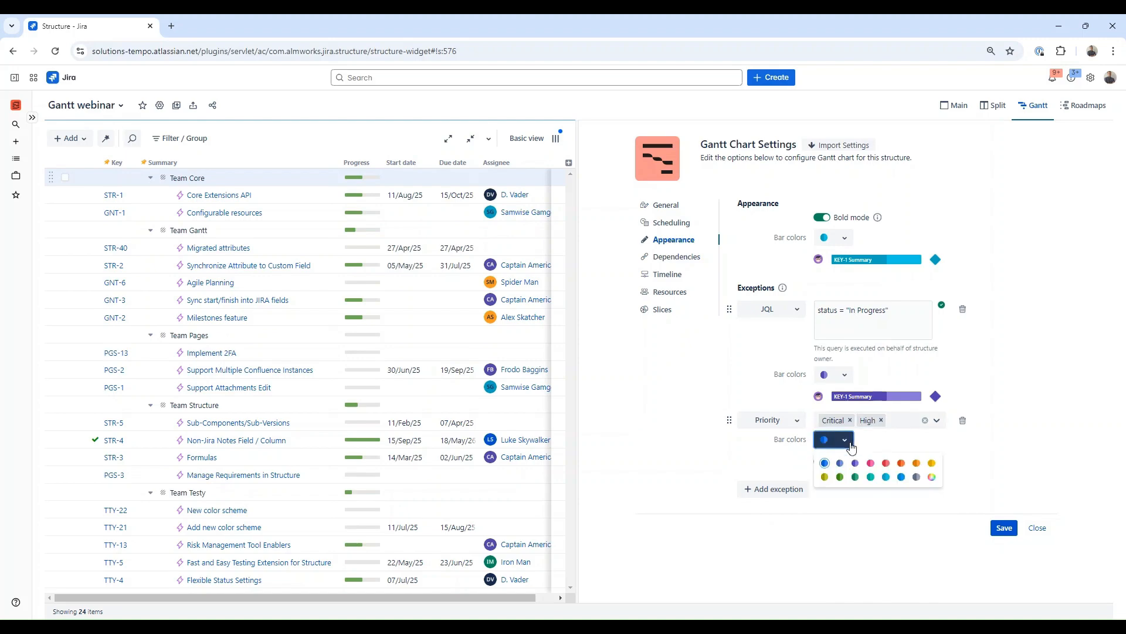
left_click(871, 463)
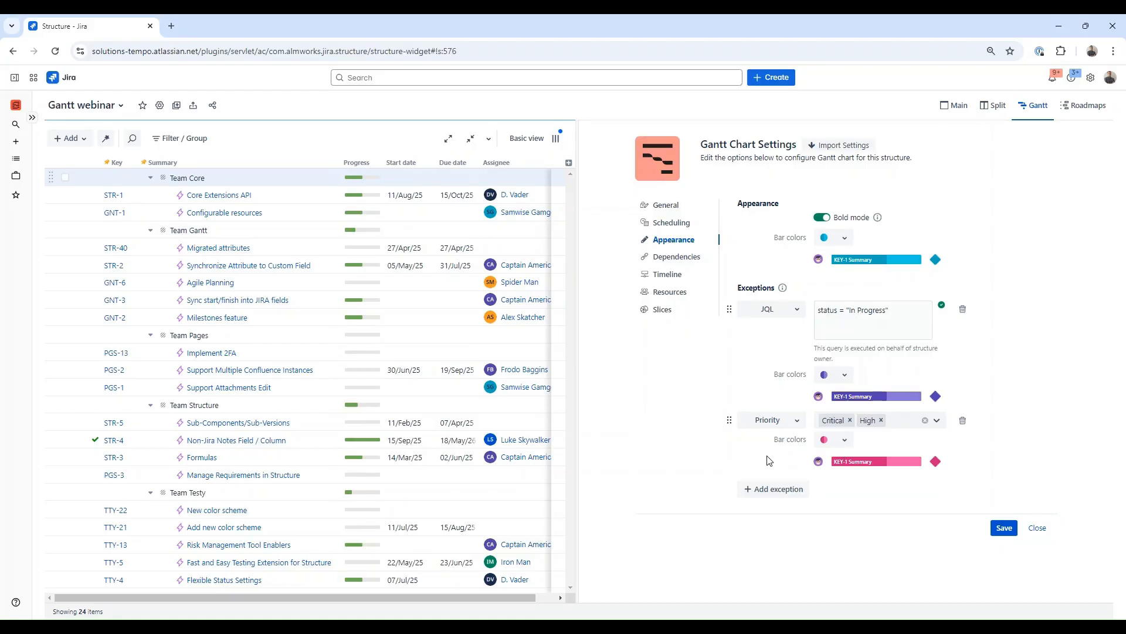
Step: Create a new slice named Agile team with a JQL item filter of cf[10046] = "Team Structure"
left_click(673, 294)
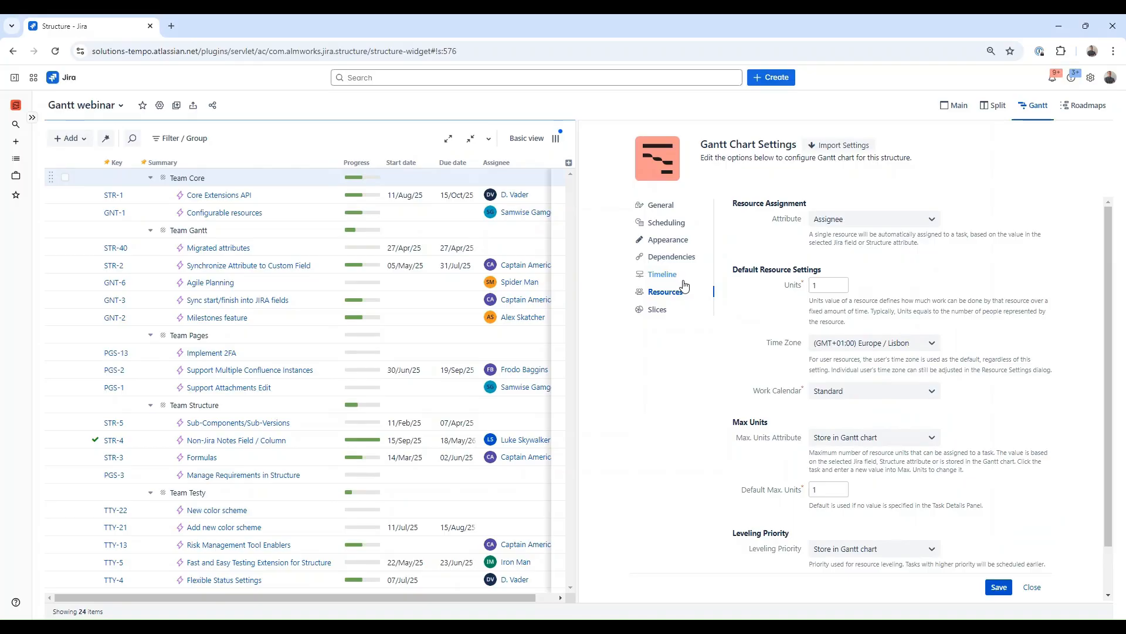
left_click(657, 309)
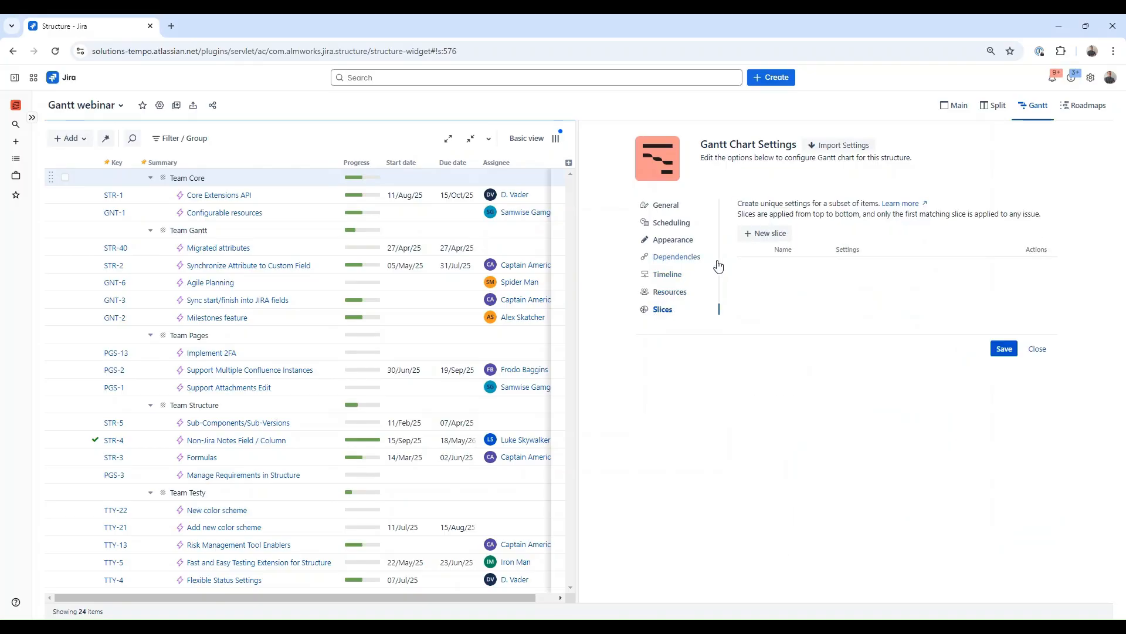
left_click(754, 233)
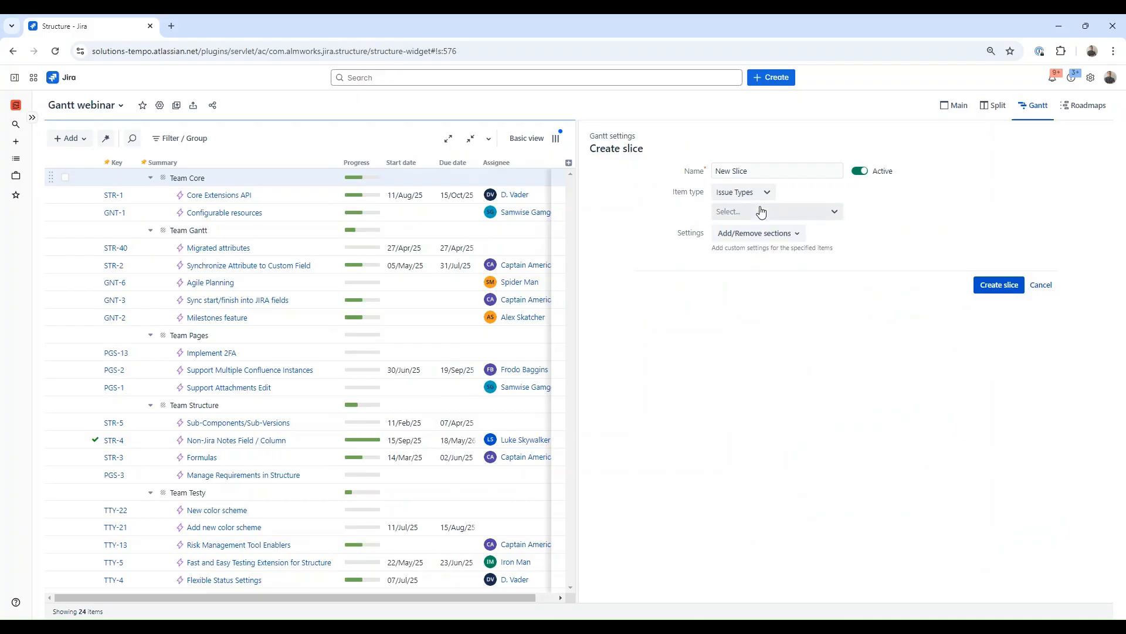
triple_click(770, 171)
type("Agile team")
left_click(764, 192)
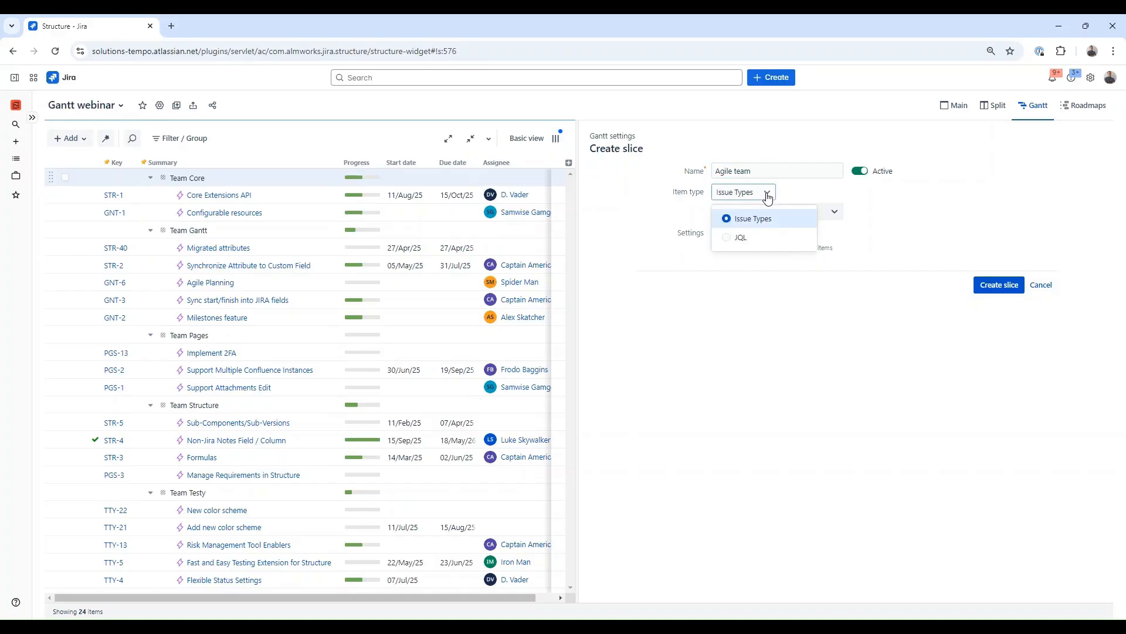
left_click(753, 234)
type("team")
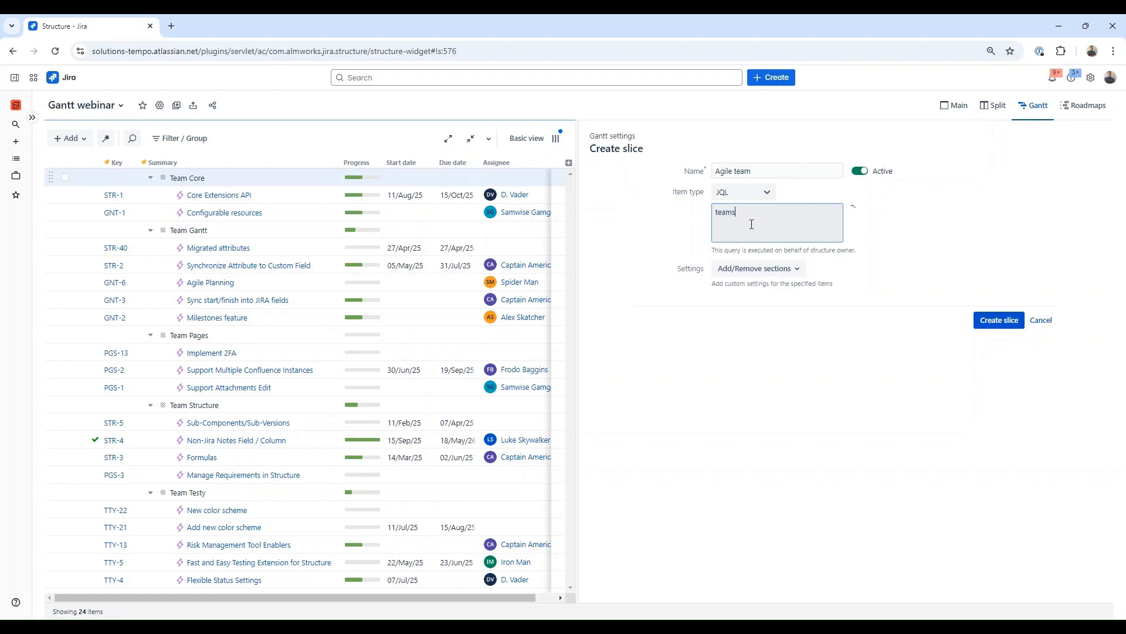
left_click(780, 284)
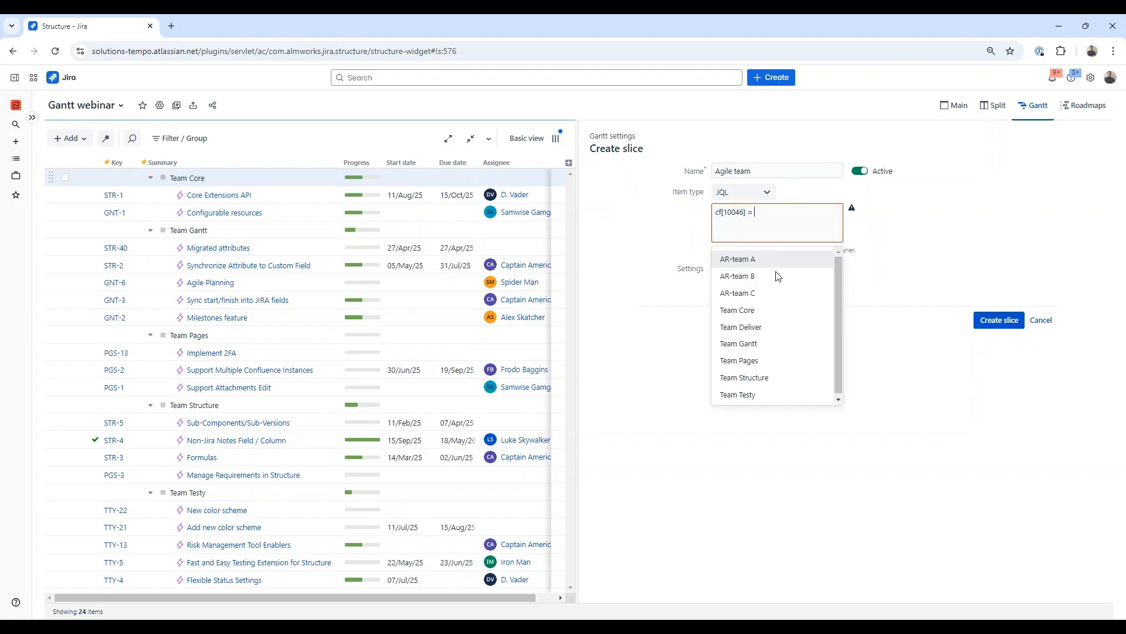
left_click(770, 378)
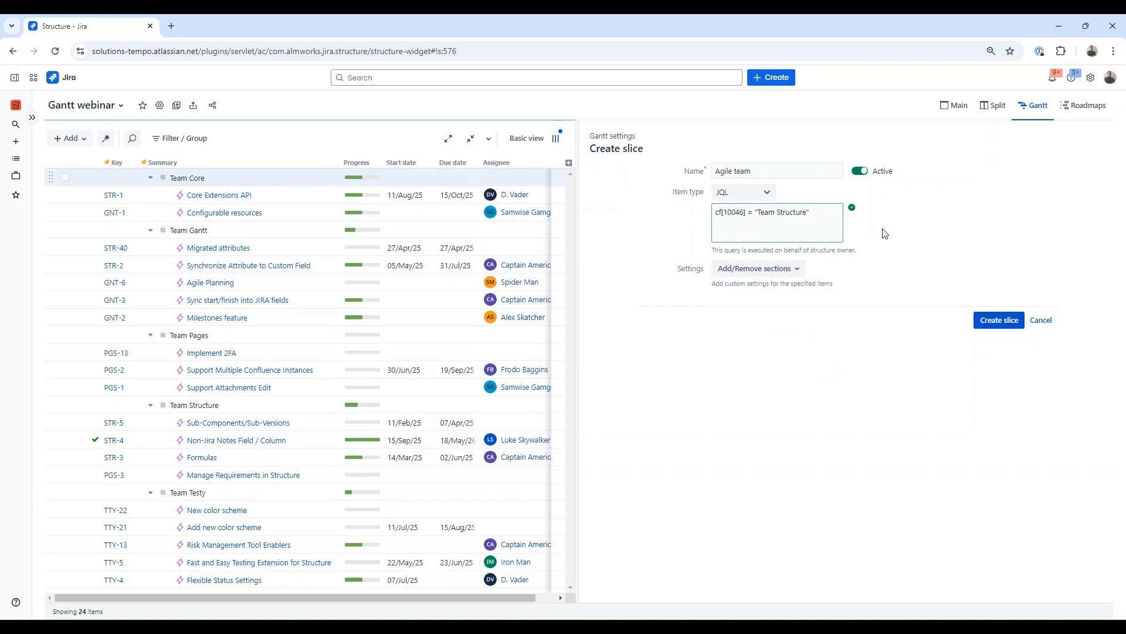
Step: Add the Work Estimates and Manual Scheduling sections to the slice's settings
left_click(739, 269)
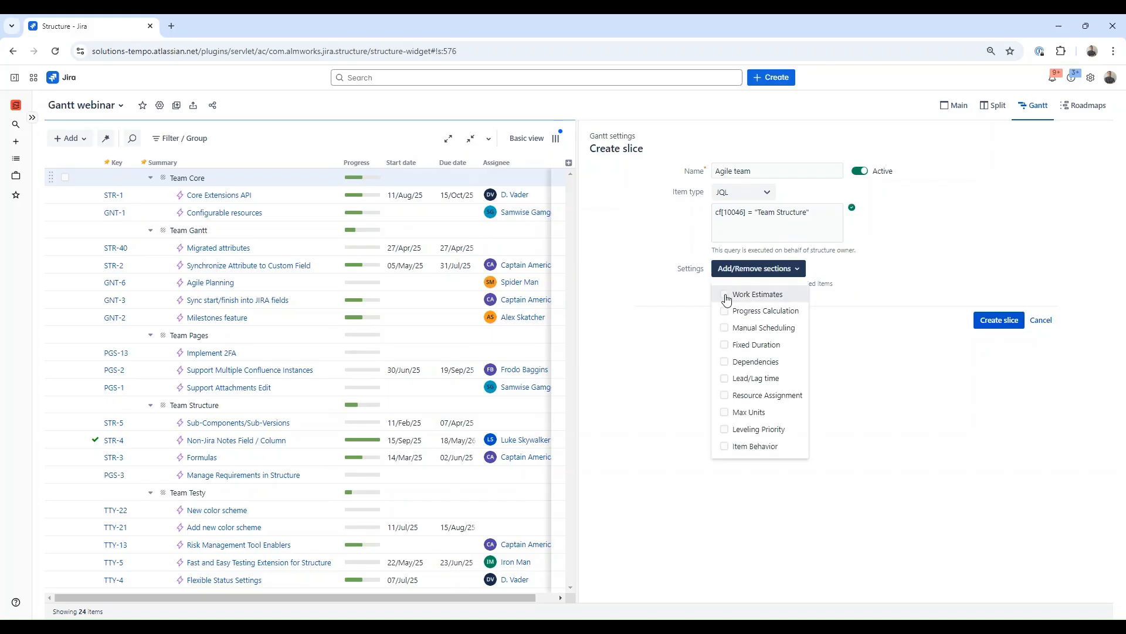
left_click(726, 296)
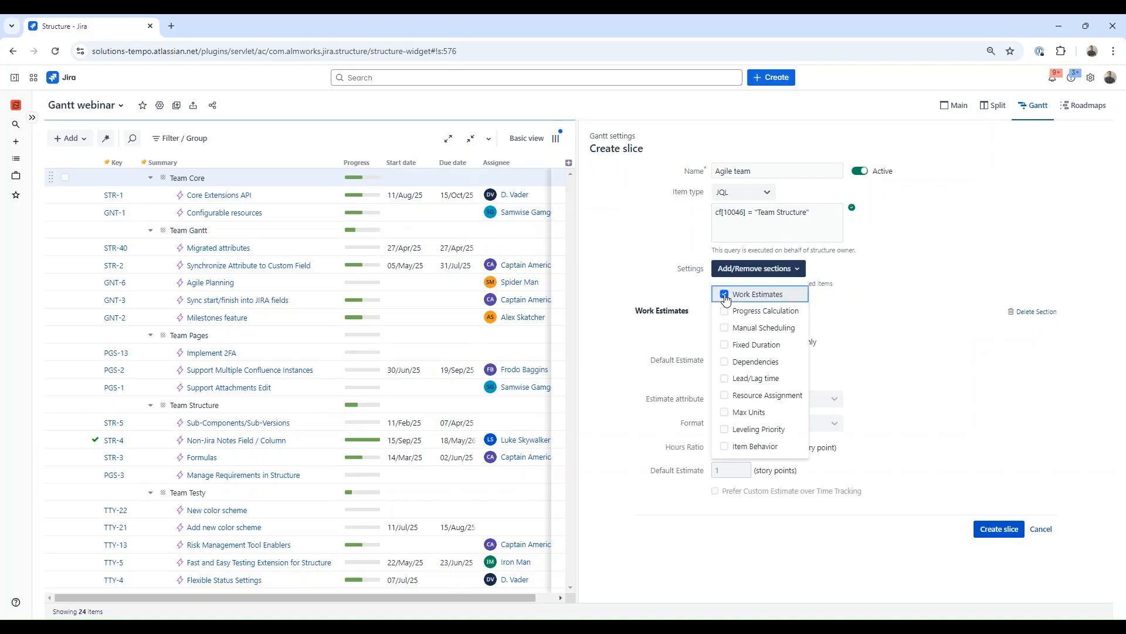
left_click(757, 327)
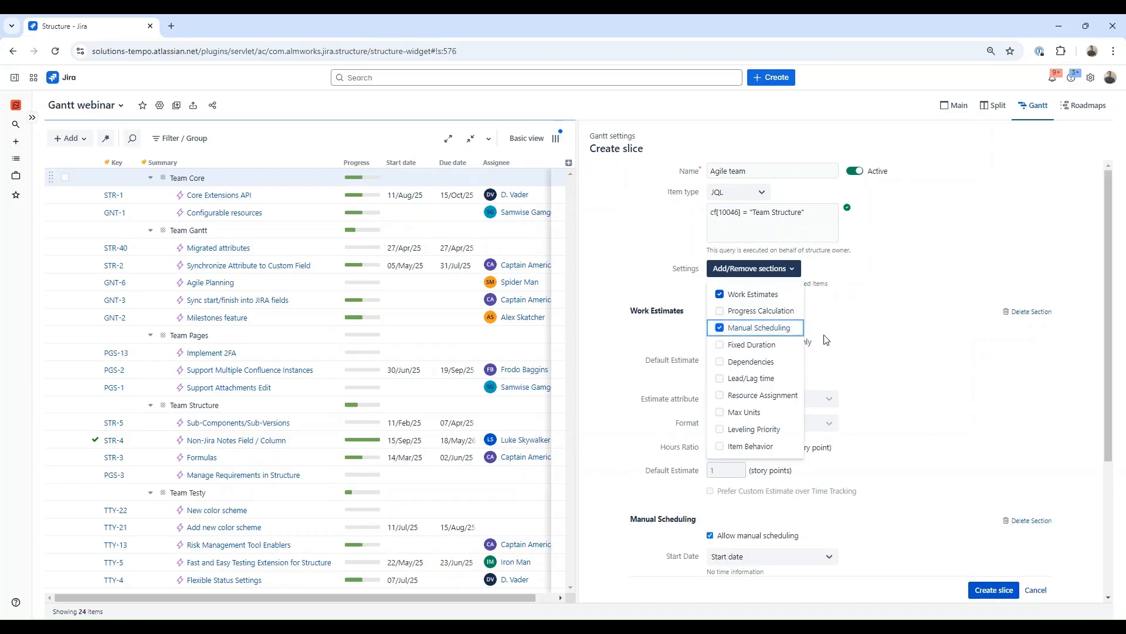
left_click(909, 335)
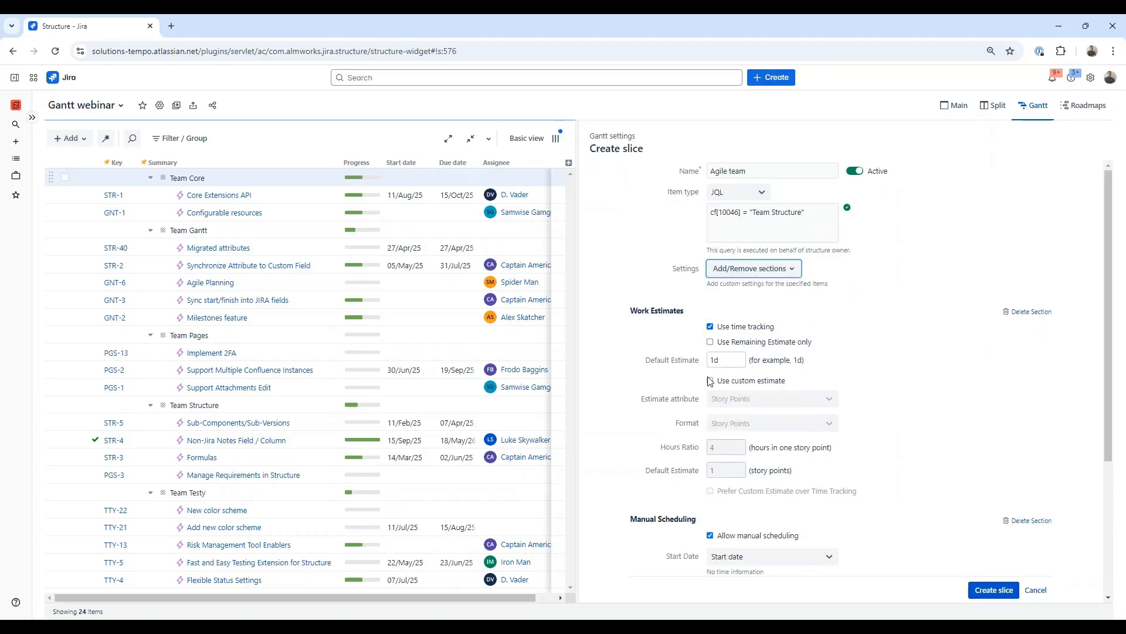
Step: In the slice's work estimates, replace time tracking with a custom estimate using an hours ratio of 6
left_click(710, 326)
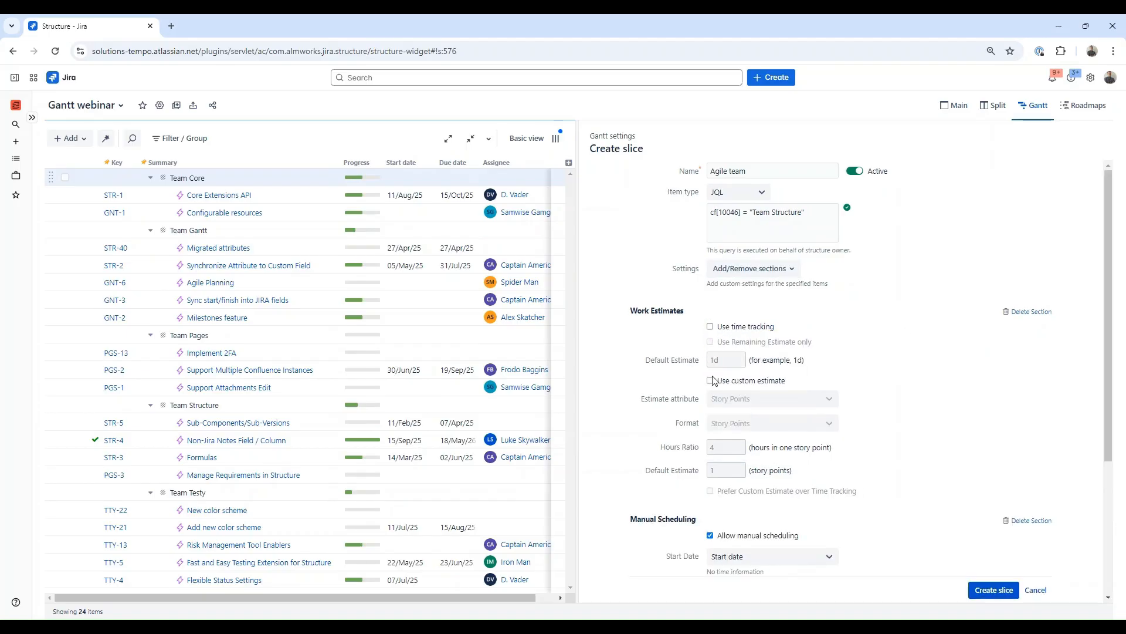
left_click(710, 380)
left_click(726, 446)
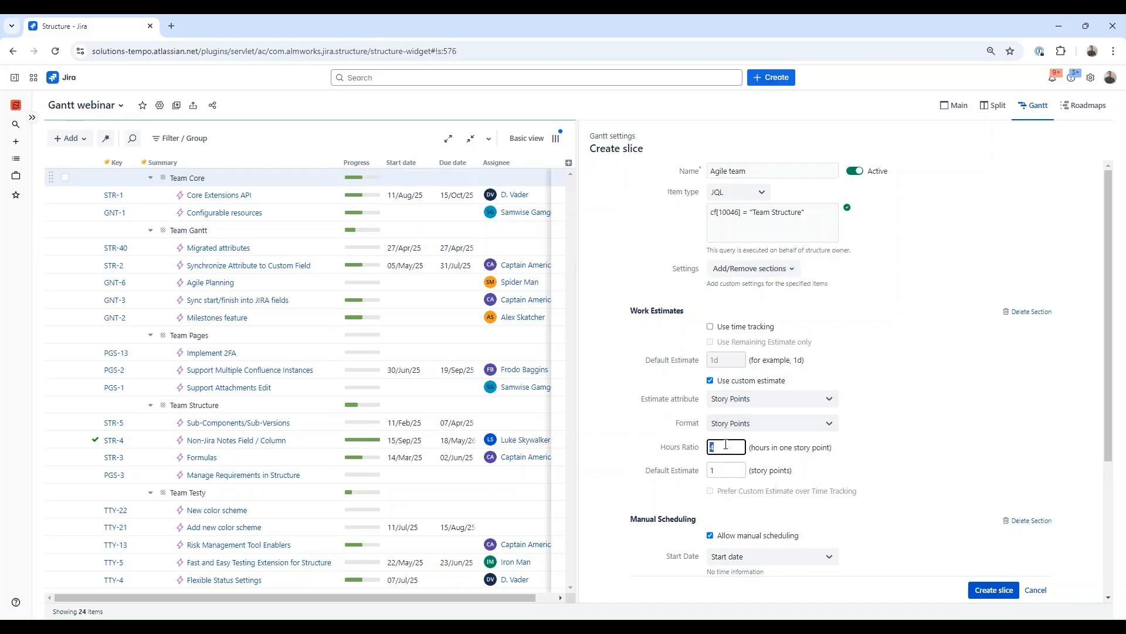
left_click(885, 445)
Step: Enable sprints for manual scheduling with the backlog board set to None, and create the slice
scroll(886, 446, "down", 3)
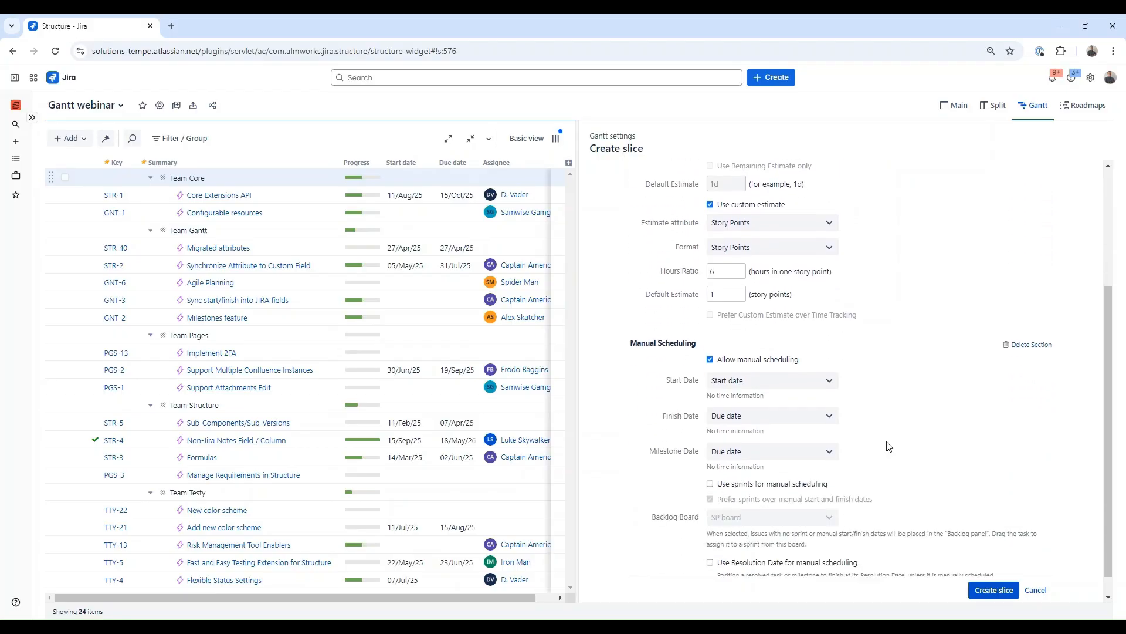
scroll(888, 447, "down", 1)
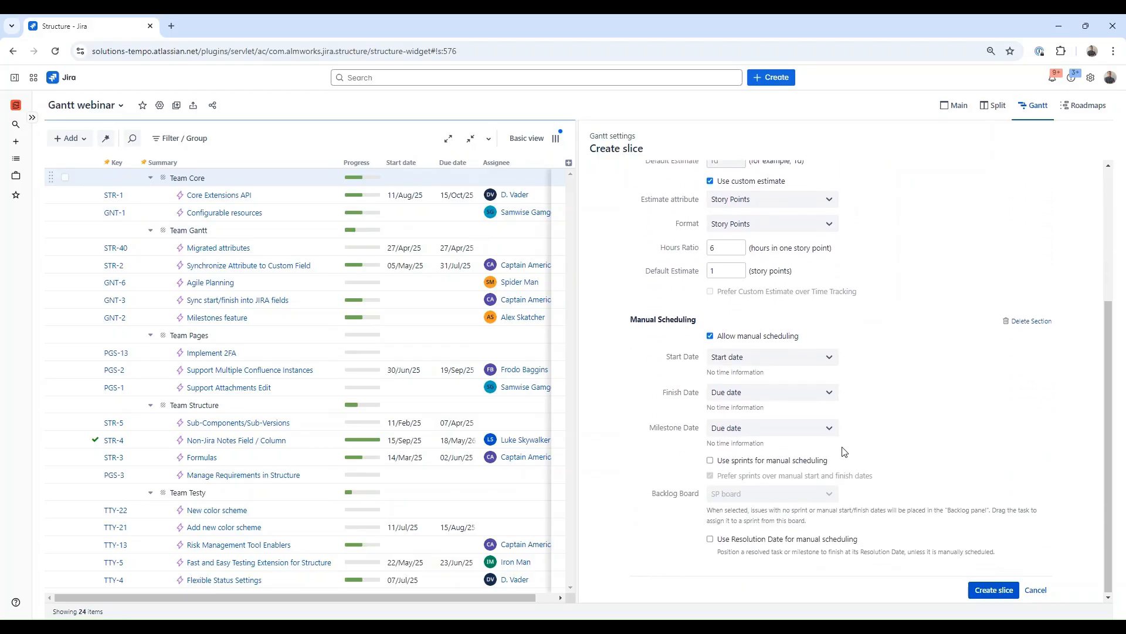
left_click(711, 461)
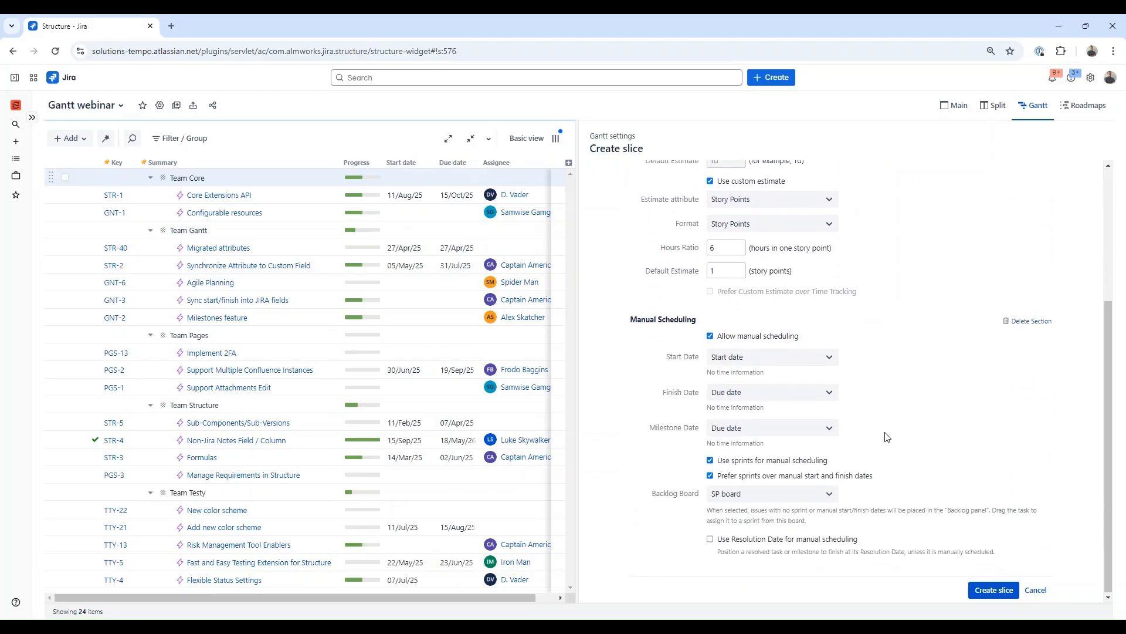
left_click(832, 496)
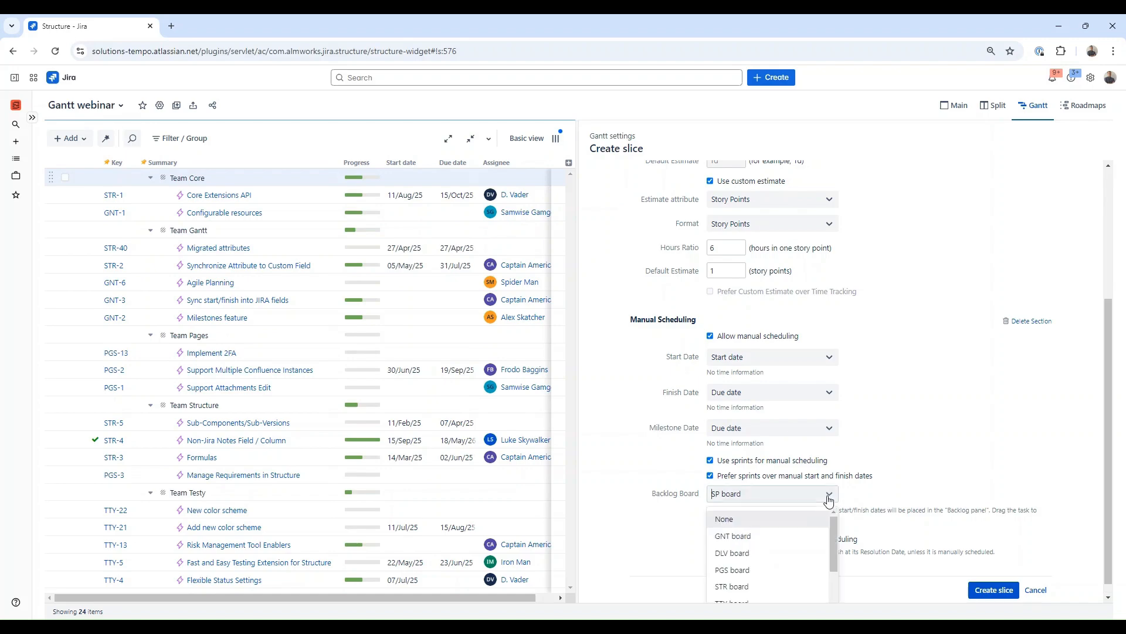
left_click(778, 523)
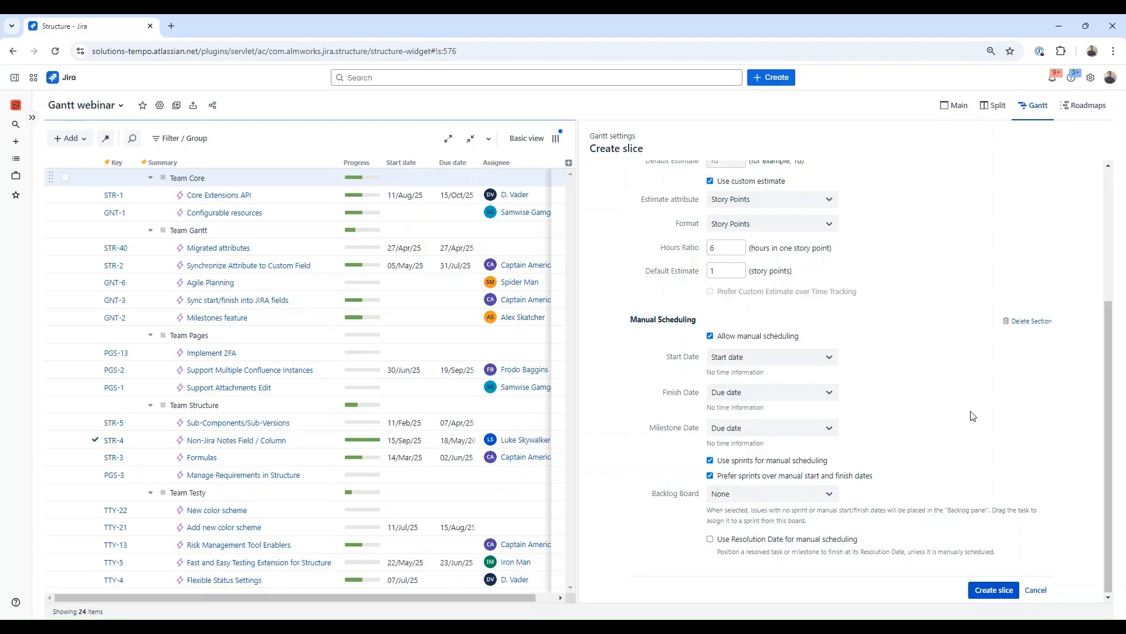
left_click(992, 590)
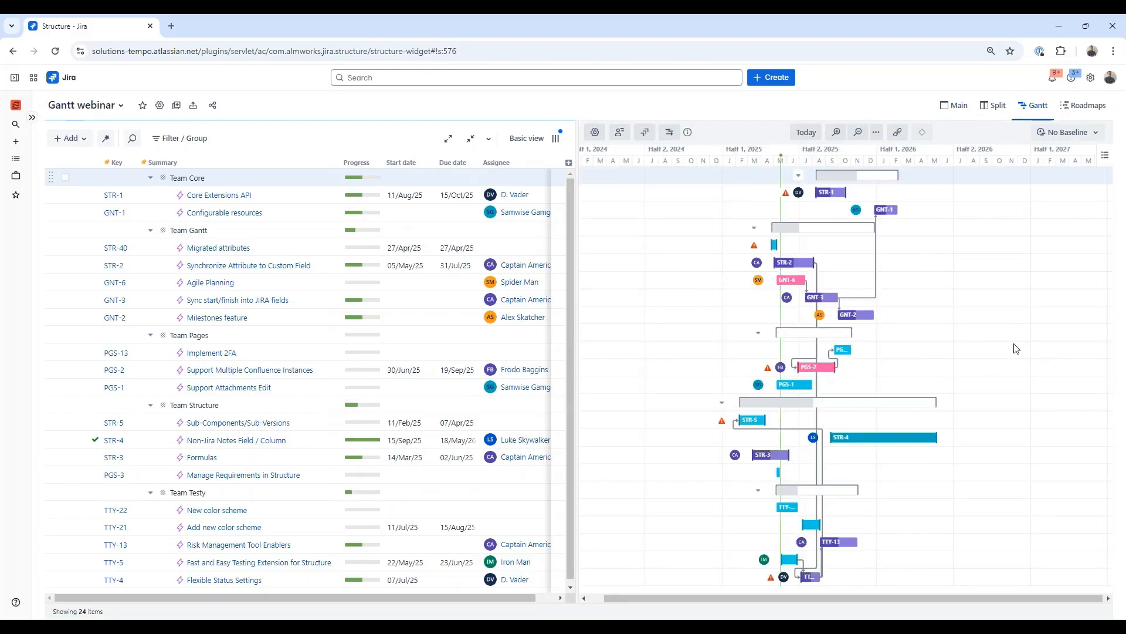
Step: Turn on Task Icons in the Gantt chart display options
scroll(1016, 348, "down", 1)
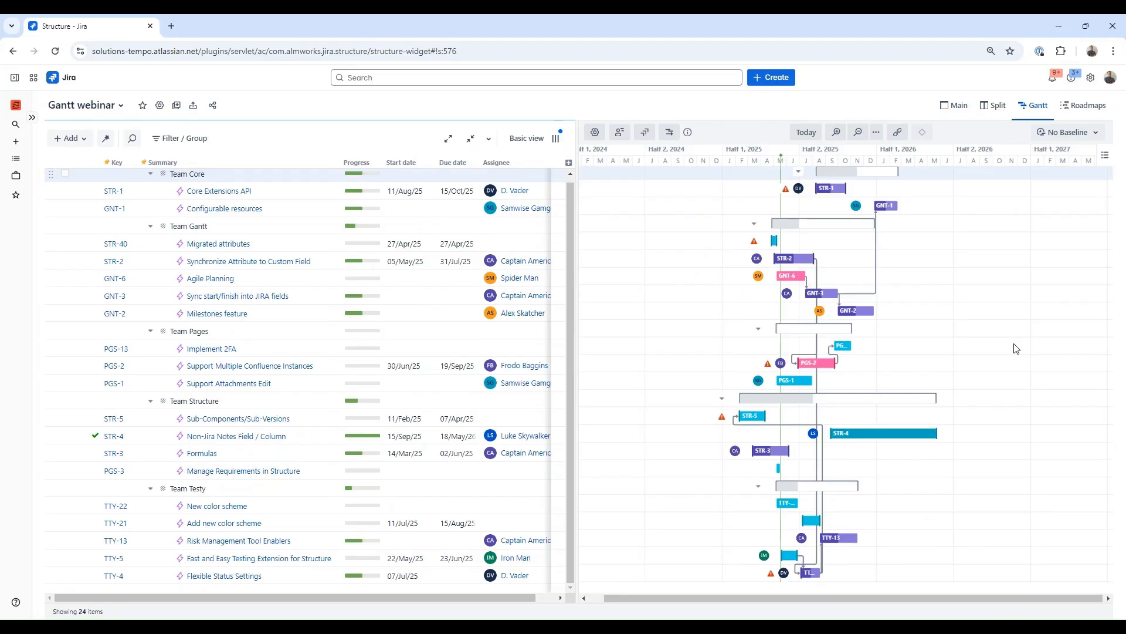
scroll(1016, 348, "up", 1)
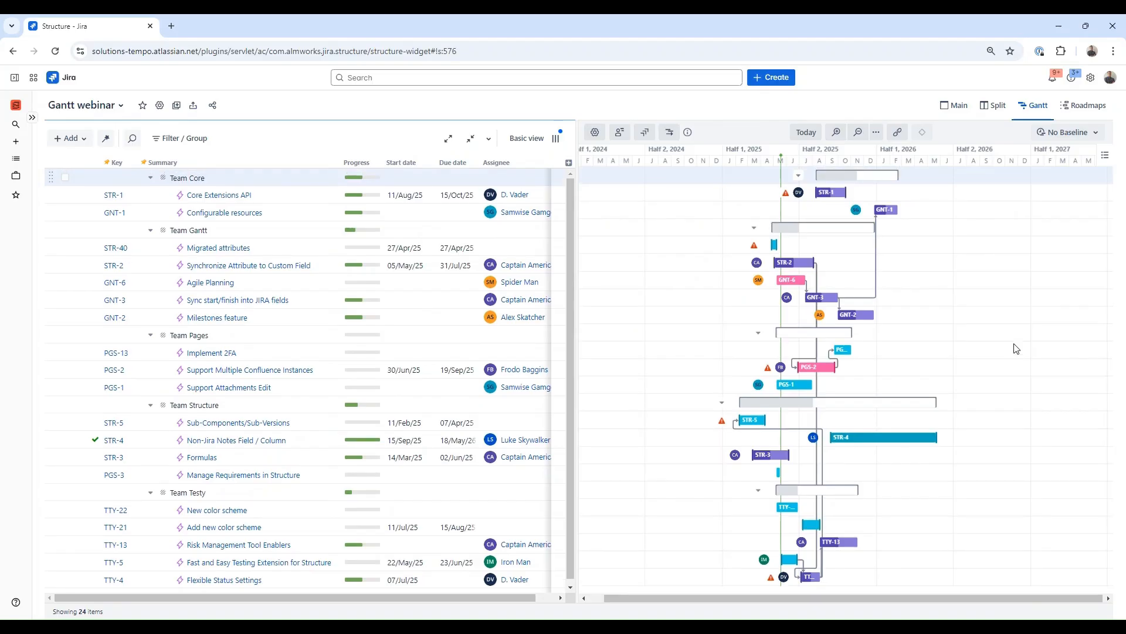
left_click(1105, 155)
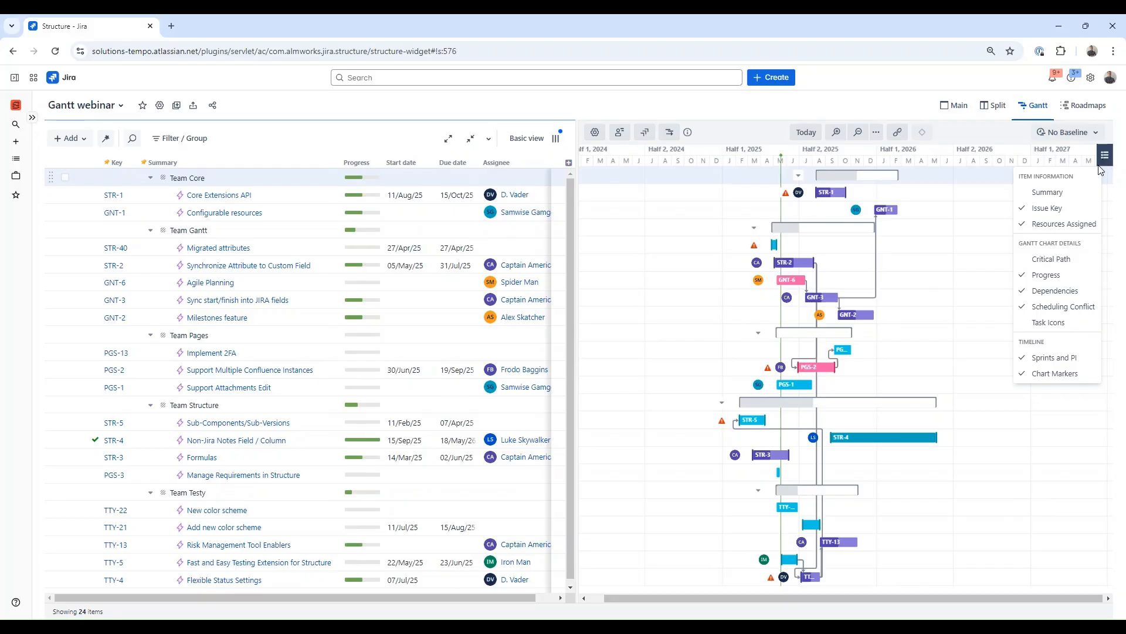
left_click(1050, 322)
left_click(1065, 195)
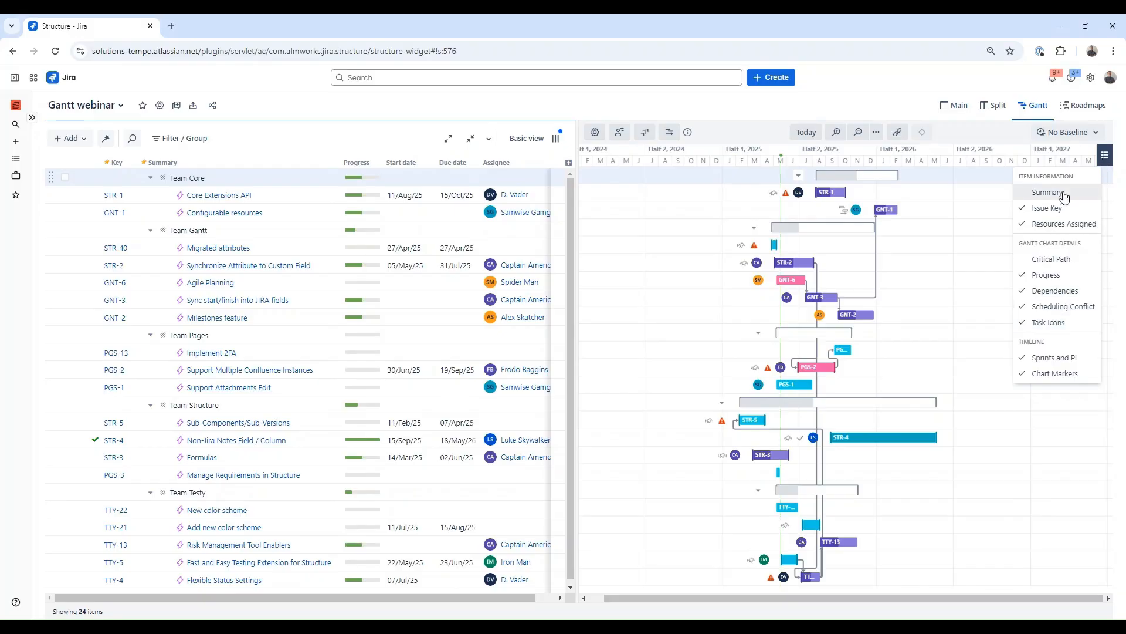
left_click(1064, 195)
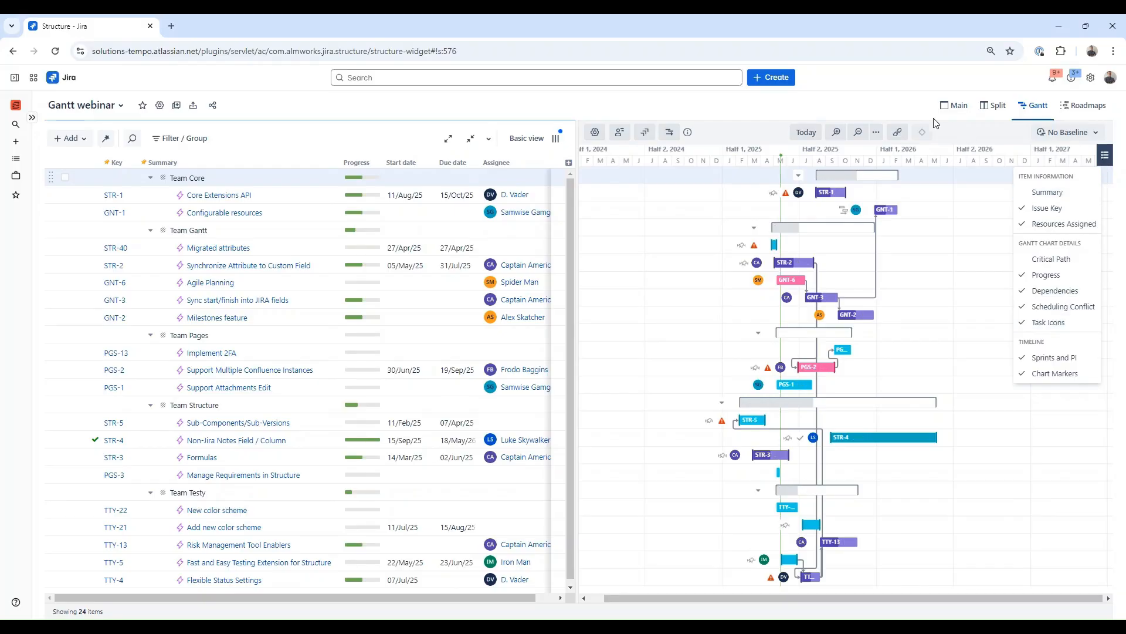
Step: Add a purple chart marker named Release on 2026-07-01, always visible on the timeline
left_click(960, 164)
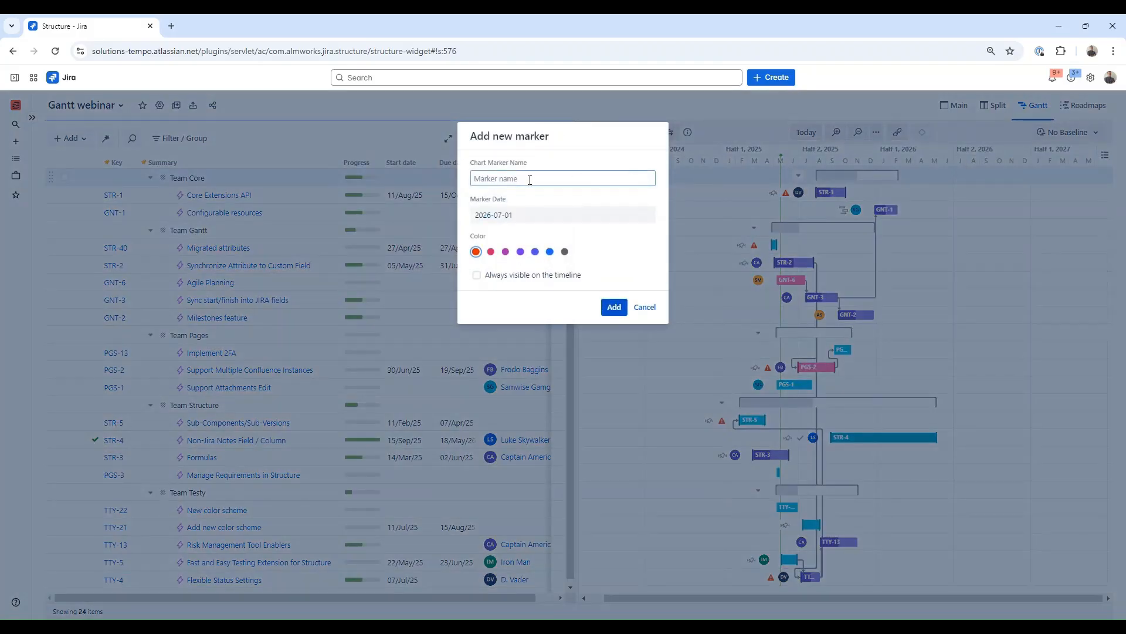
type("Release")
left_click(505, 251)
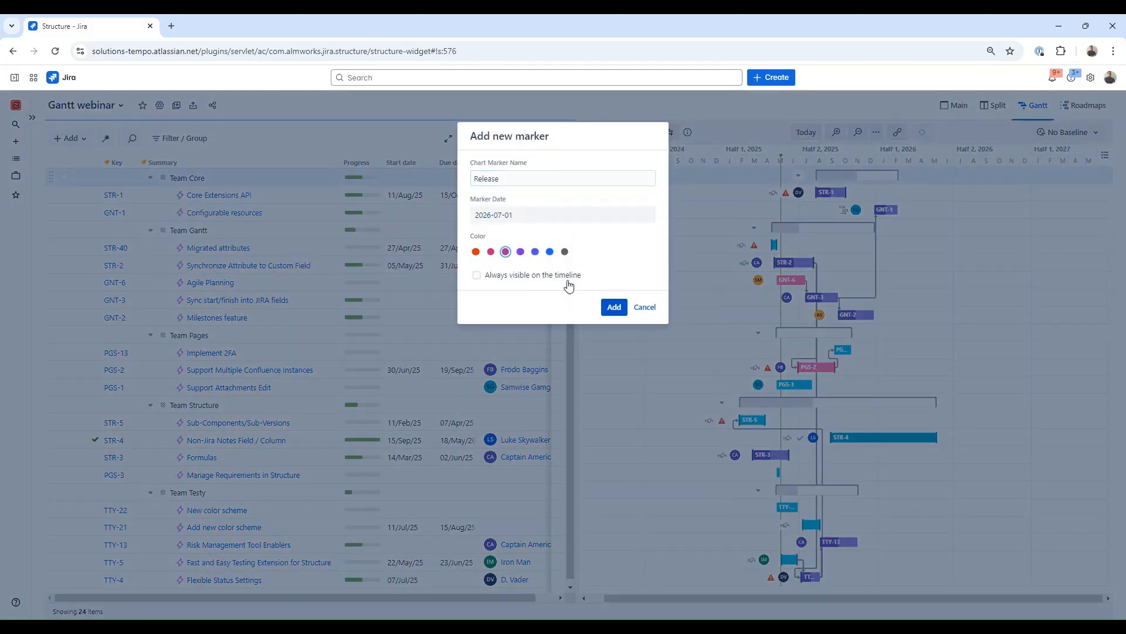
left_click(565, 276)
left_click(615, 307)
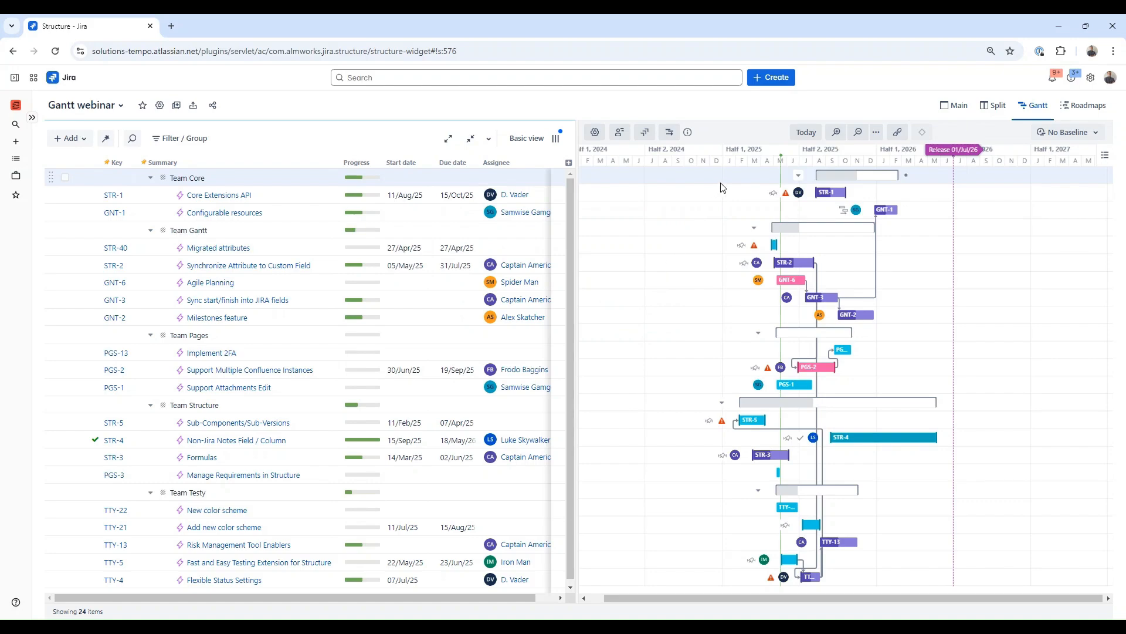
Step: Open the resources panel with resource usage beneath the Gantt chart
left_click(621, 135)
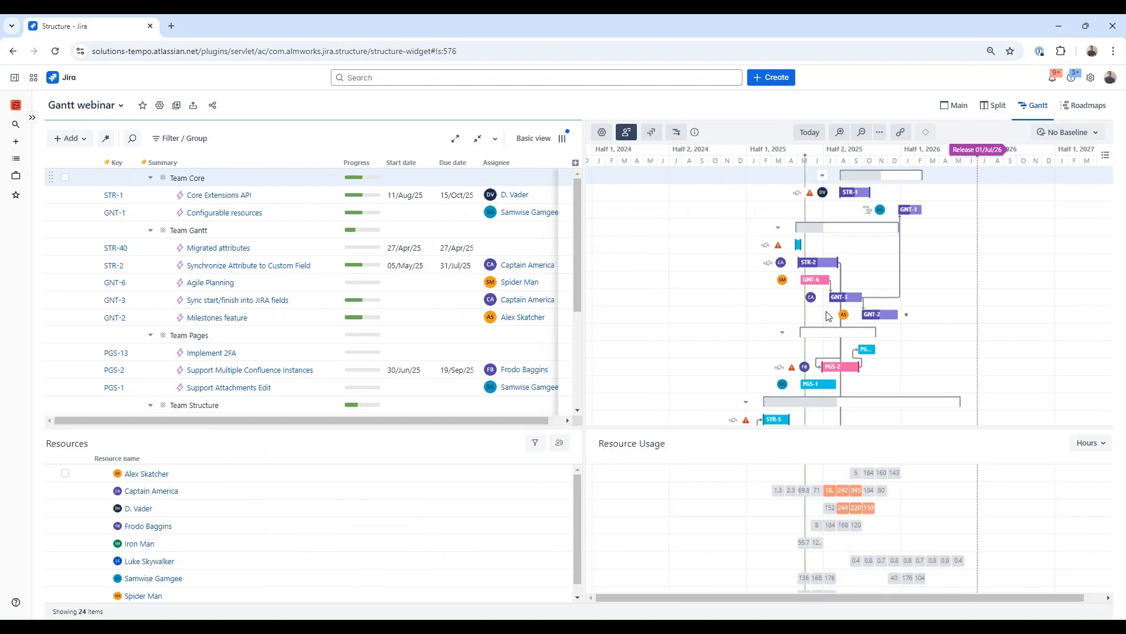
scroll(829, 316, "down", 3)
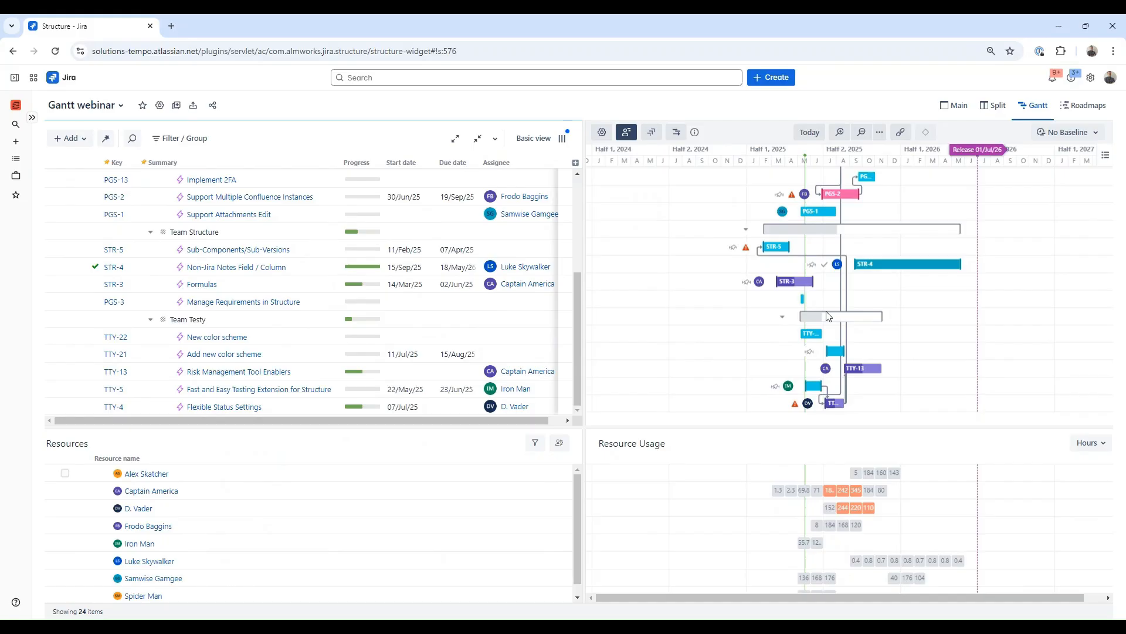
scroll(829, 316, "up", 3)
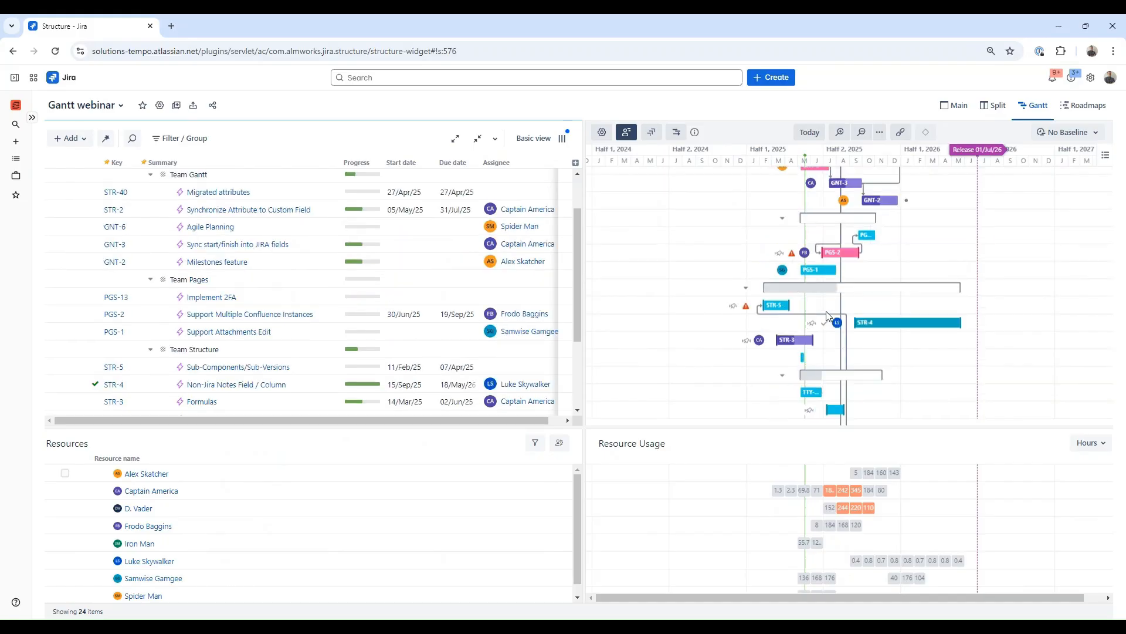
Step: Run resource leveling for all resources including manually scheduled, in-progress and completed tasks, clearing existing delays
left_click(676, 131)
left_click(693, 159)
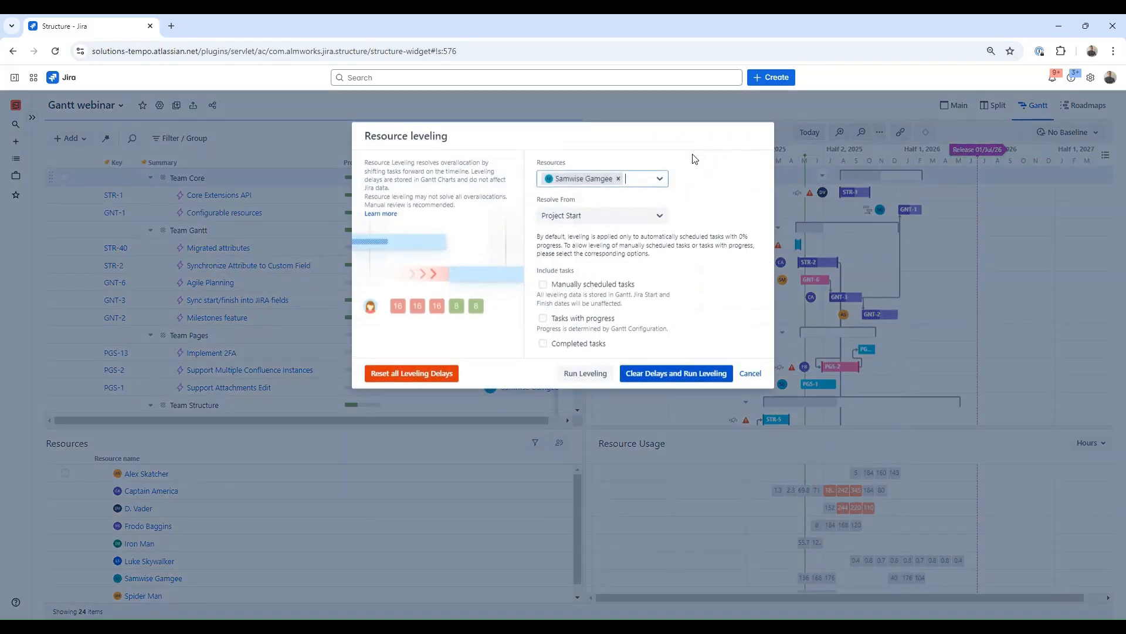
left_click(661, 179)
left_click(700, 185)
left_click(544, 285)
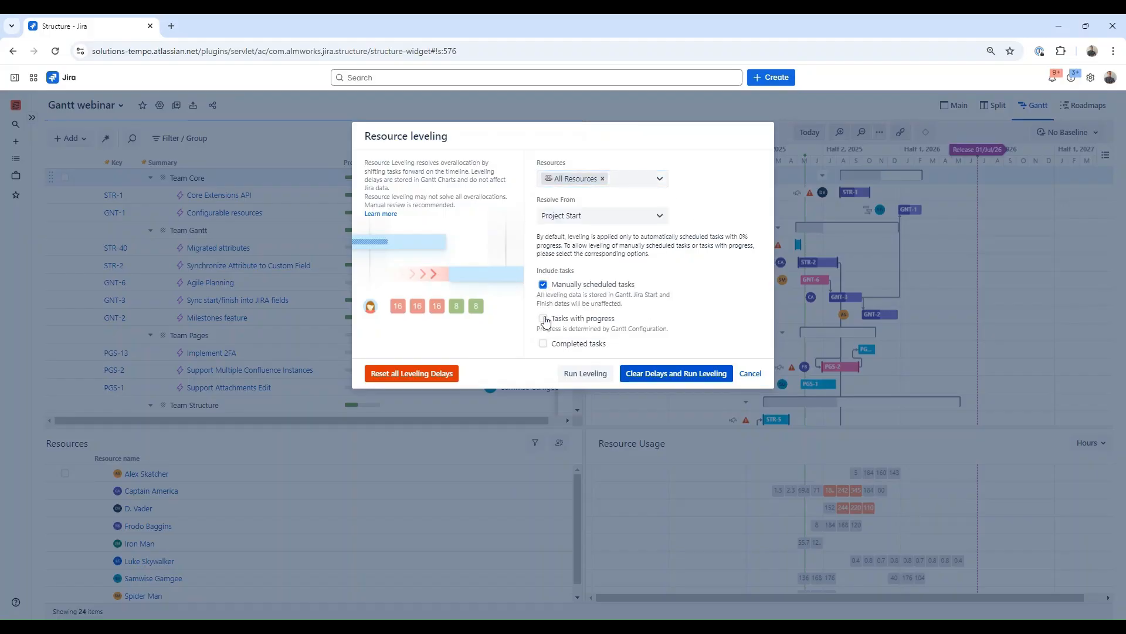
left_click(544, 318)
left_click(543, 343)
left_click(698, 374)
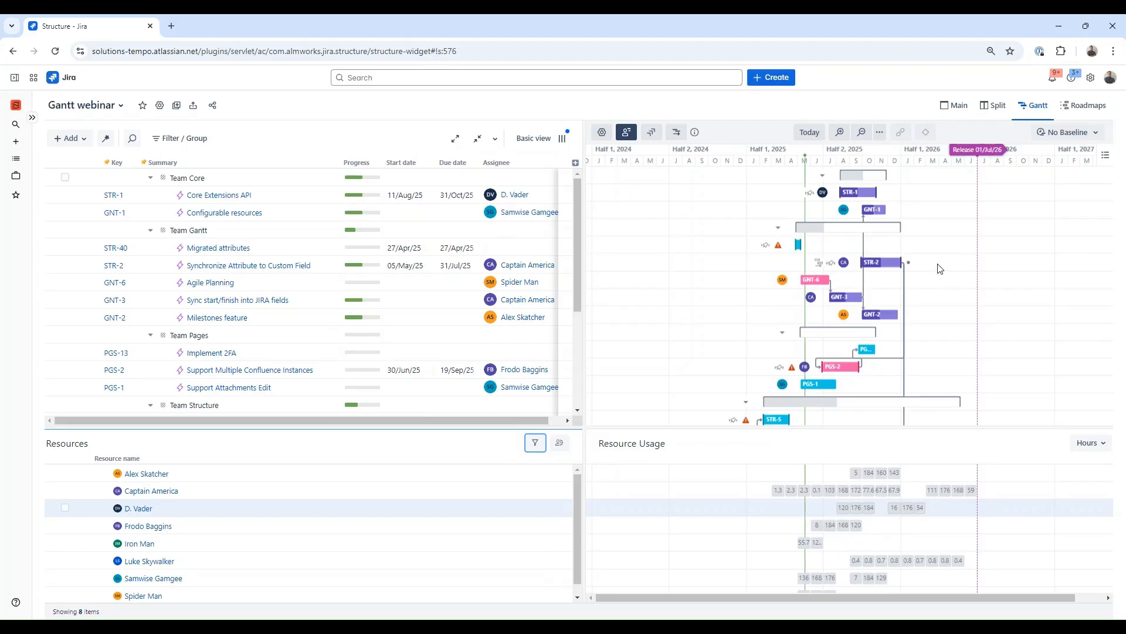
scroll(942, 269, "down", 3)
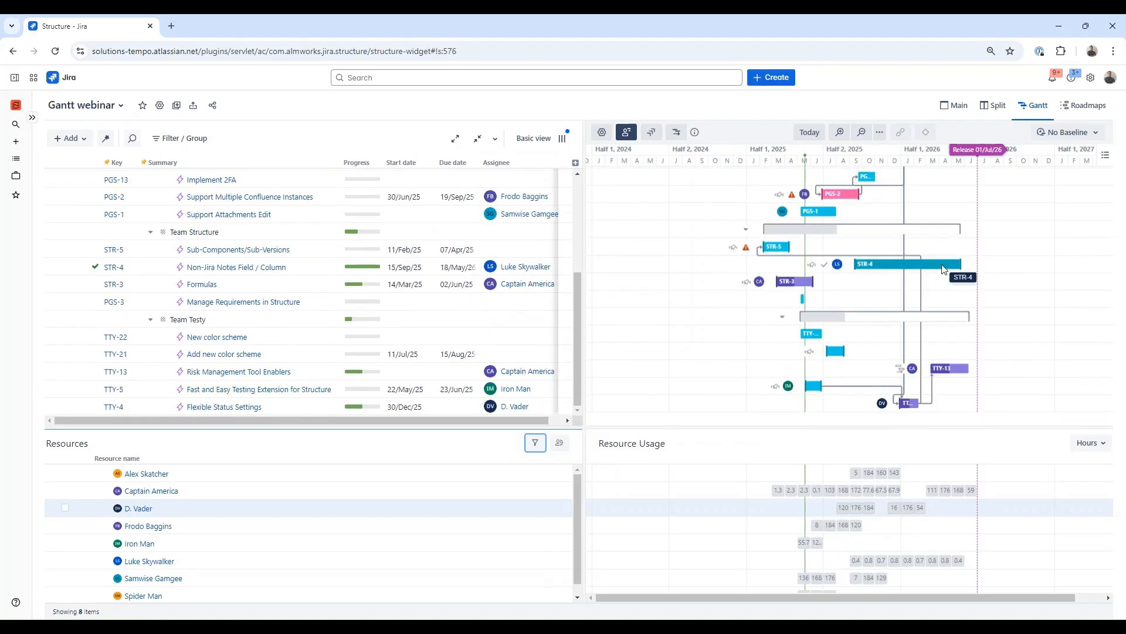
scroll(942, 268, "up", 3)
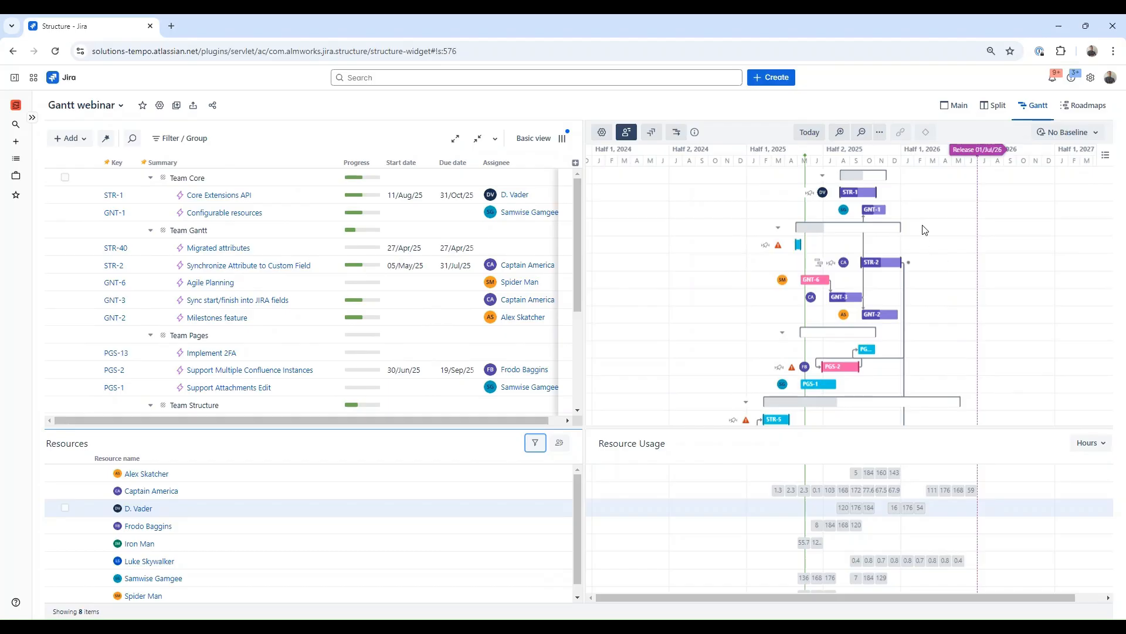
left_click(865, 132)
scroll(924, 259, "down", 3)
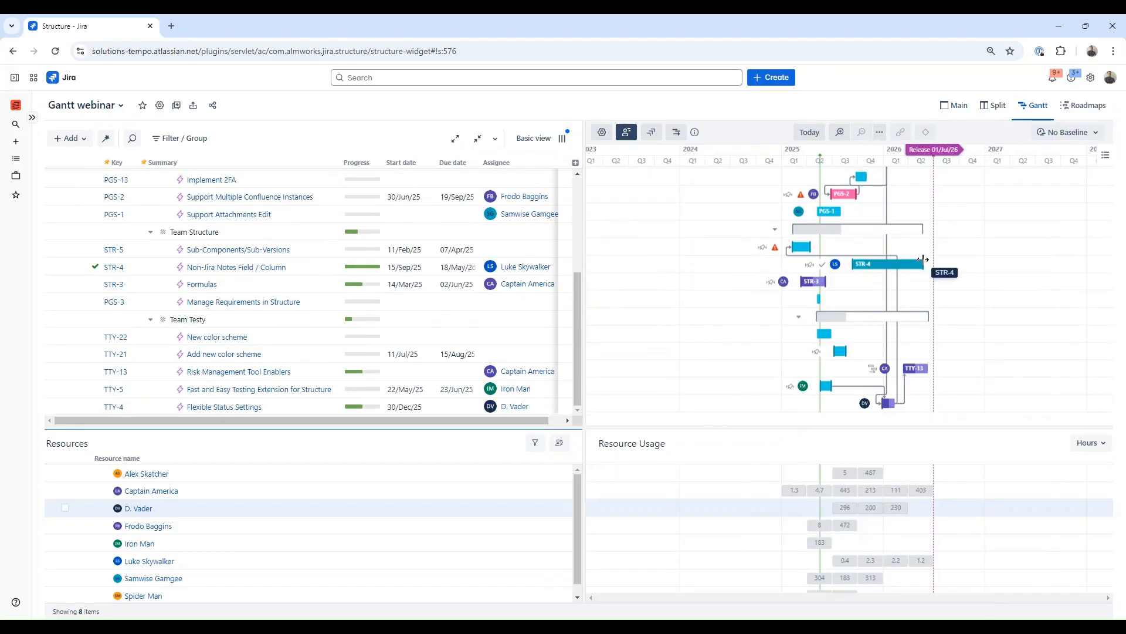